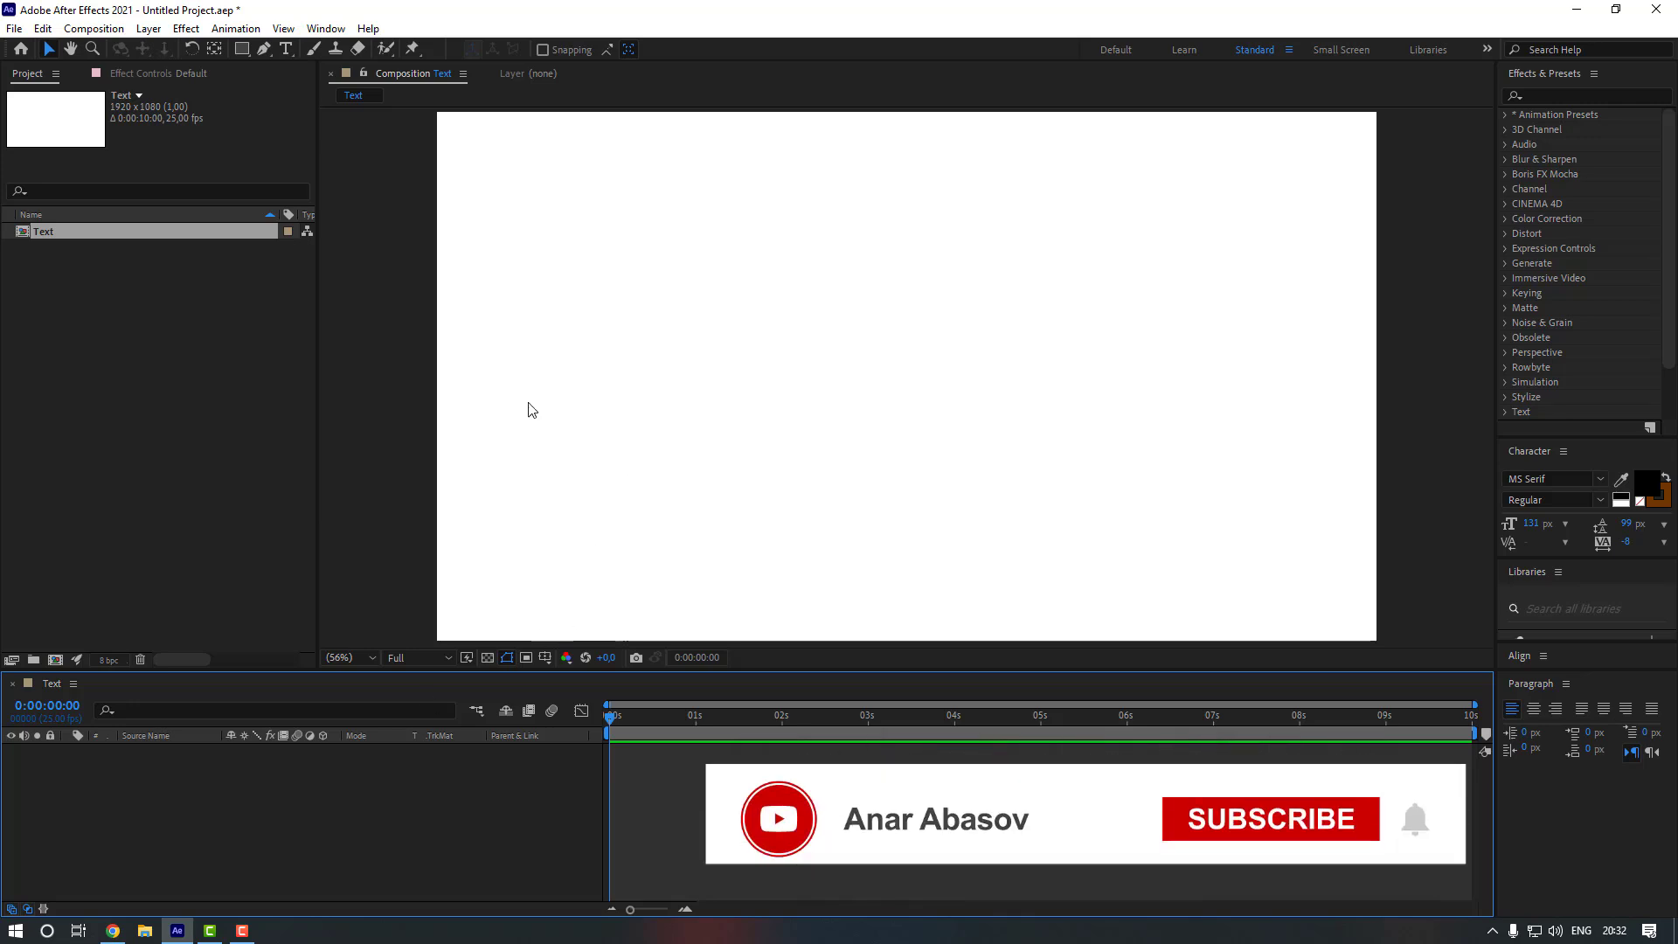
pyautogui.rightClick(232, 783)
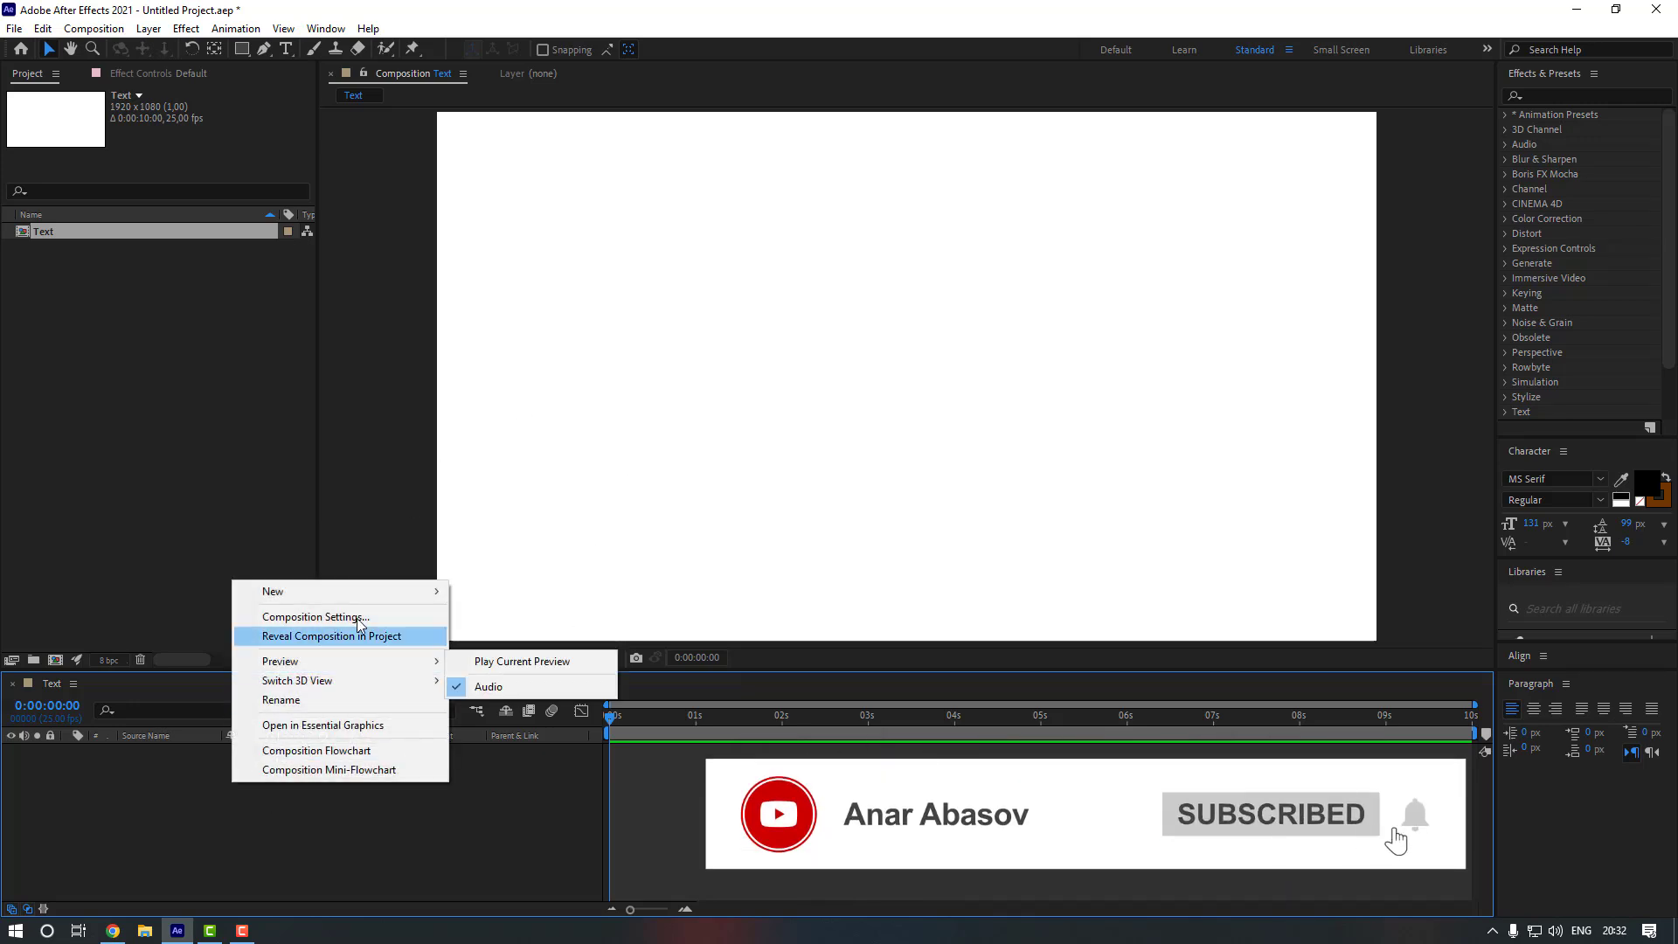
pyautogui.moveTo(375, 592)
pyautogui.click(490, 636)
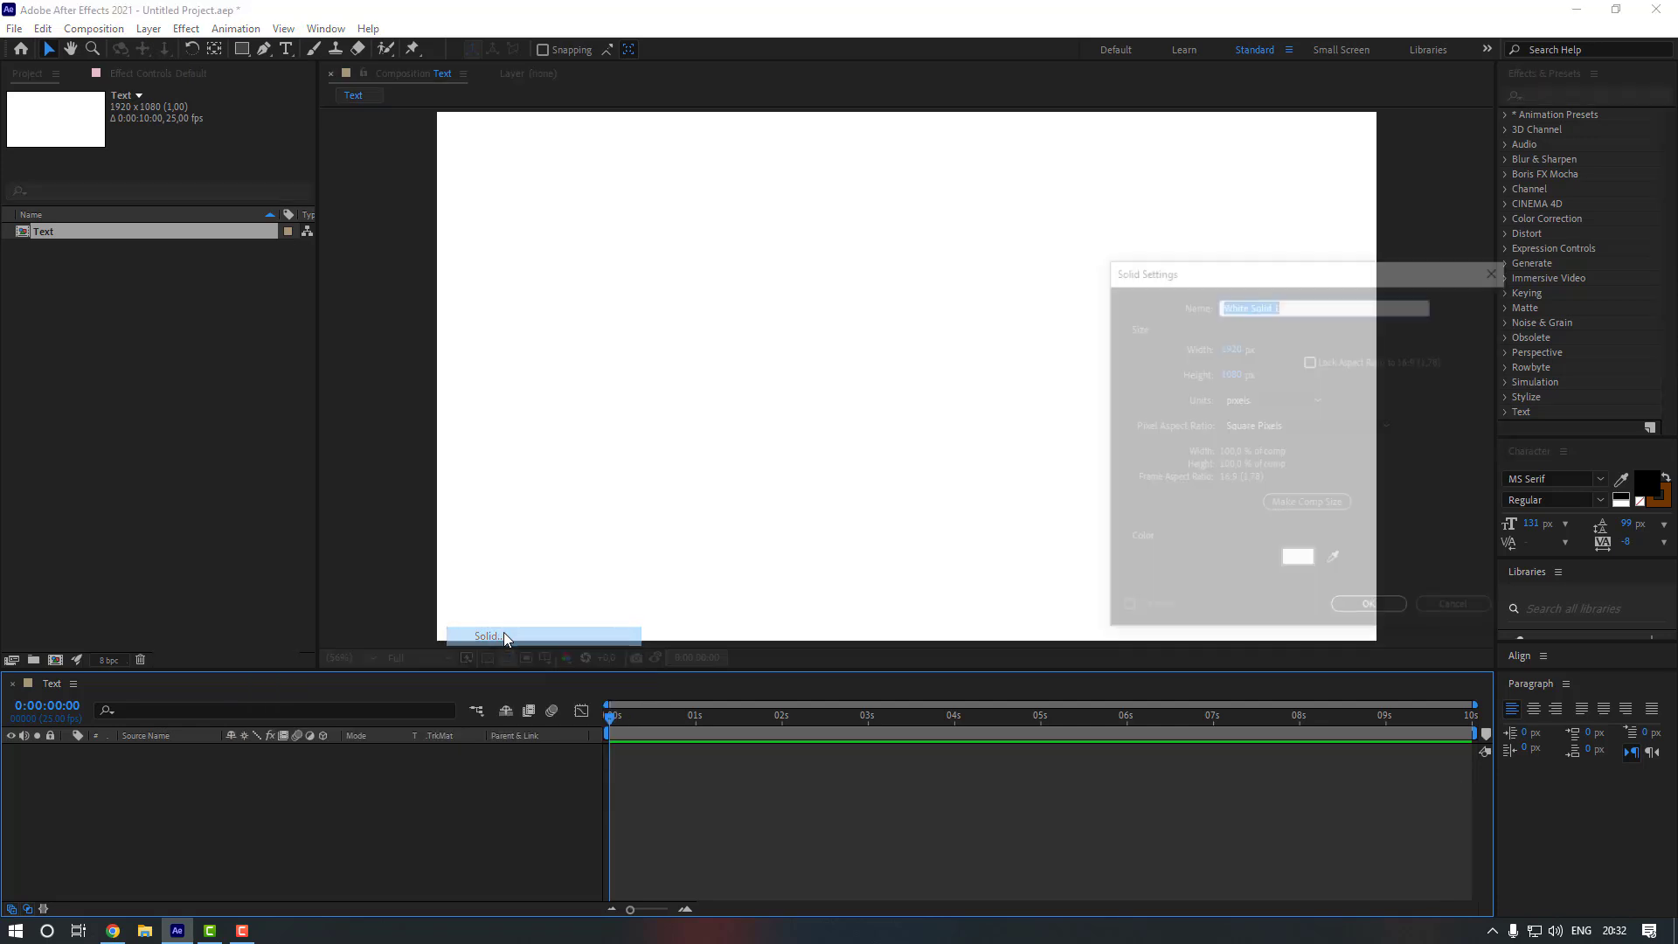
pyautogui.click(1300, 564)
pyautogui.write('000000')
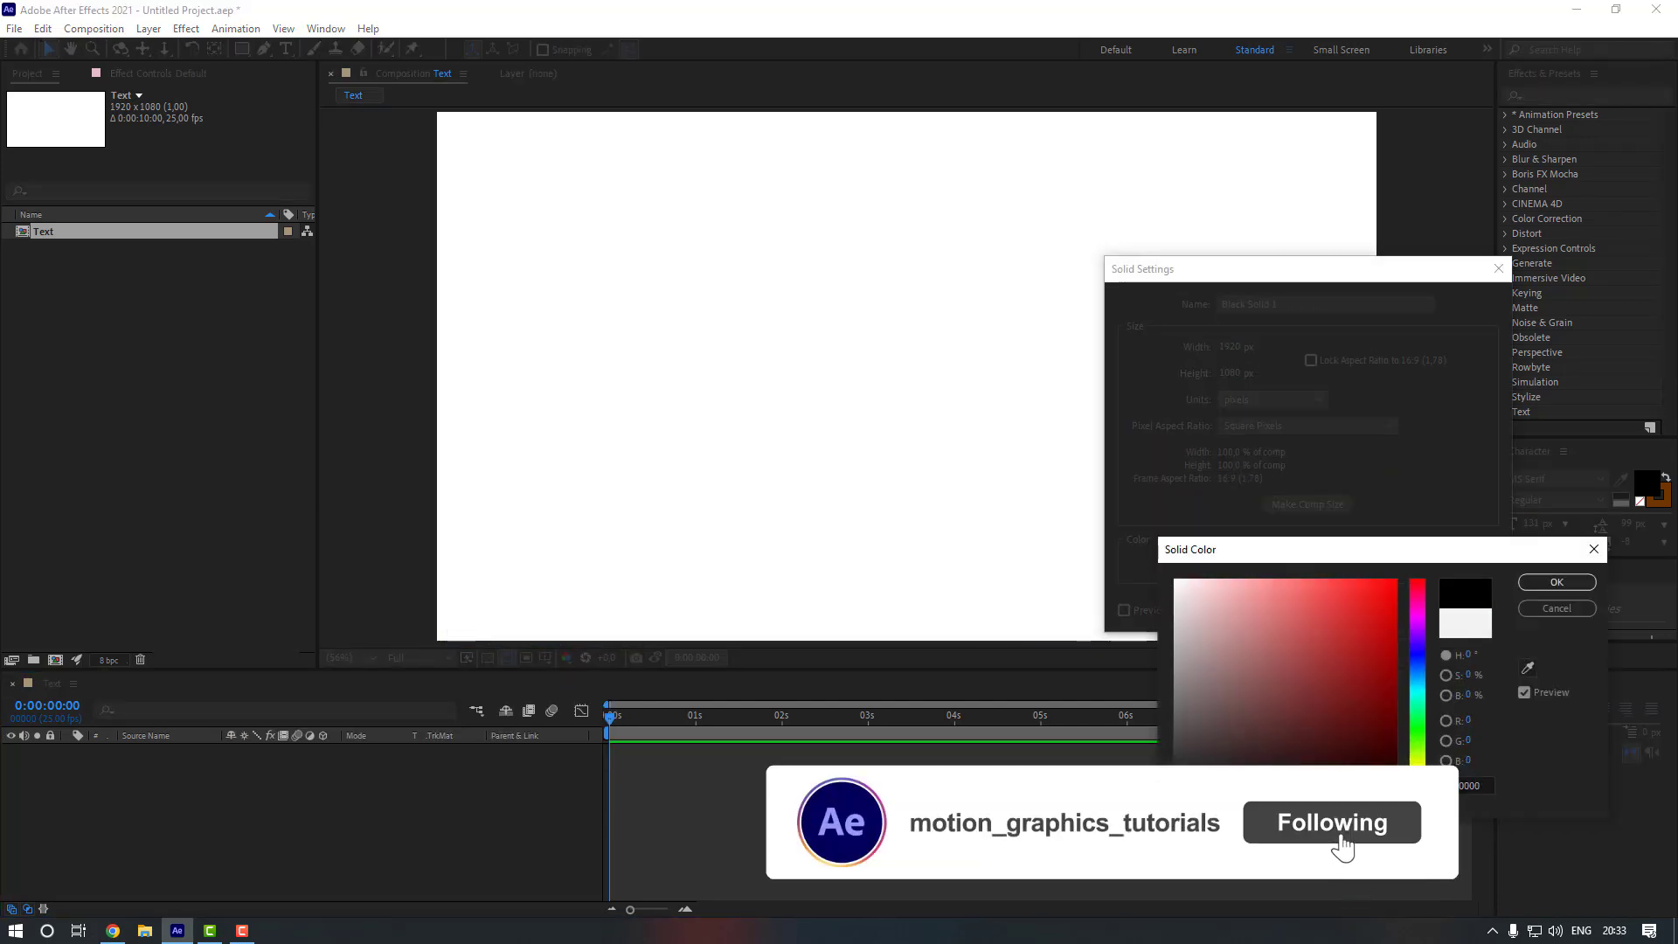
pyautogui.click(1556, 582)
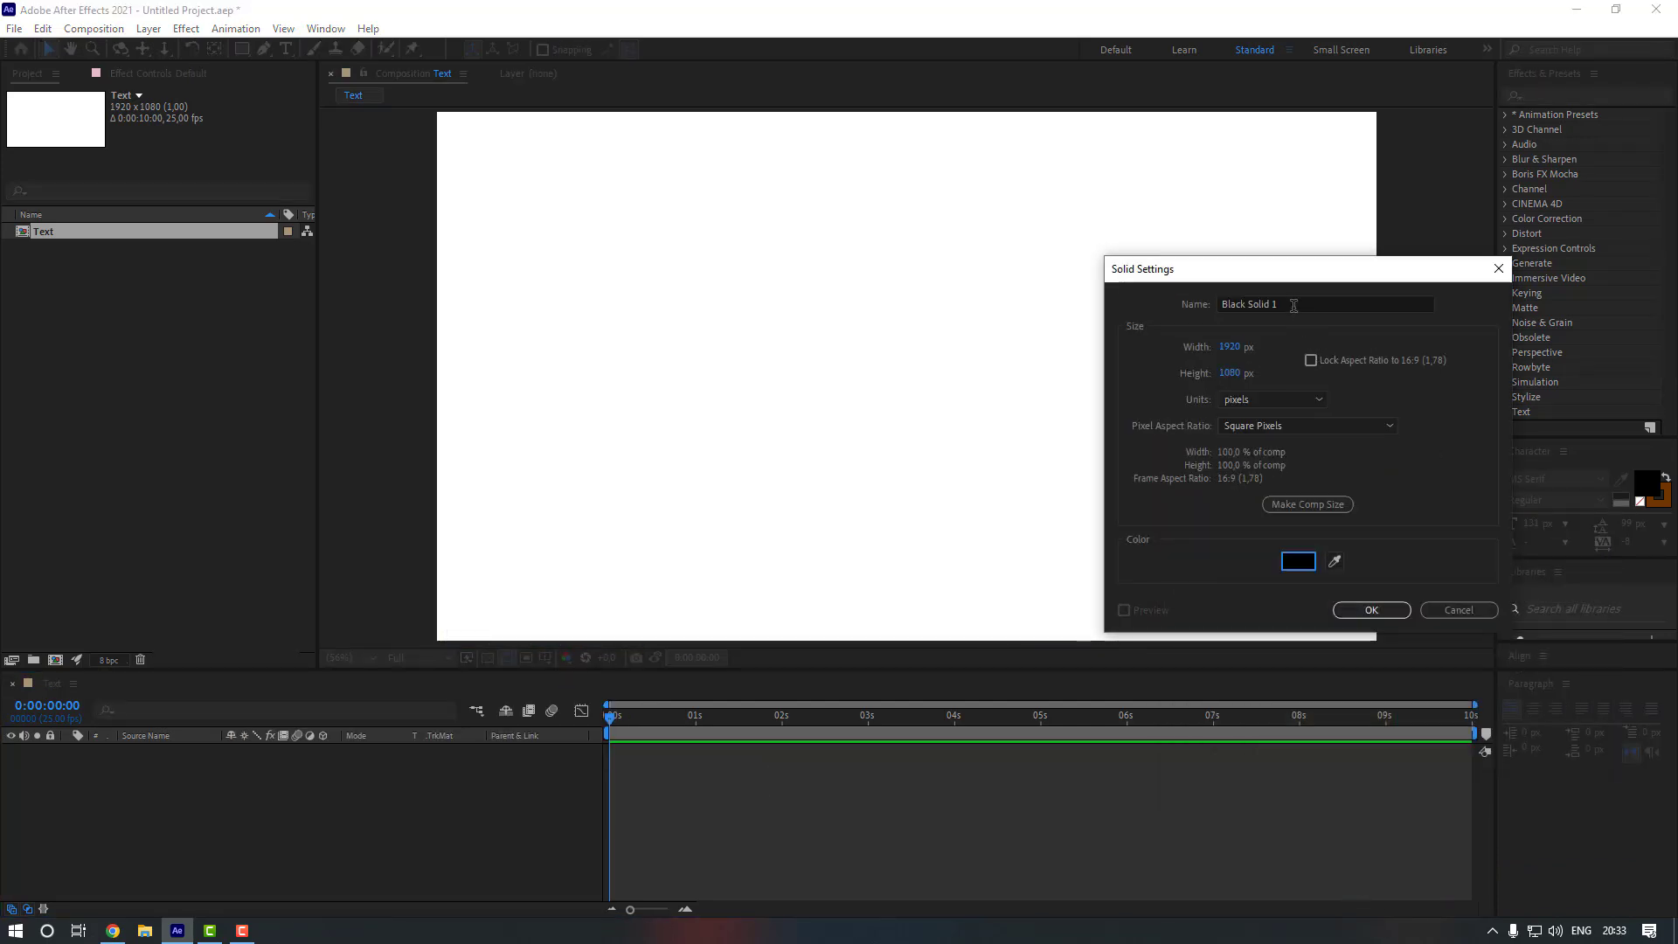
pyautogui.write('BG')
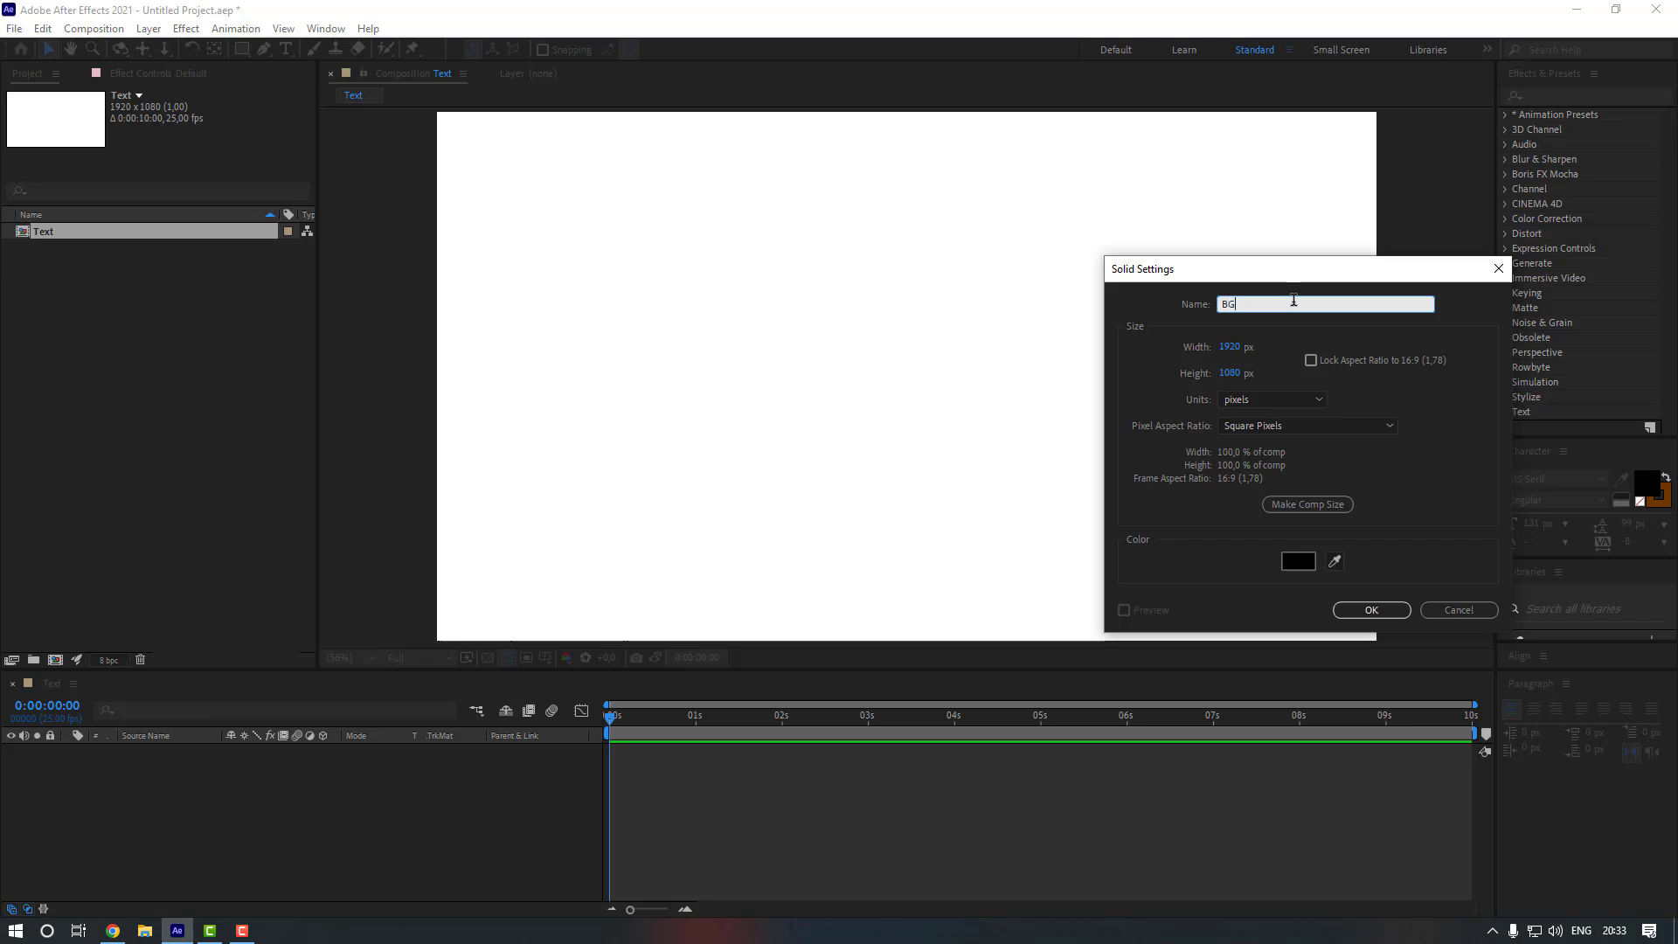
pyautogui.press('Return')
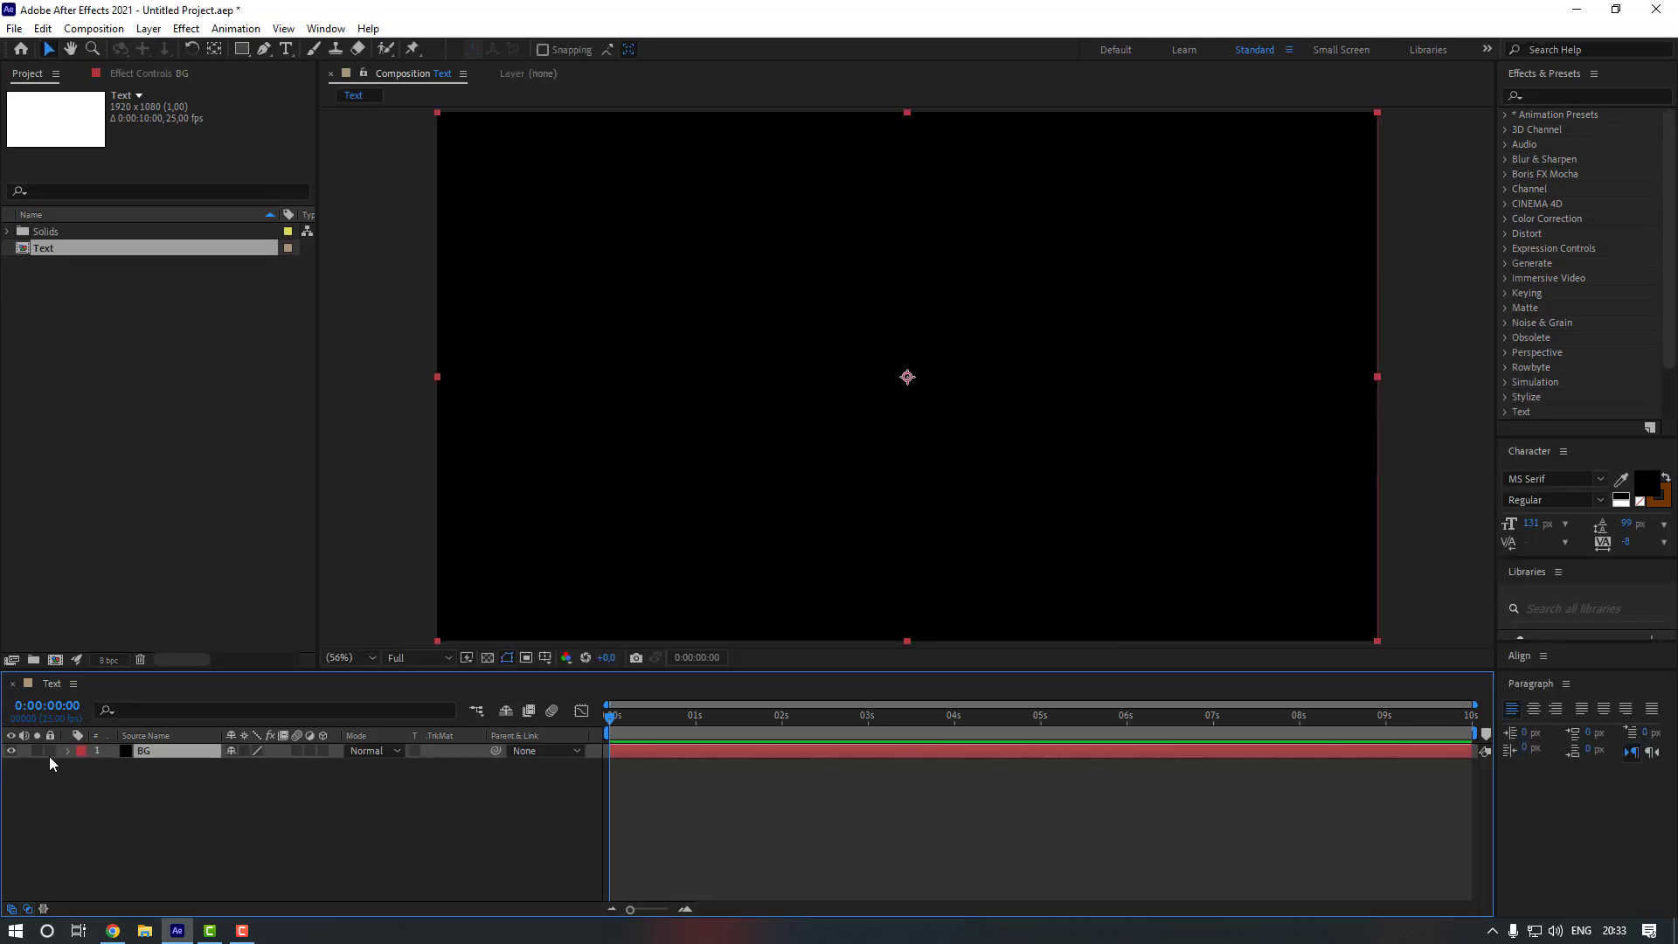
pyautogui.click(49, 755)
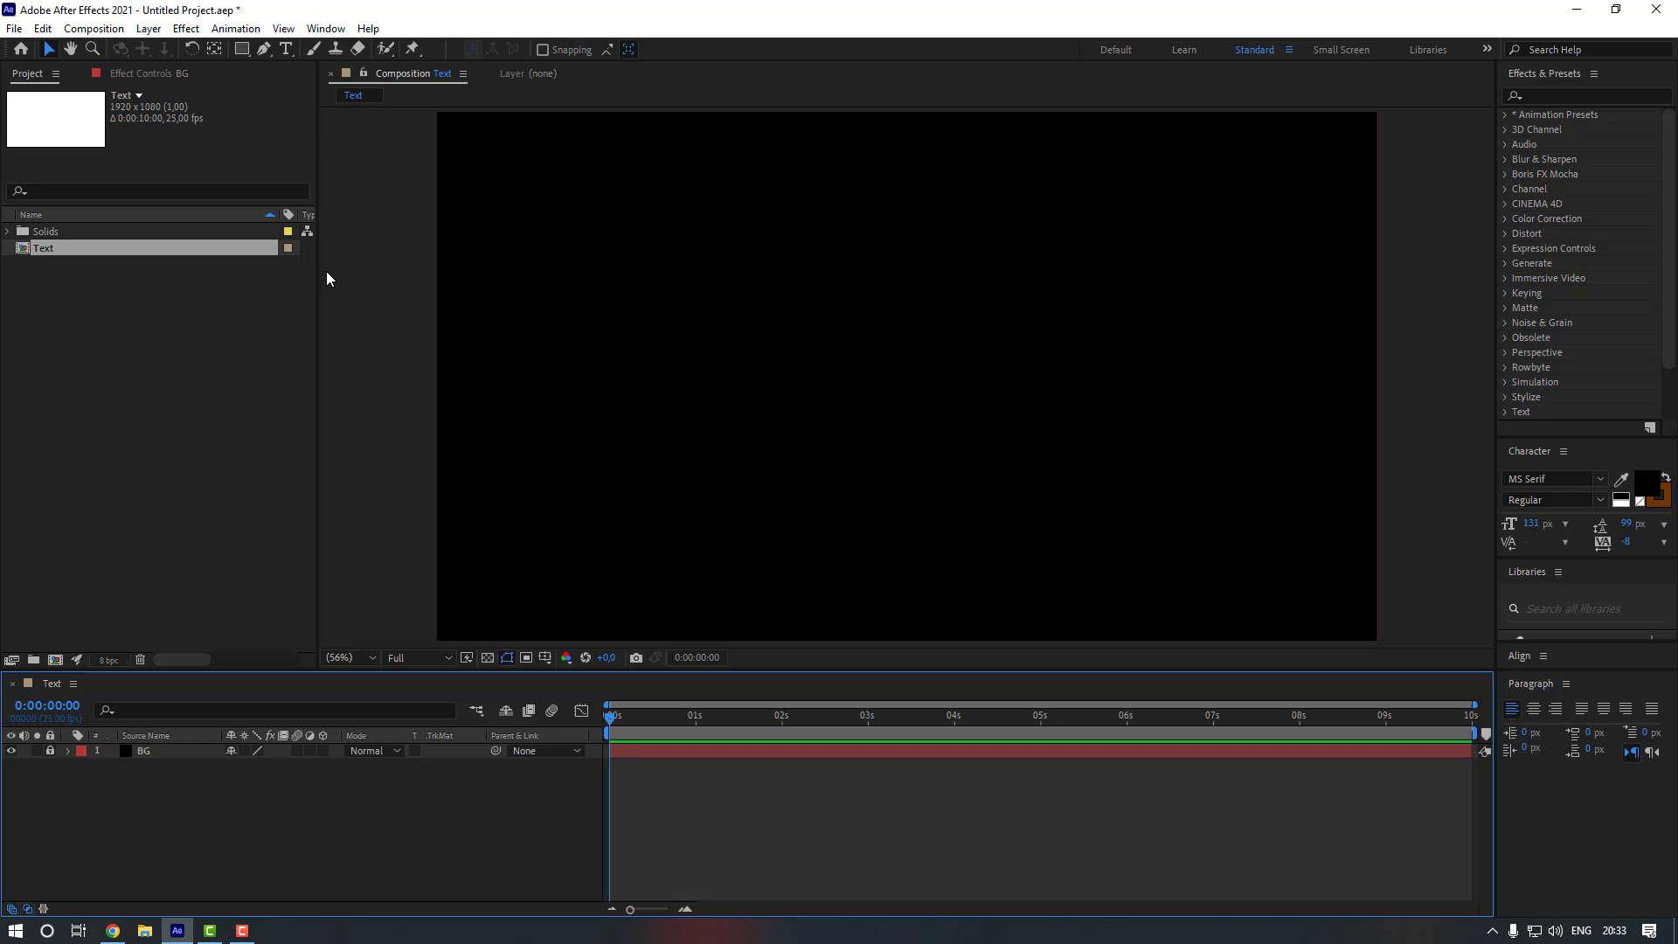
# Add a text layer reading HELLO near the middle of the composition and set its fill color to white
pyautogui.hotkey('ctrl', 't')
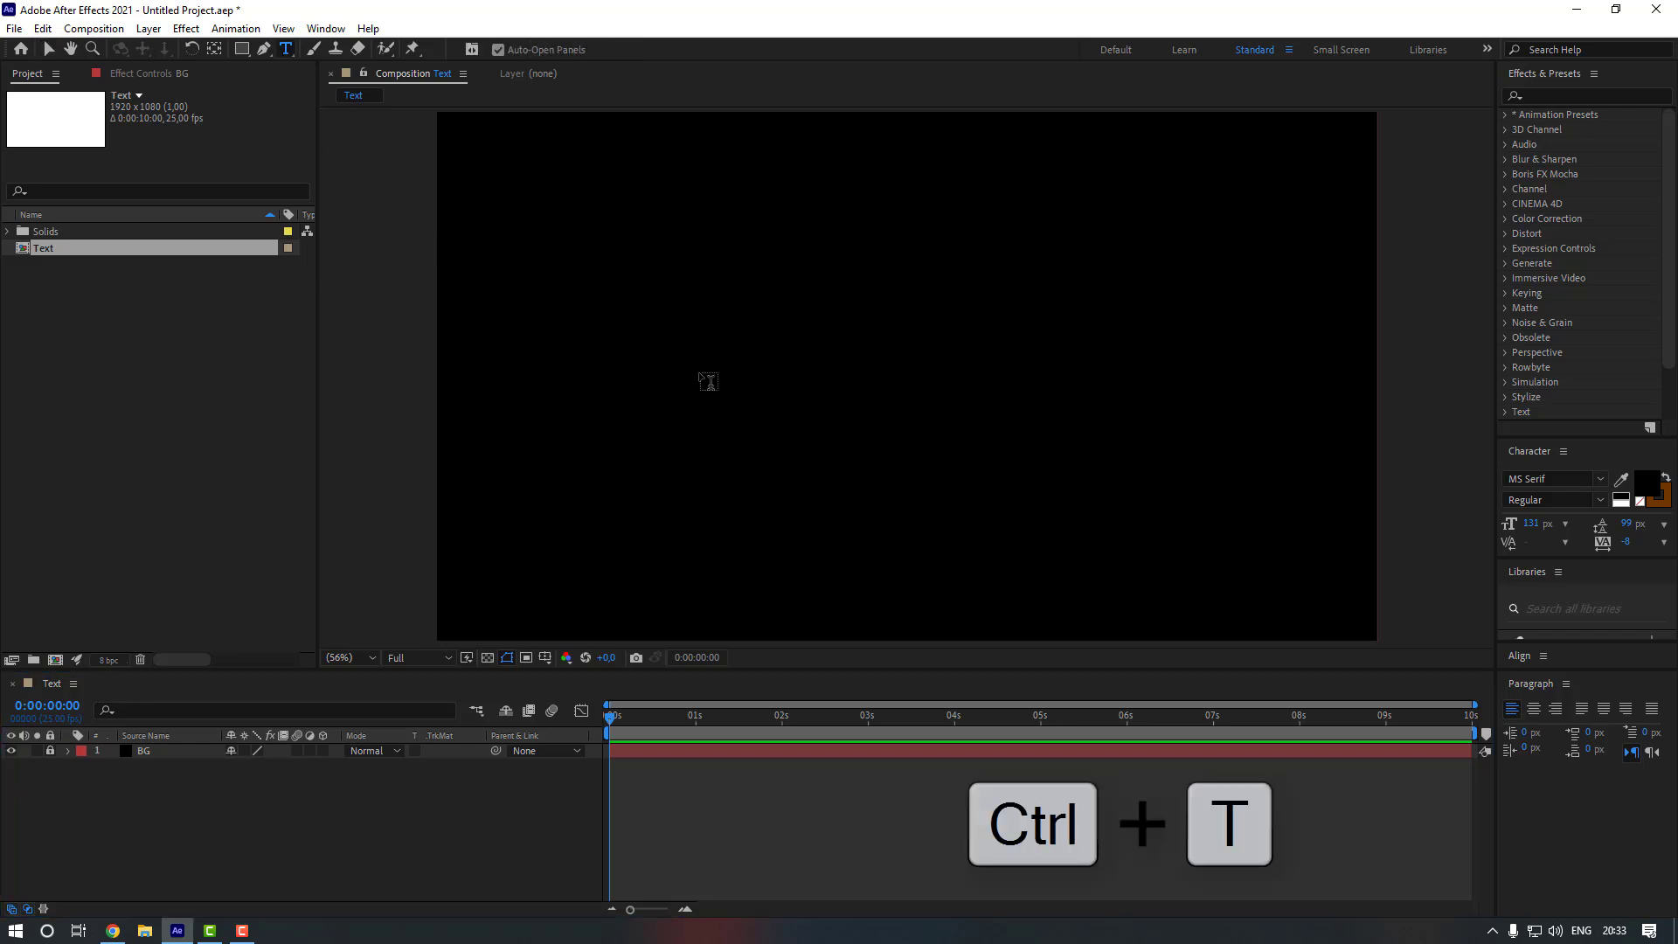
pyautogui.click(726, 400)
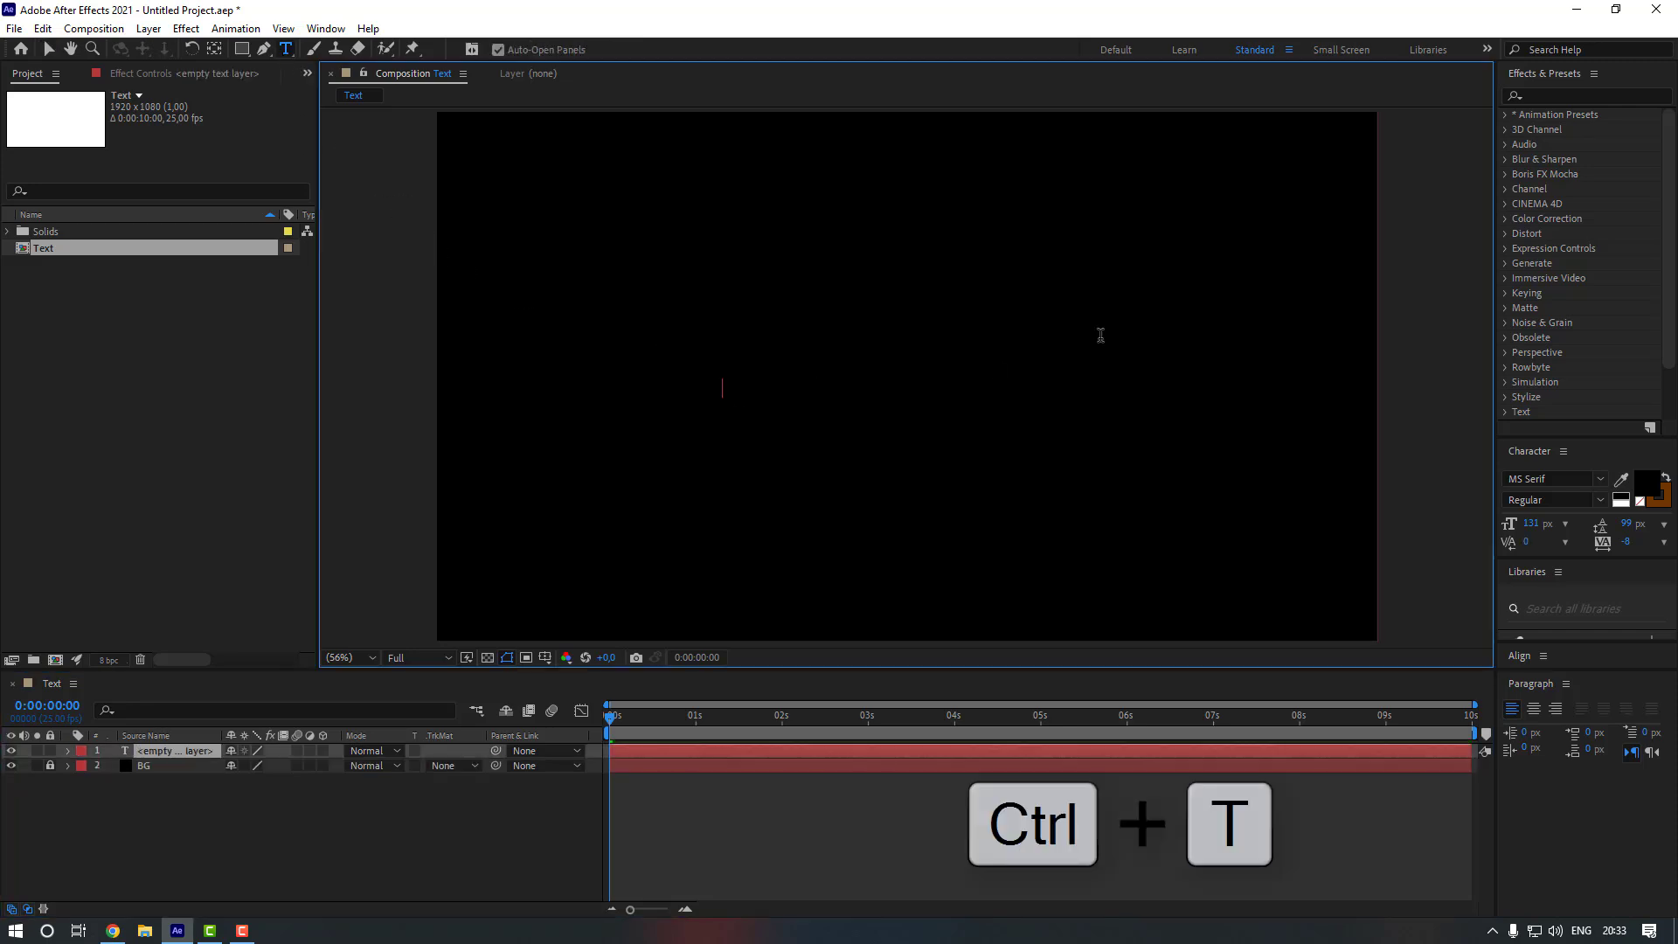
pyautogui.write('HELLO')
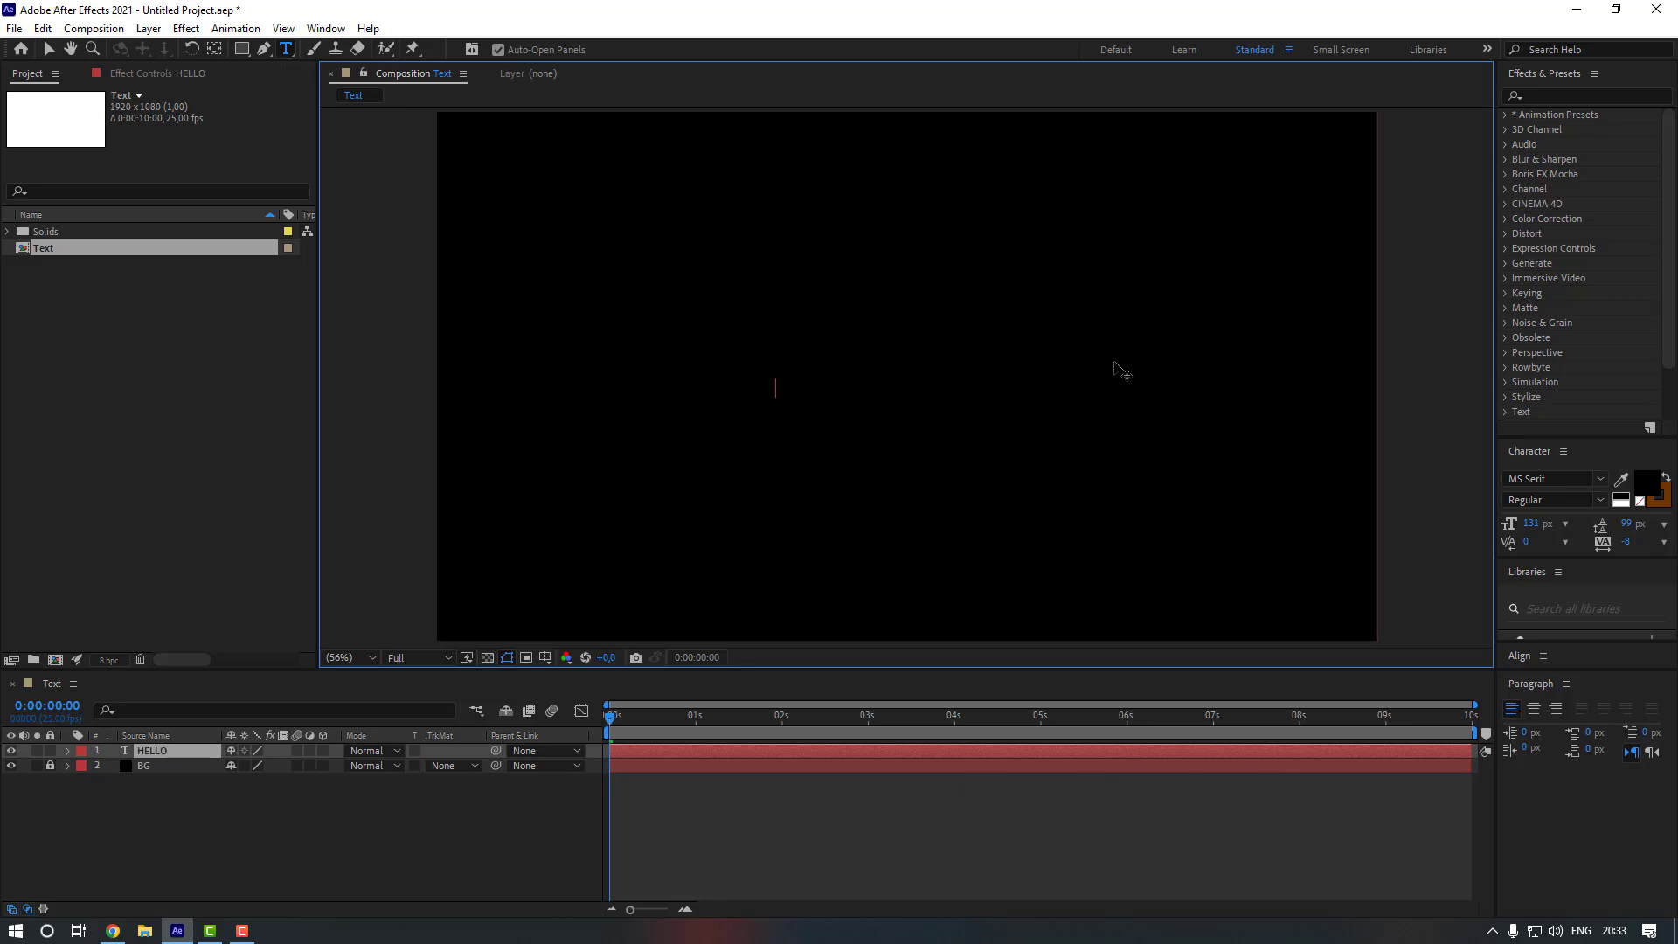
pyautogui.hotkey('ctrl', 'a')
pyautogui.click(1648, 487)
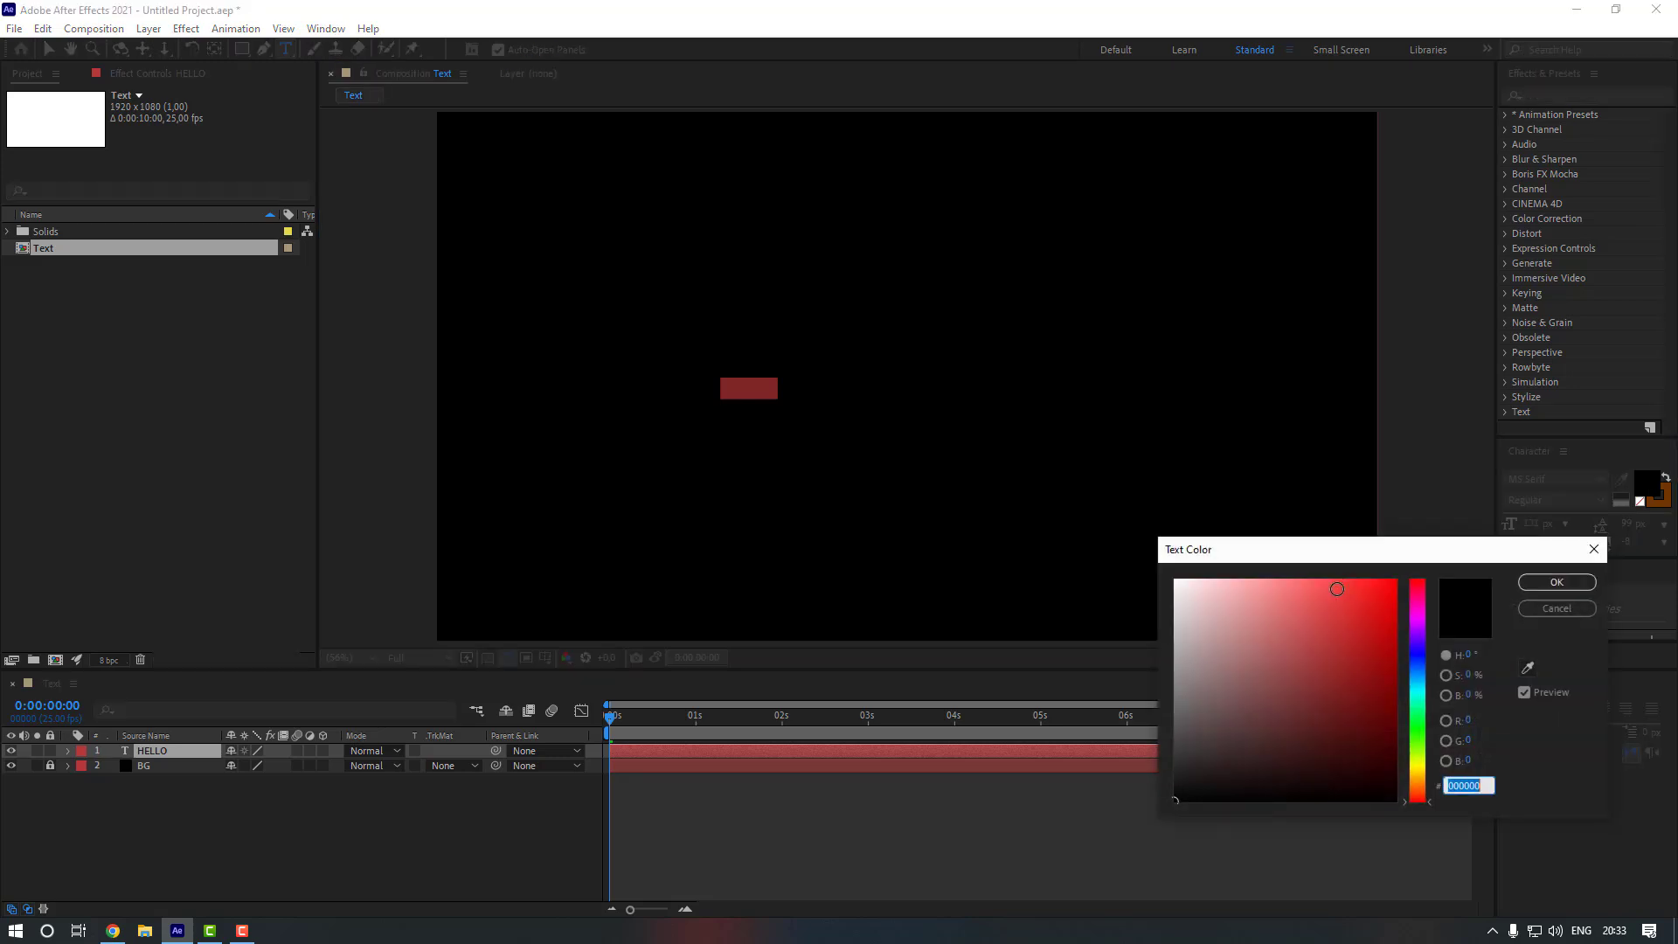
pyautogui.moveTo(1219, 629); pyautogui.dragTo(1106, 524)
pyautogui.click(1526, 584)
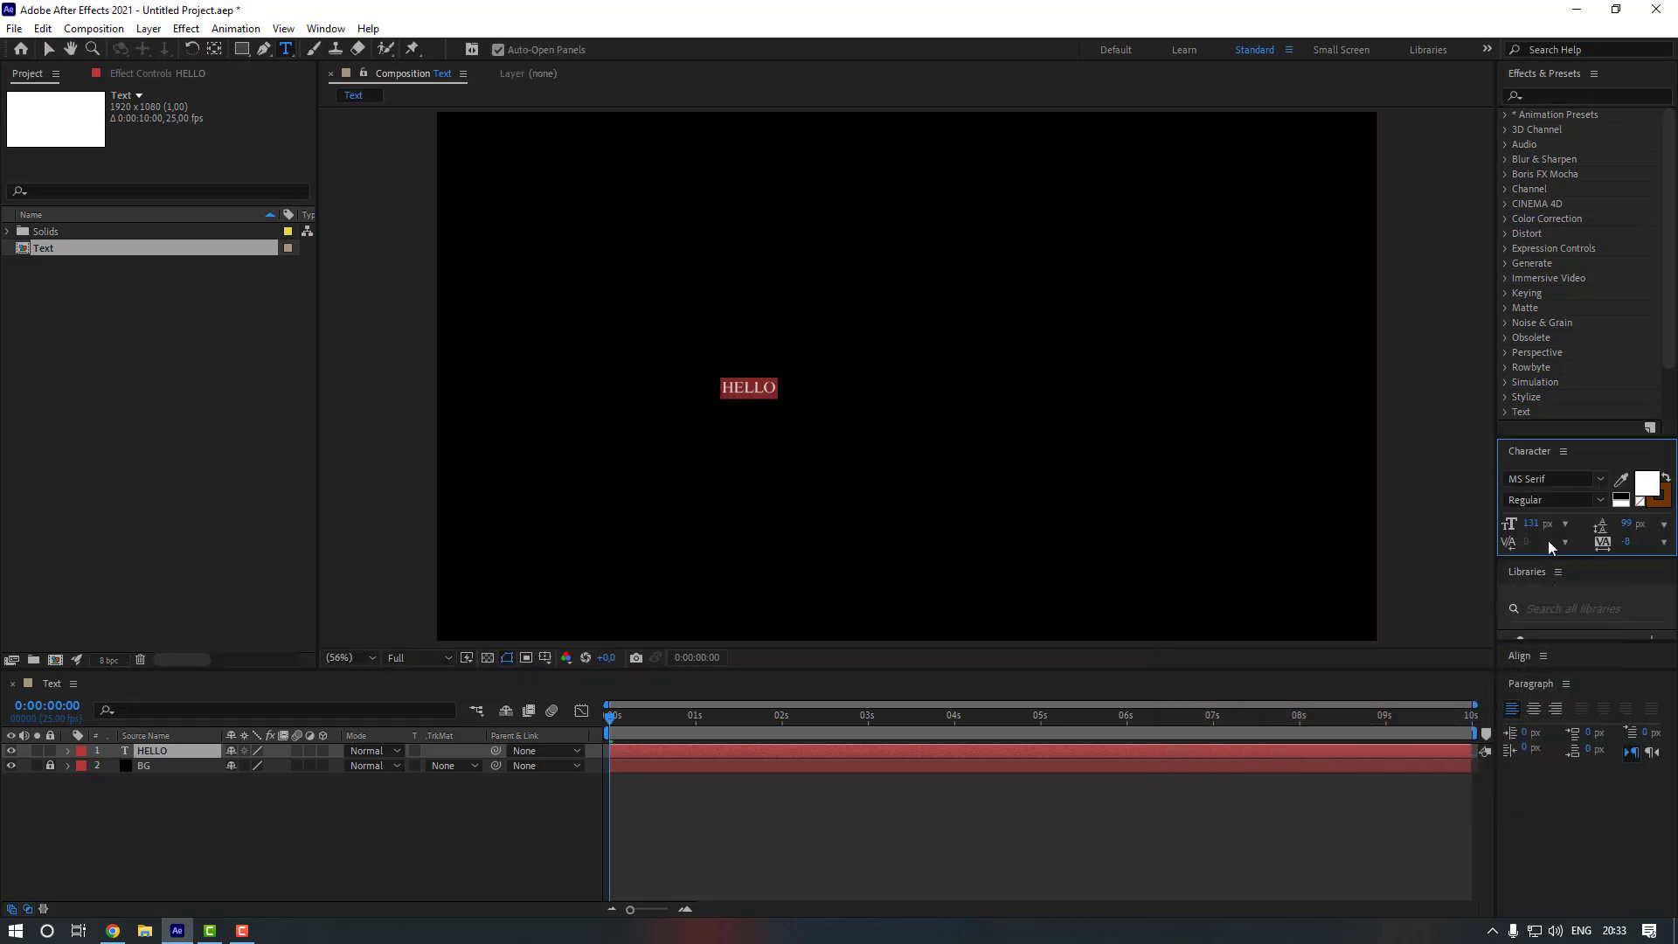
# Set the HELLO text to Montserrat Bold and enlarge its font size to about 830 px
pyautogui.click(1560, 476)
pyautogui.write('mon')
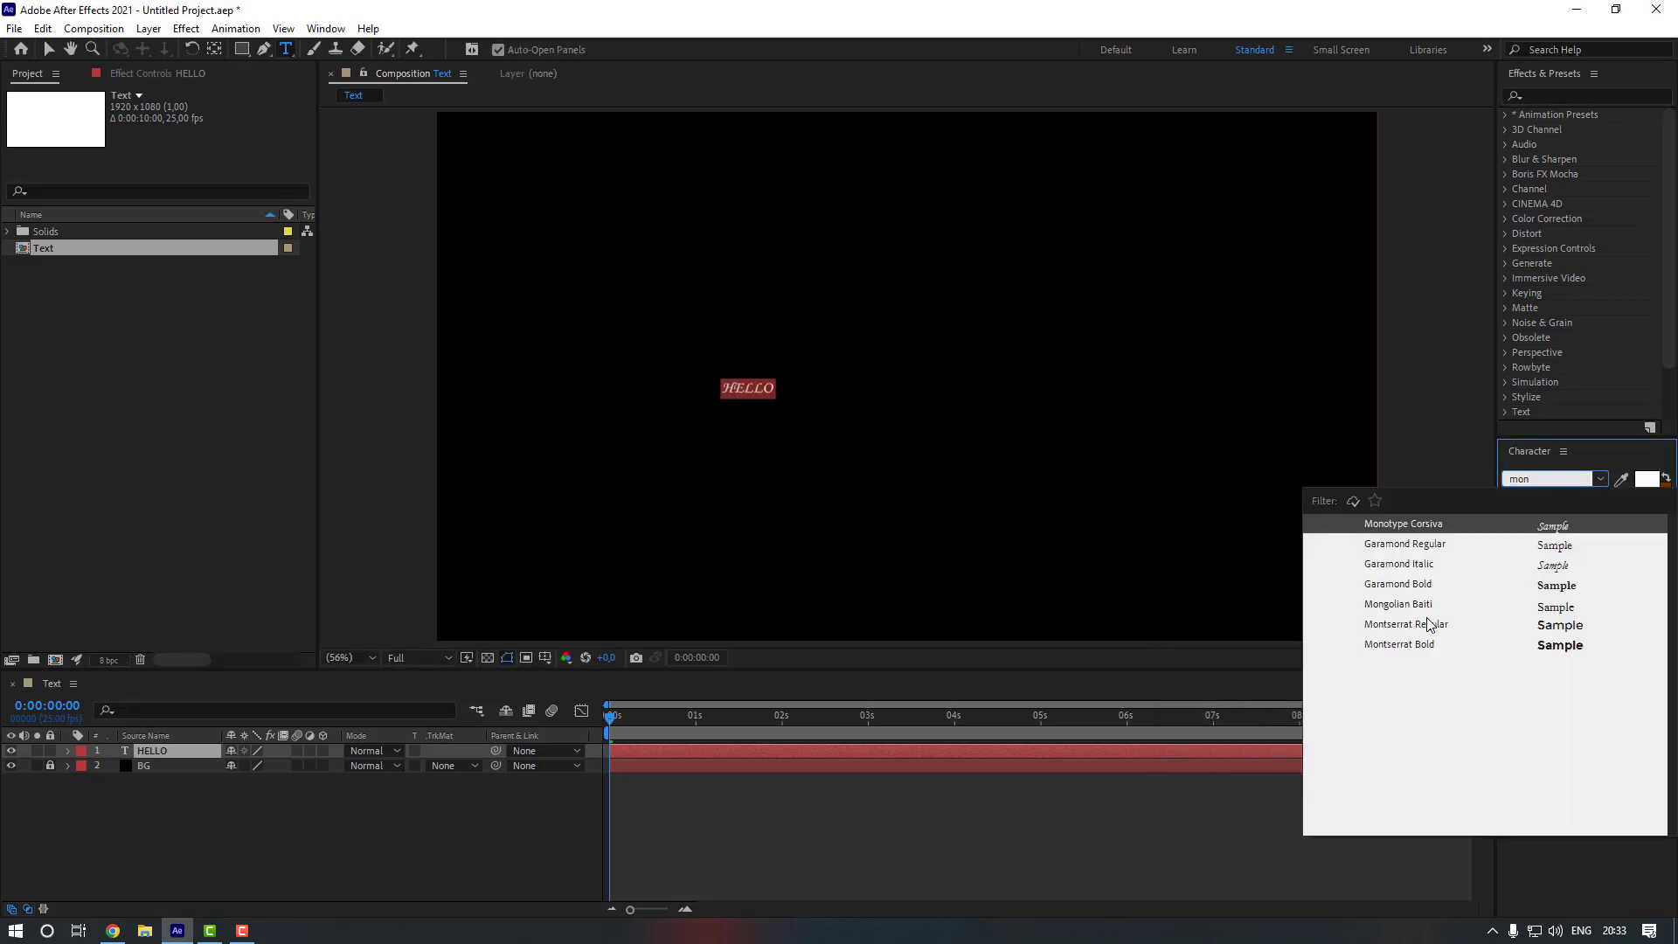
pyautogui.click(1396, 646)
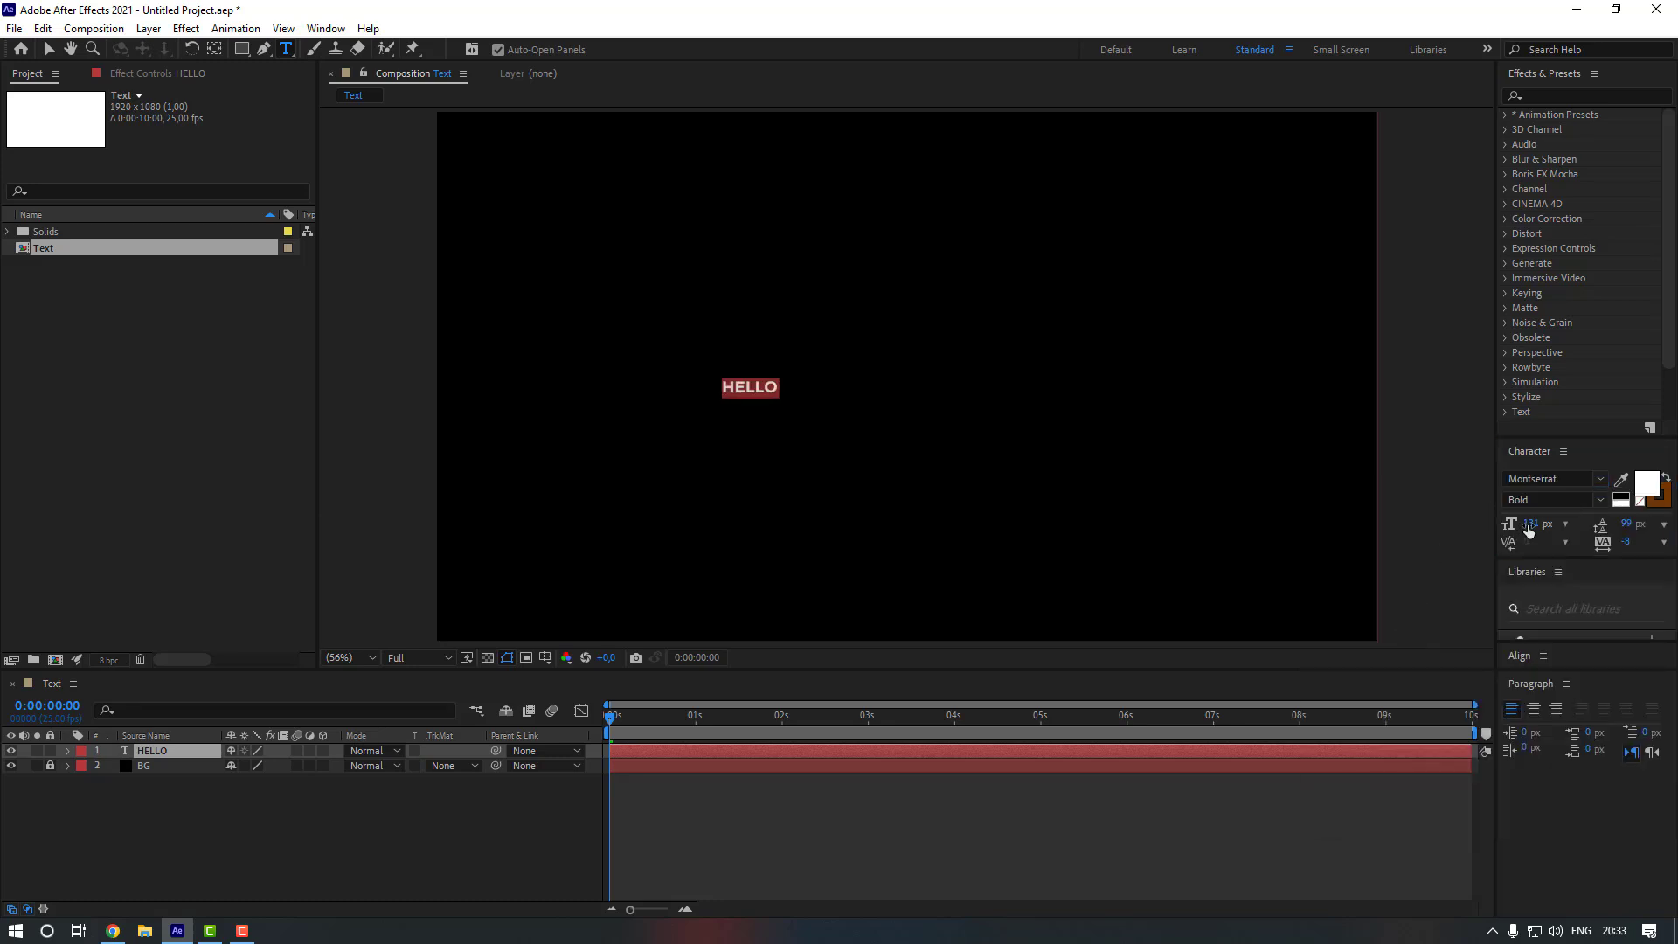
pyautogui.moveTo(1531, 523); pyautogui.dragTo(1573, 525)
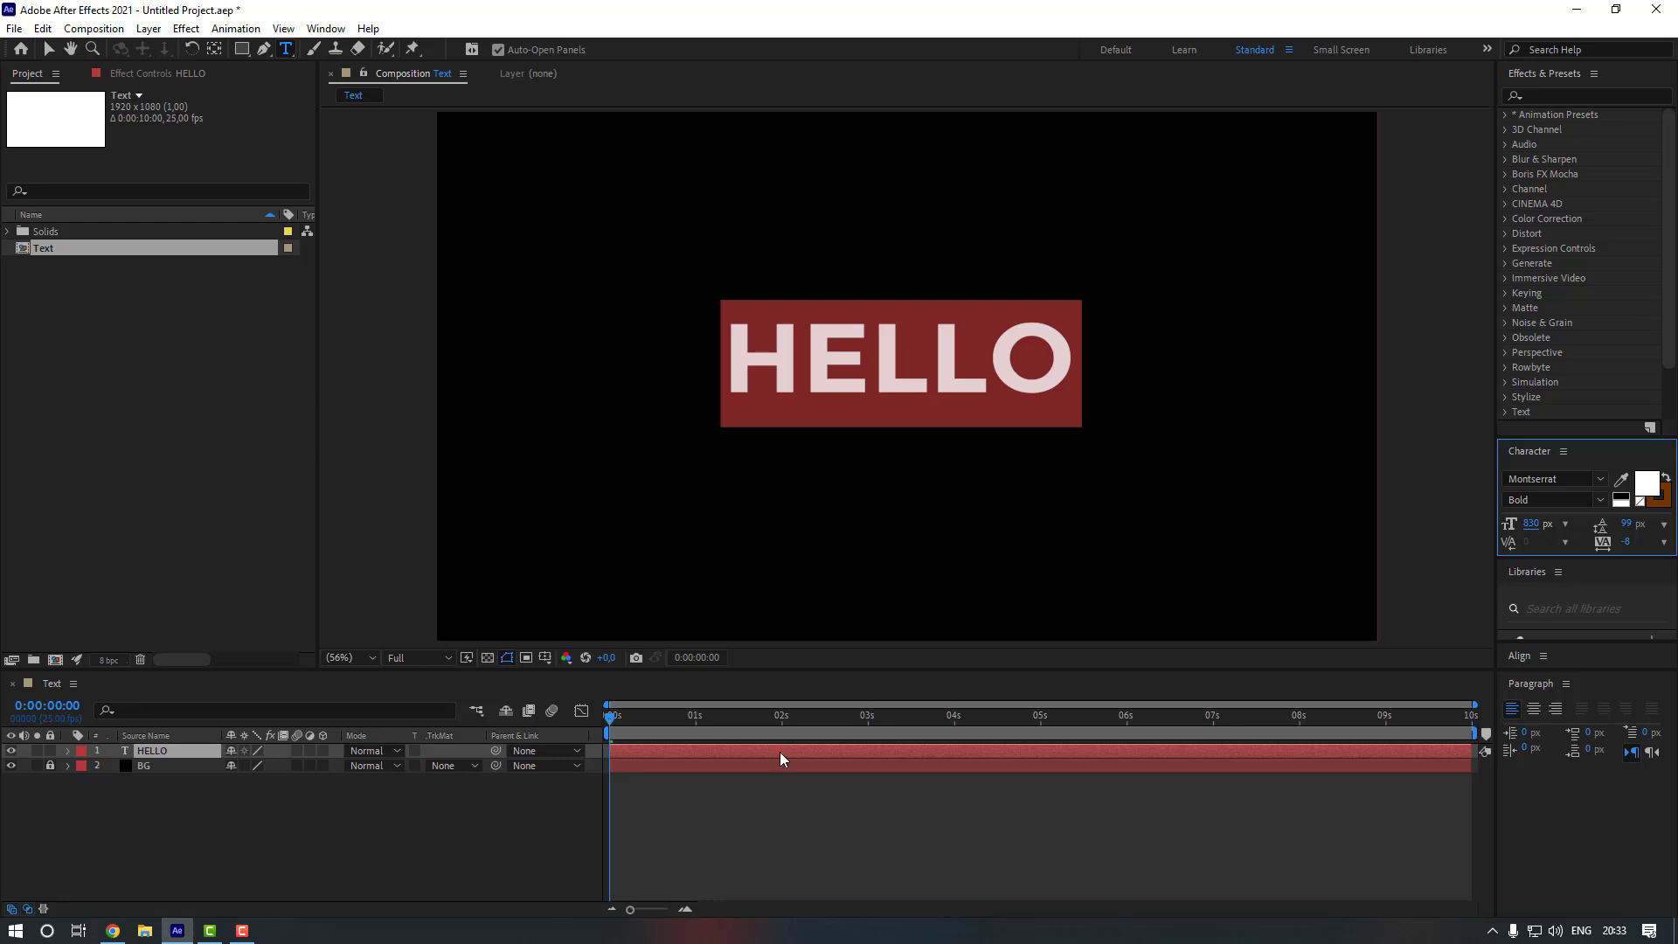
pyautogui.click(767, 843)
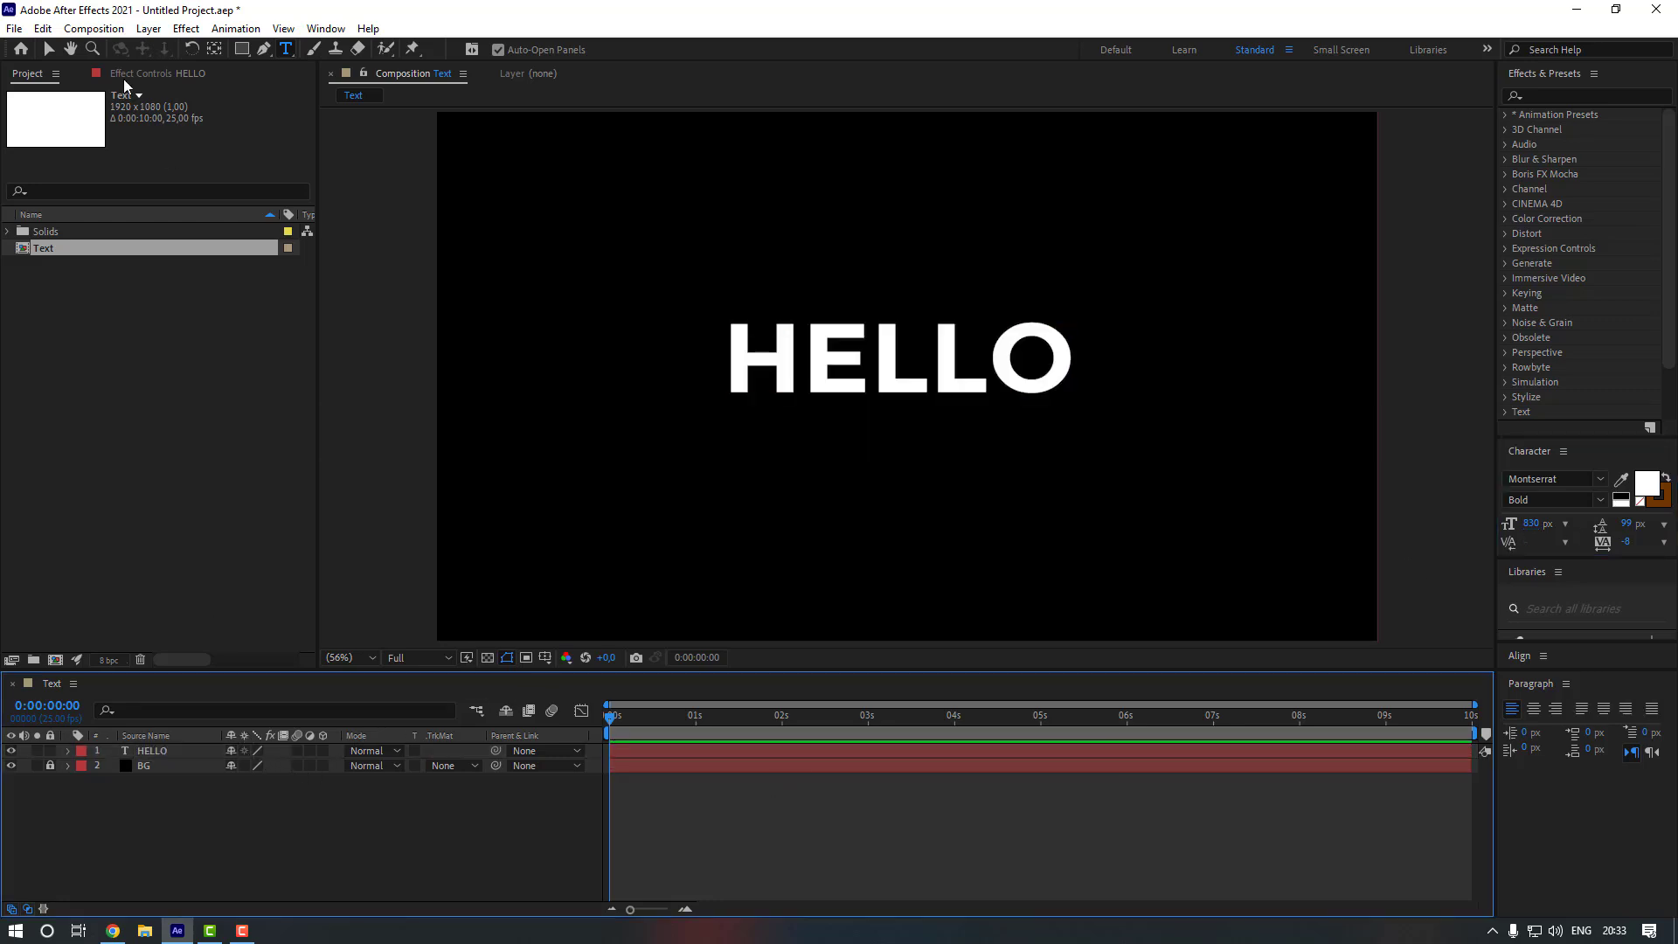
# Center the HELLO layer's anchor point within the text
pyautogui.click(49, 49)
pyautogui.click(157, 752)
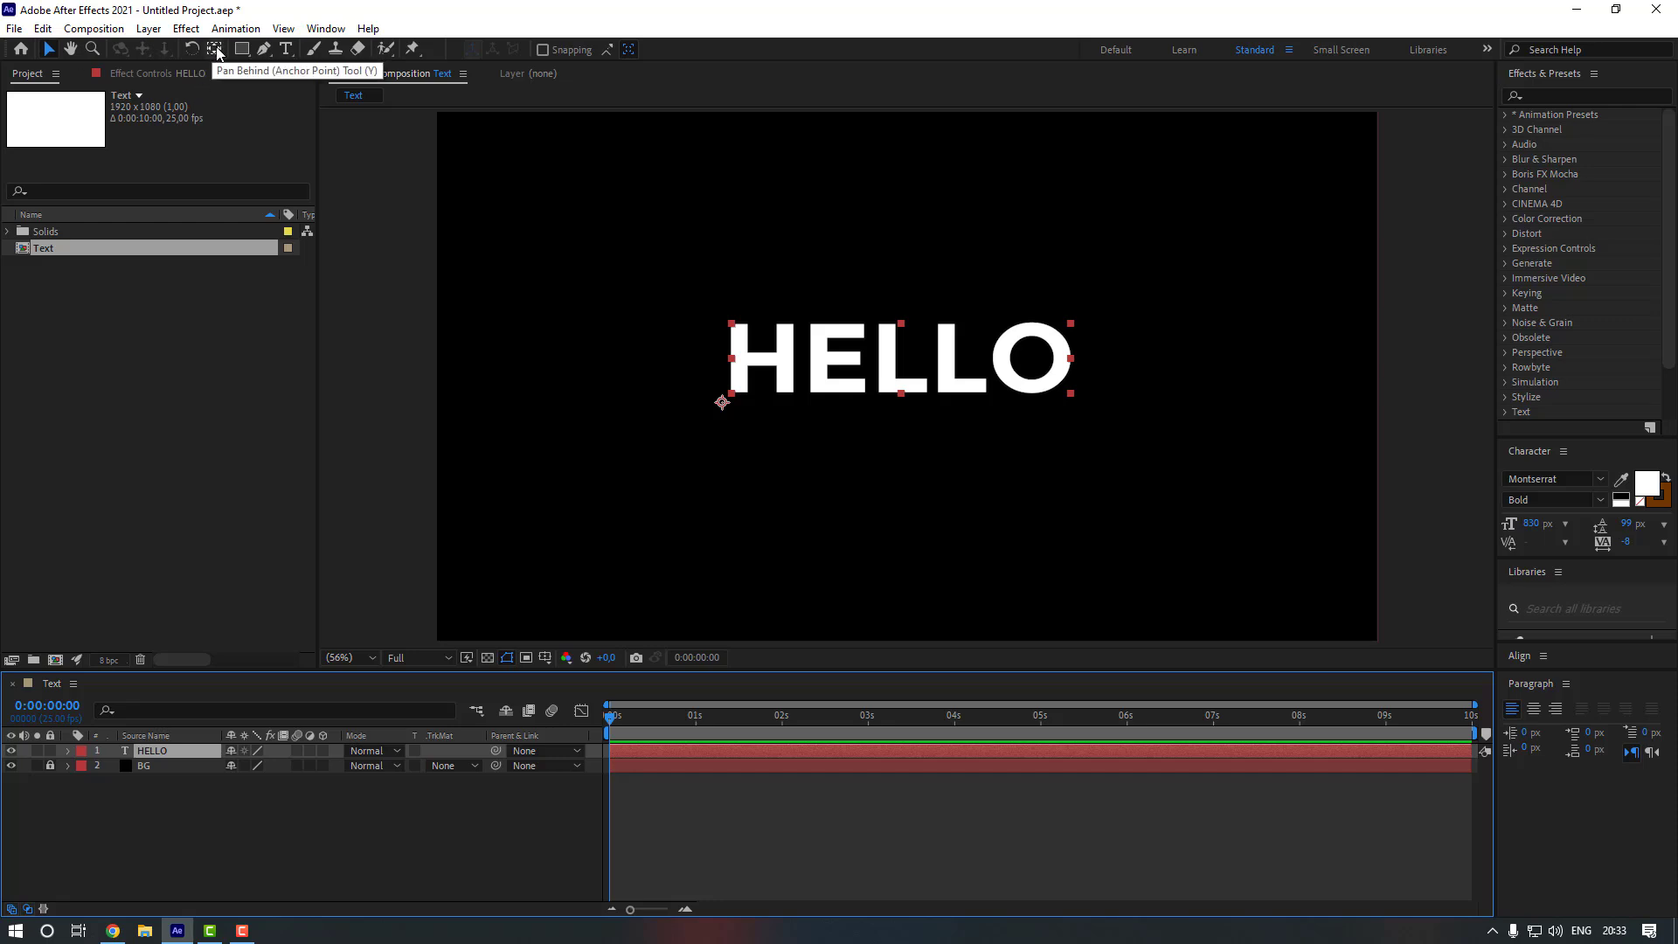
pyautogui.hotkey('ctrl', 'alt', 'Home')
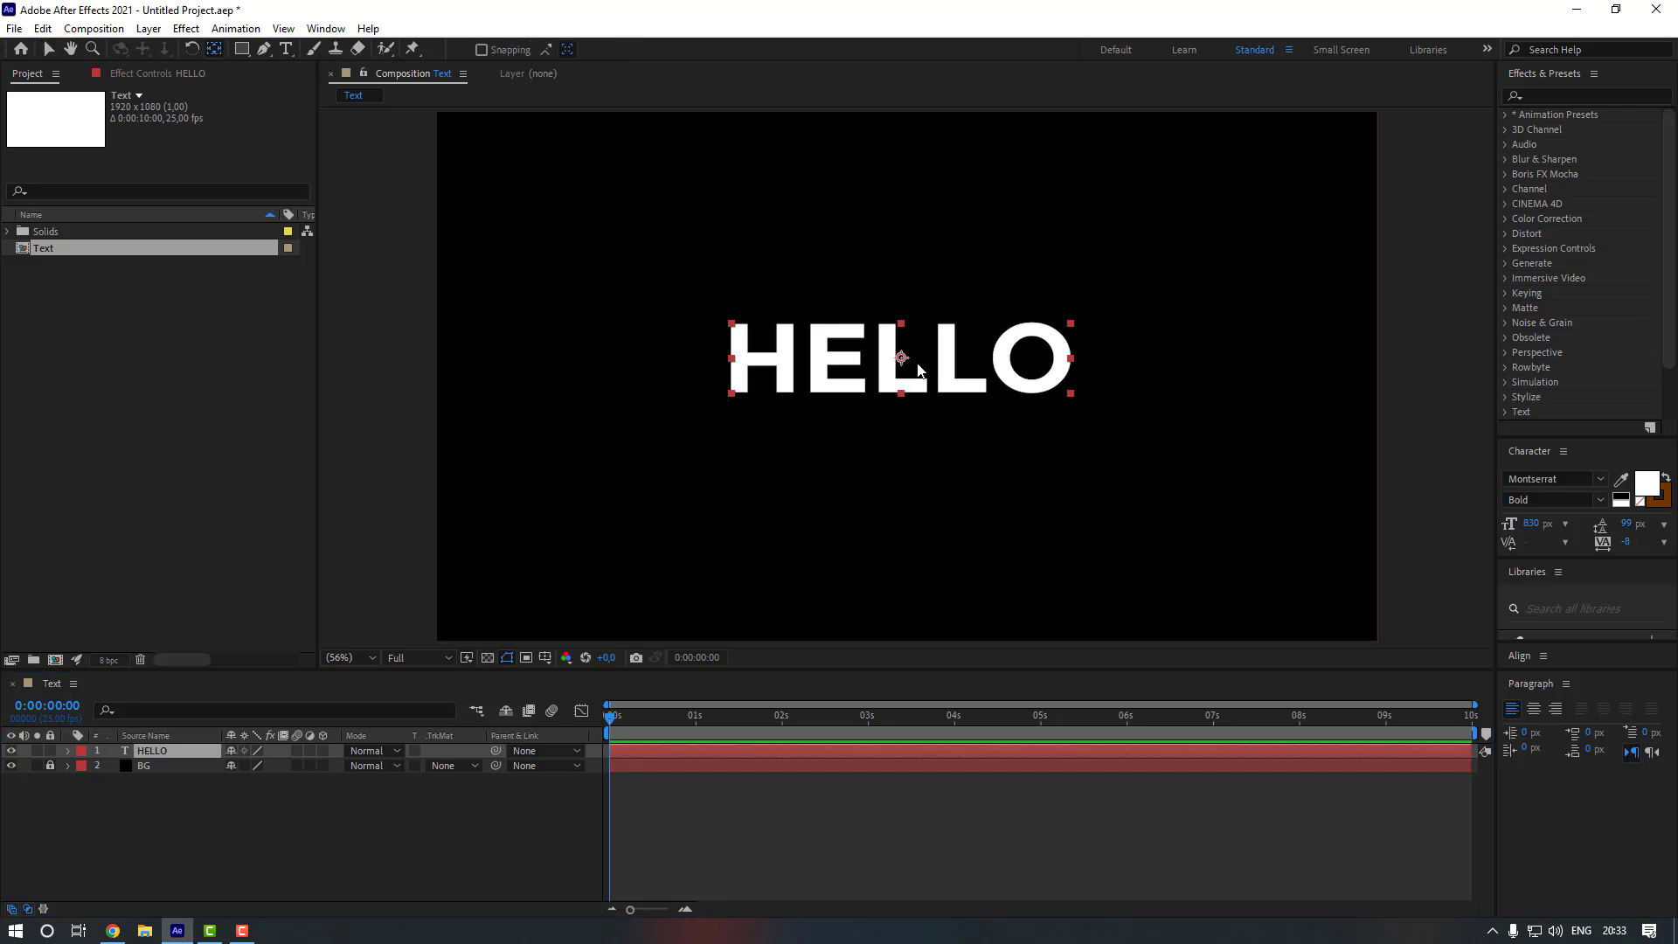
pyautogui.click(773, 447)
# Apply the Mirror effect to the HELLO layer and set its Reflection Angle to 90°
pyautogui.click(1567, 96)
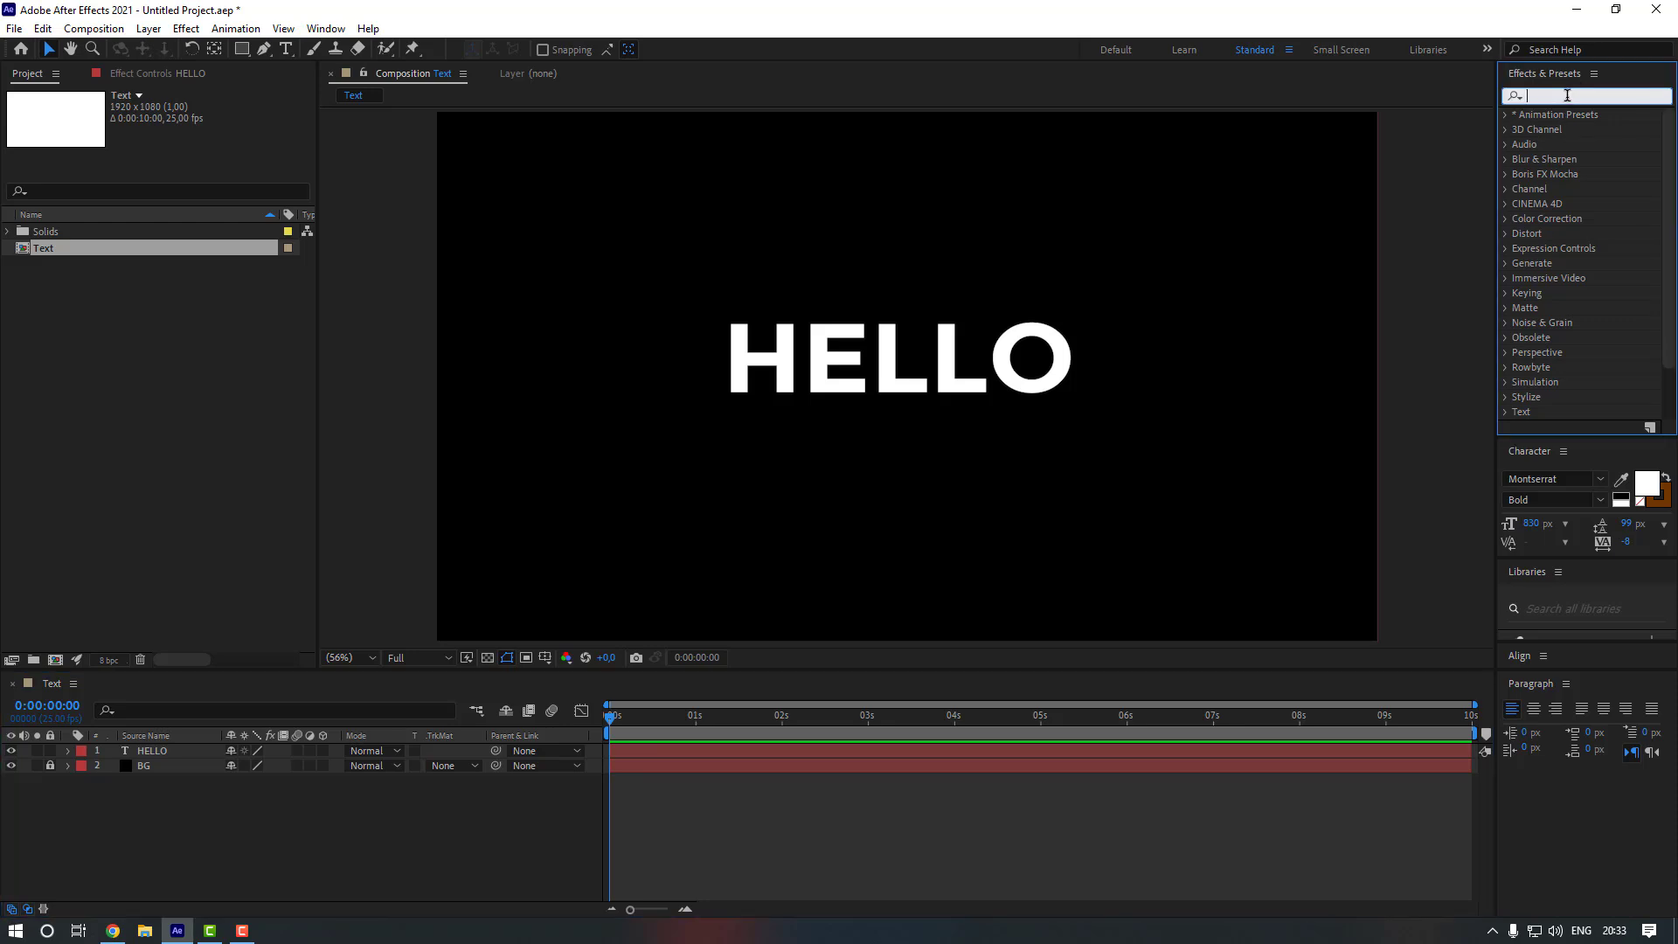
pyautogui.write('mirr')
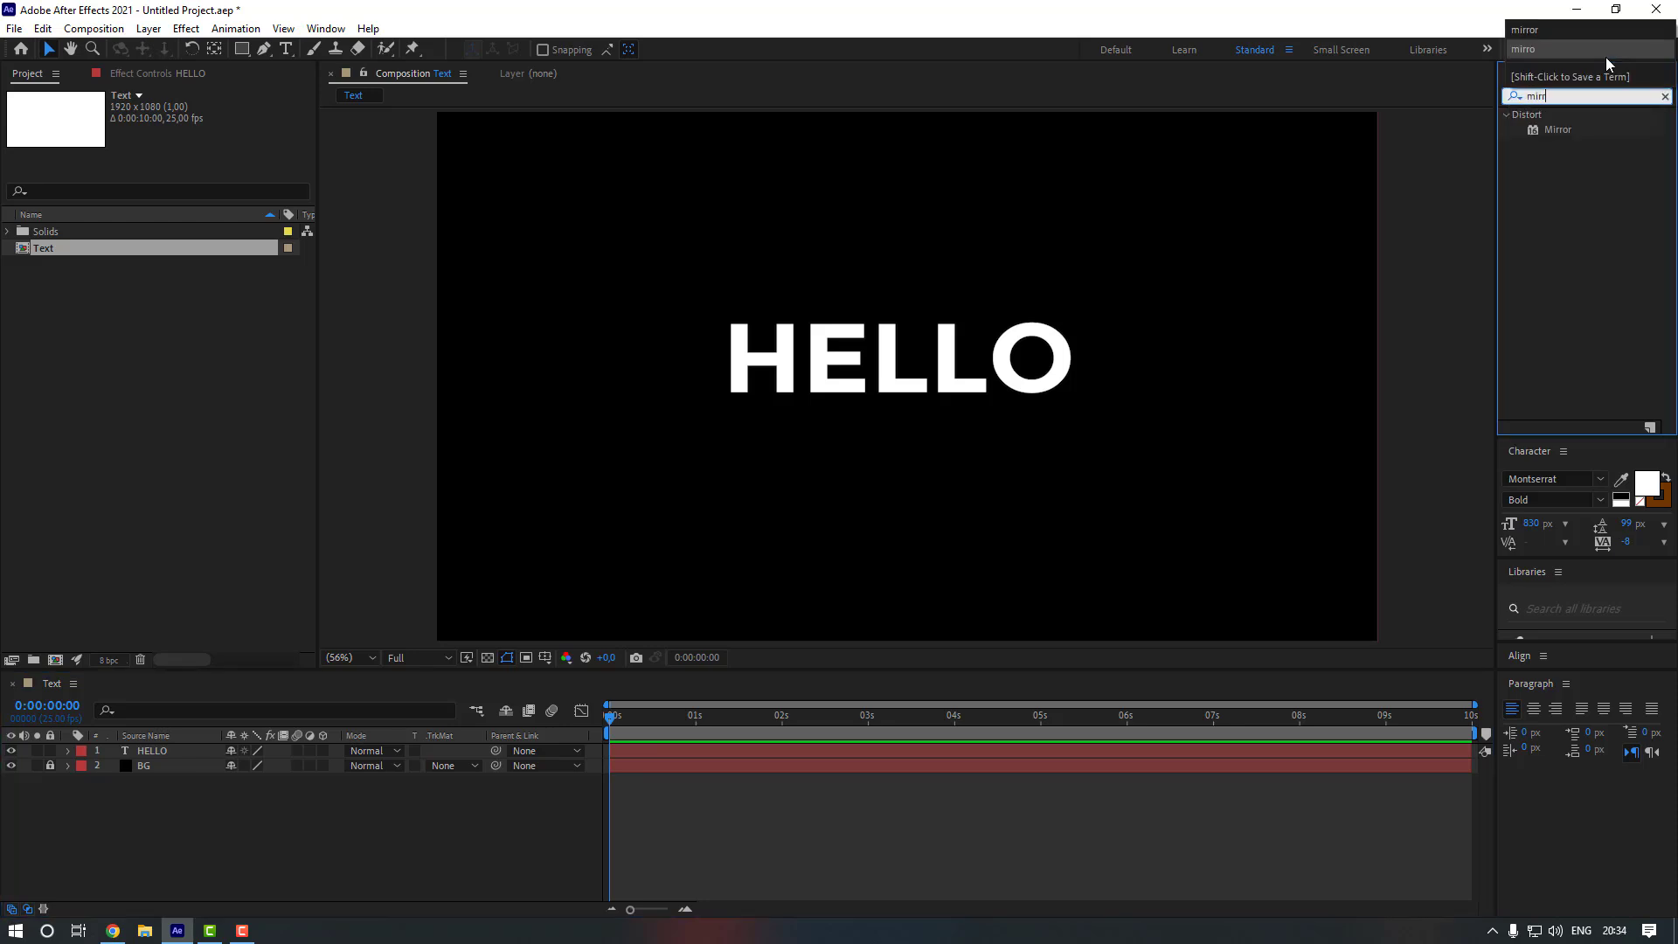
pyautogui.moveTo(1558, 129); pyautogui.dragTo(168, 753)
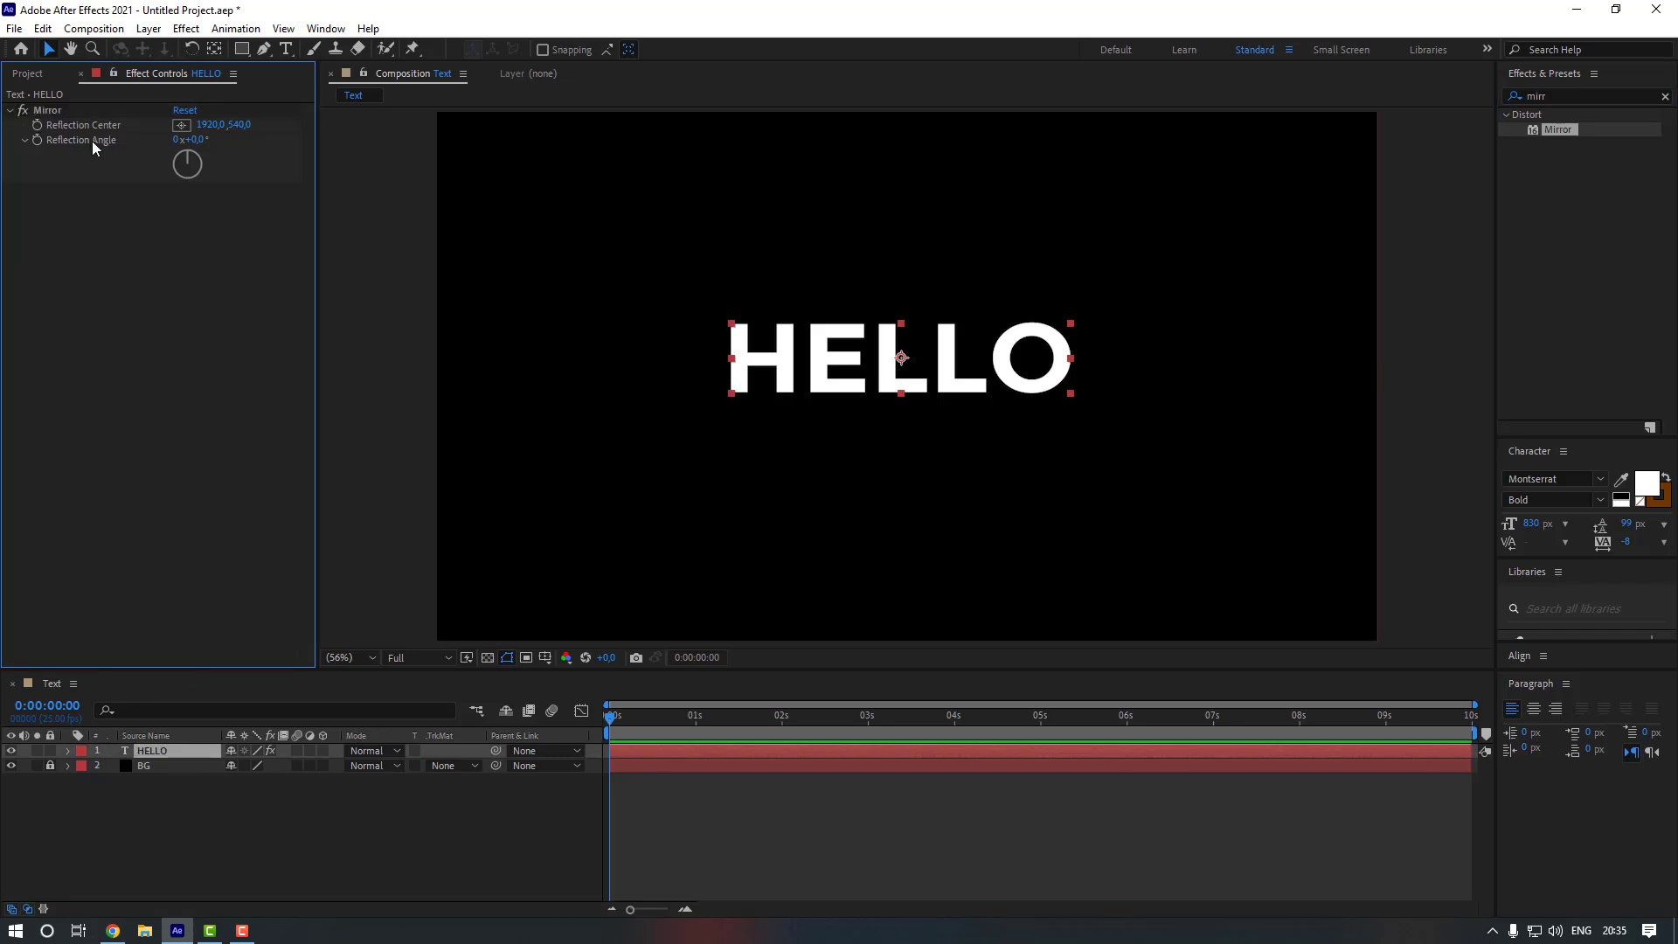
pyautogui.click(199, 140)
pyautogui.press('Return')
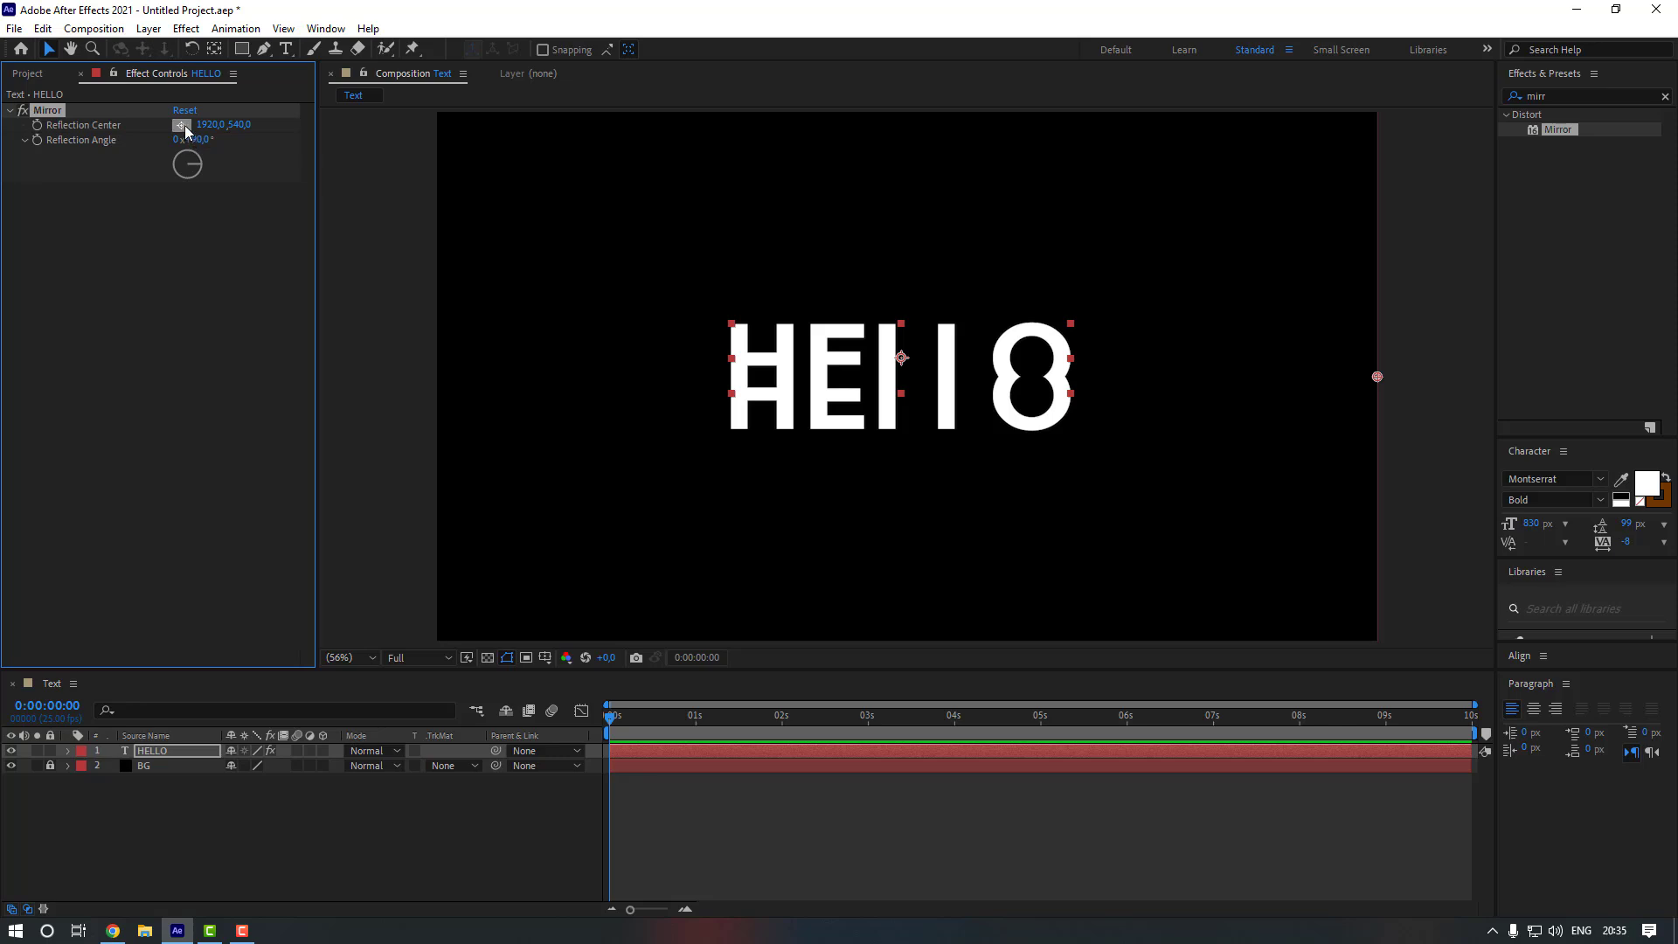
# Place the Mirror effect's Reflection Center just below the HELLO text, at about 946.1, 590.9
pyautogui.click(180, 125)
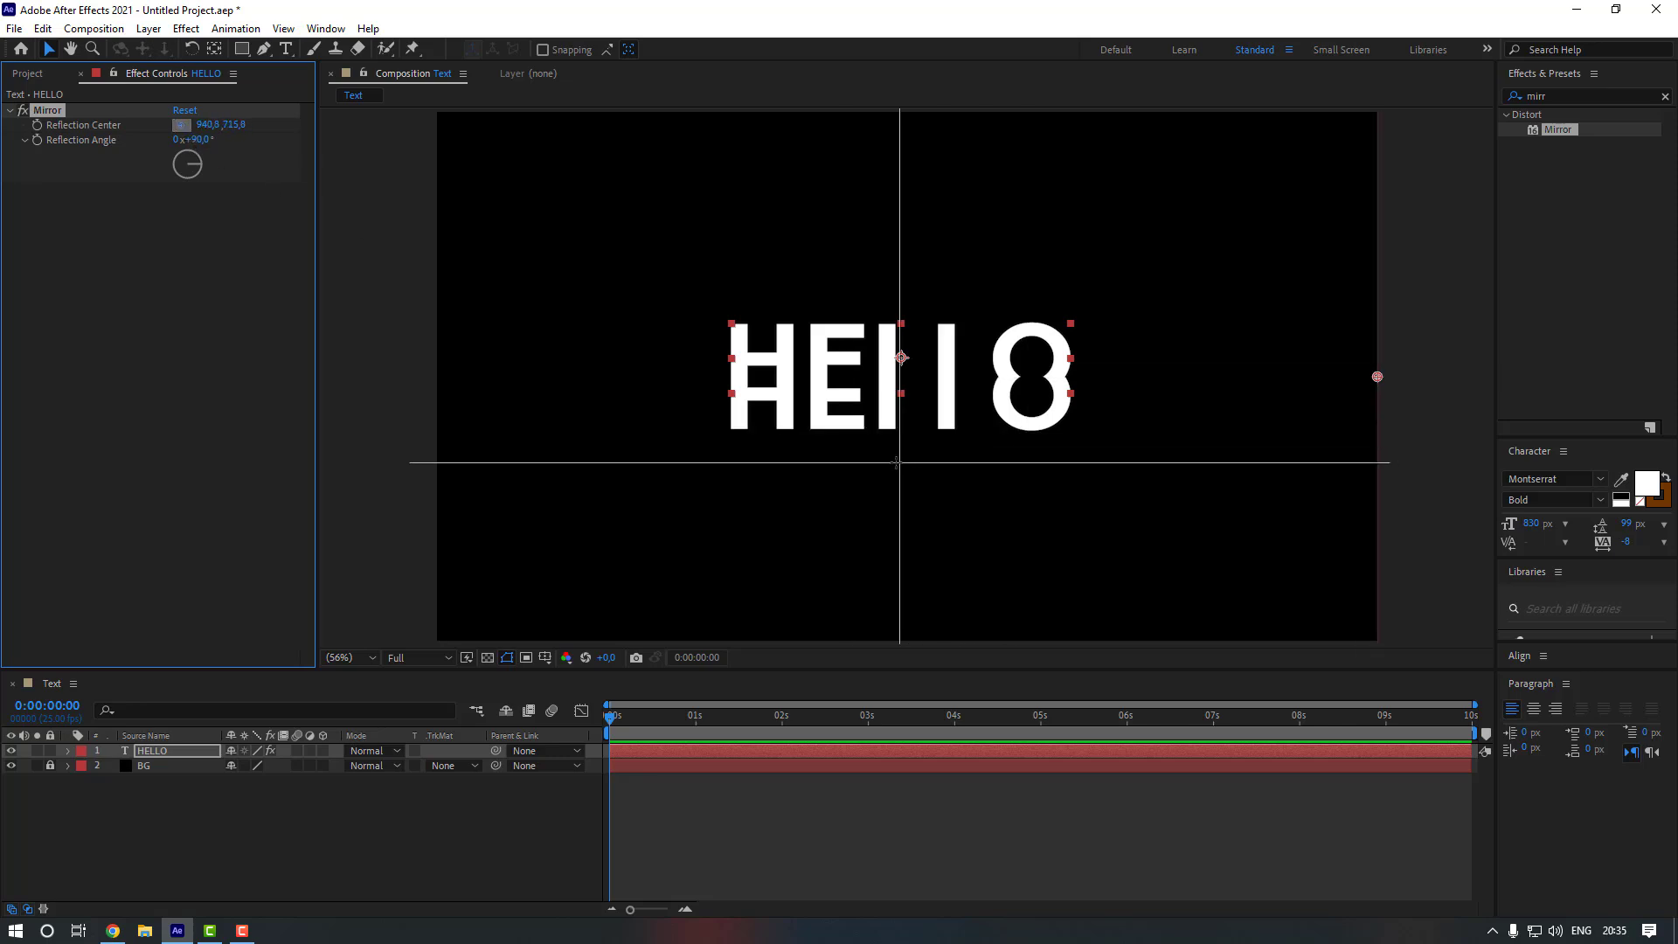
pyautogui.click(896, 533)
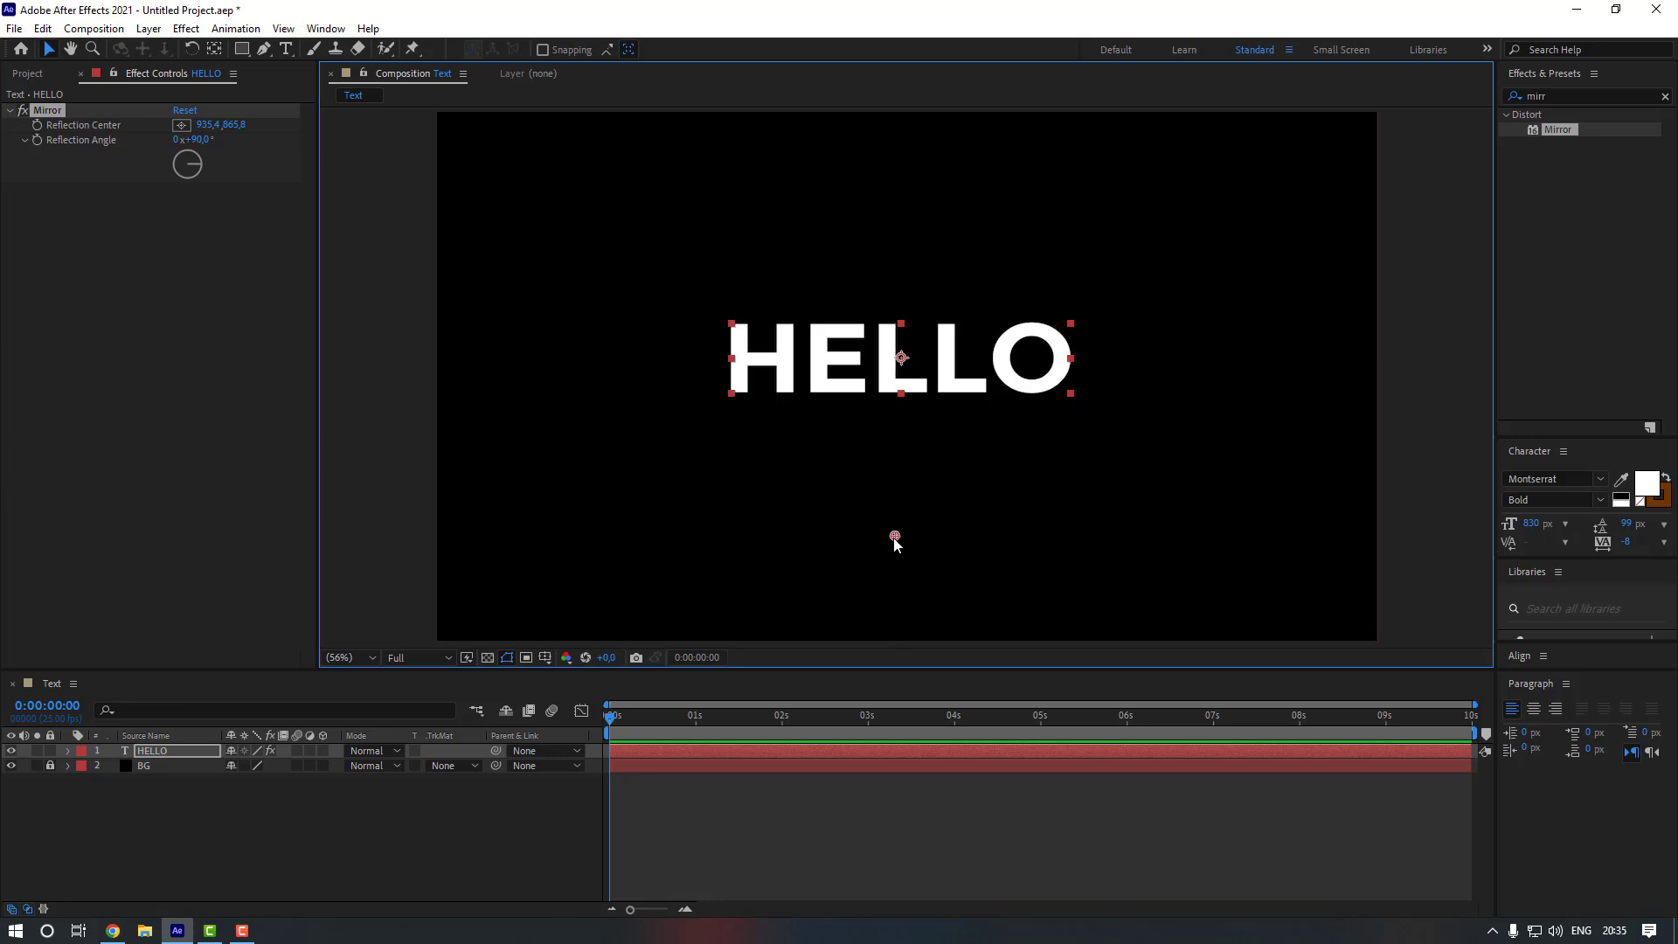
pyautogui.moveTo(894, 538); pyautogui.dragTo(901, 406)
# Find the Linear Wipe transition effect and apply it to the HELLO layer
pyautogui.click(1559, 93)
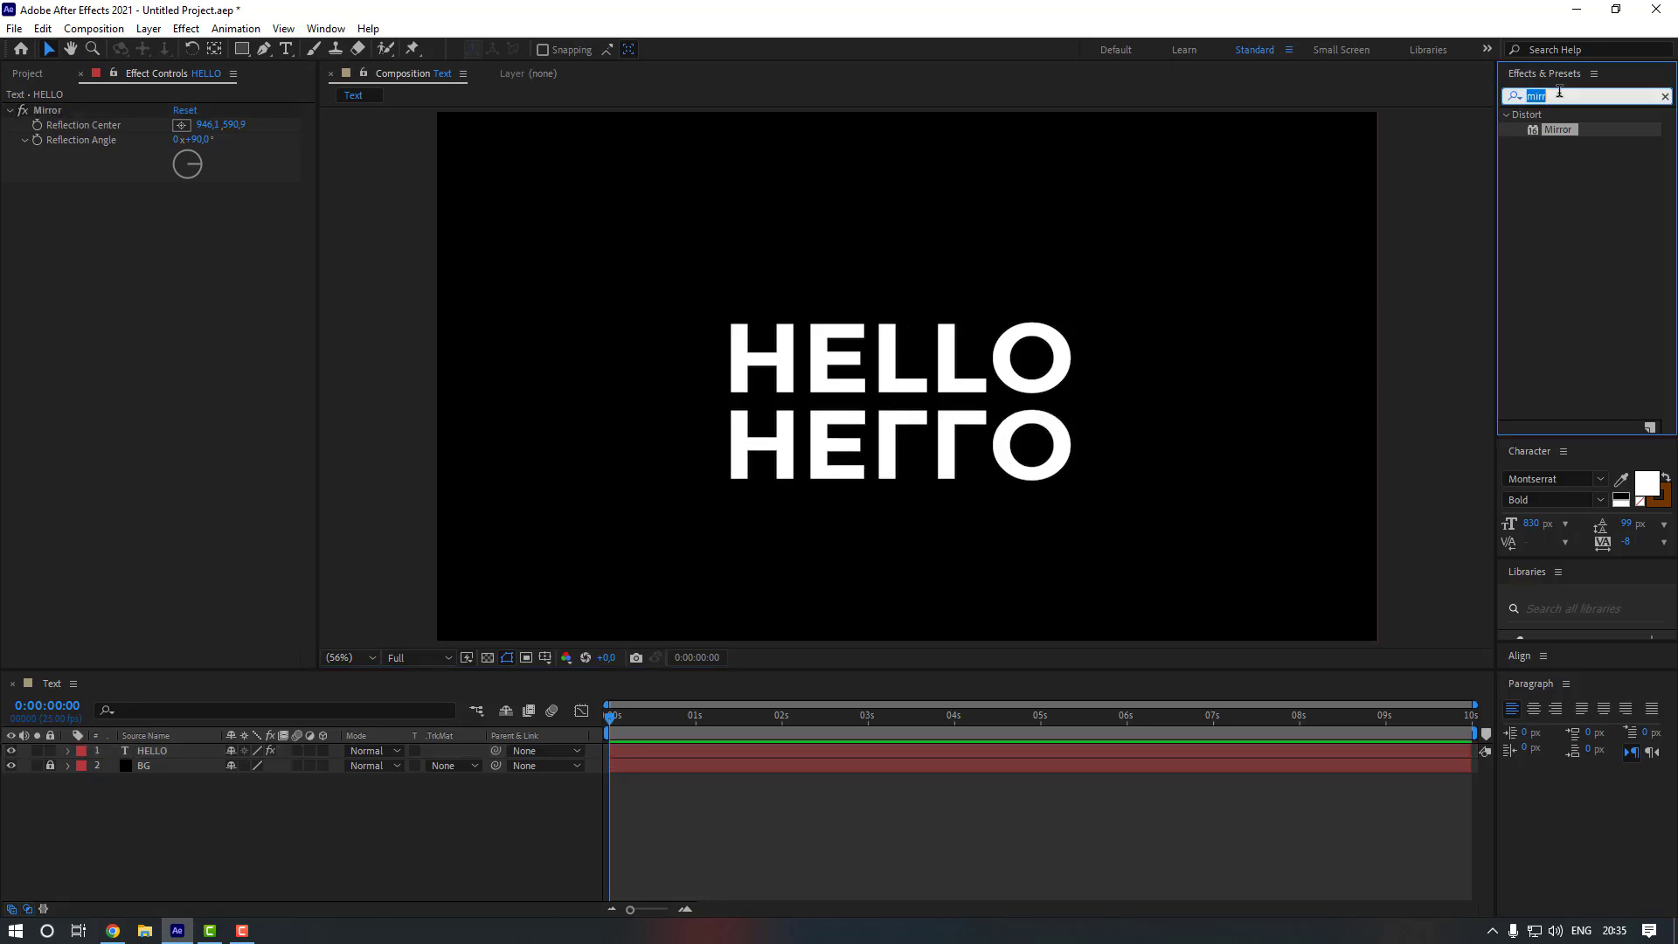
pyautogui.press('BackSpace')
pyautogui.write('li')
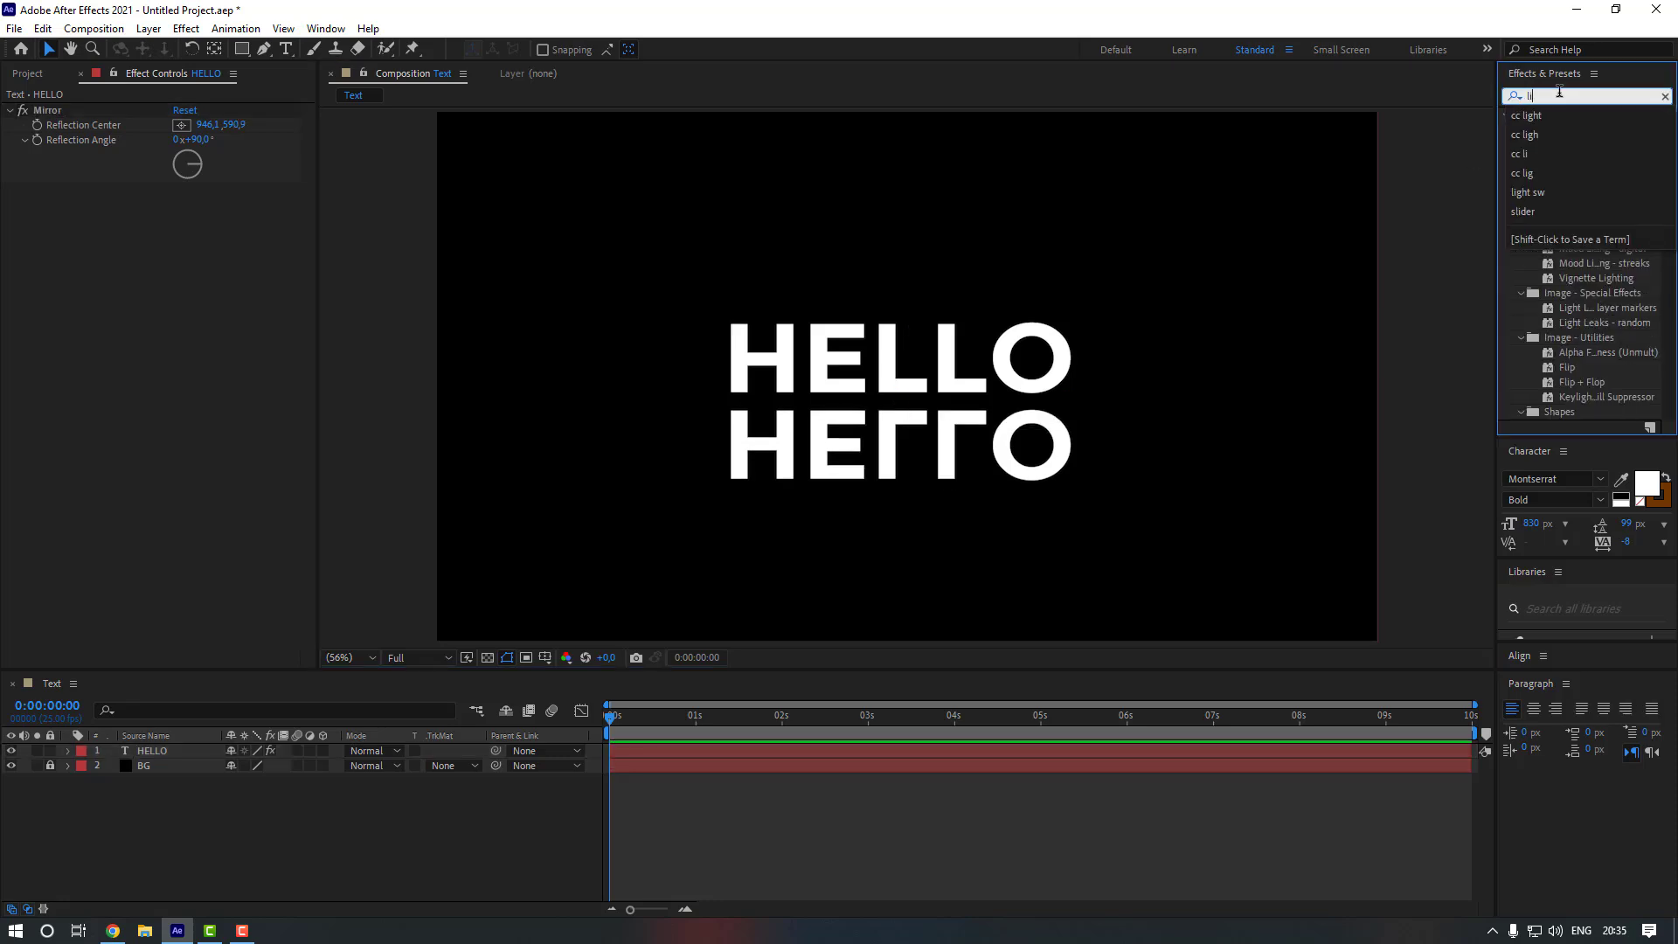
pyautogui.write('near')
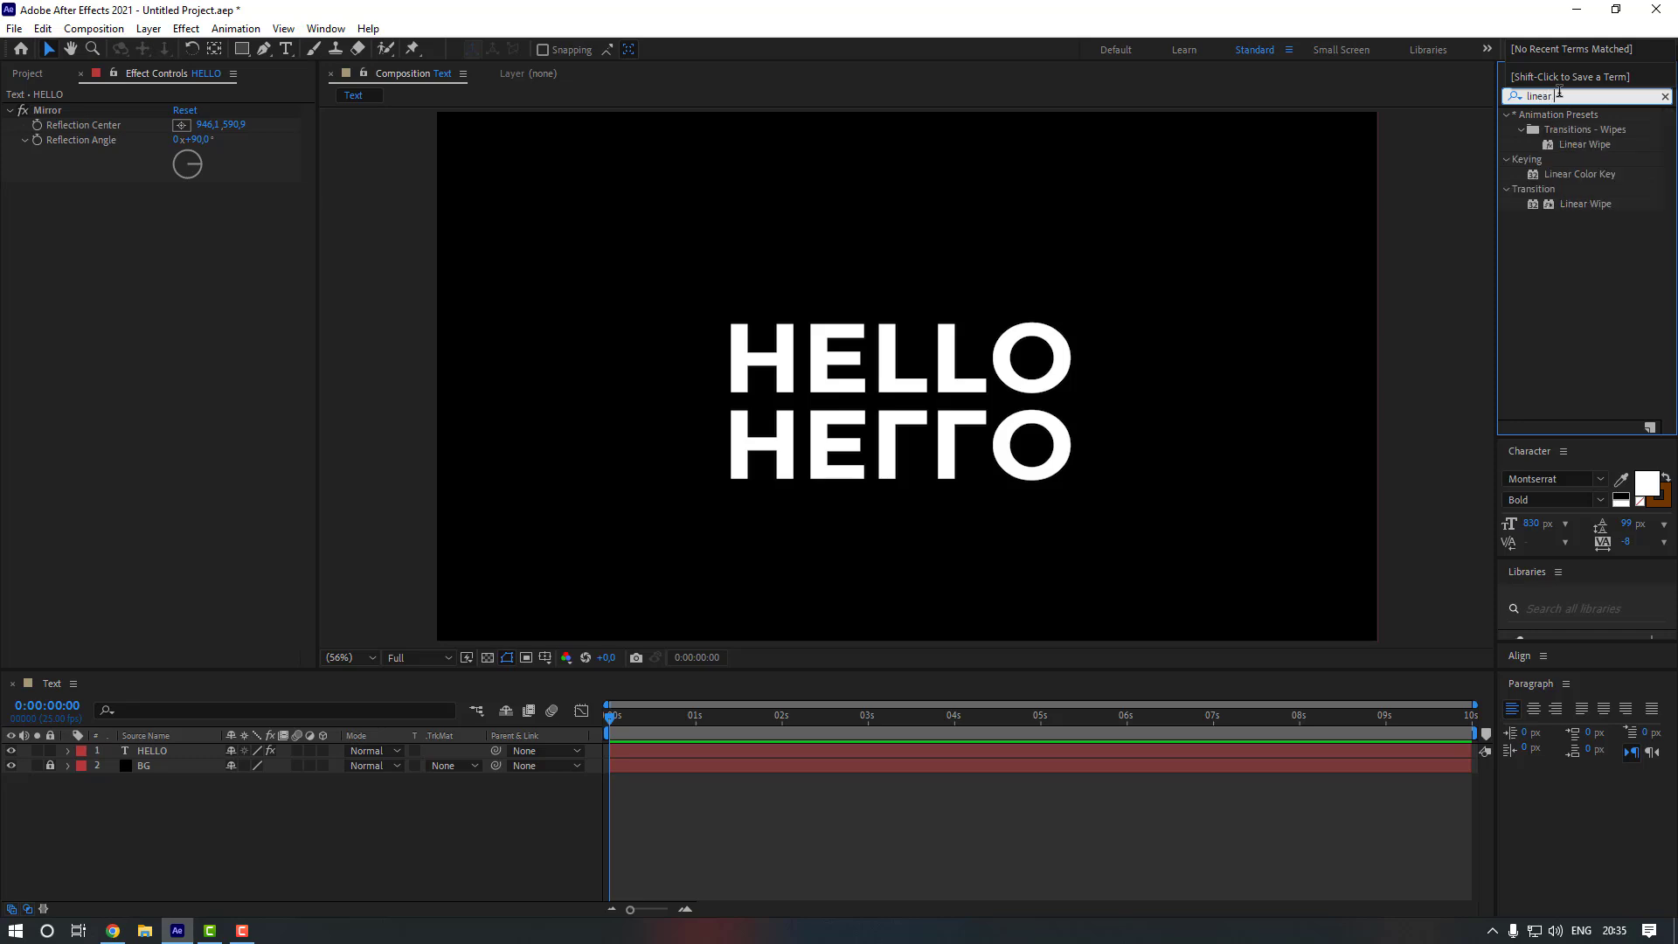
pyautogui.click(1585, 205)
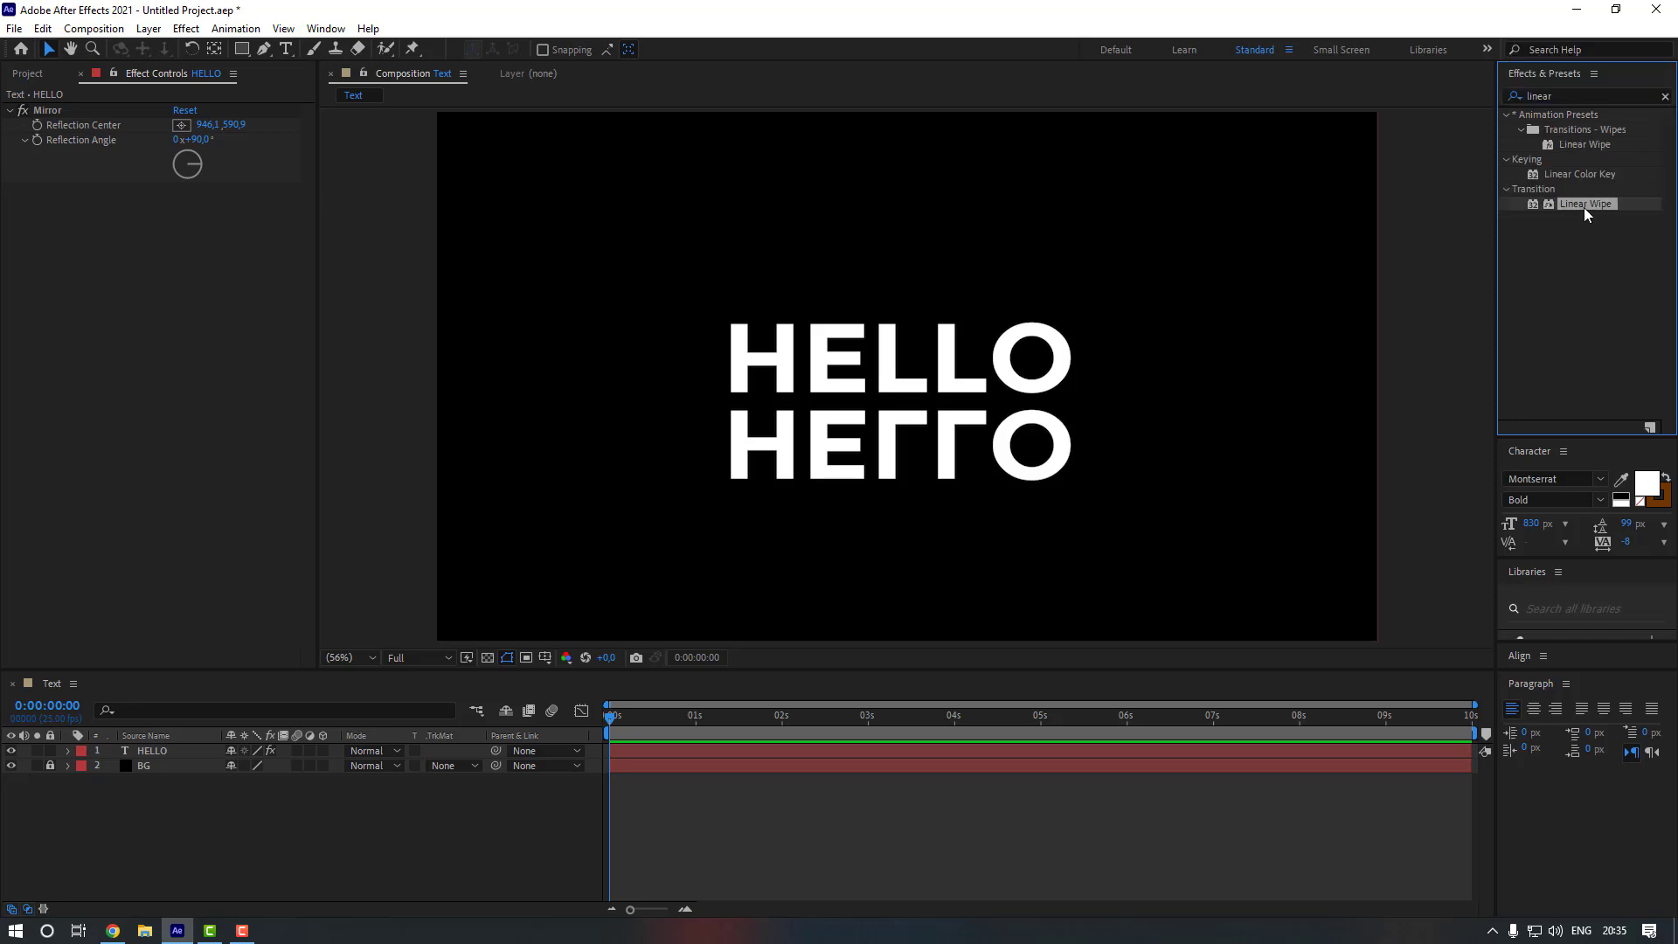
pyautogui.moveTo(1585, 212); pyautogui.dragTo(168, 759)
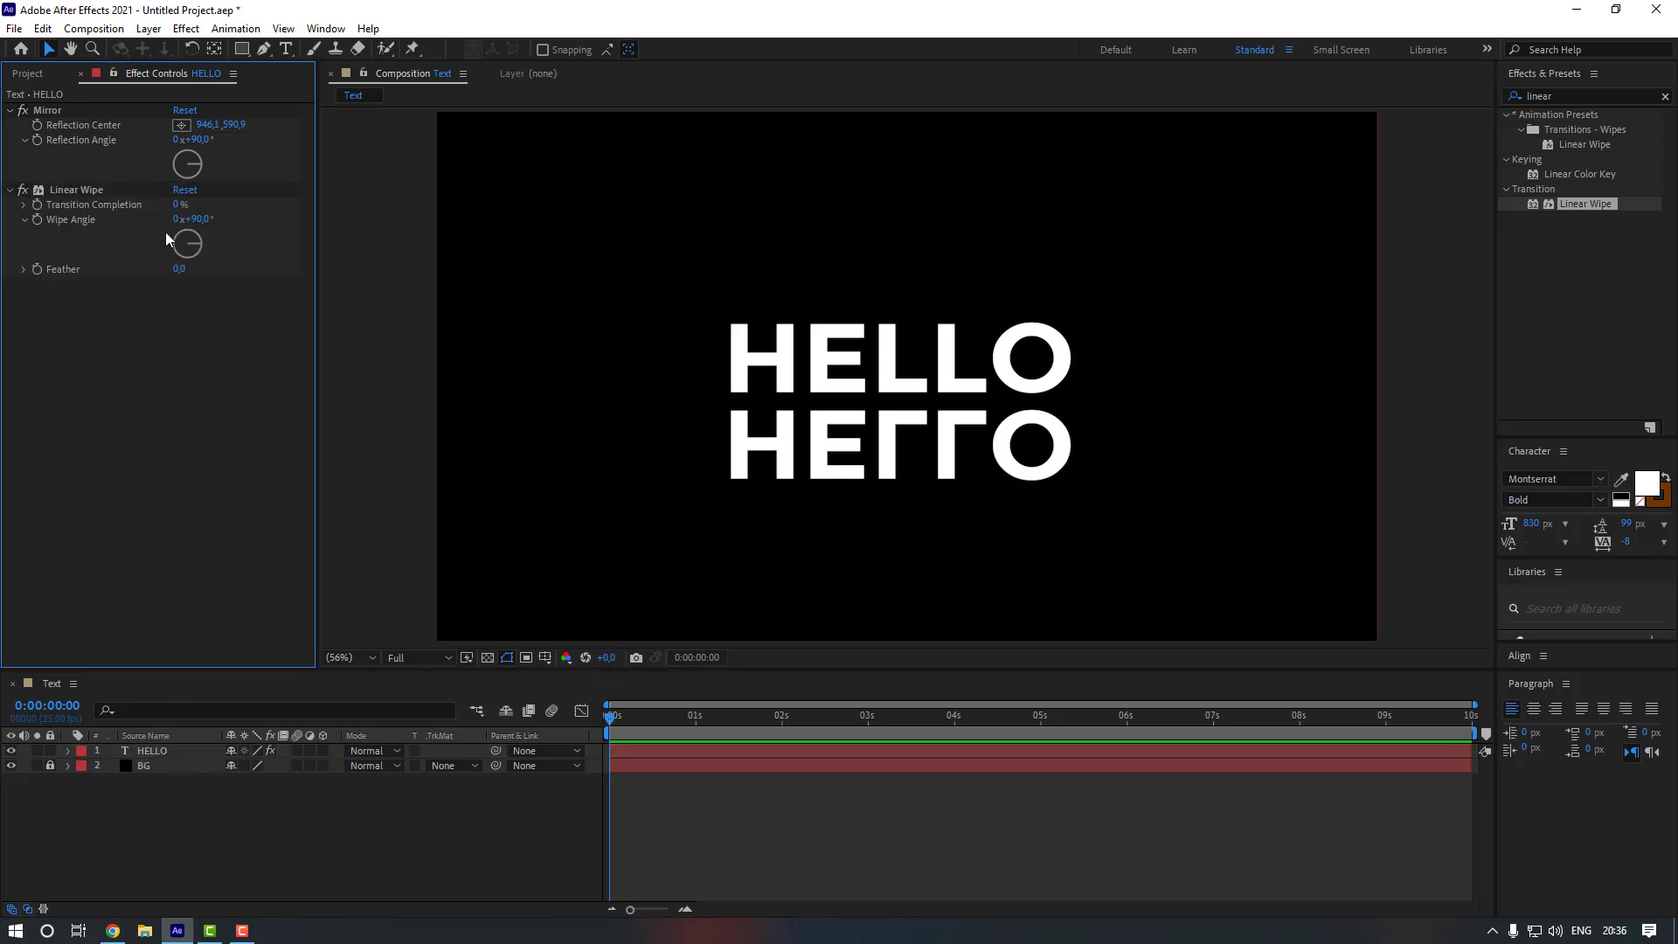
# Set the Linear Wipe's Wipe Angle to 0° and its Transition Completion to 33%
pyautogui.click(194, 219)
pyautogui.write('0')
pyautogui.press('Return')
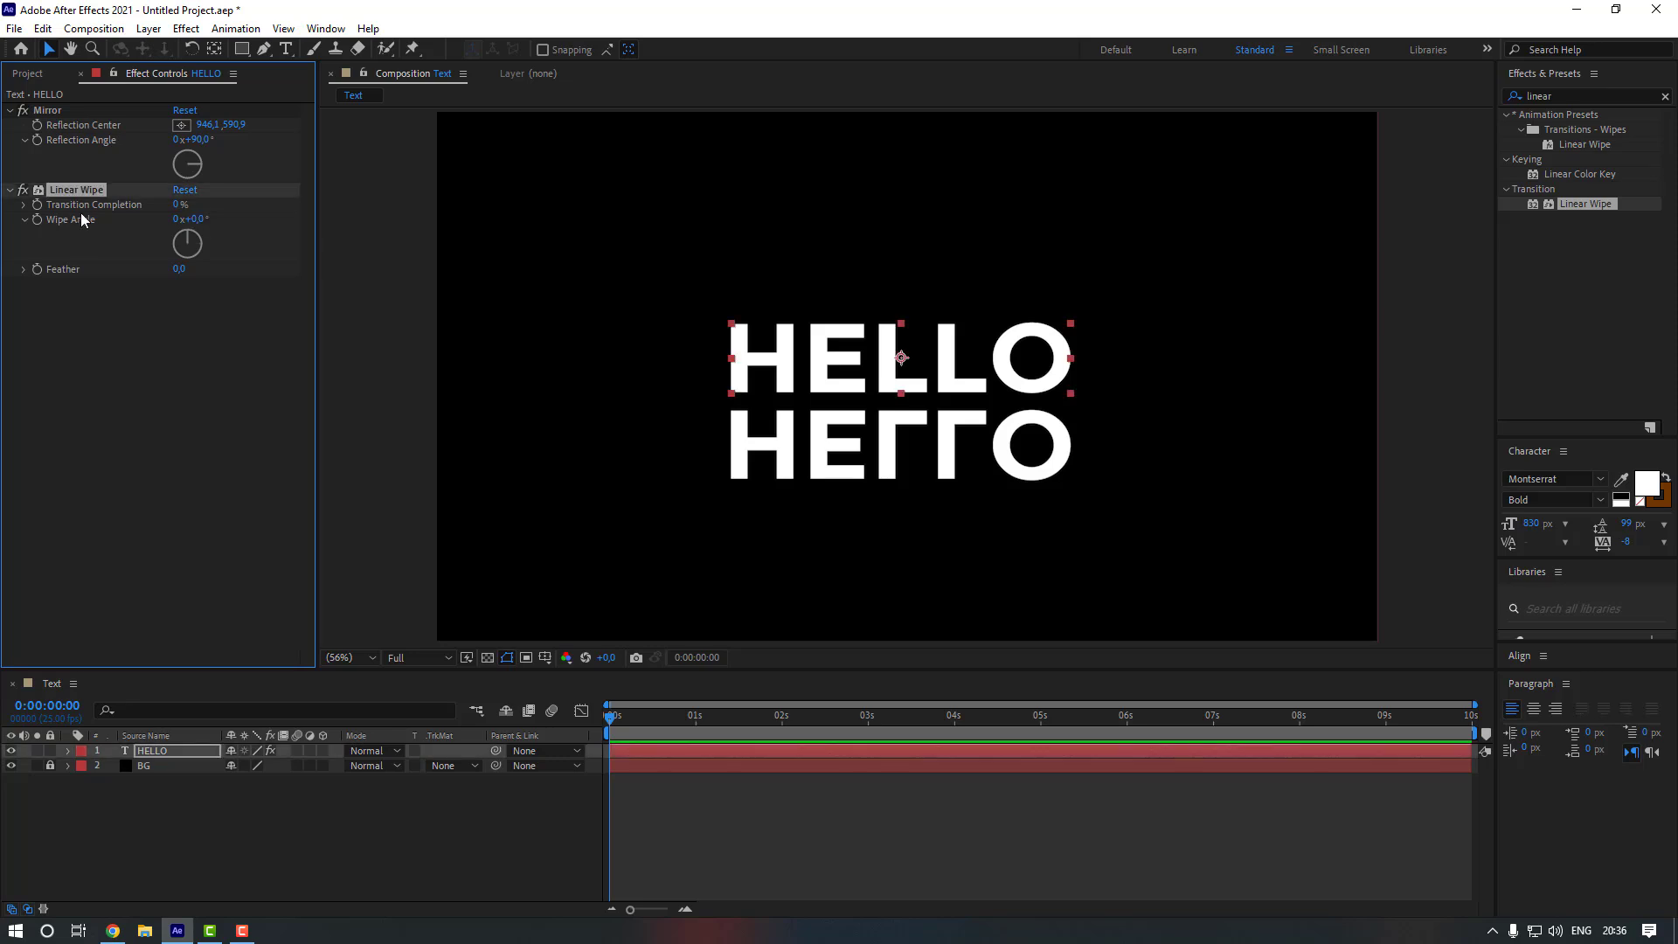
pyautogui.moveTo(179, 205)
pyautogui.mouseDown()
pyautogui.moveTo(227, 204)
pyautogui.moveTo(203, 204)
pyautogui.mouseUp()
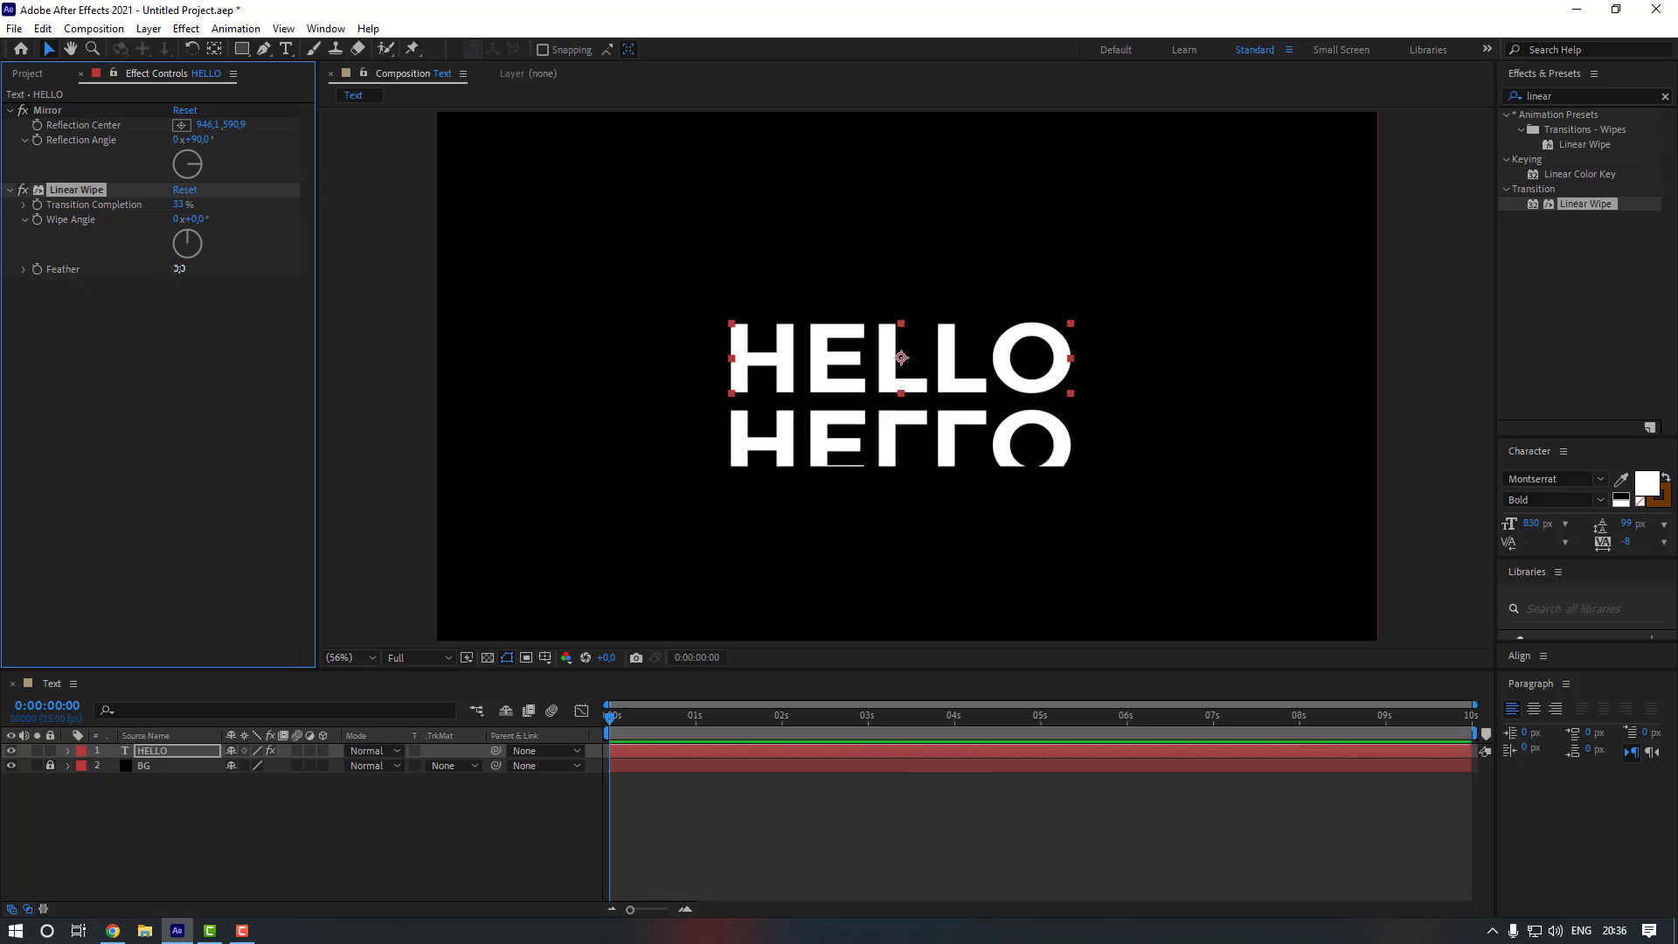
# Soften the reflection's edge with a Linear Wipe Feather of about 68 and raise Transition Completion to 36%
pyautogui.moveTo(179, 268); pyautogui.dragTo(221, 266)
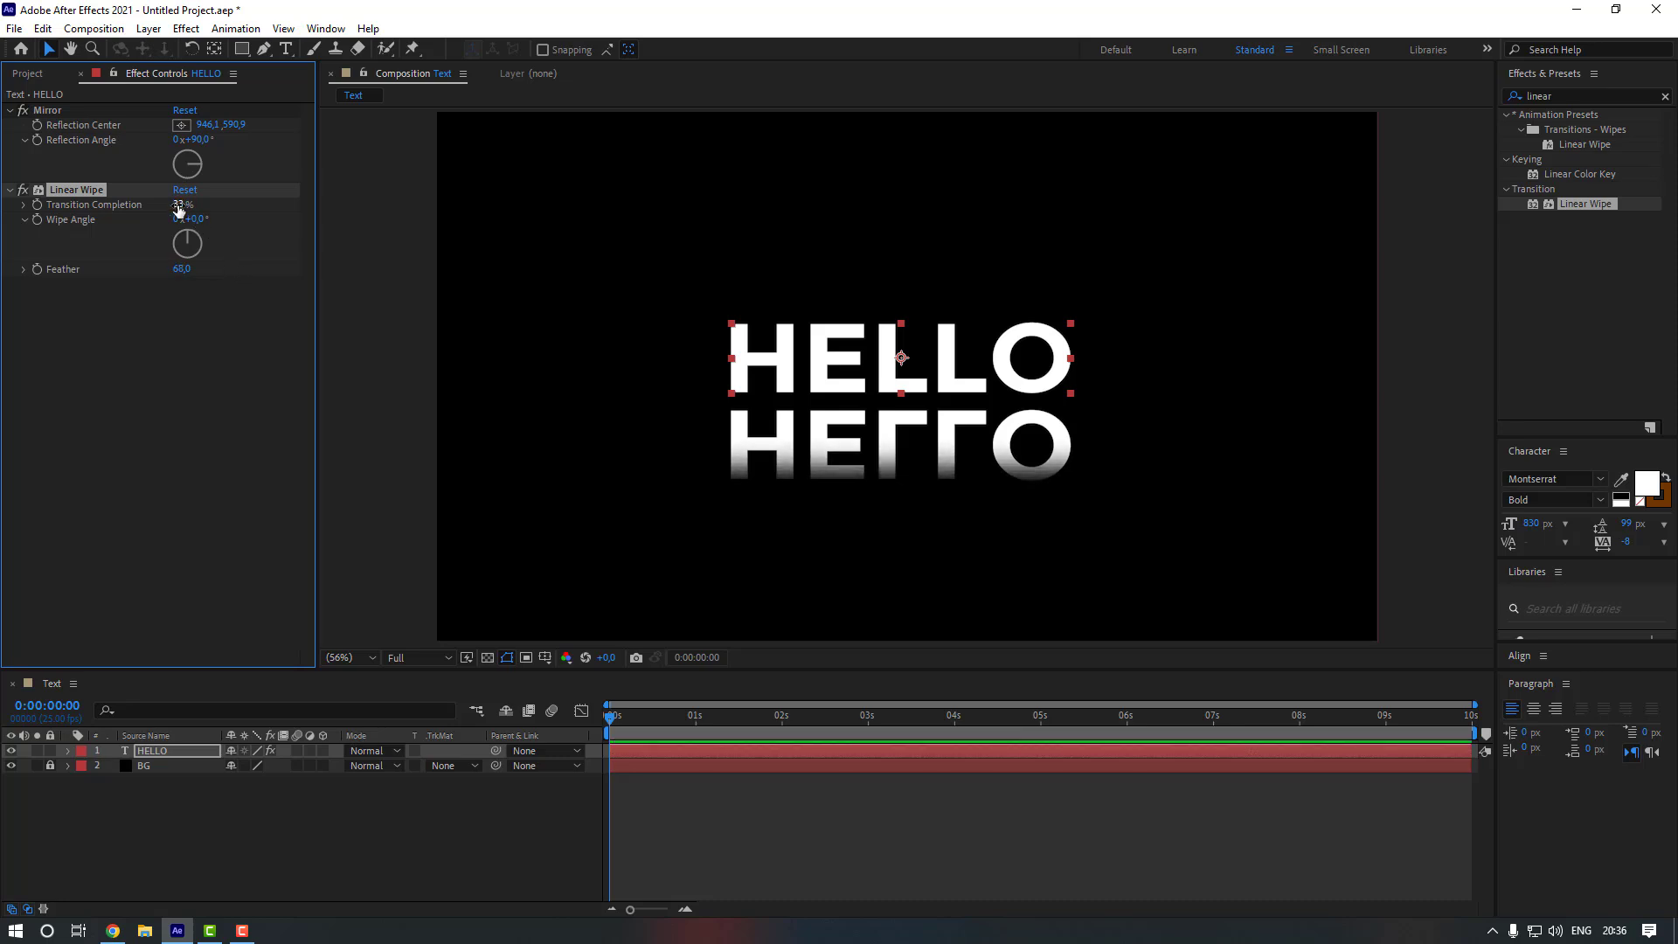
pyautogui.moveTo(179, 205)
pyautogui.mouseDown()
pyautogui.moveTo(206, 204)
pyautogui.moveTo(186, 205)
pyautogui.mouseUp()
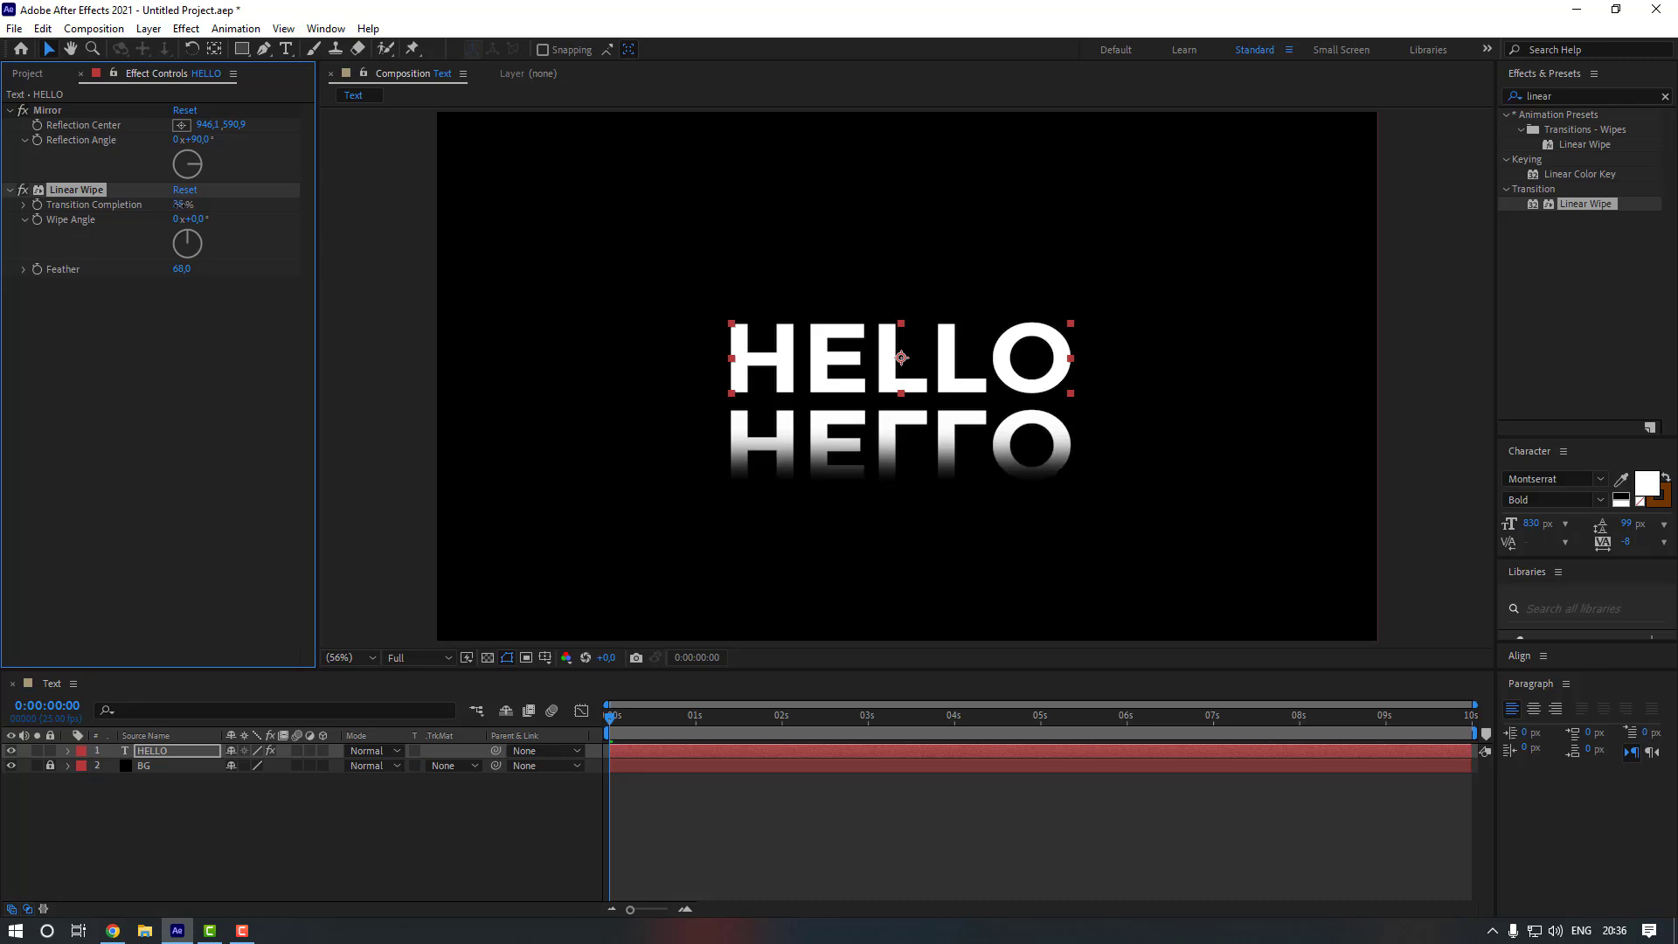
# Move the Mirror effect's Reflection Center further below the HELLO text, to about 947.9, 606.9
pyautogui.click(144, 160)
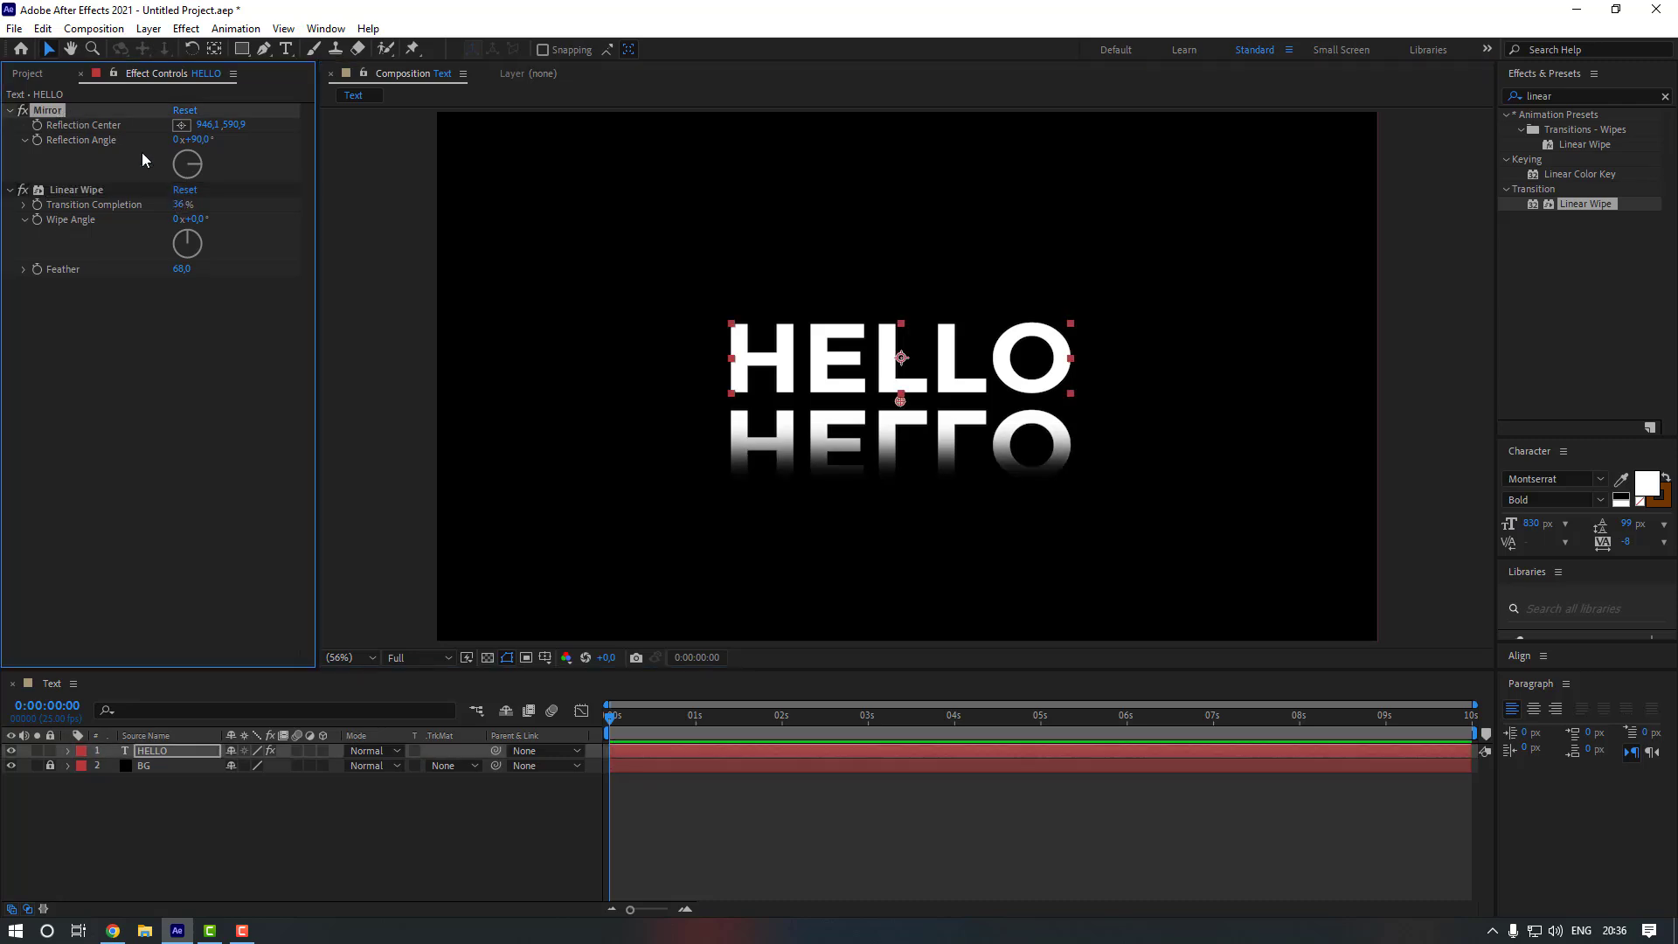
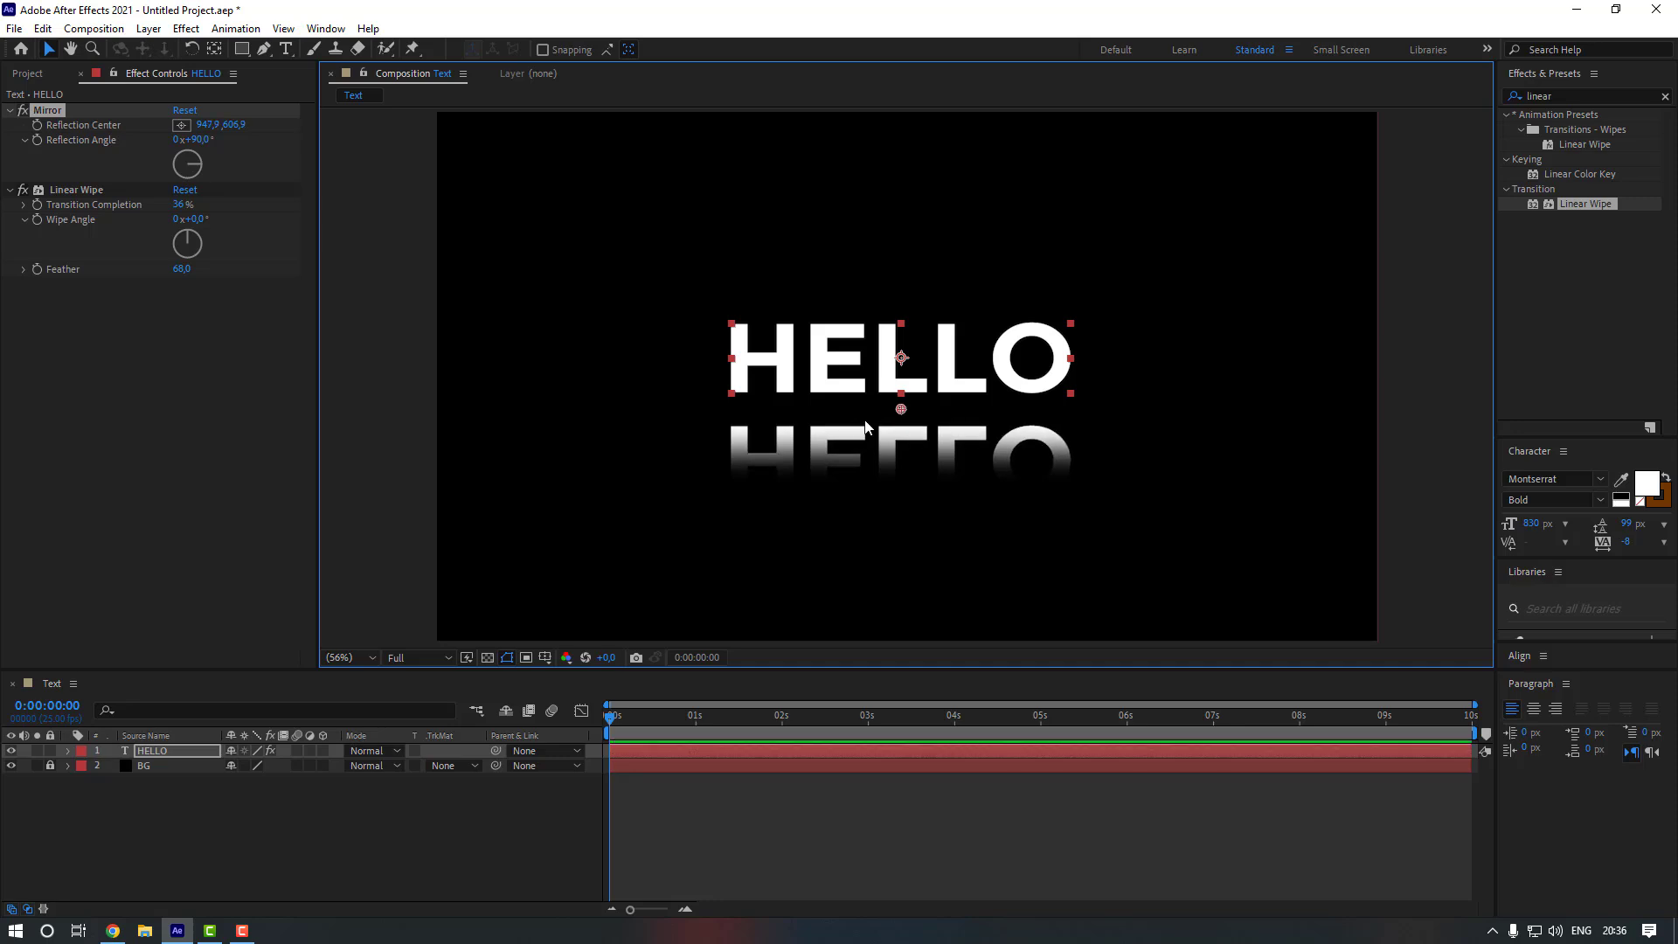
pyautogui.click(525, 472)
# Find the Compound Blur effect and apply it to the HELLO layer
pyautogui.click(1583, 98)
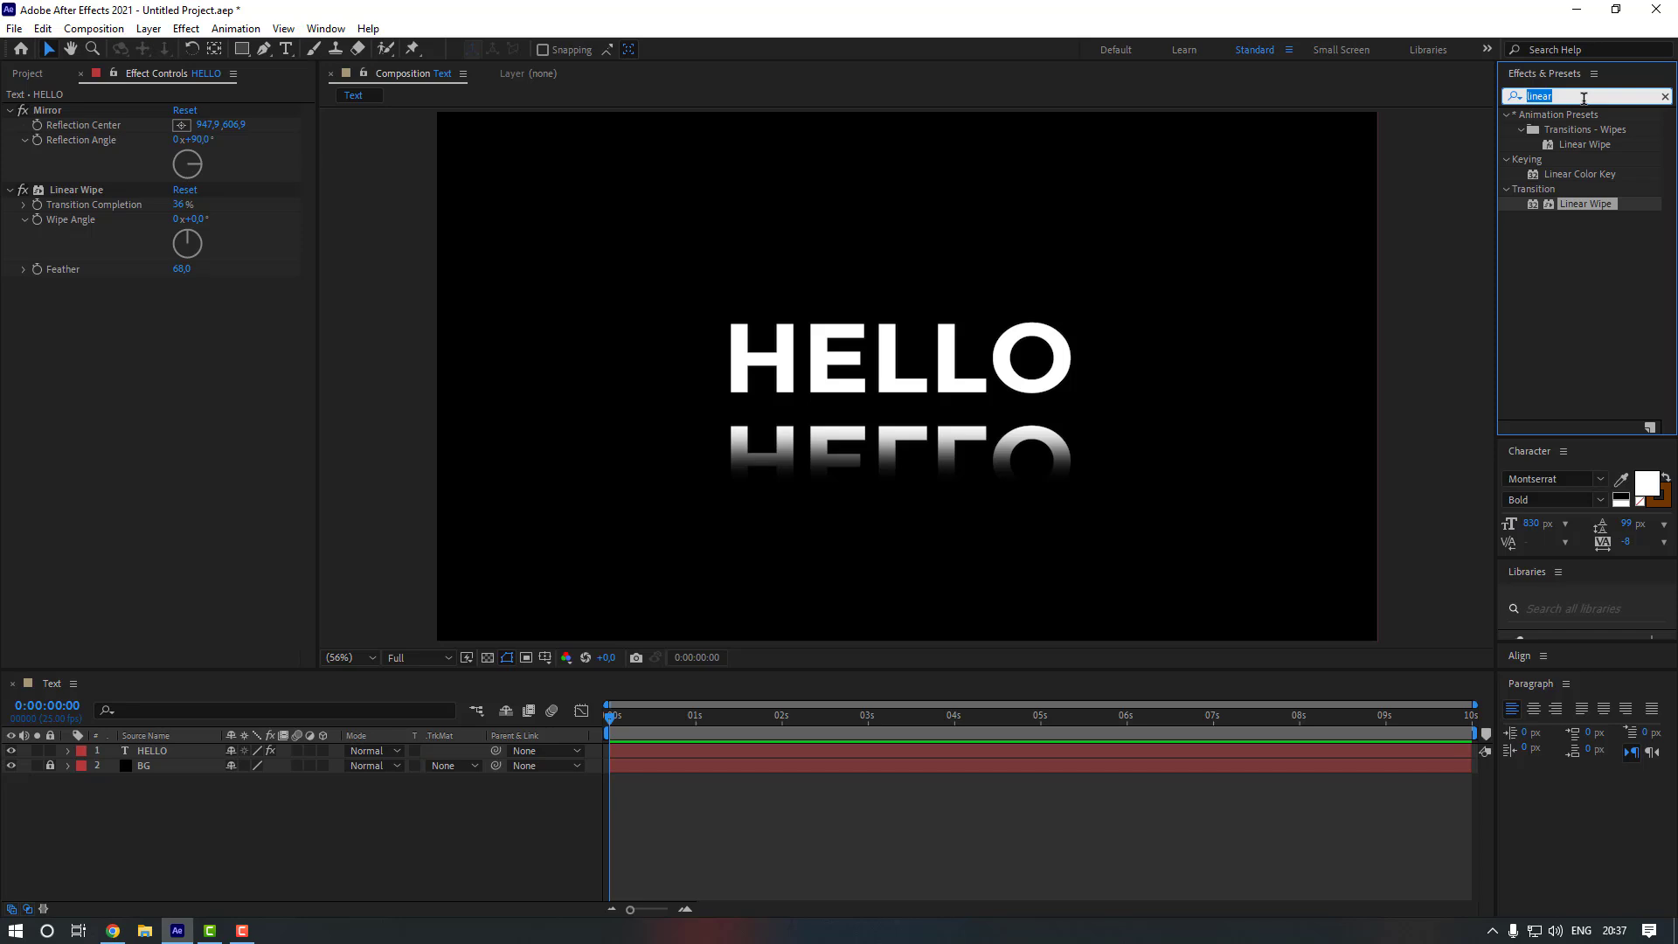
pyautogui.press('BackSpace')
pyautogui.write('compou')
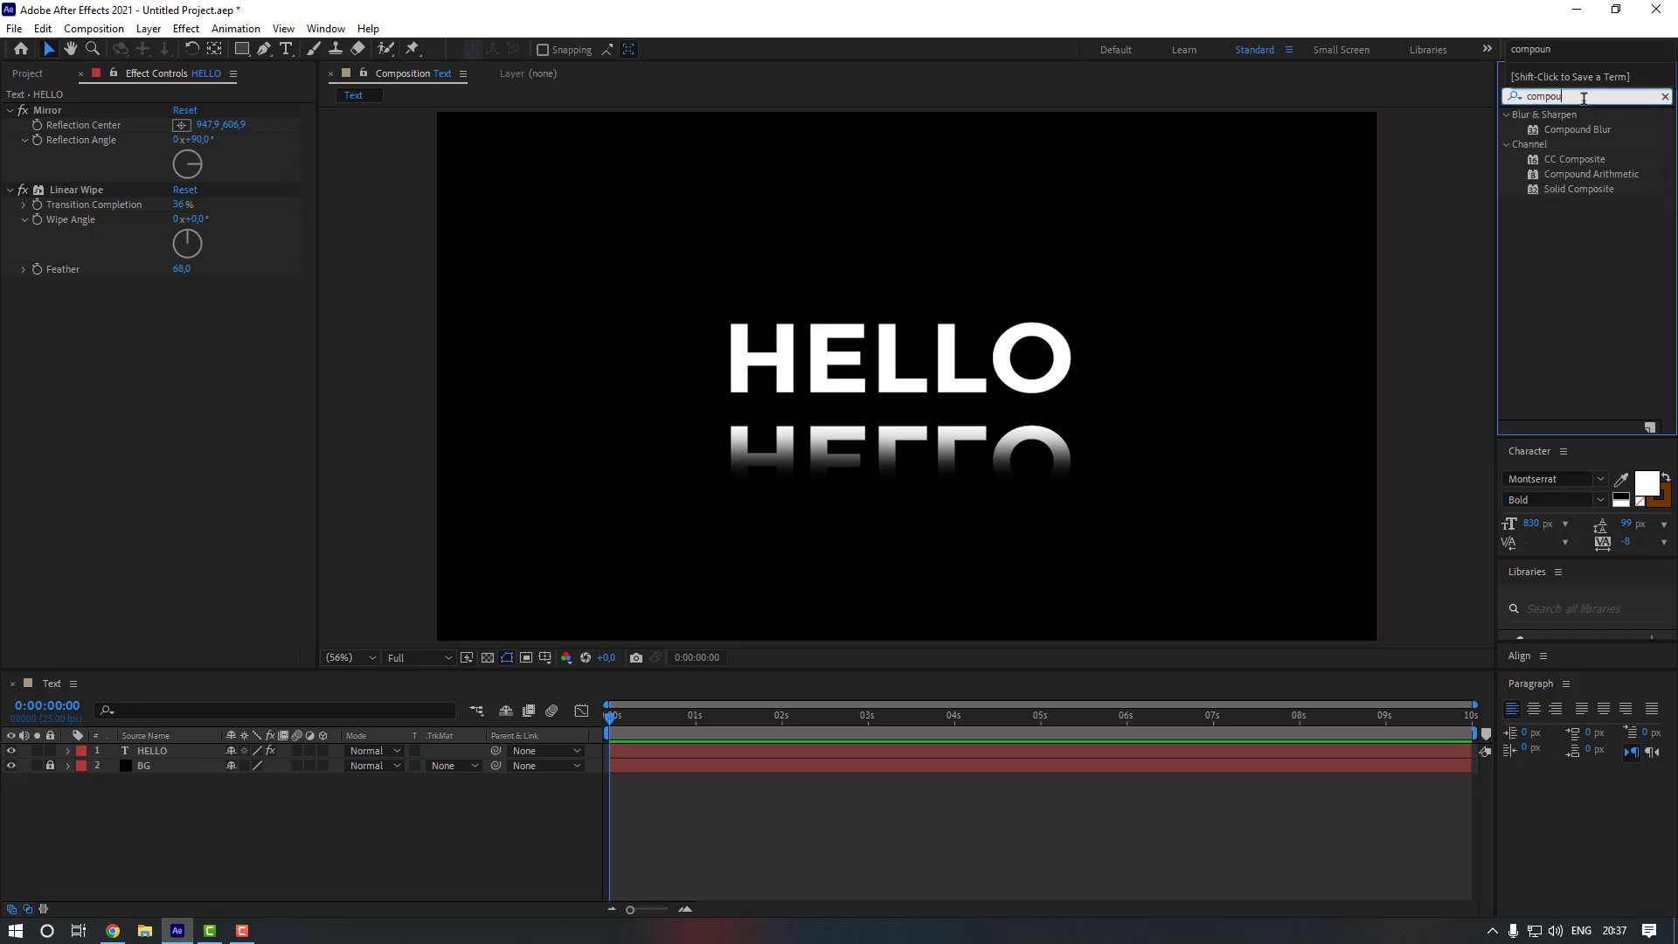
pyautogui.moveTo(1576, 128); pyautogui.dragTo(170, 752)
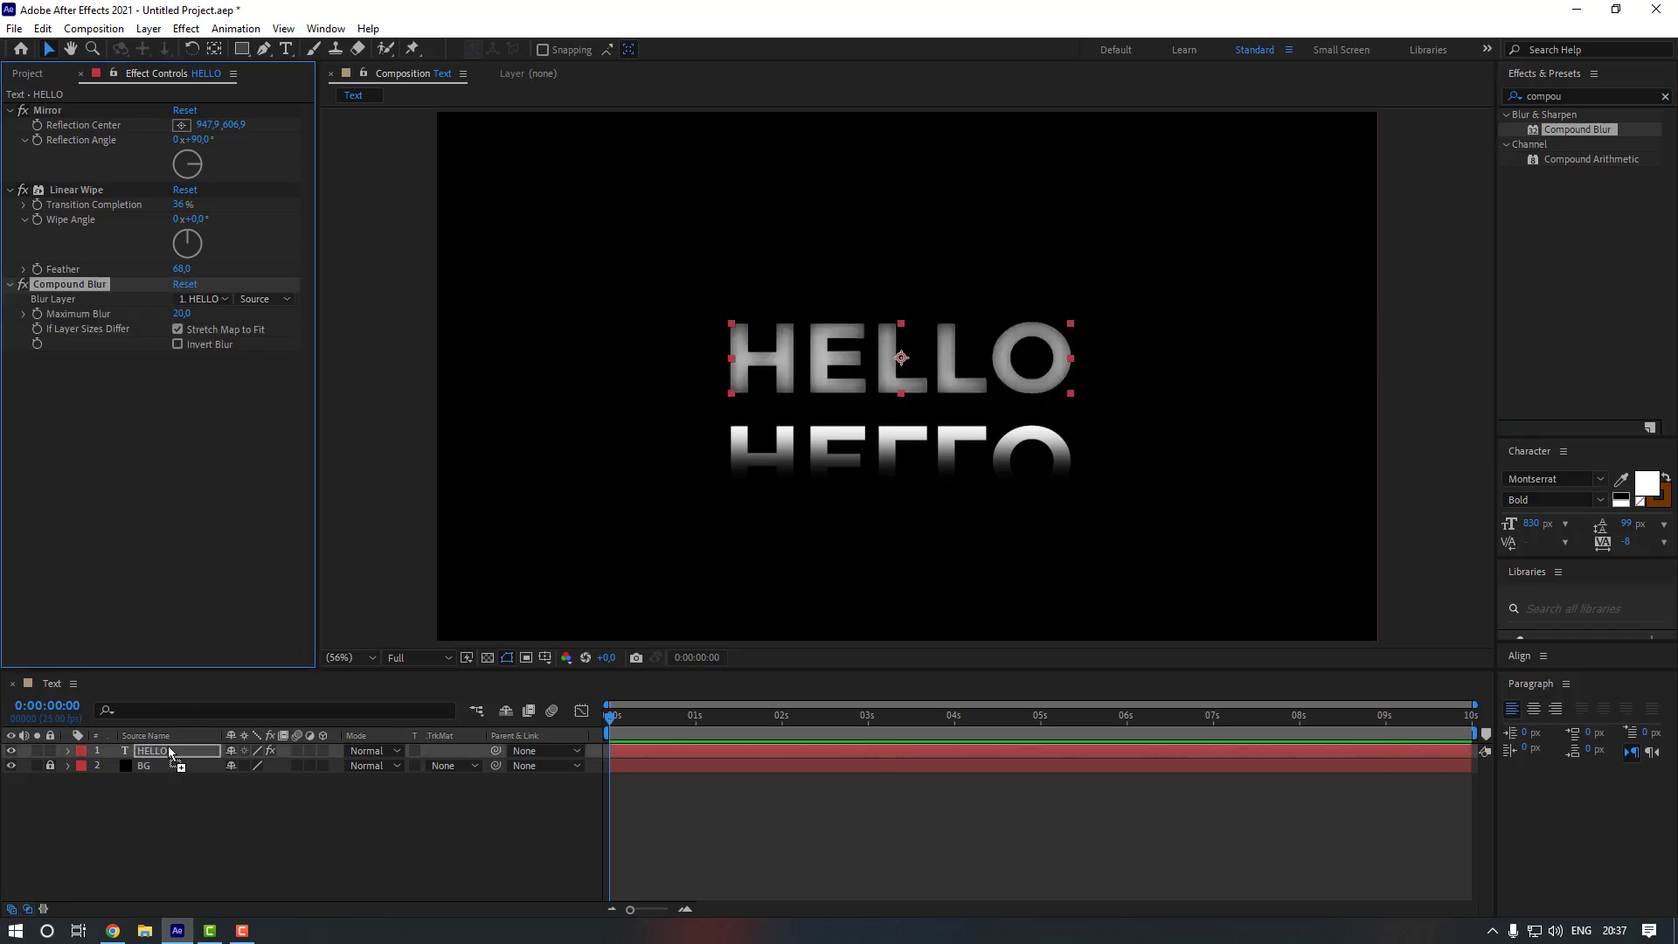
# Find the Displacement Map effect and apply it to the HELLO layer
pyautogui.click(1569, 98)
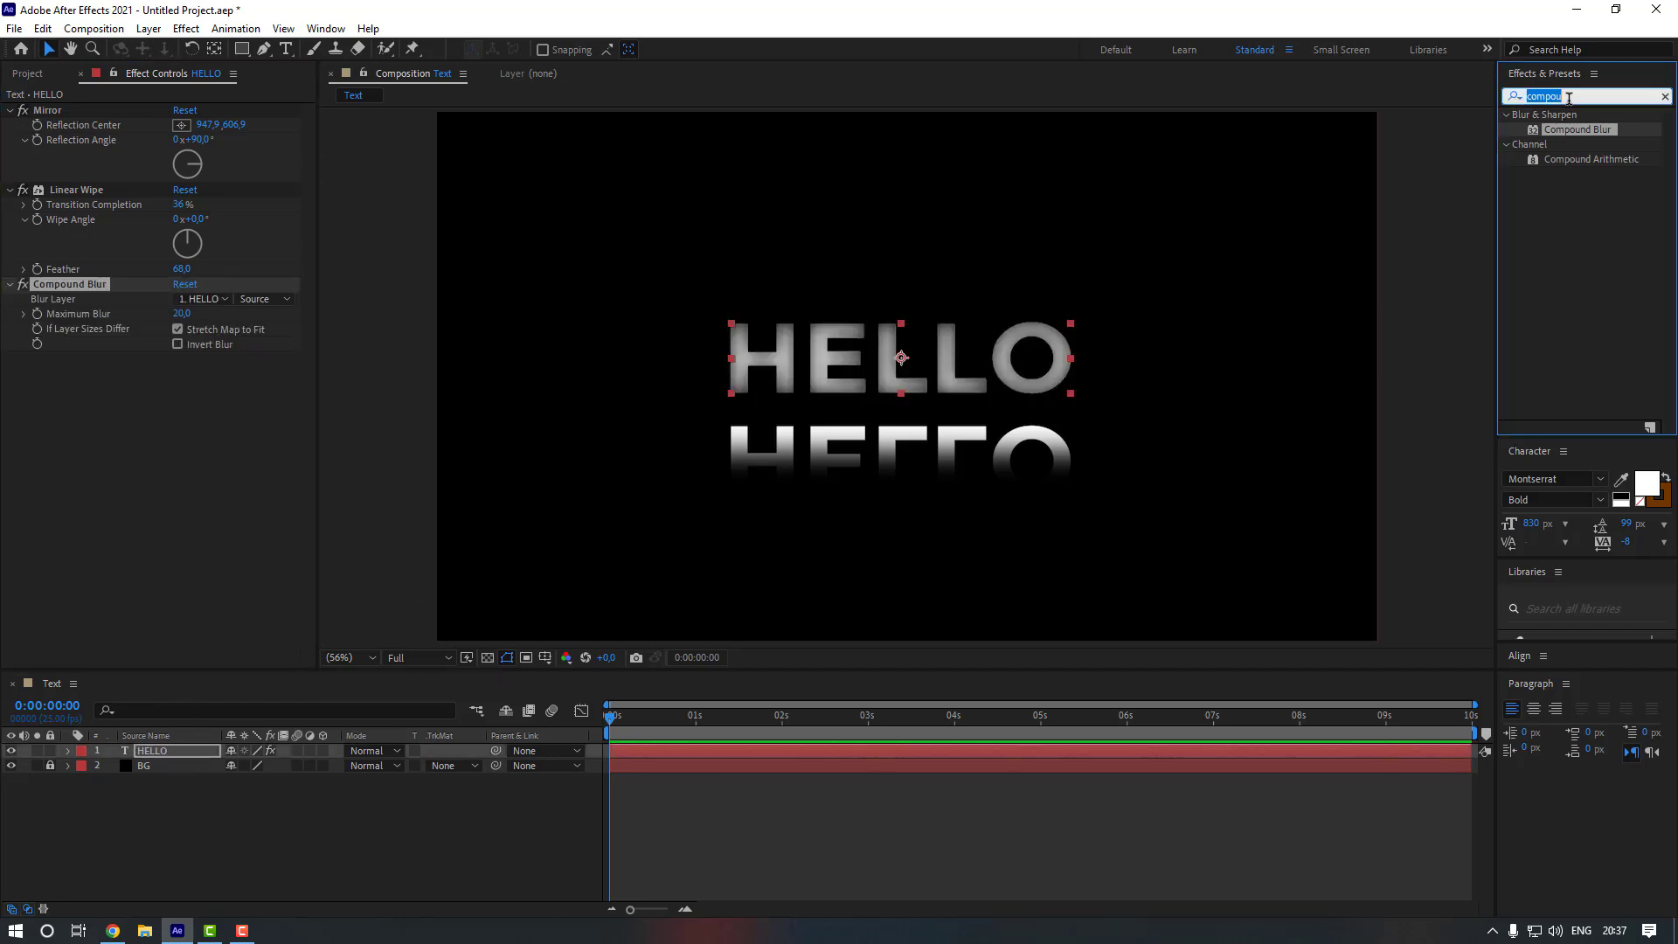
pyautogui.press('BackSpace')
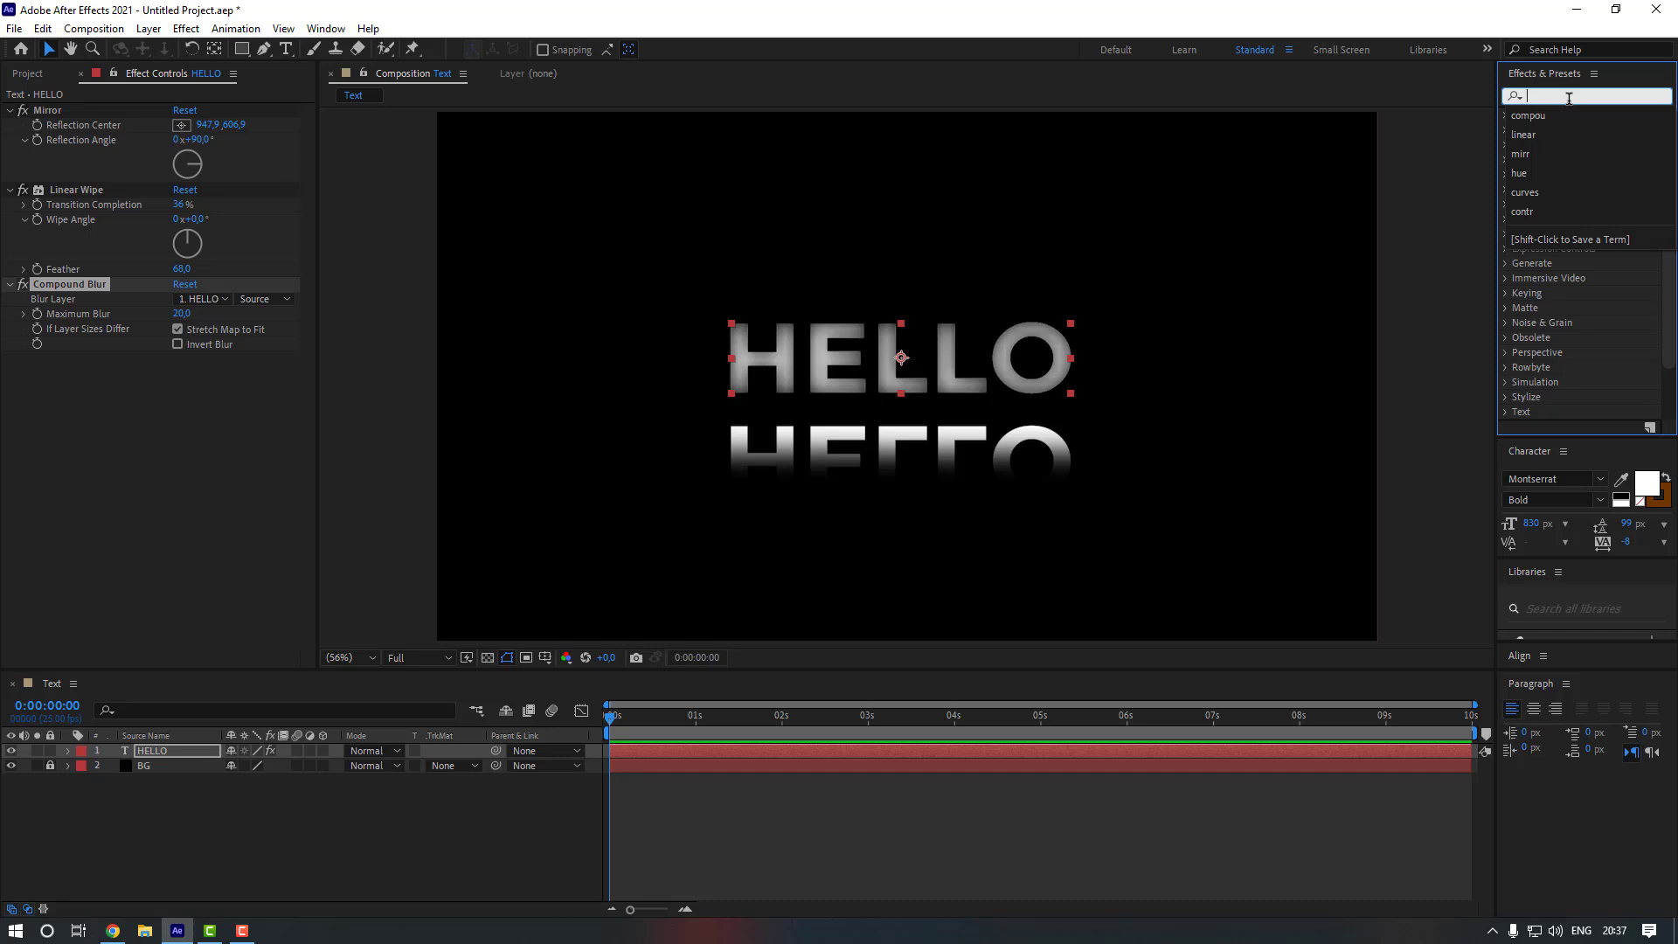
pyautogui.write('displa')
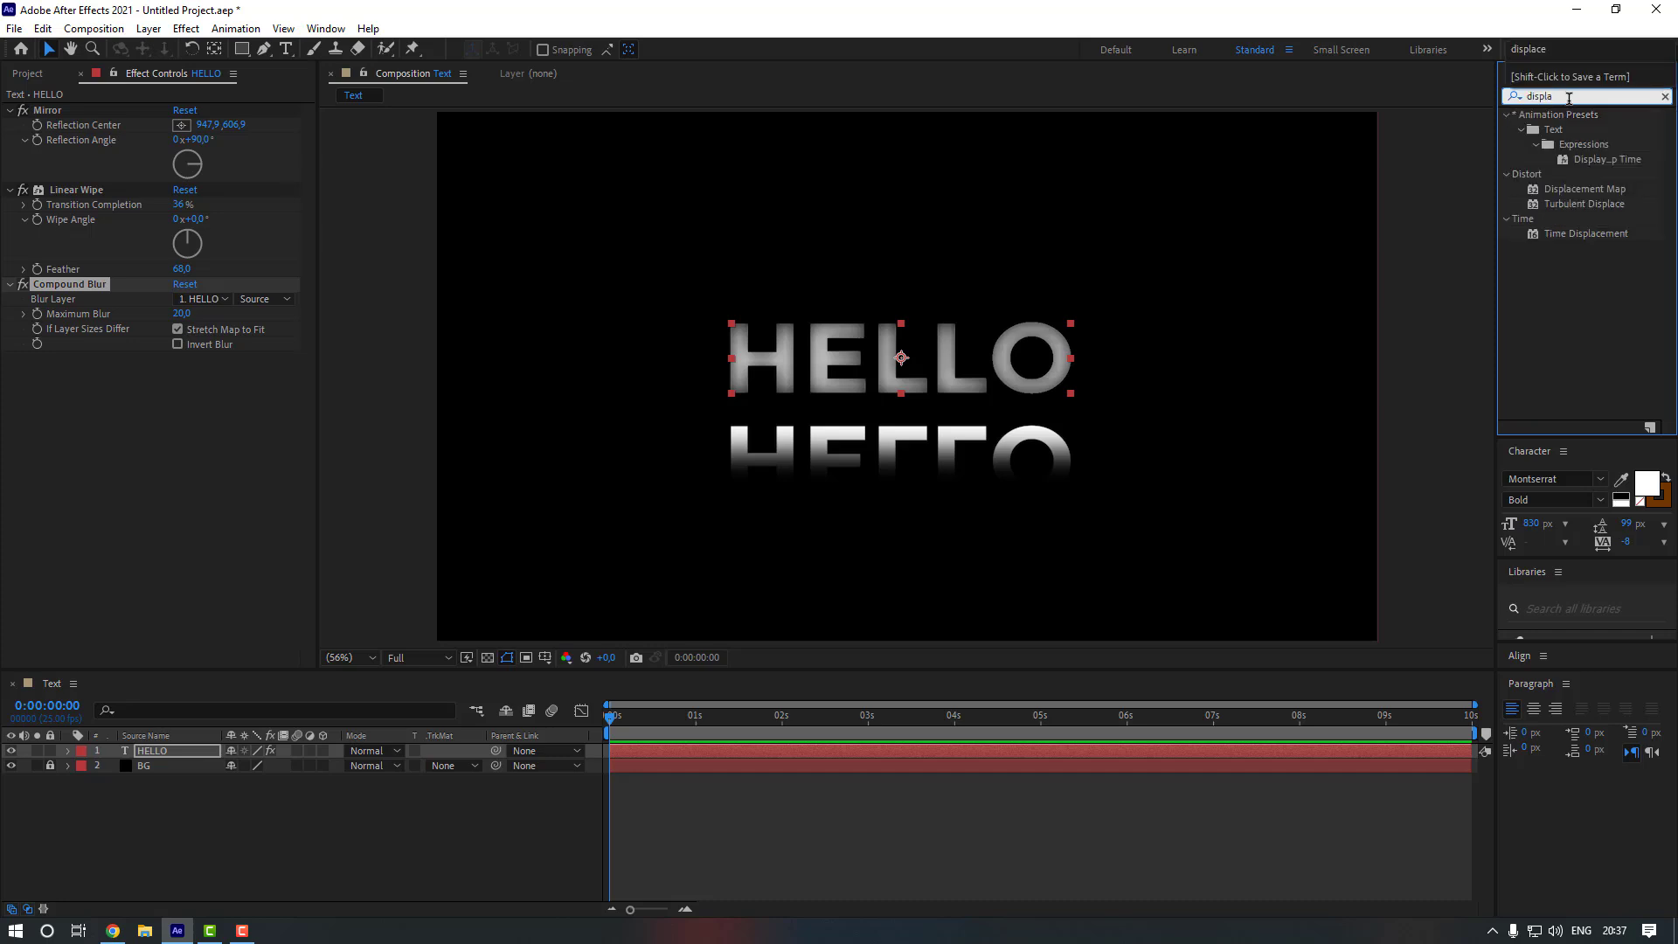
pyautogui.moveTo(1576, 191); pyautogui.dragTo(165, 756)
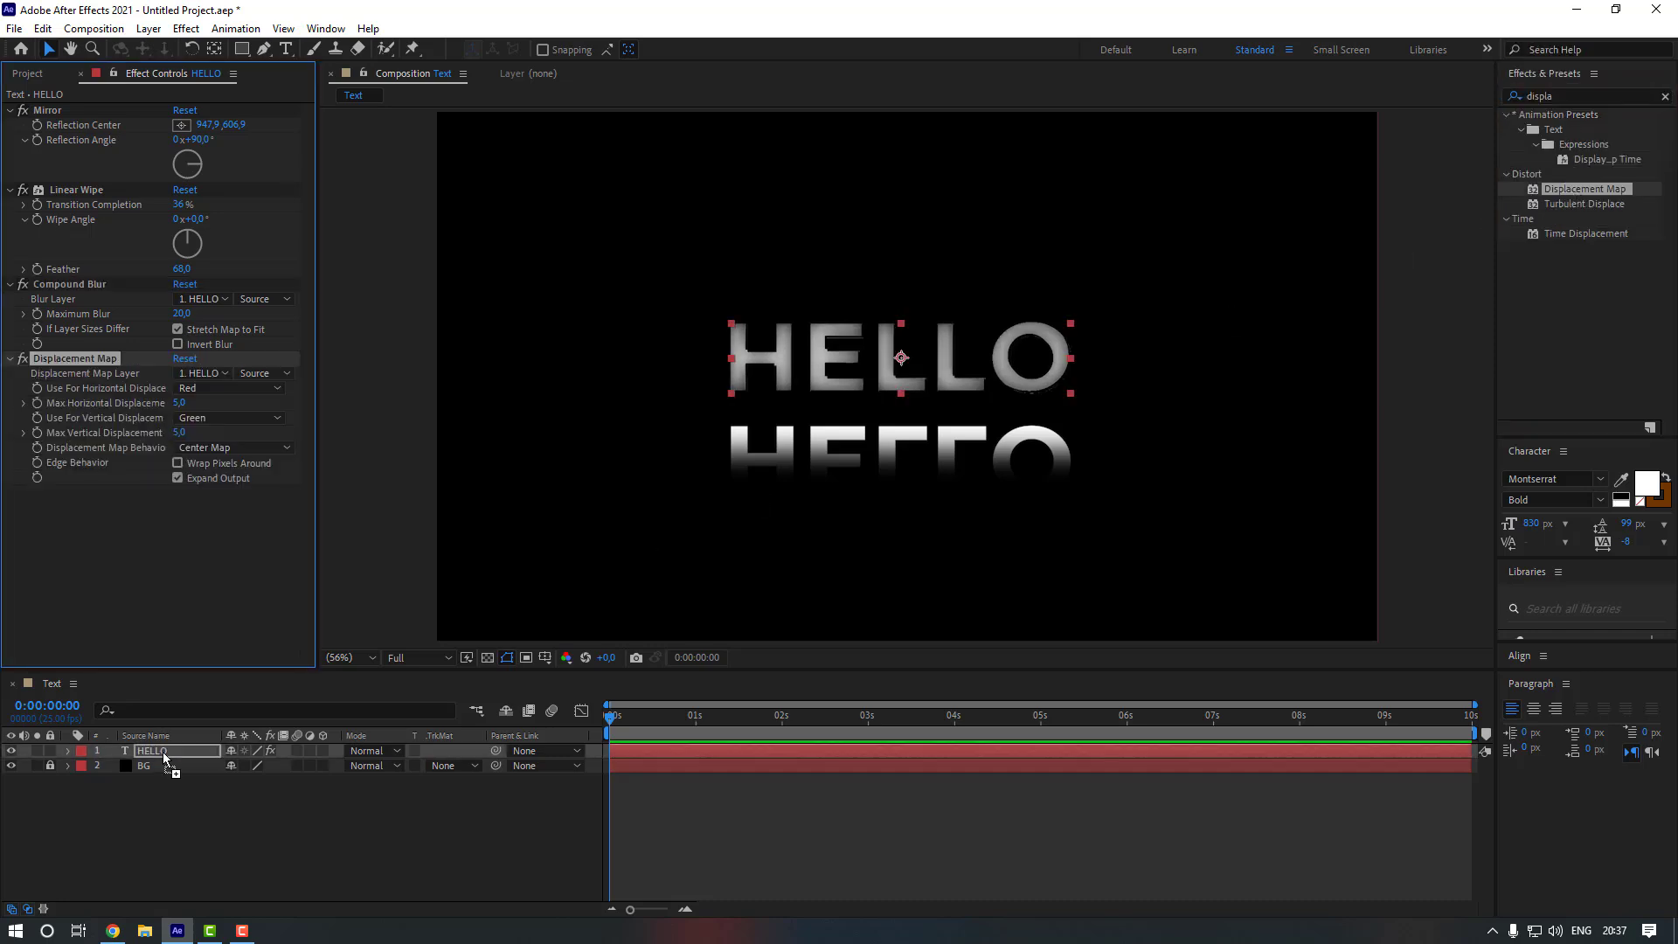
pyautogui.click(525, 443)
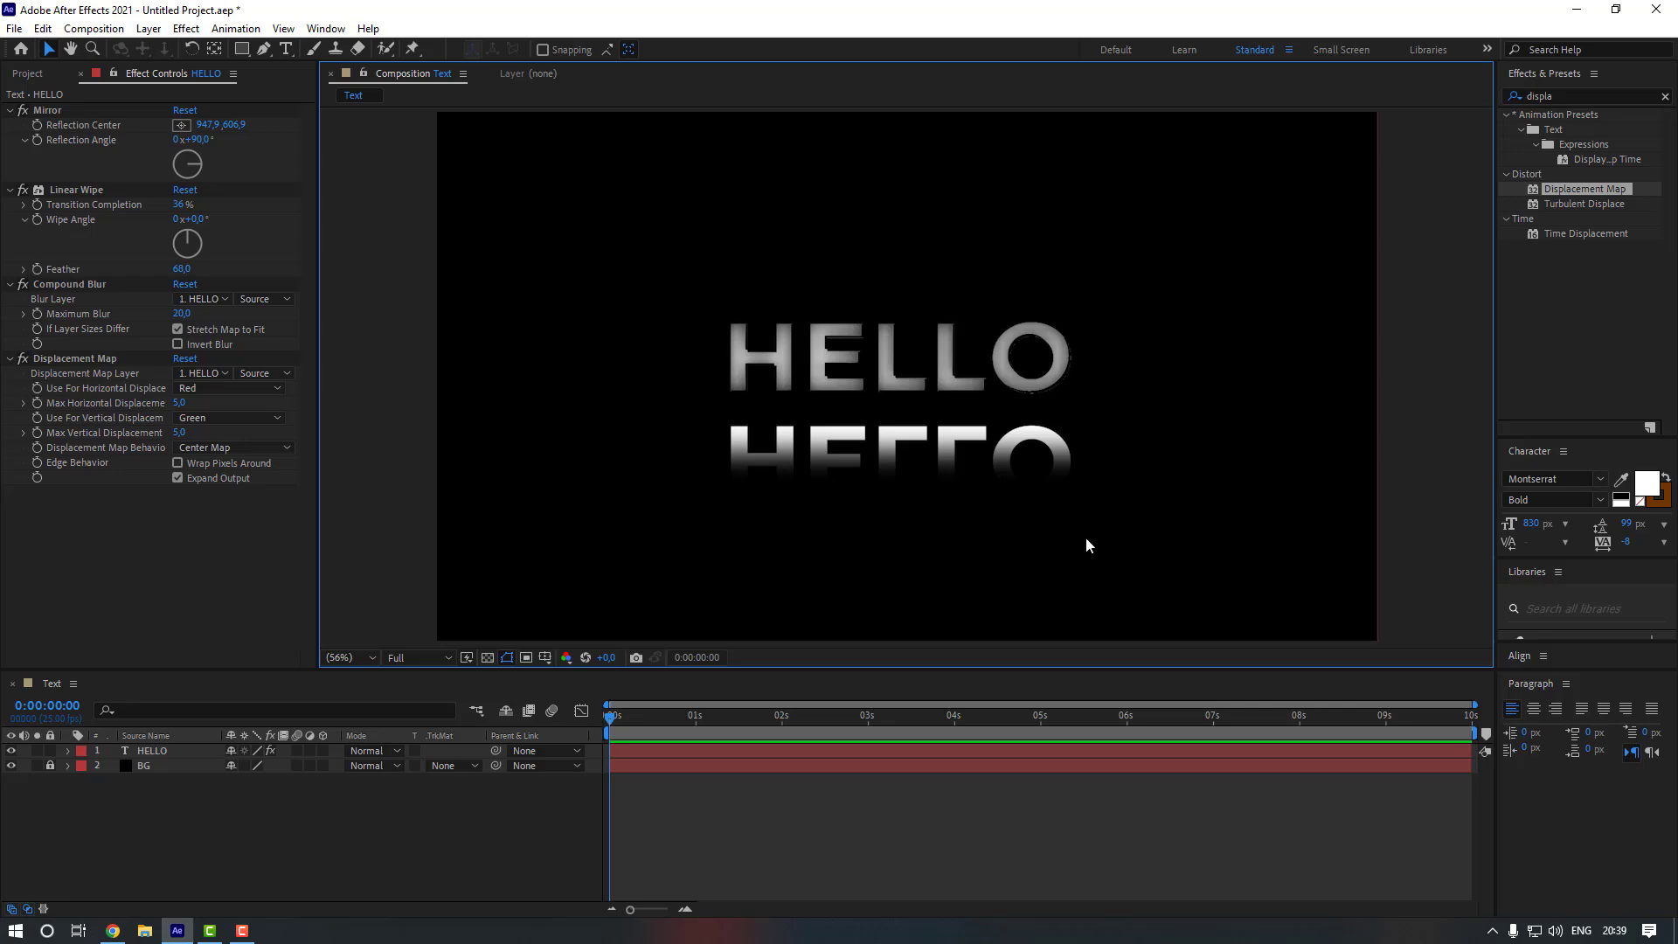
# Draw a rectangular mask on the HELLO layer around the upright text, ending just above the reflection
pyautogui.hotkey('ctrl', 'Down')
pyautogui.click(242, 49)
pyautogui.moveTo(668, 248); pyautogui.dragTo(1101, 412)
pyautogui.press('v')
pyautogui.click(156, 752)
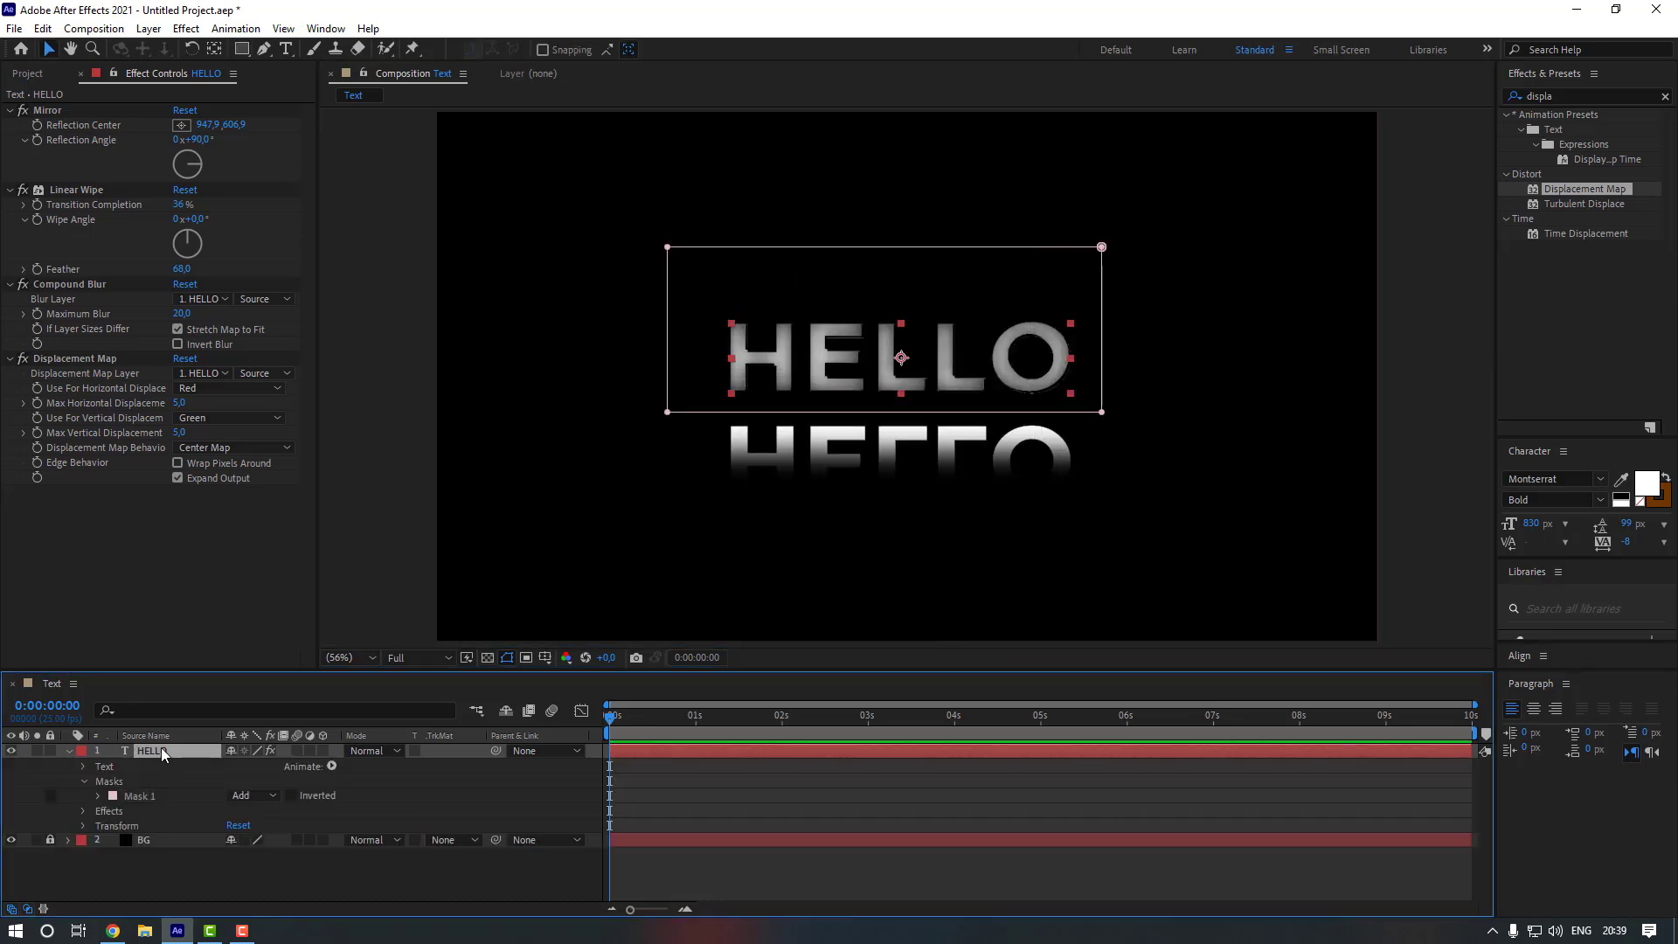
# Add a mask reference to Mask 1 in the Displacement Map's Compositing Options on the HELLO layer
pyautogui.click(84, 811)
pyautogui.scroll(-1, 171, 827)
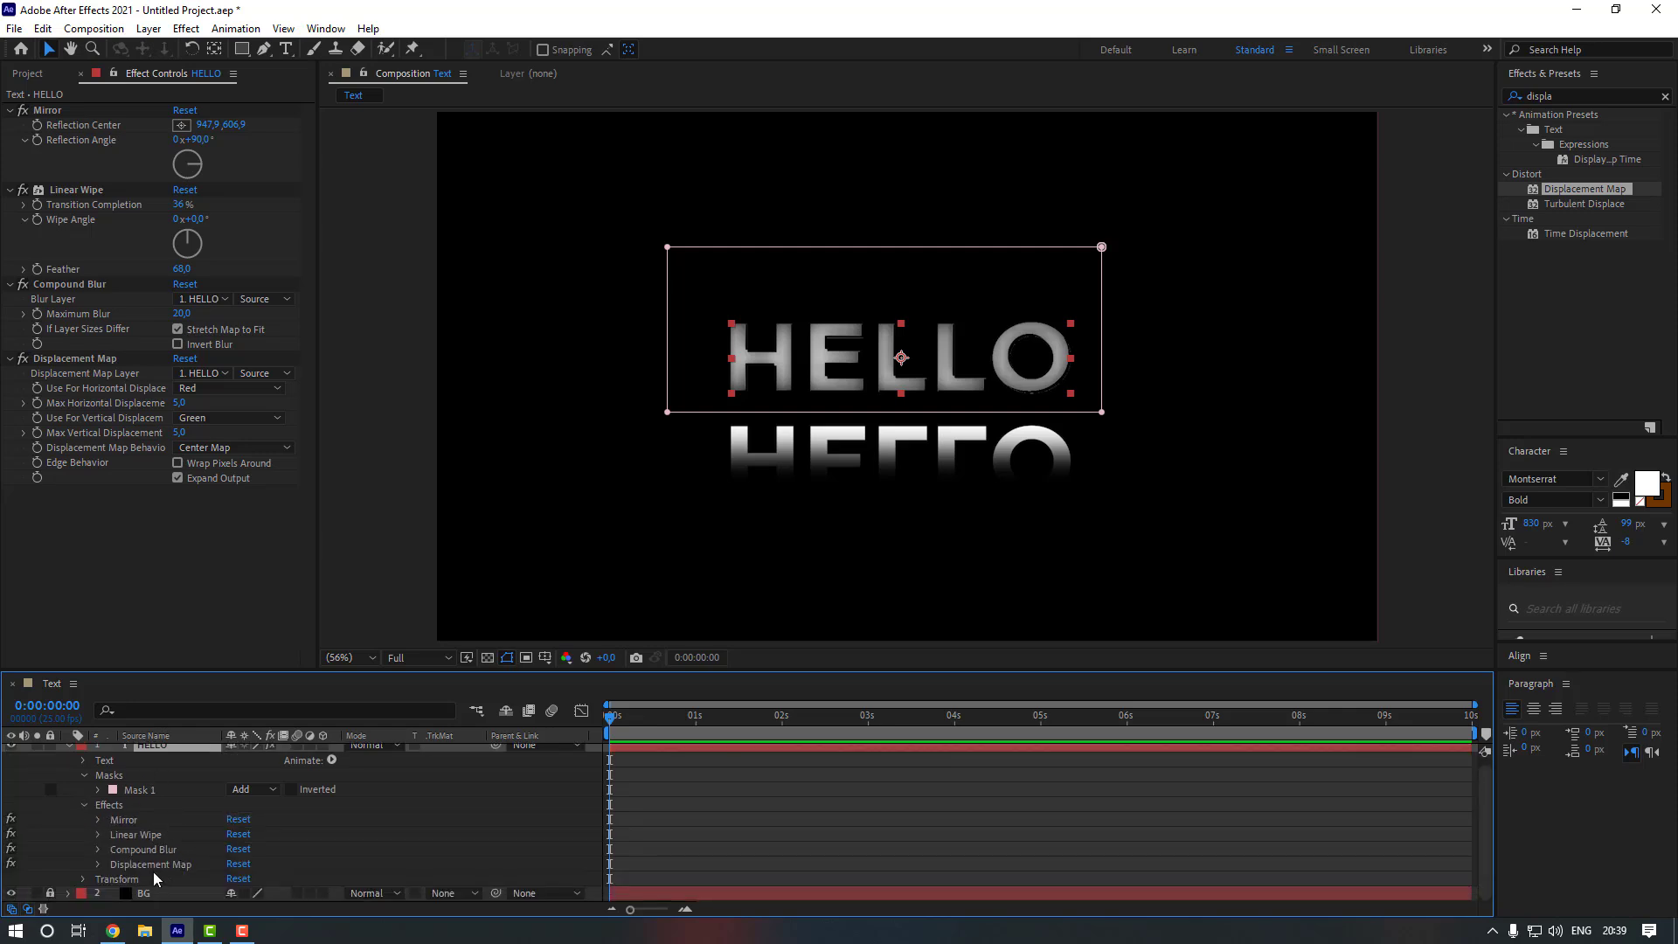
pyautogui.click(98, 863)
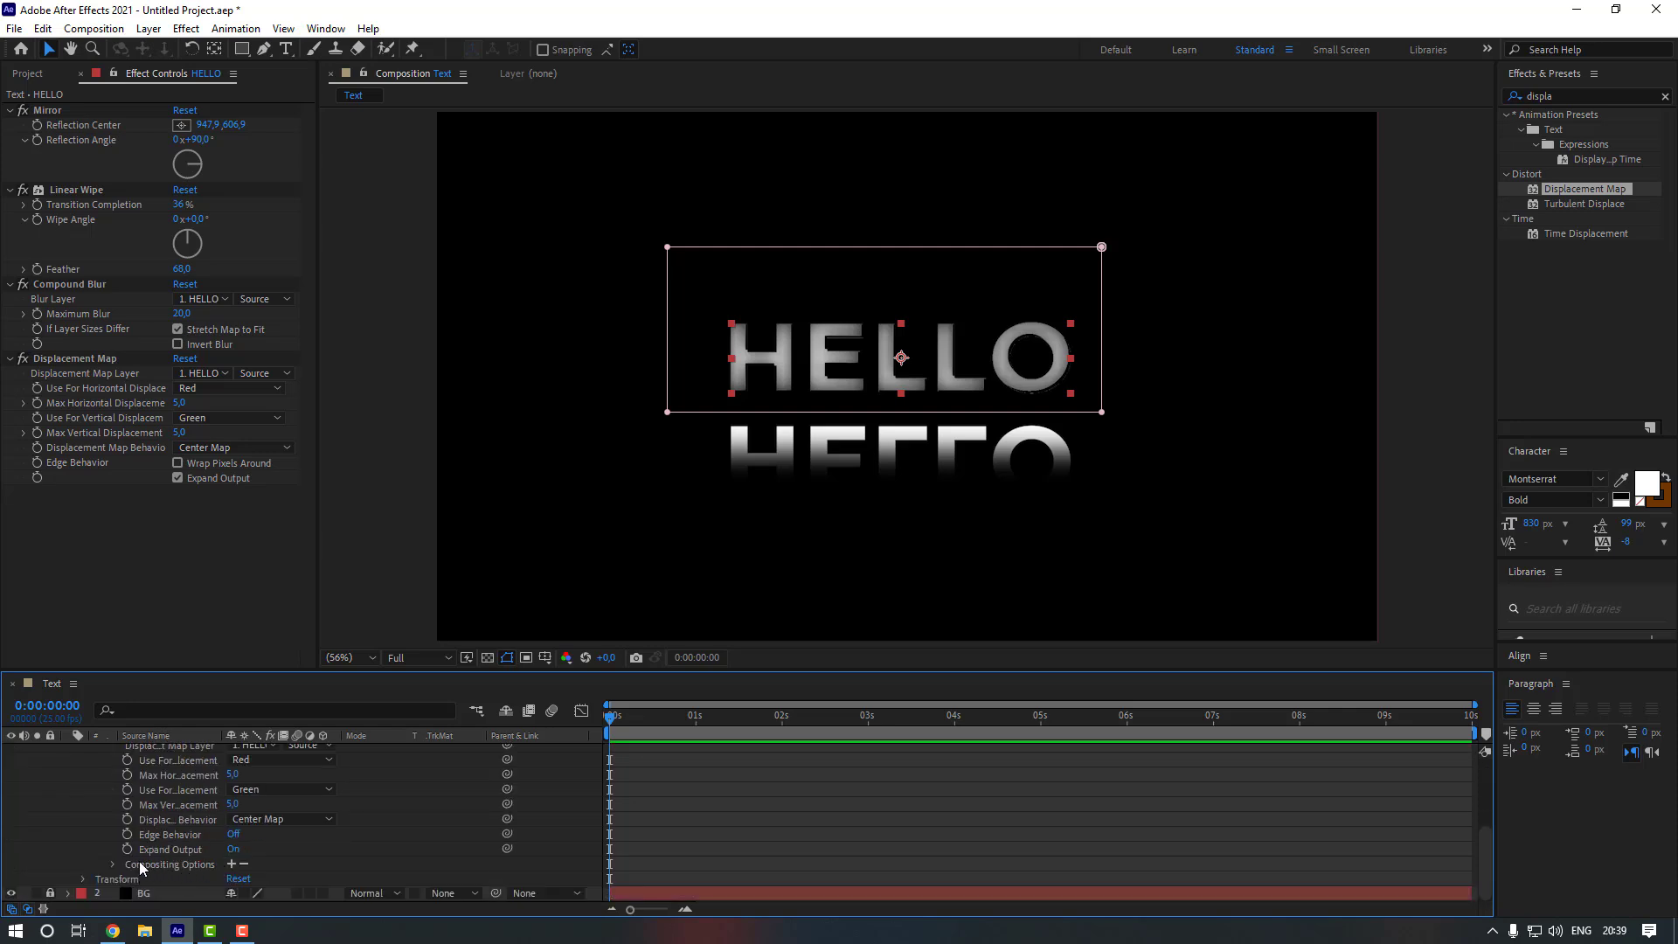
pyautogui.click(230, 864)
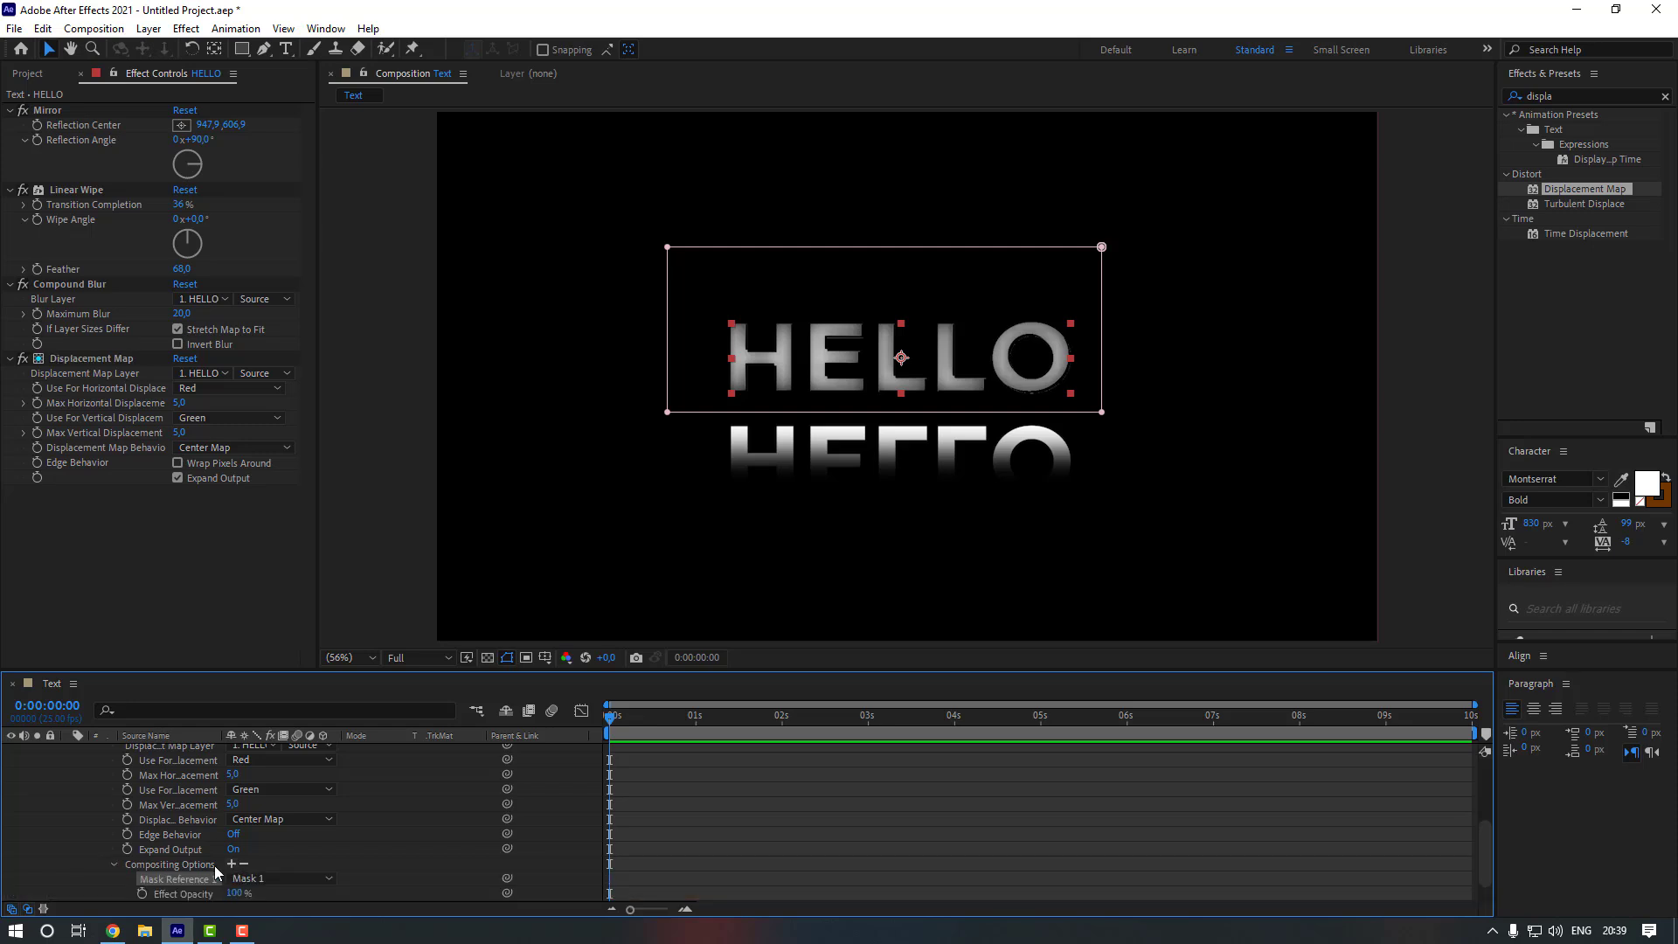
pyautogui.click(264, 849)
pyautogui.click(297, 876)
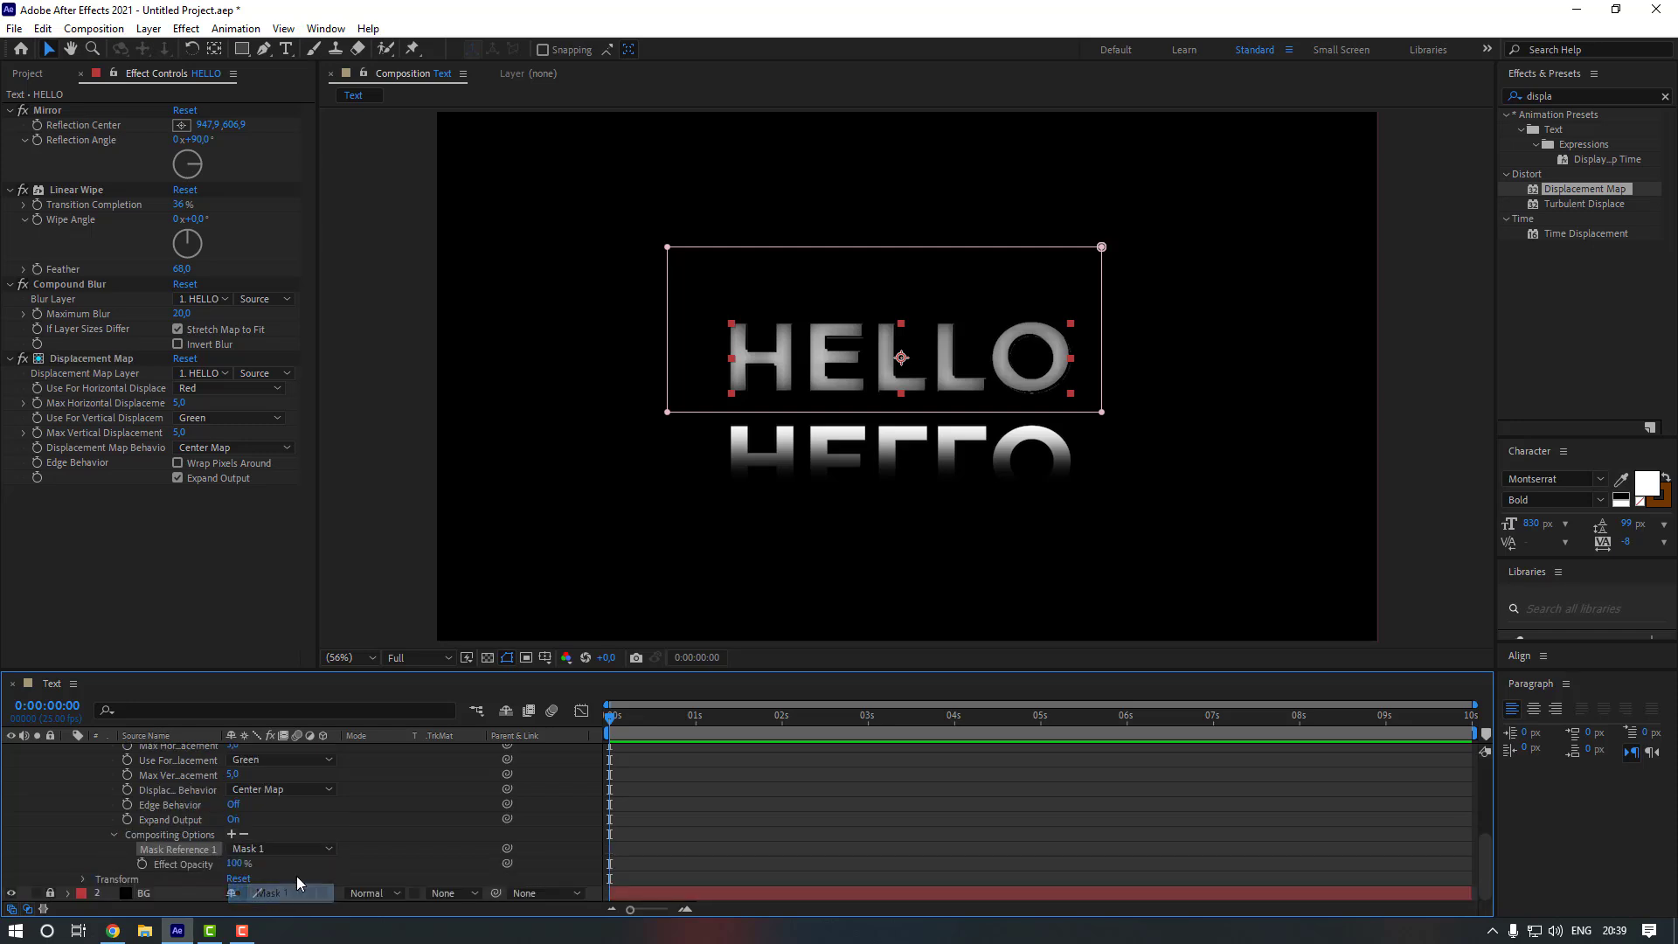
pyautogui.click(383, 841)
# Change the mode of the HELLO layer's Mask 1 to Subtract
pyautogui.scroll(5, 376, 804)
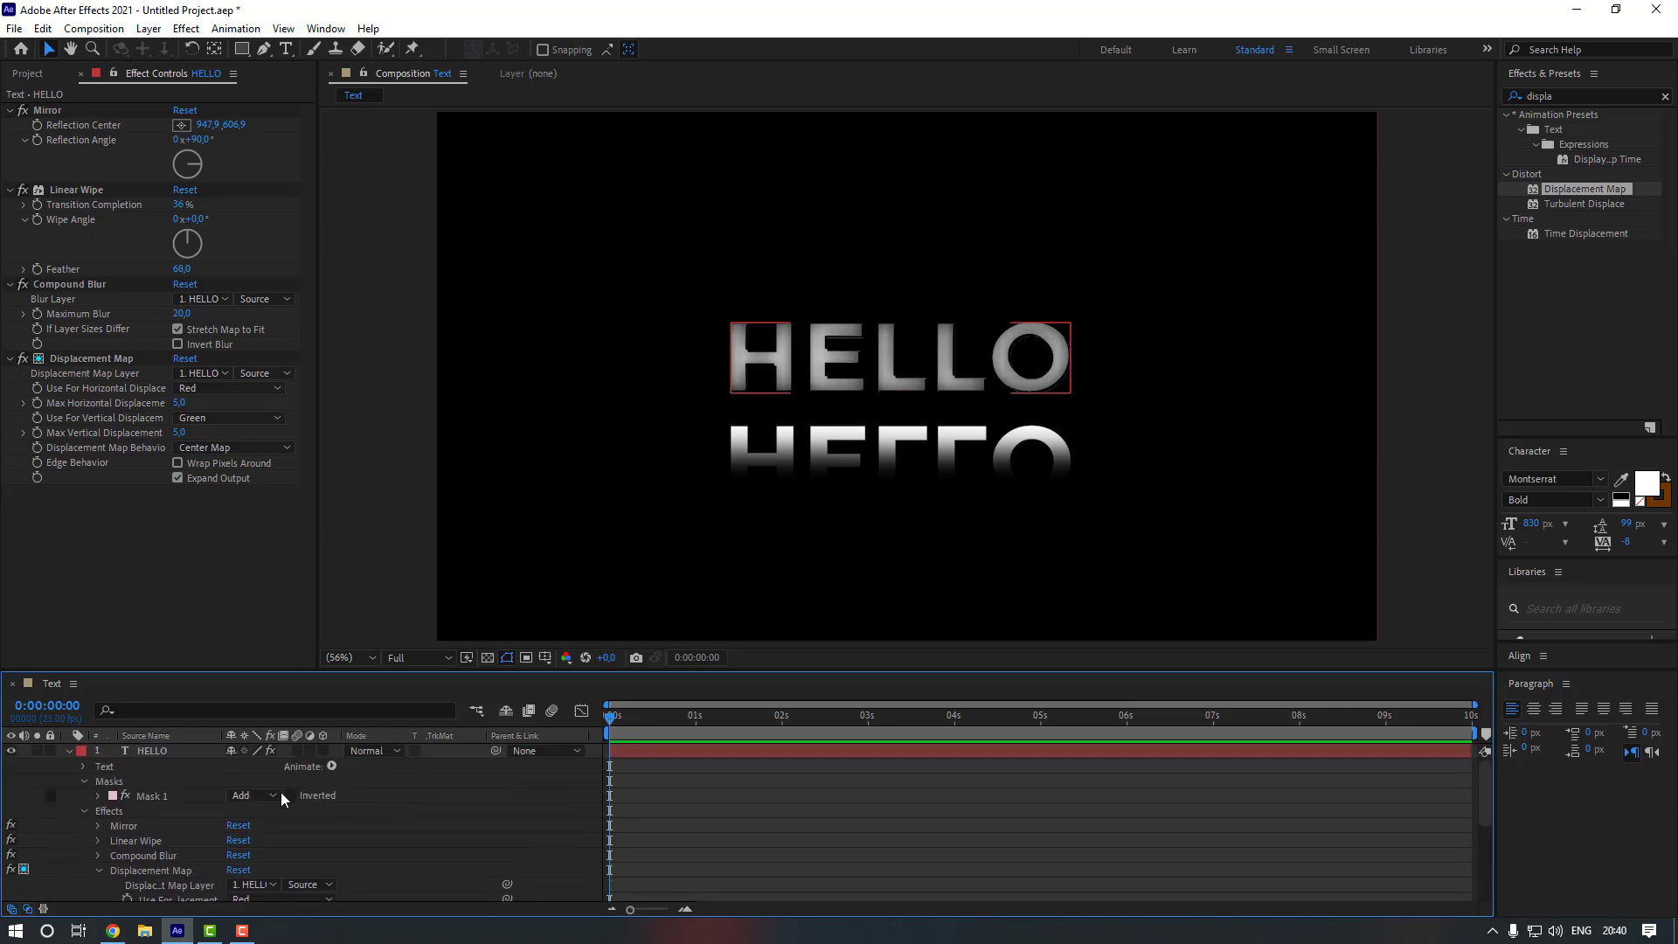
pyautogui.click(243, 798)
pyautogui.click(255, 795)
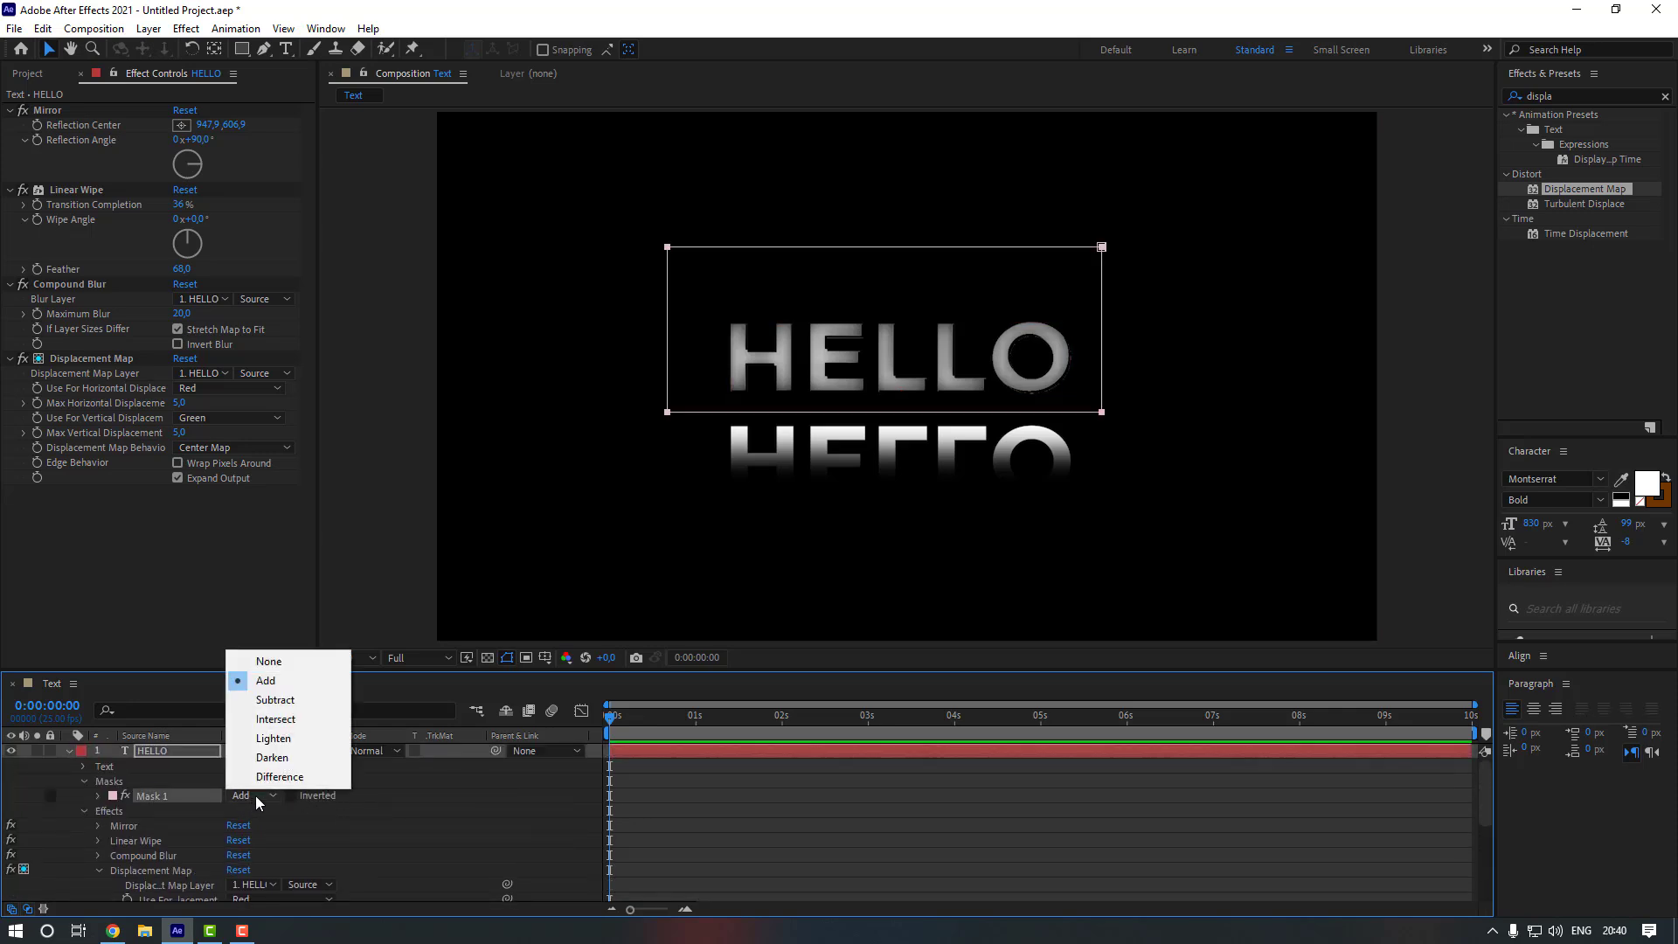
pyautogui.click(302, 700)
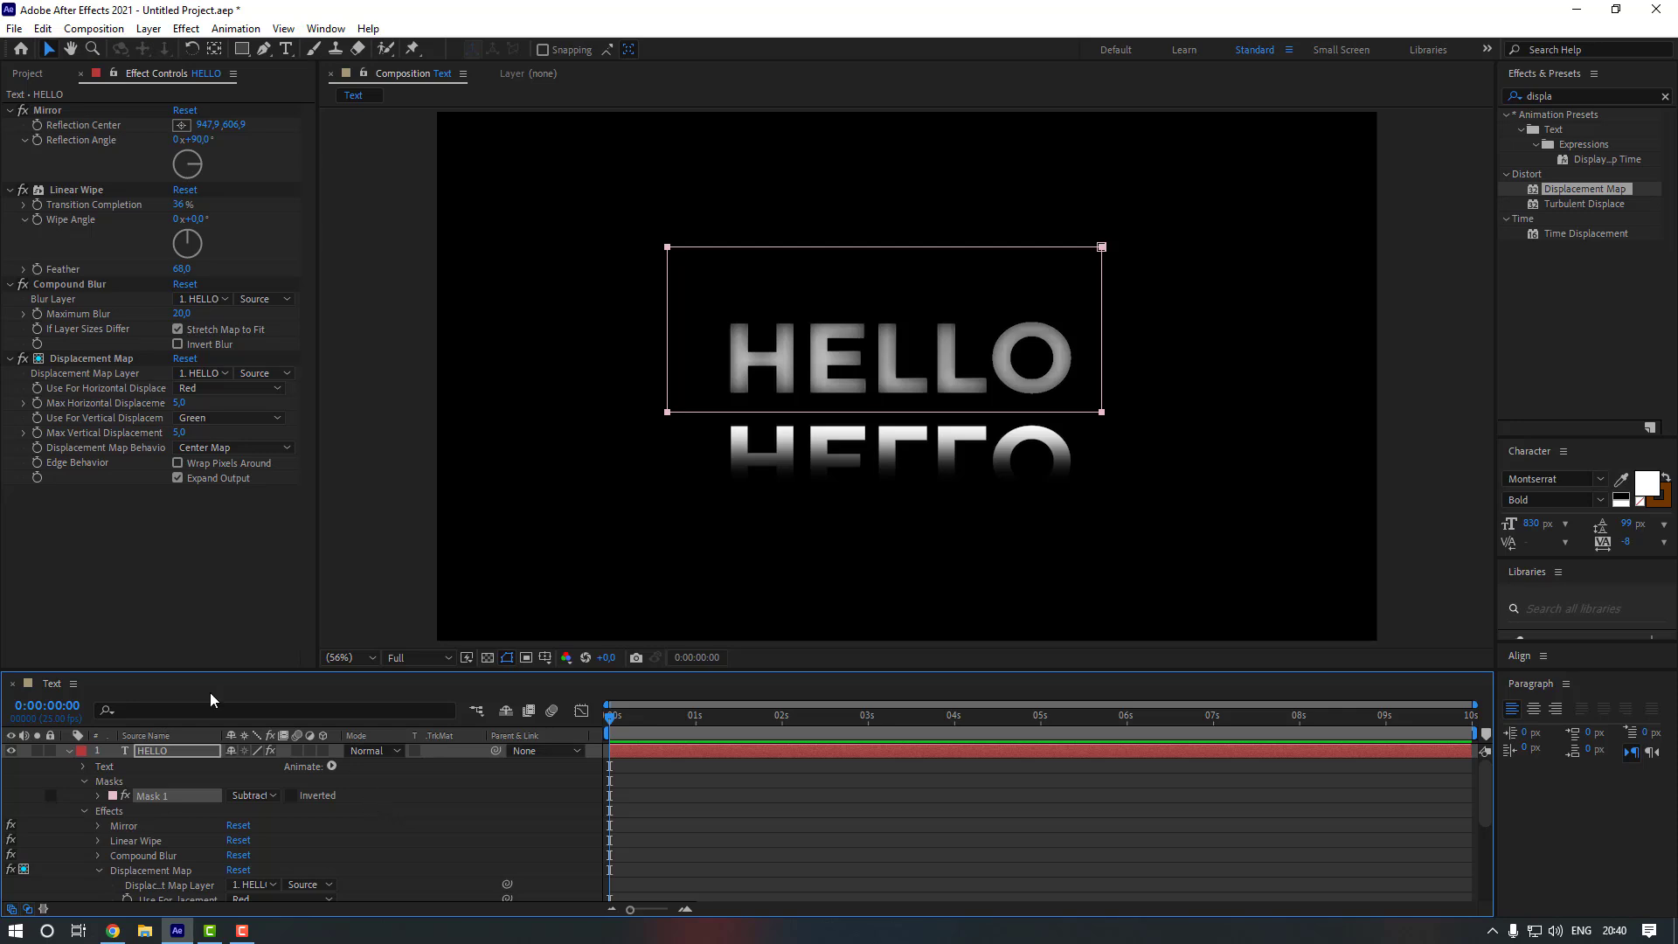
# Add a Mask 1 reference to Compound Blur's Compositing Options and set its Maximum Blur to 30
pyautogui.scroll(-1, 178, 813)
pyautogui.click(143, 811)
pyautogui.click(97, 811)
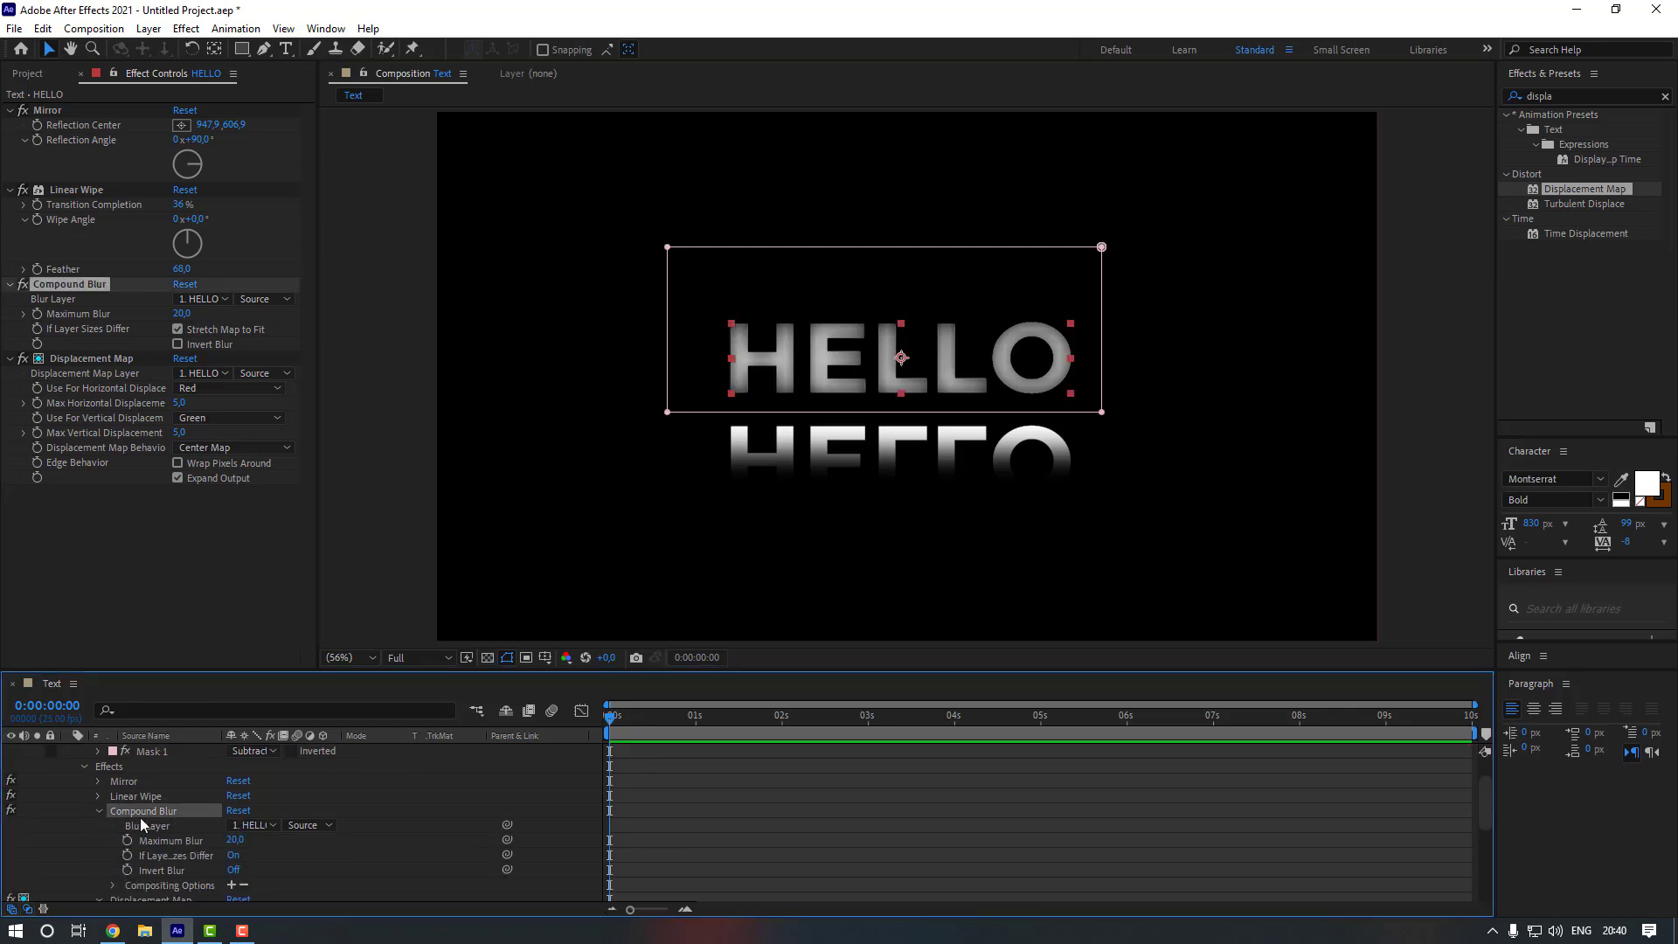
pyautogui.scroll(-2, 139, 816)
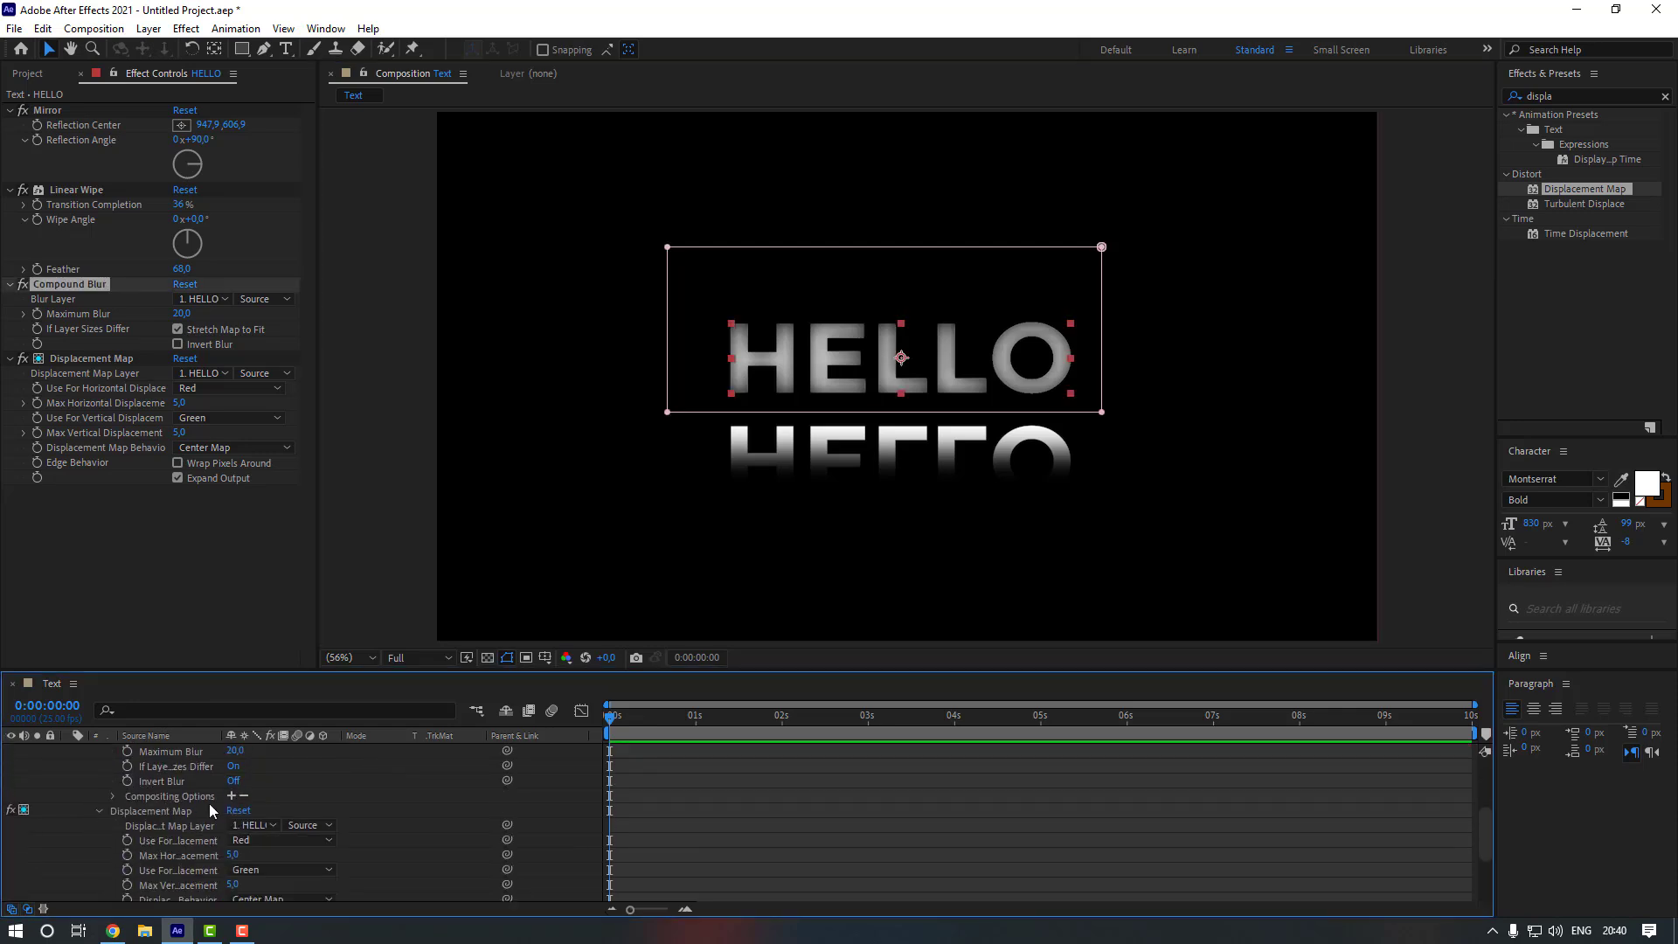
pyautogui.click(231, 795)
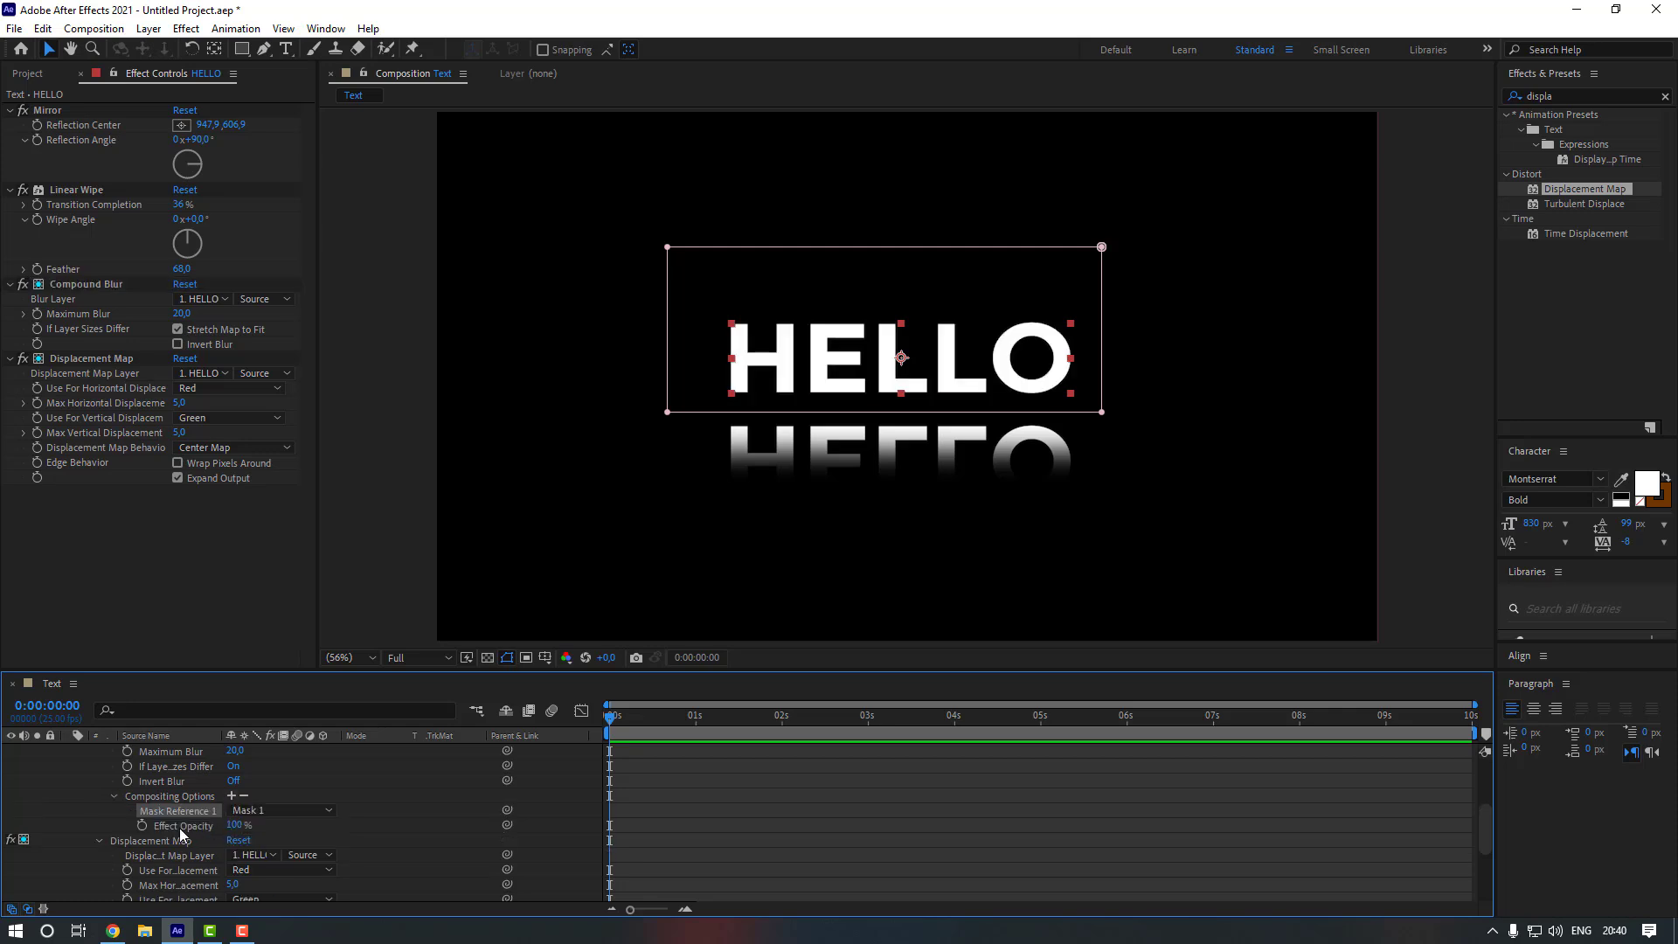
pyautogui.scroll(1, 320, 832)
pyautogui.scroll(5, 320, 830)
# Set the Displacement Map to use Luminance for both horizontal and vertical displacement
pyautogui.click(85, 359)
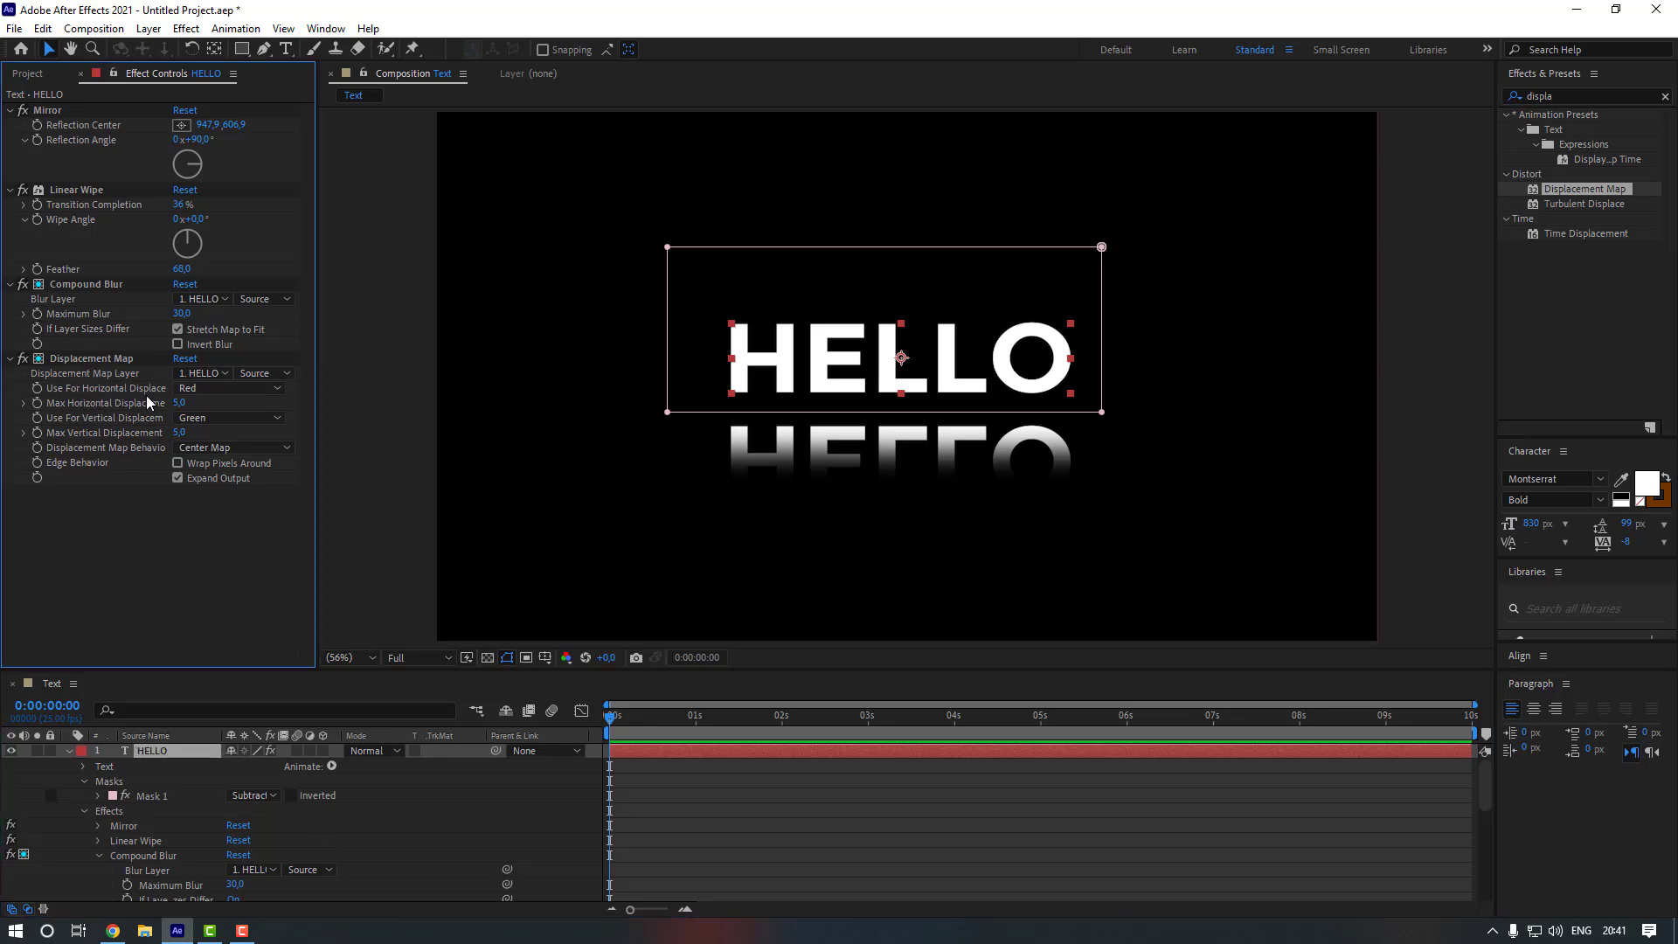
pyautogui.click(183, 389)
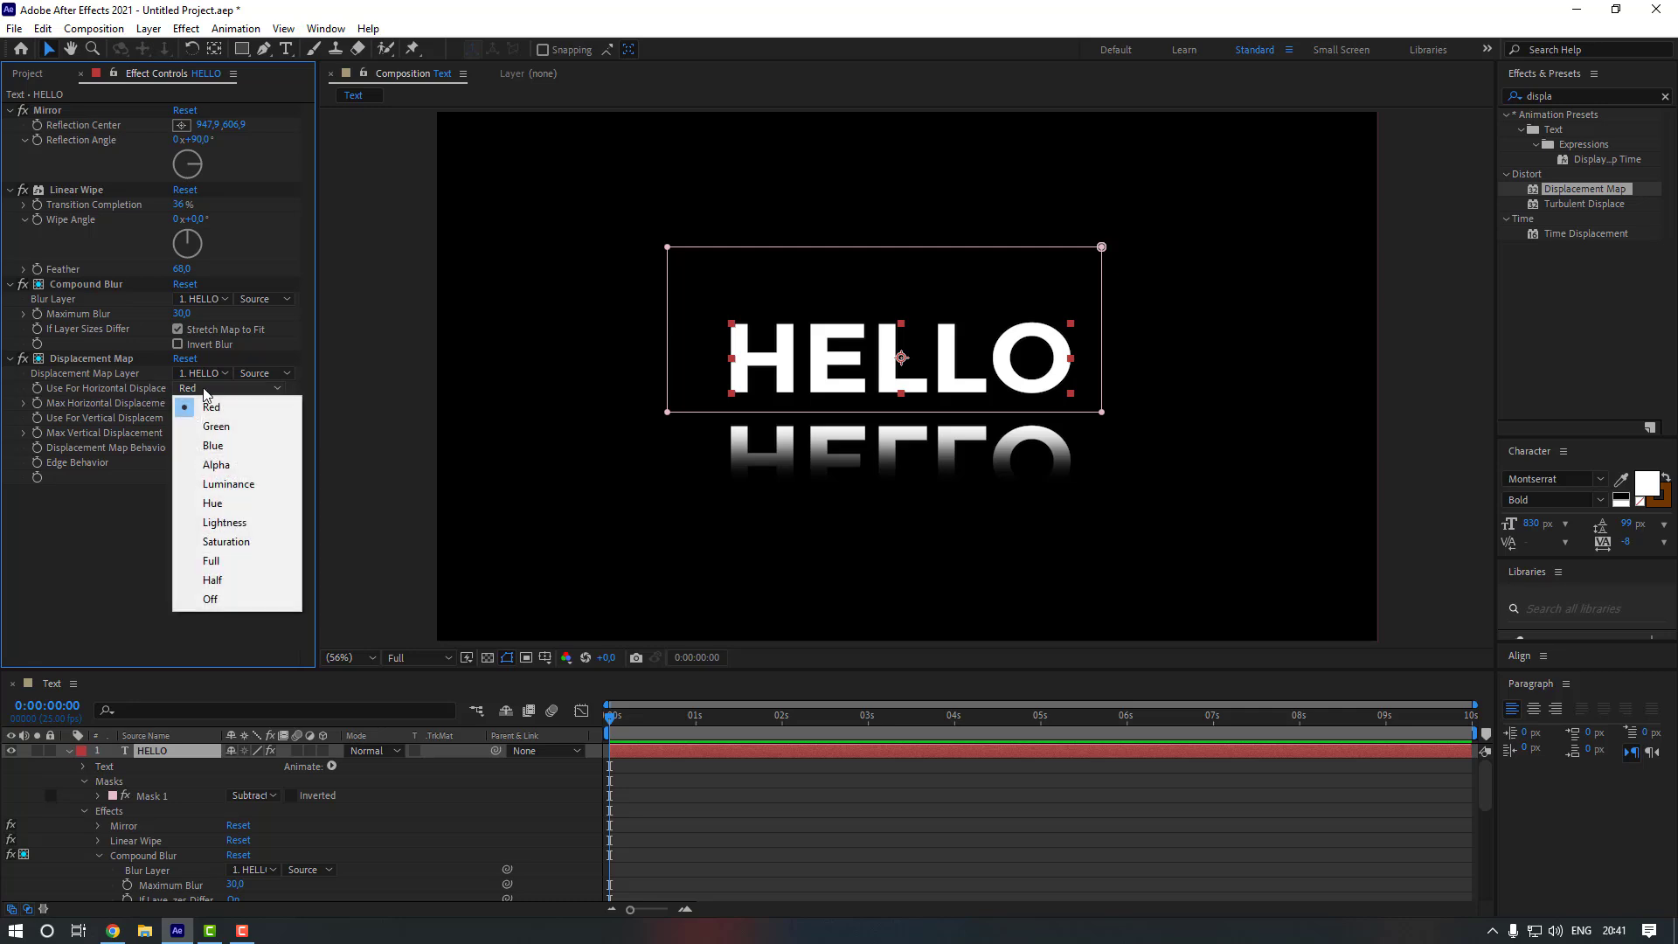
pyautogui.click(255, 481)
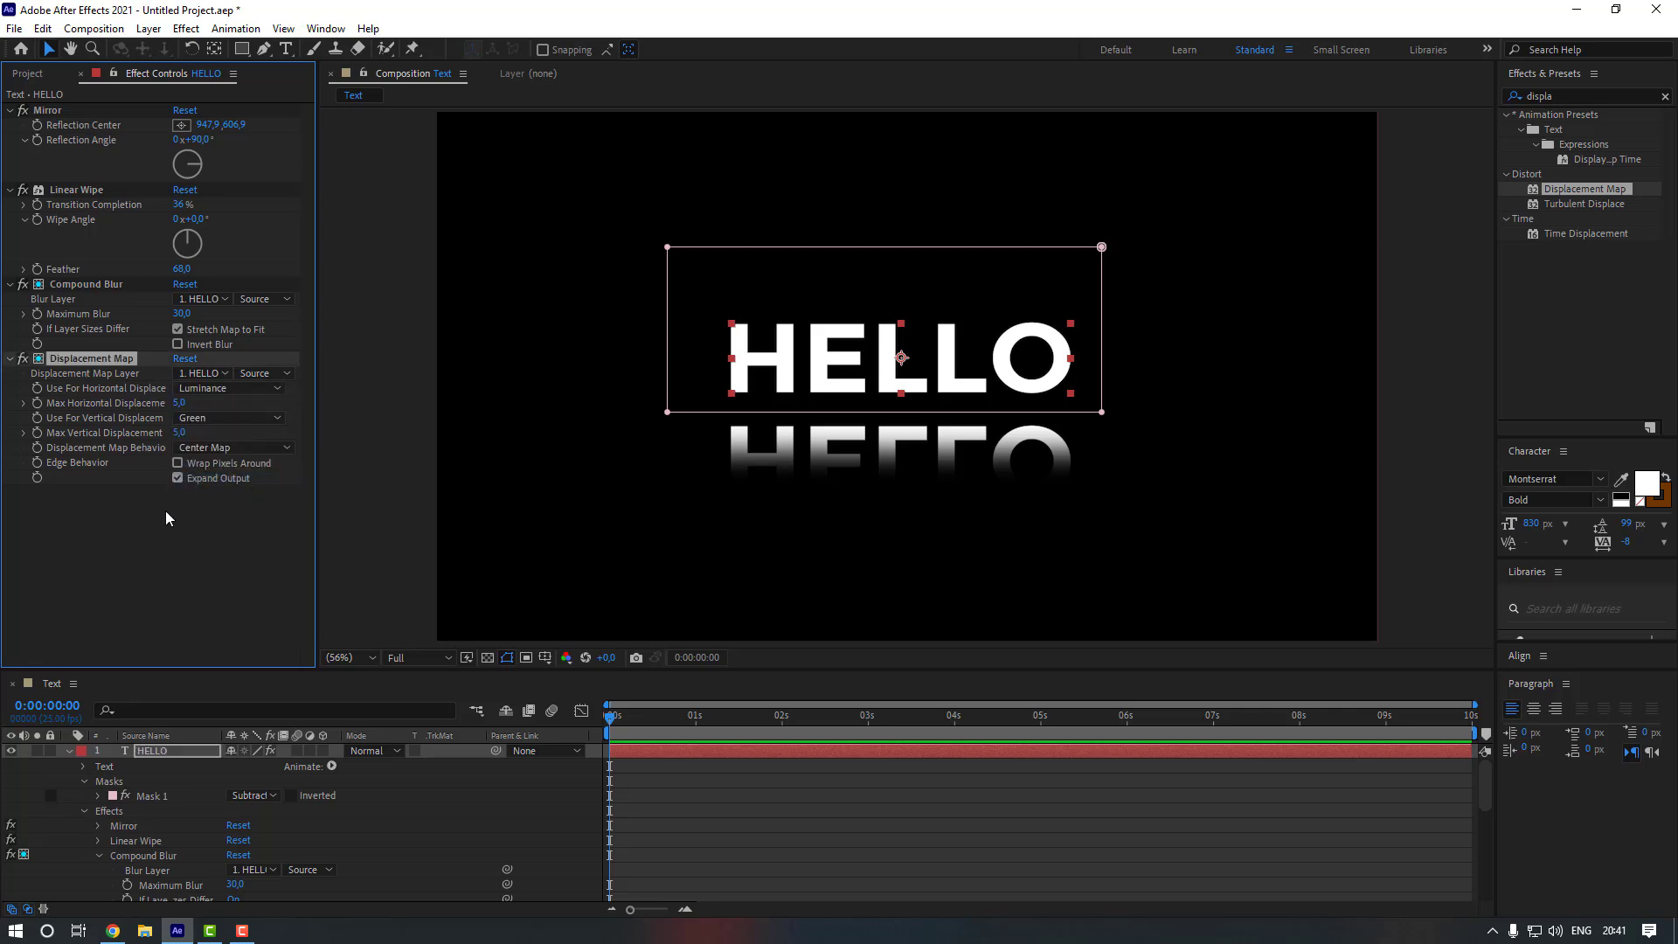
pyautogui.click(222, 418)
pyautogui.click(229, 515)
# Set the Displacement Map's Max Horizontal Displacement to 130 and Max Vertical Displacement to 0
pyautogui.click(179, 404)
pyautogui.write('120')
pyautogui.press('Return')
pyautogui.click(179, 432)
pyautogui.write('0')
pyautogui.press('Return')
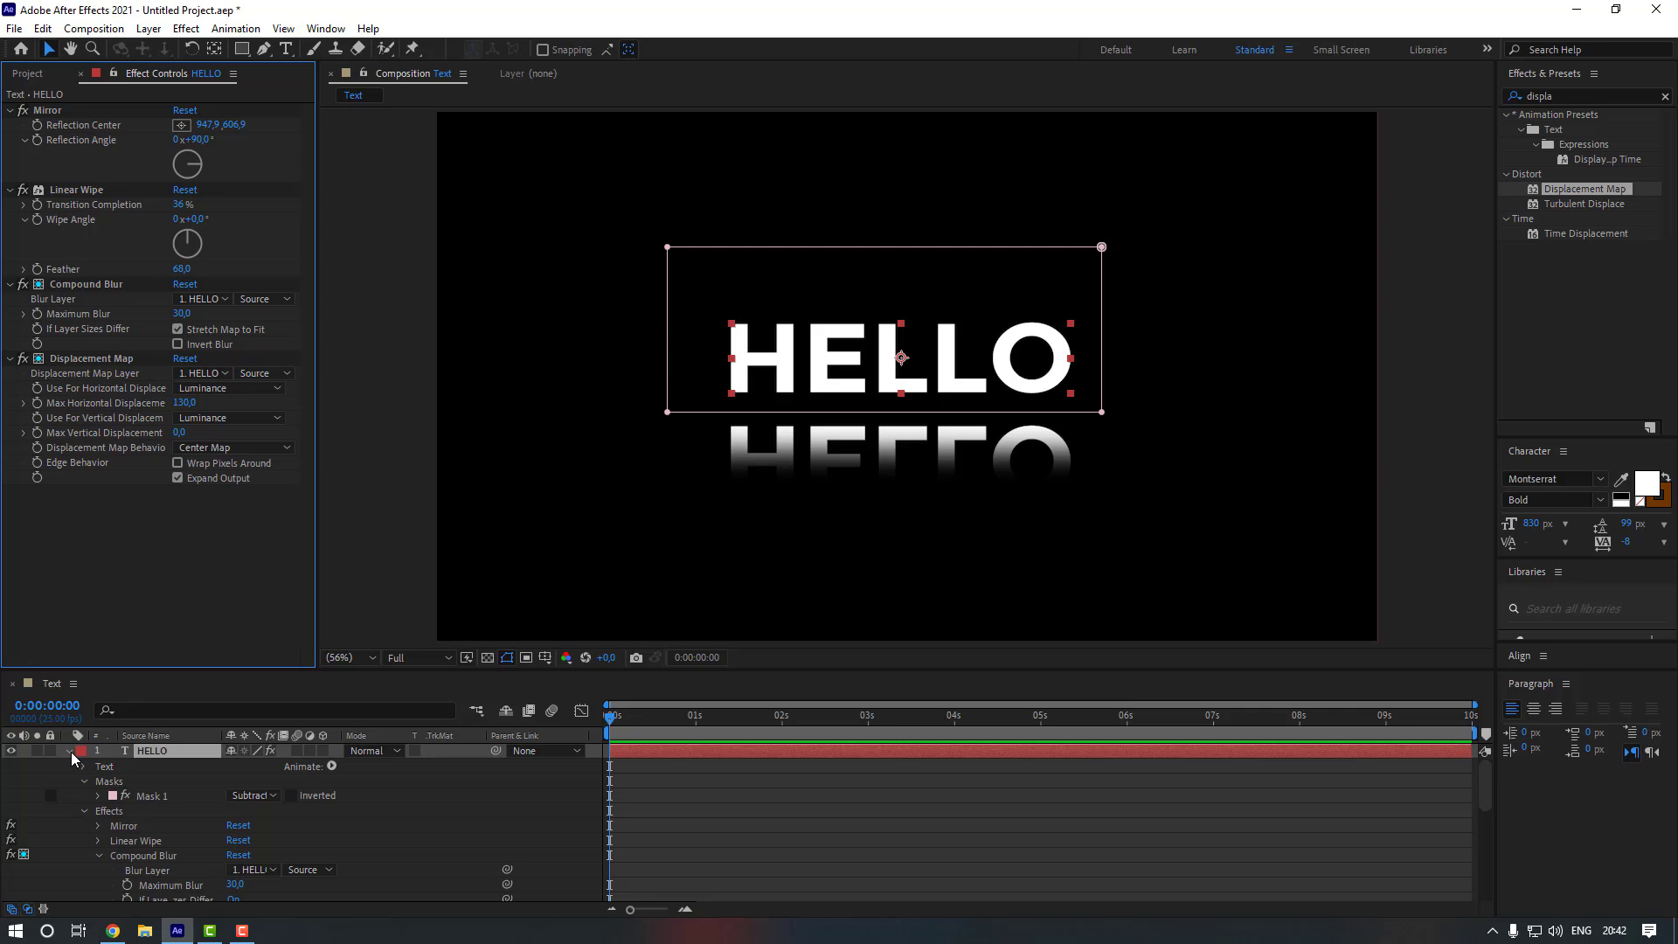
# Collapse the HELLO layer's properties and unlock the BG layer
pyautogui.click(69, 751)
pyautogui.click(124, 782)
pyautogui.click(91, 768)
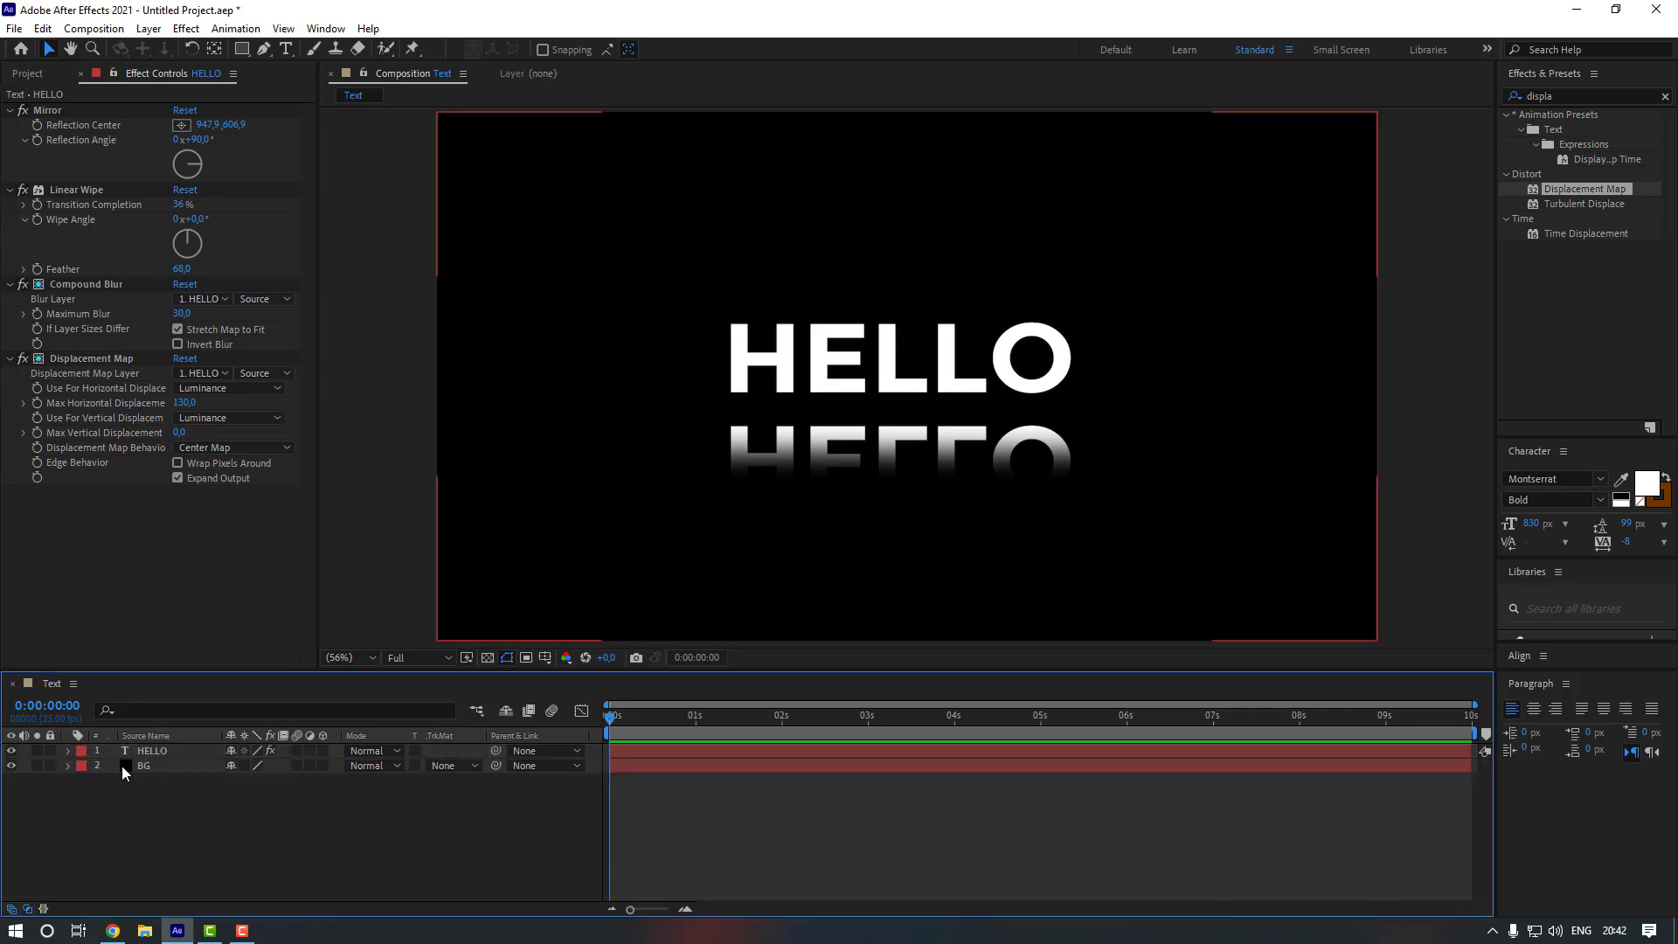
# Find the Fractal Noise effect and apply it to the BG layer
pyautogui.click(1569, 99)
pyautogui.click(1568, 99)
pyautogui.press('BackSpace')
pyautogui.write('frac')
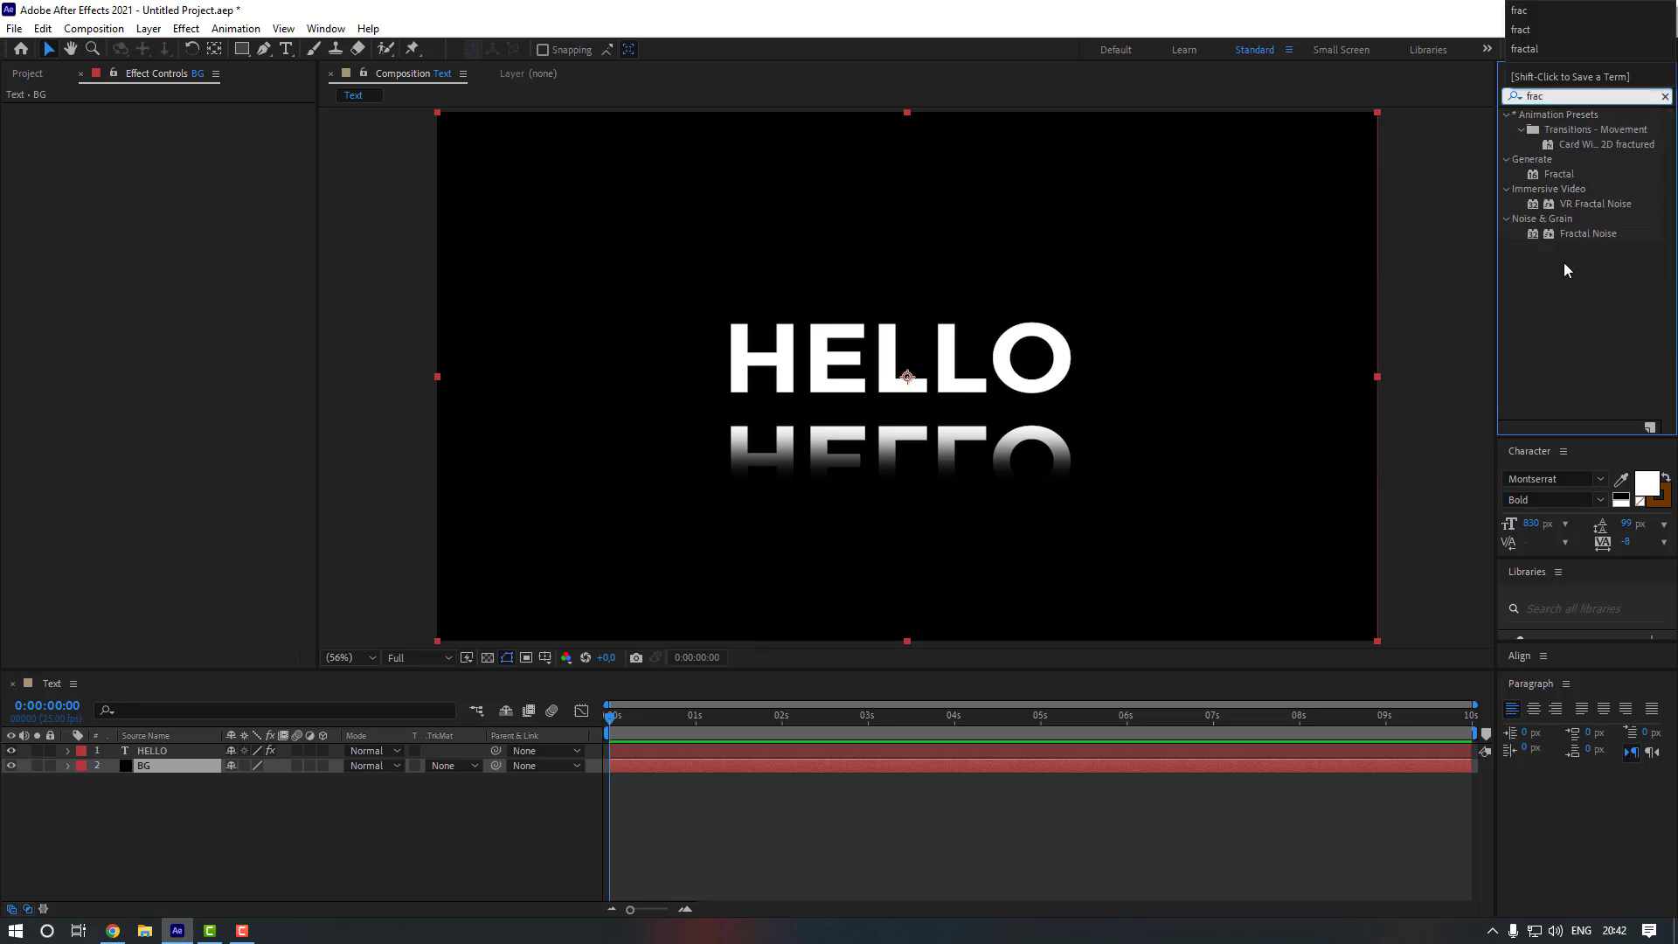
pyautogui.moveTo(1575, 234); pyautogui.dragTo(158, 759)
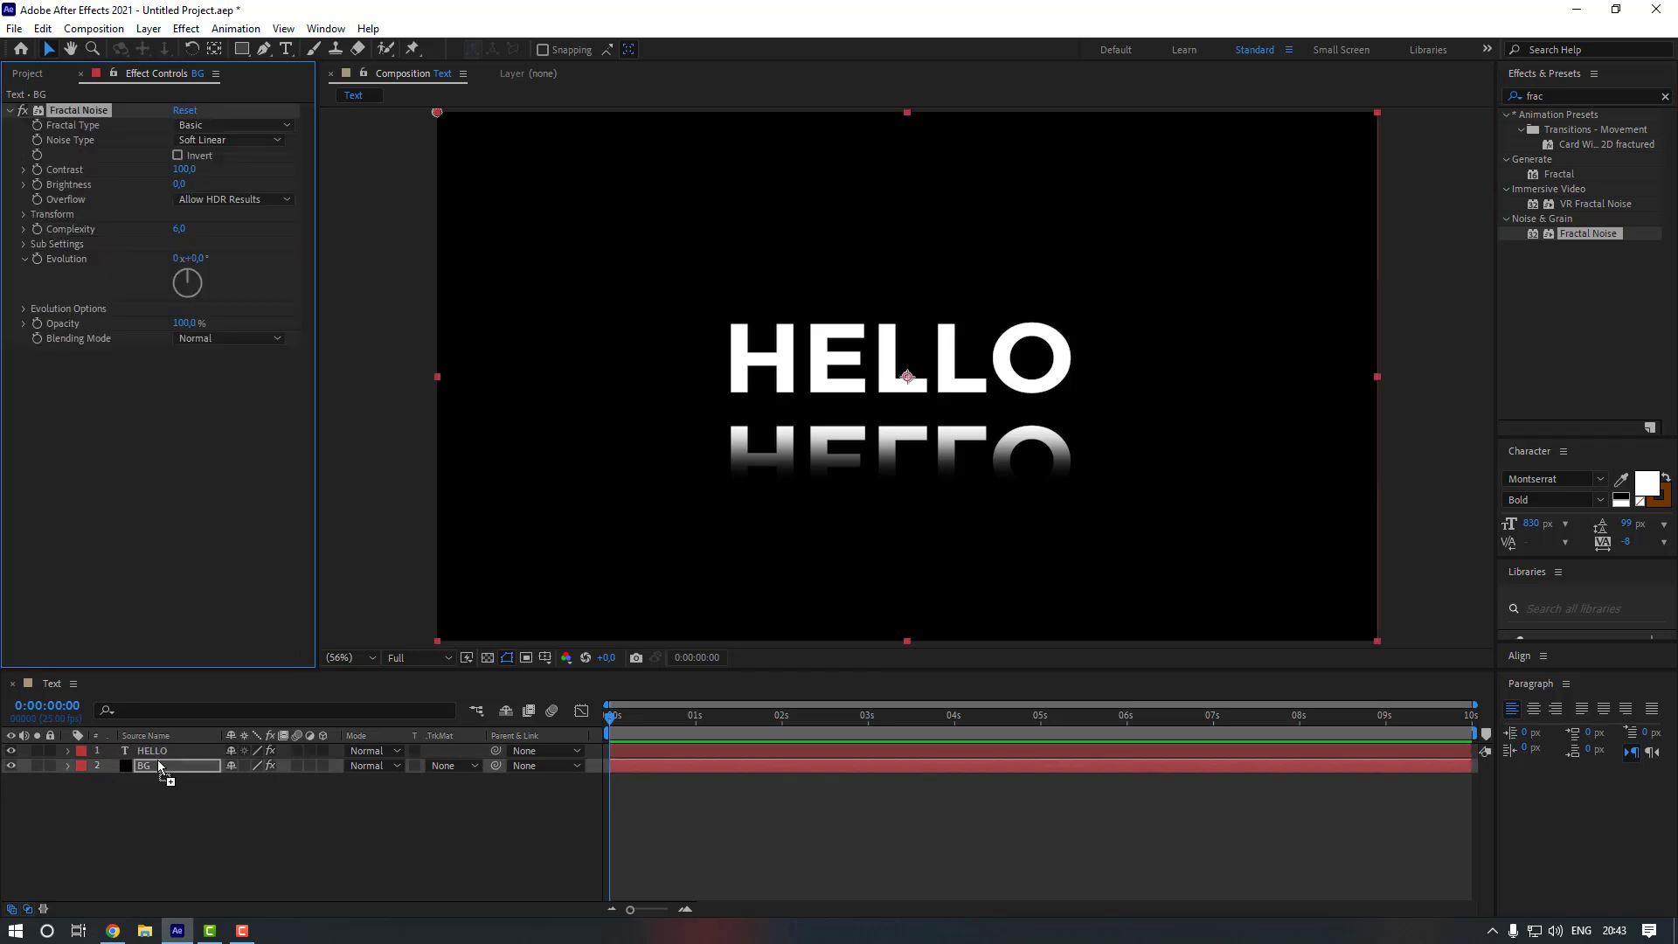
# Hide the HELLO layer and select the BG layer to show its Fractal Noise settings
pyautogui.click(109, 751)
pyautogui.click(11, 751)
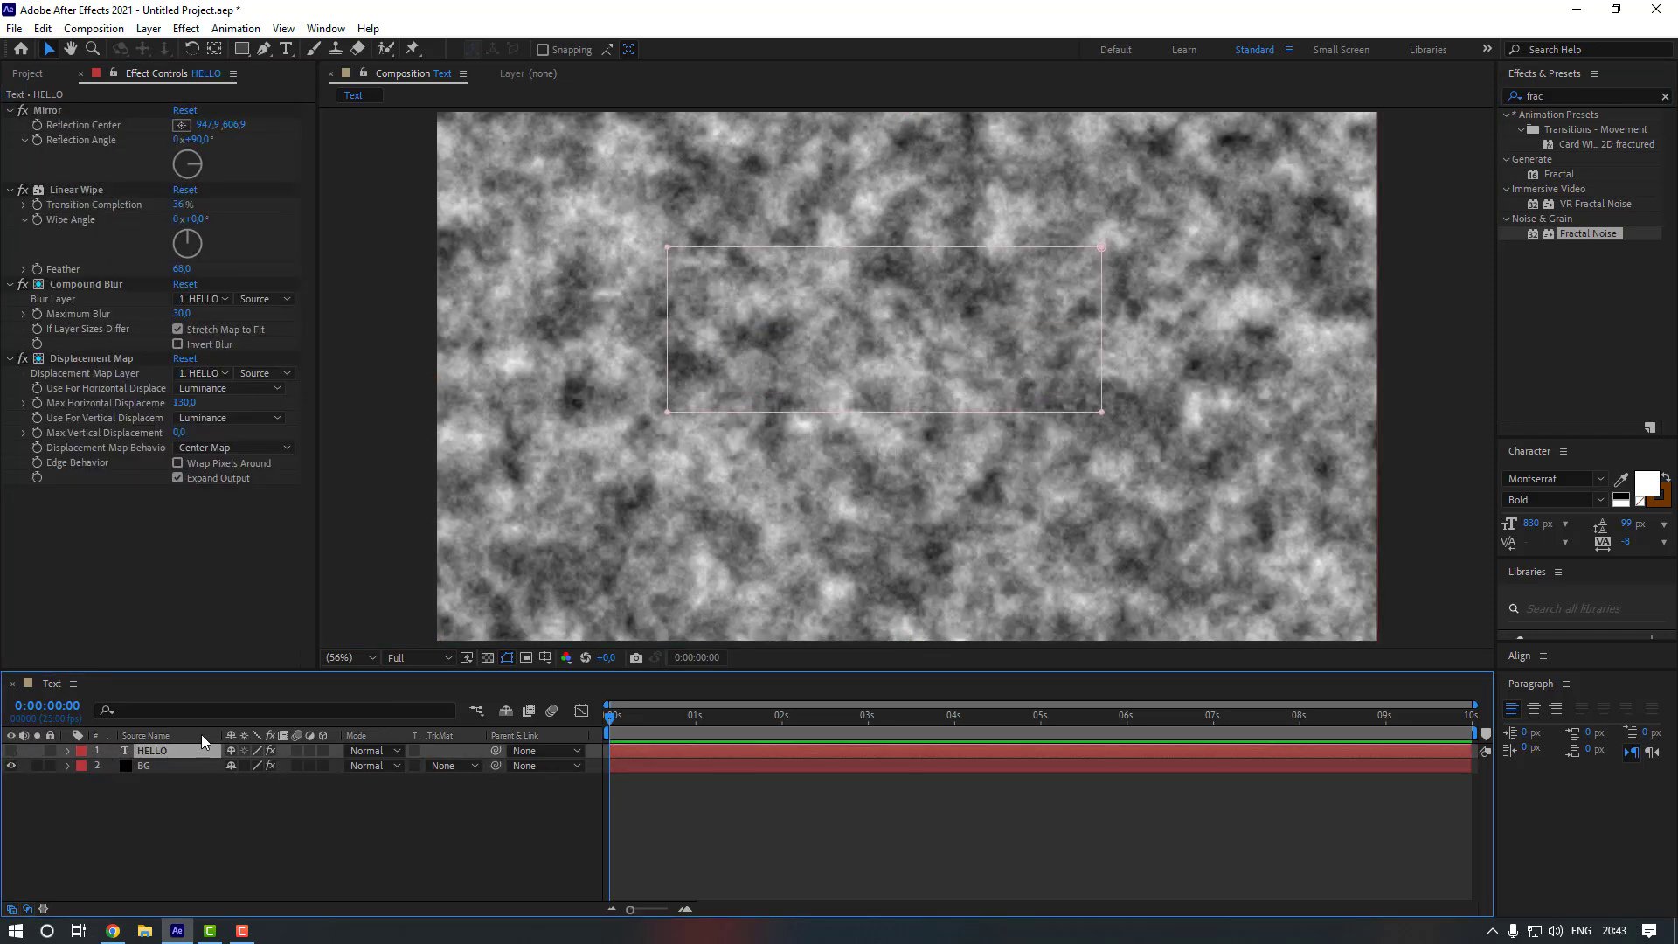
pyautogui.hotkey('ctrl', 'Down')
# Turn off Uniform Scaling in the Fractal Noise Transform settings and set Scale Width to 15
pyautogui.click(24, 215)
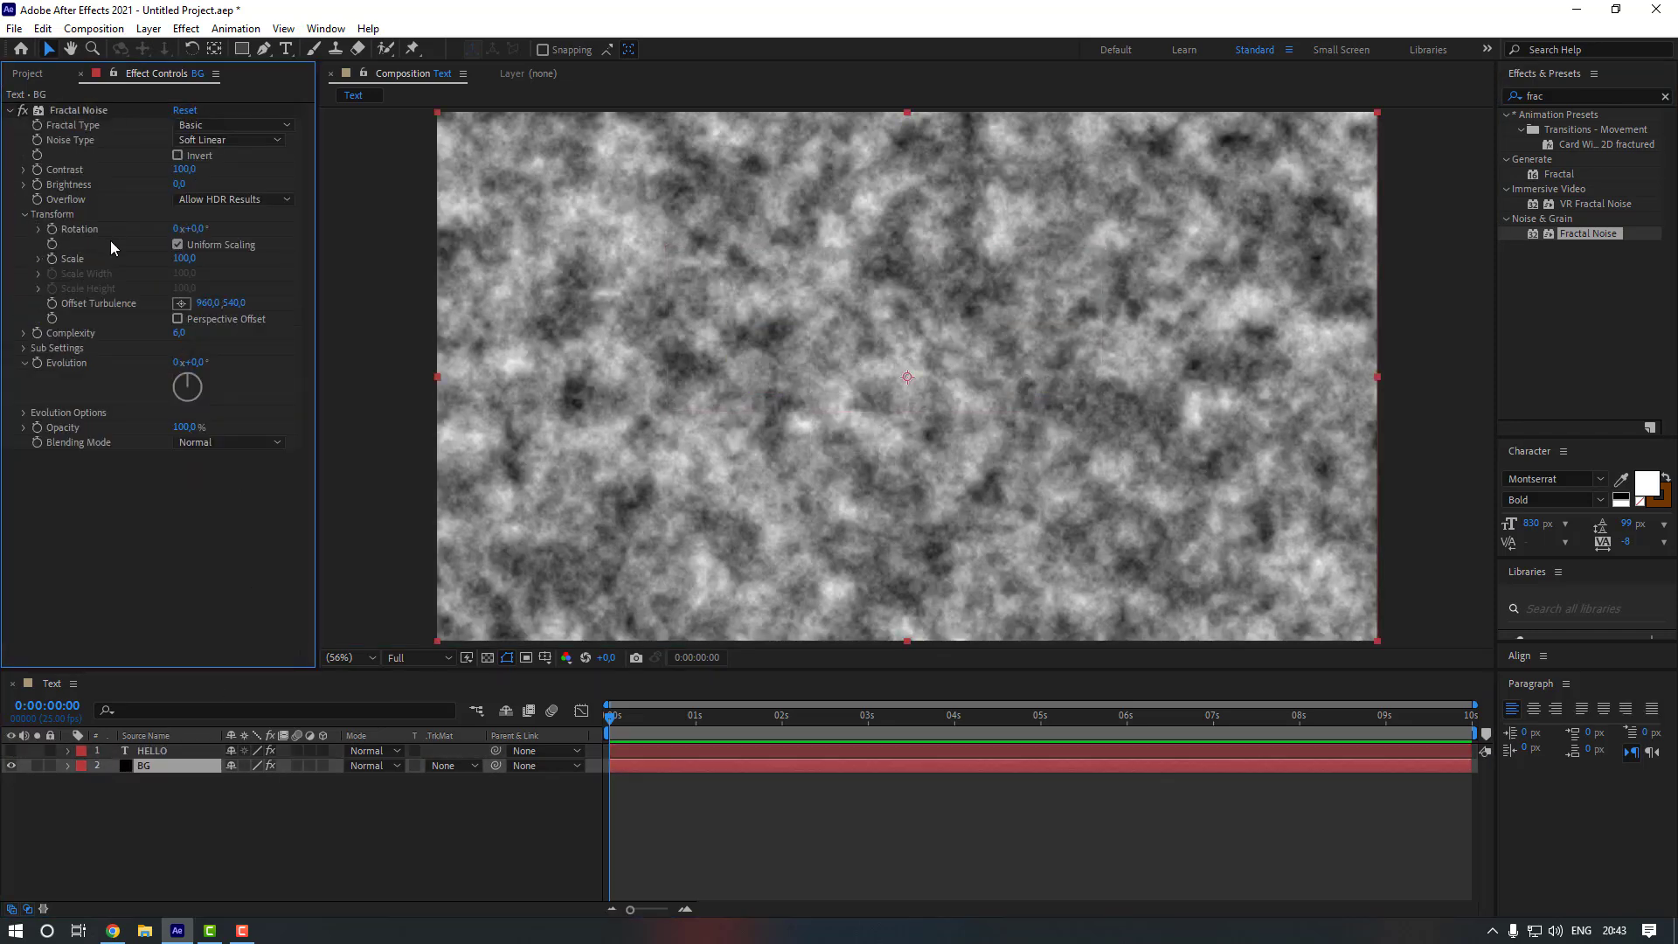
pyautogui.click(179, 244)
pyautogui.moveTo(94, 298); pyautogui.dragTo(144, 298)
pyautogui.click(185, 273)
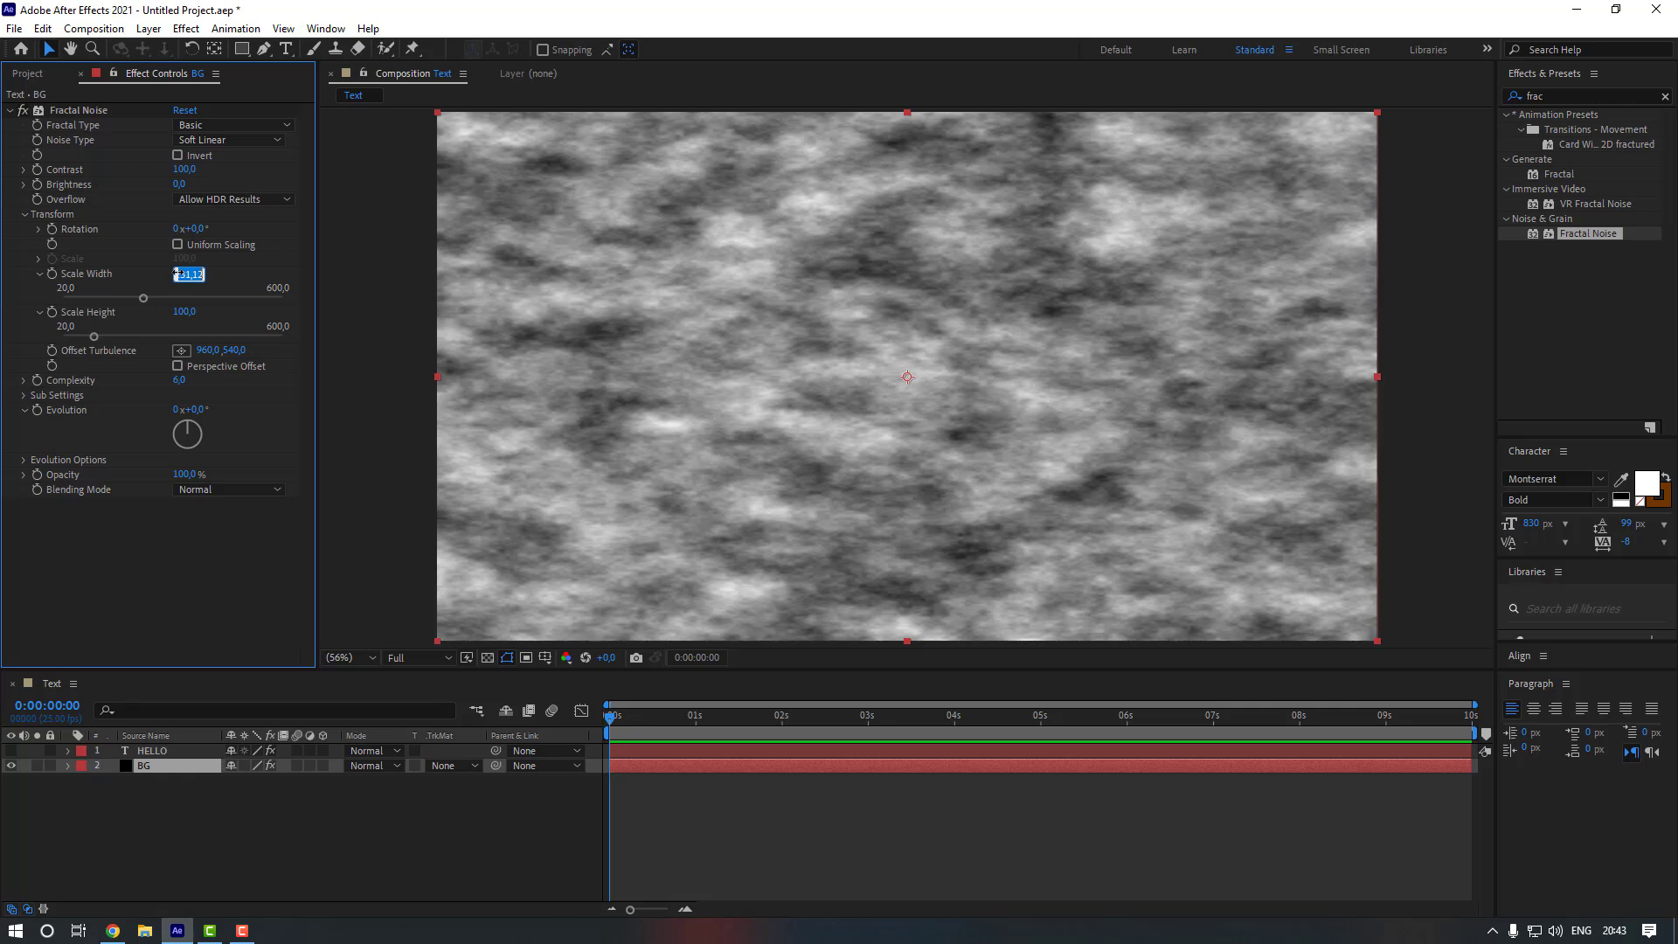
pyautogui.write('20')
pyautogui.press('Return')
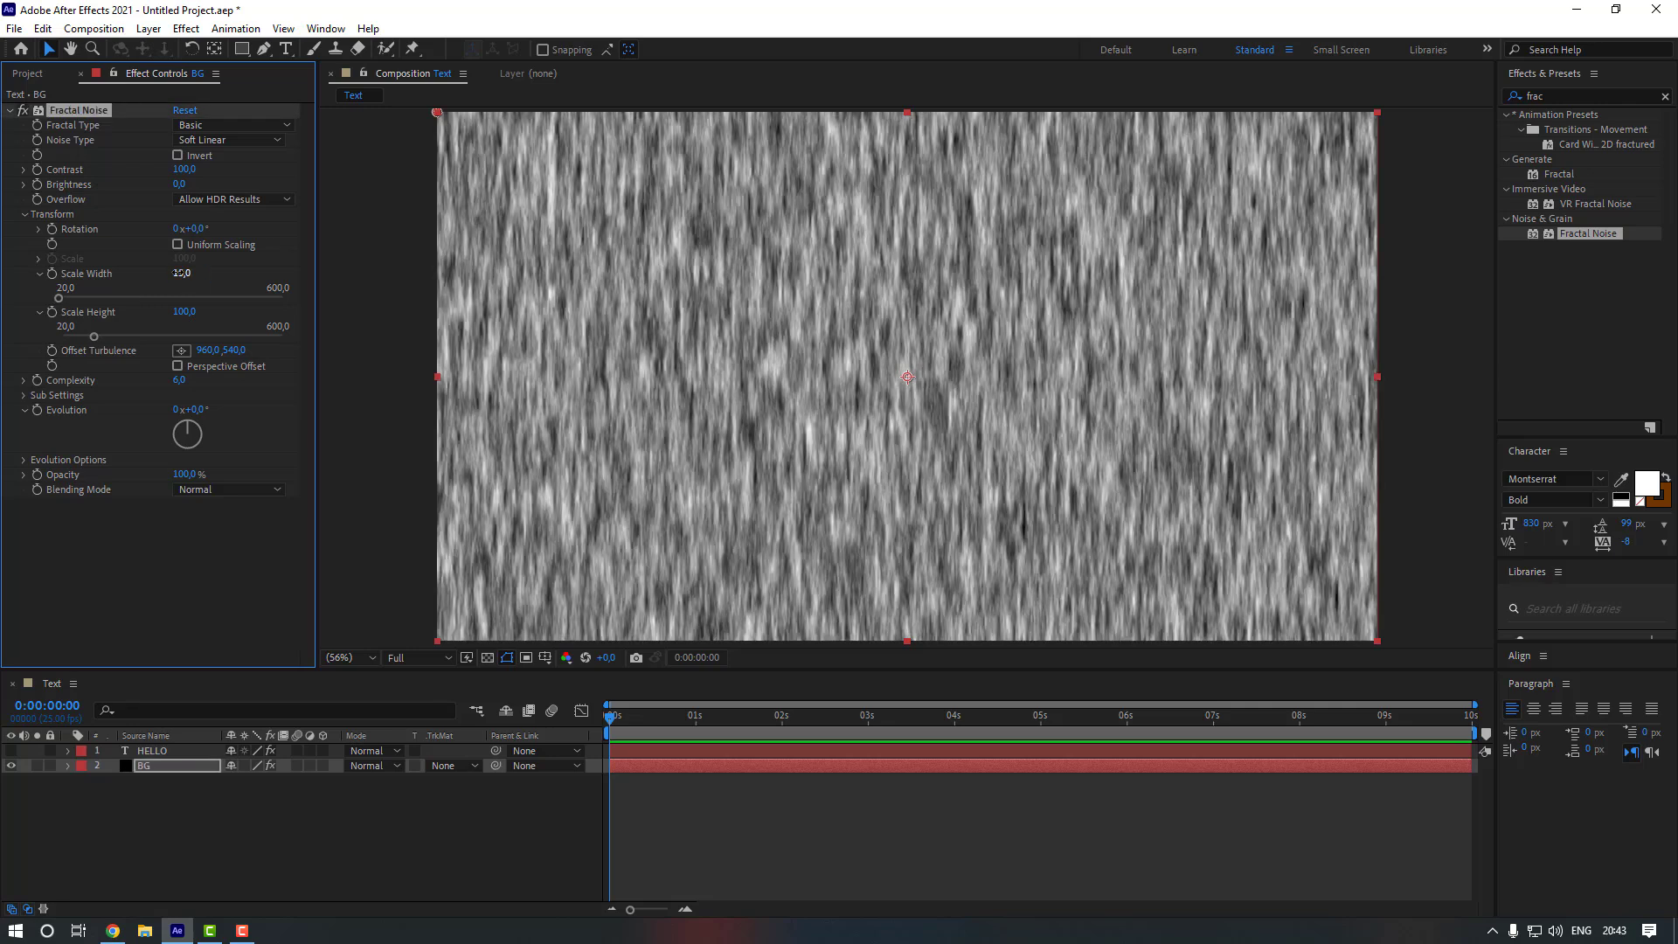
pyautogui.click(129, 523)
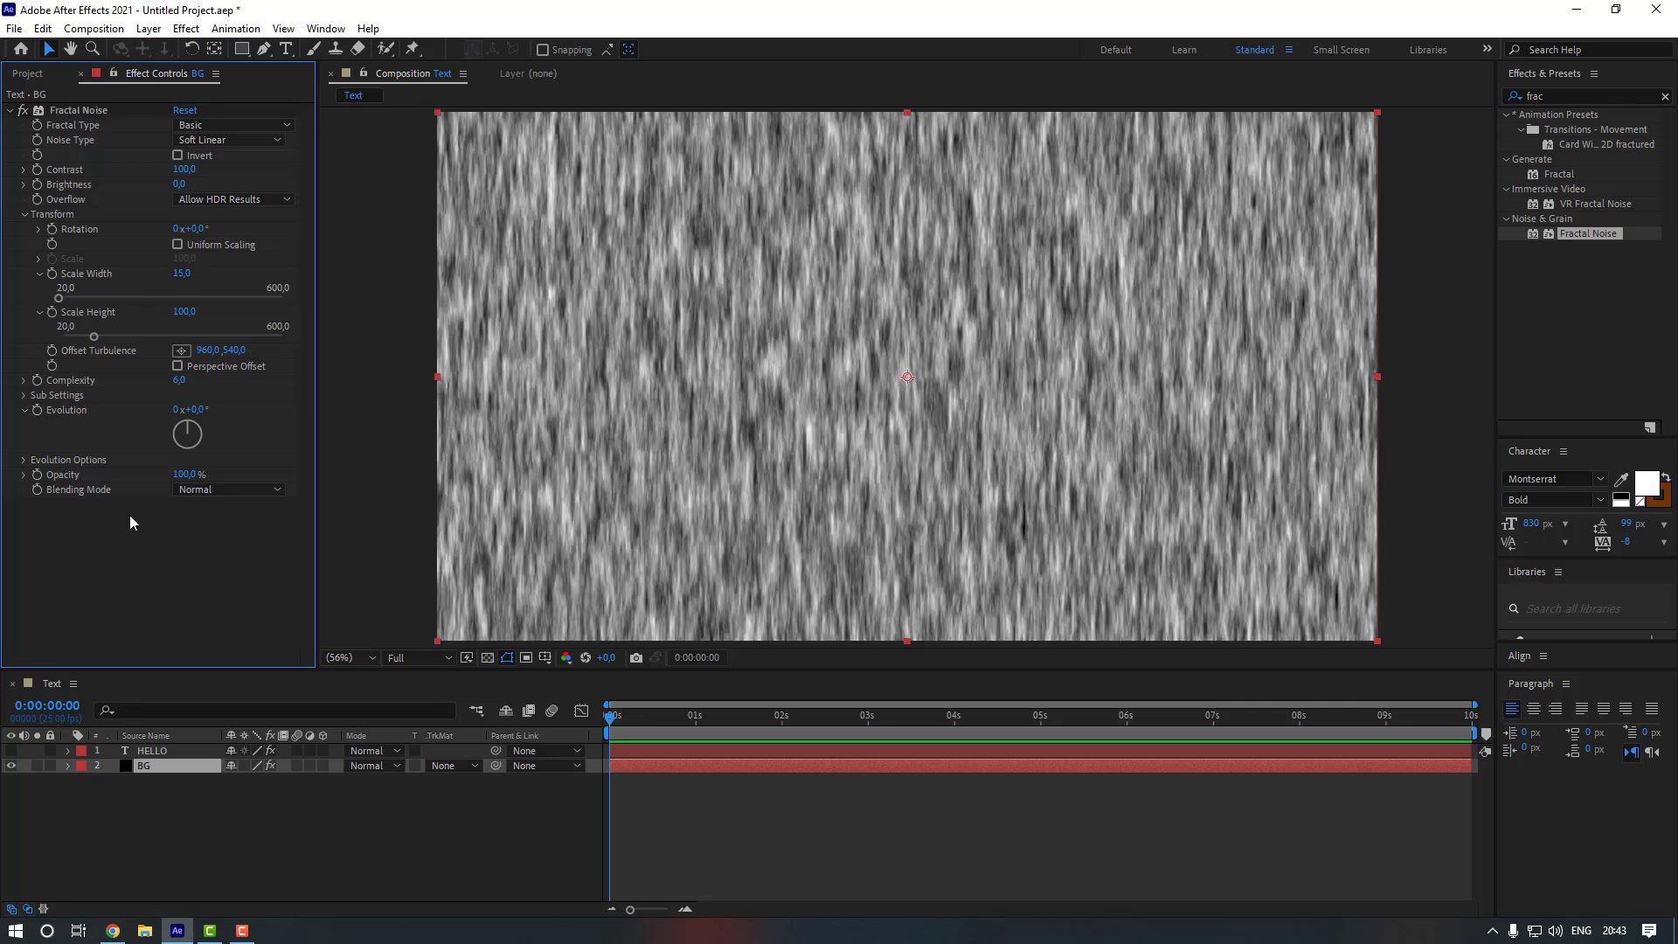
# Drive the BG layer's Fractal Noise Evolution with the expression time*200 and preview the animation
pyautogui.keyDown('alt'); pyautogui.click(36, 410); pyautogui.keyUp('alt')
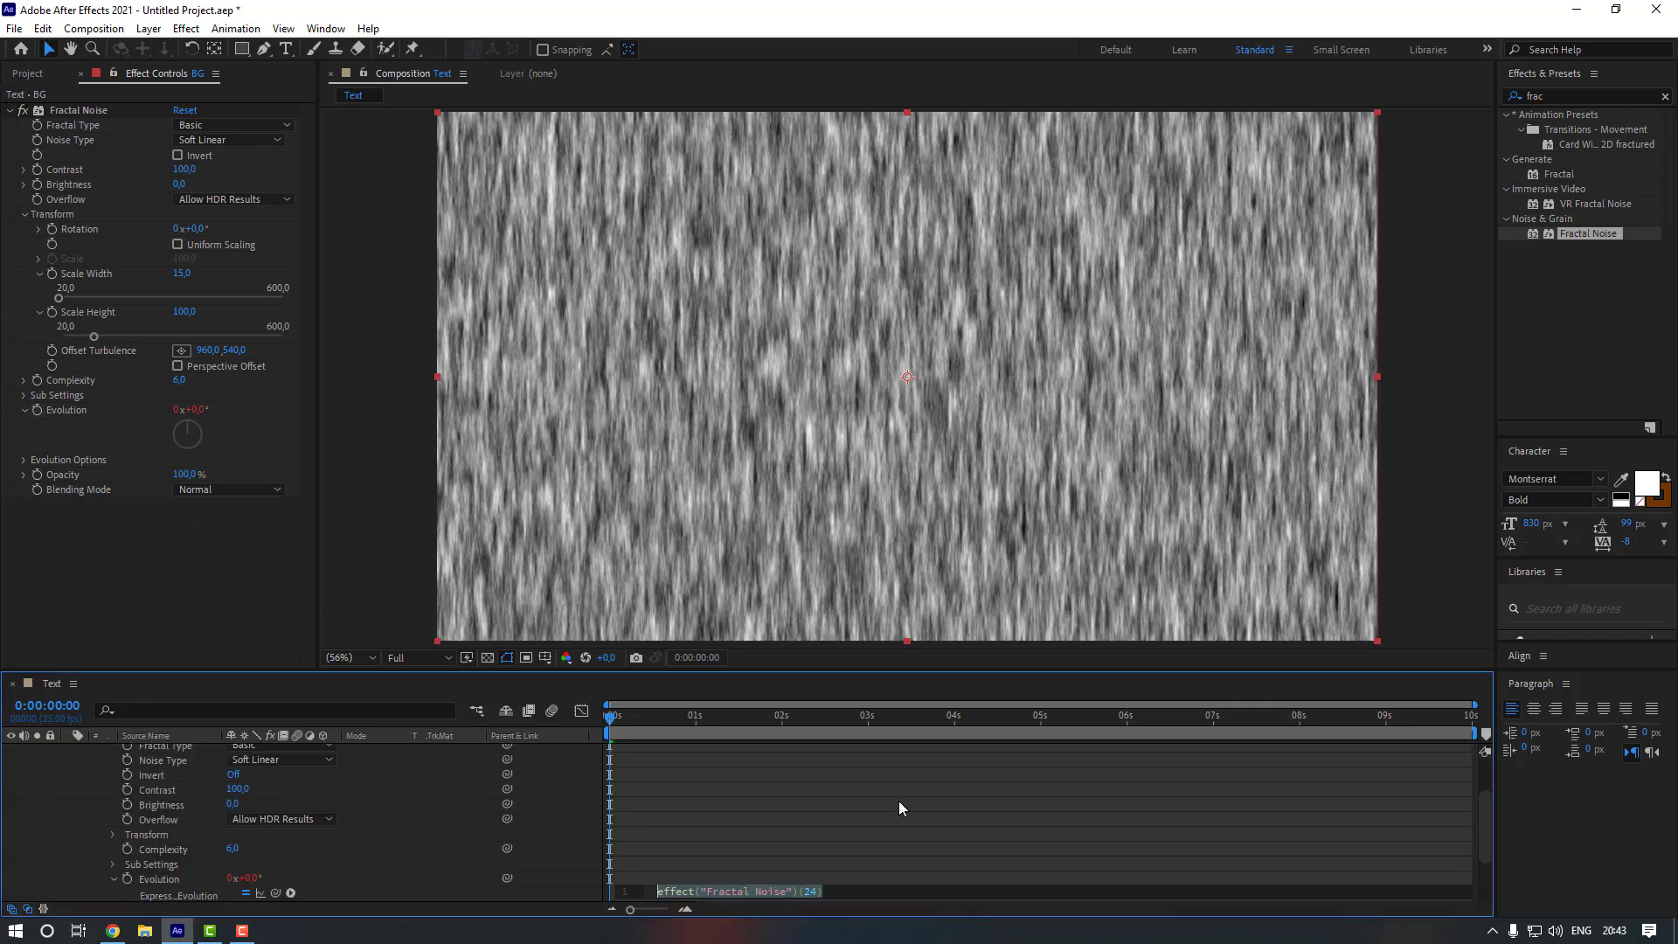
pyautogui.write('time*')
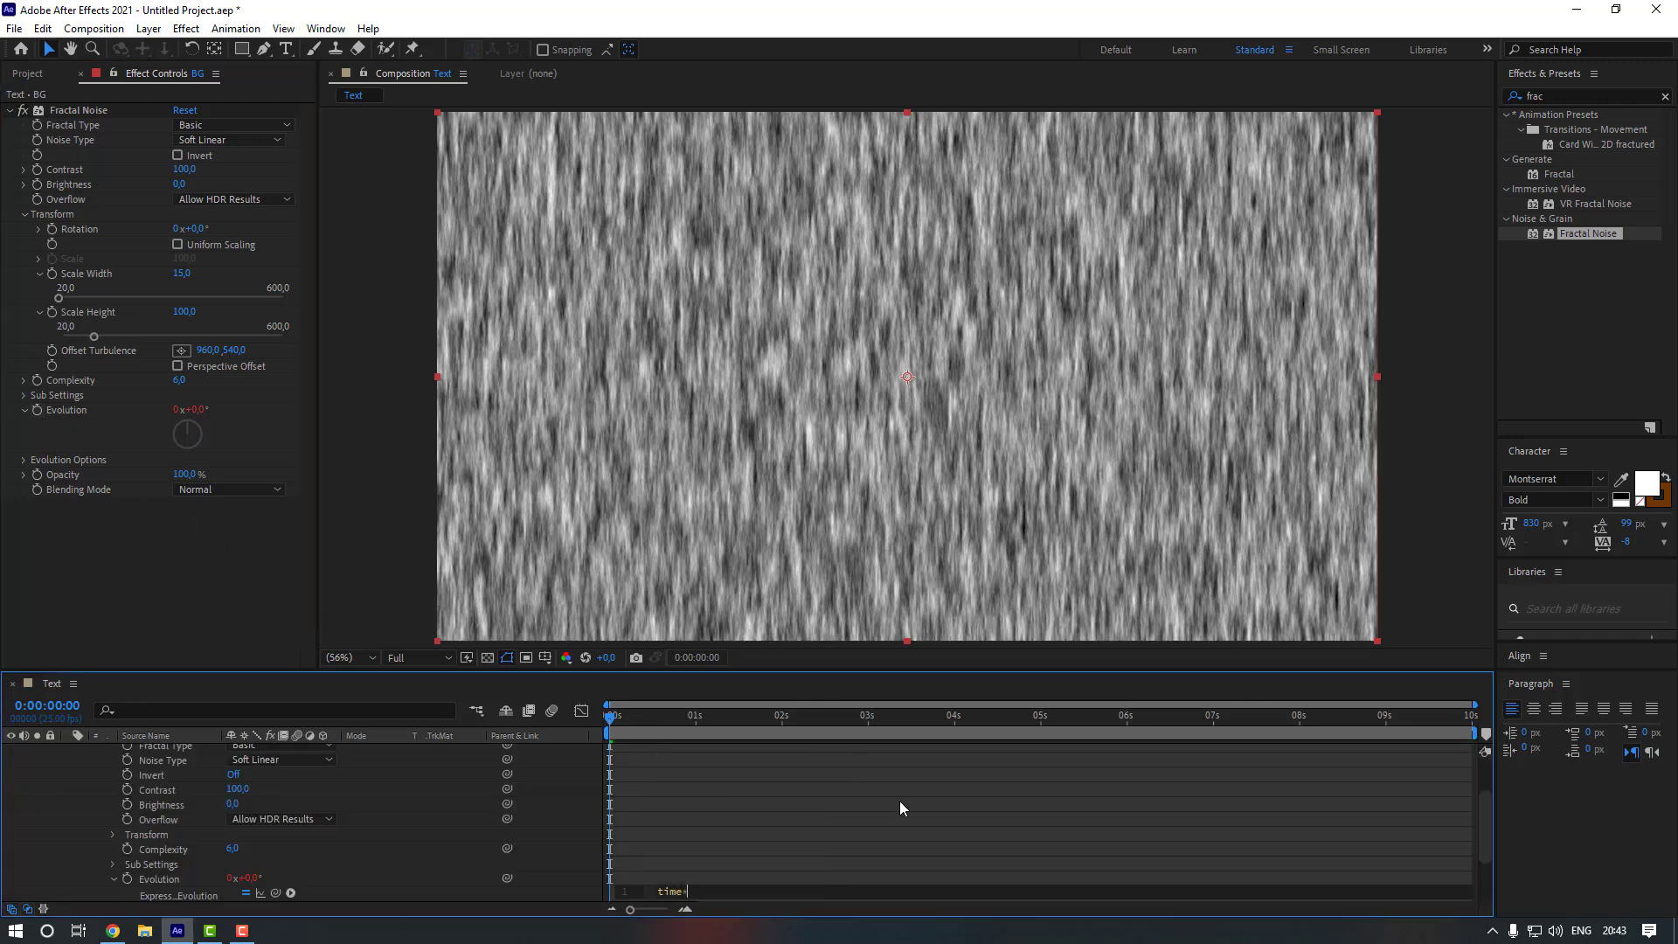
pyautogui.write('200')
pyautogui.click(899, 801)
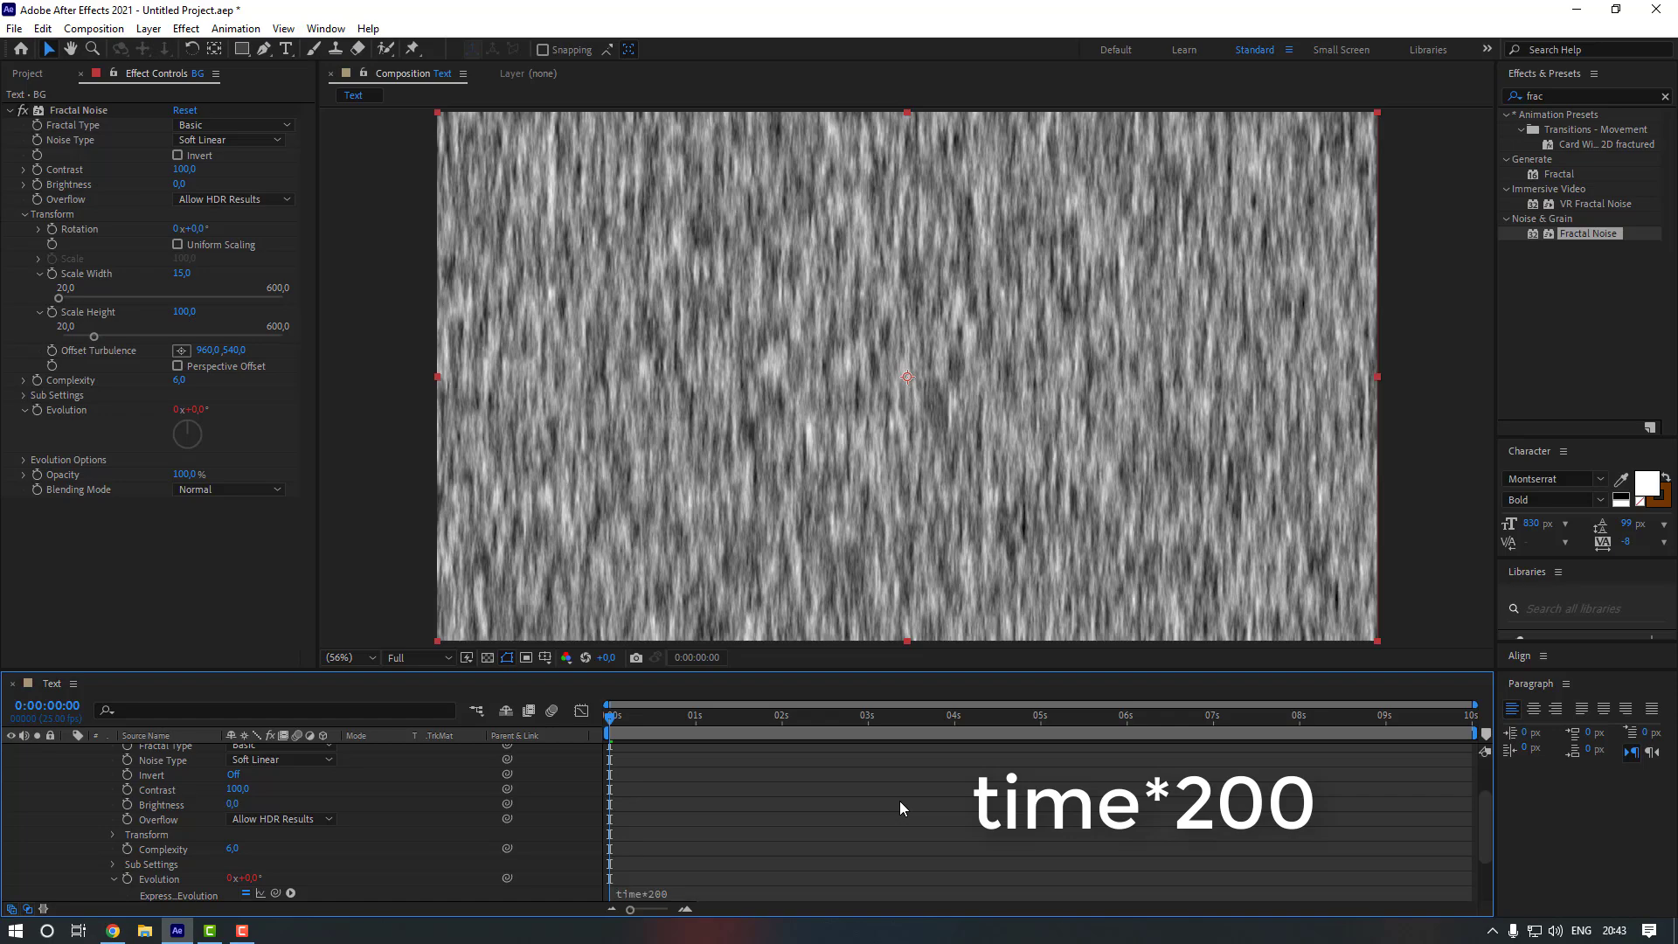
pyautogui.scroll(3, 590, 785)
pyautogui.press('space')
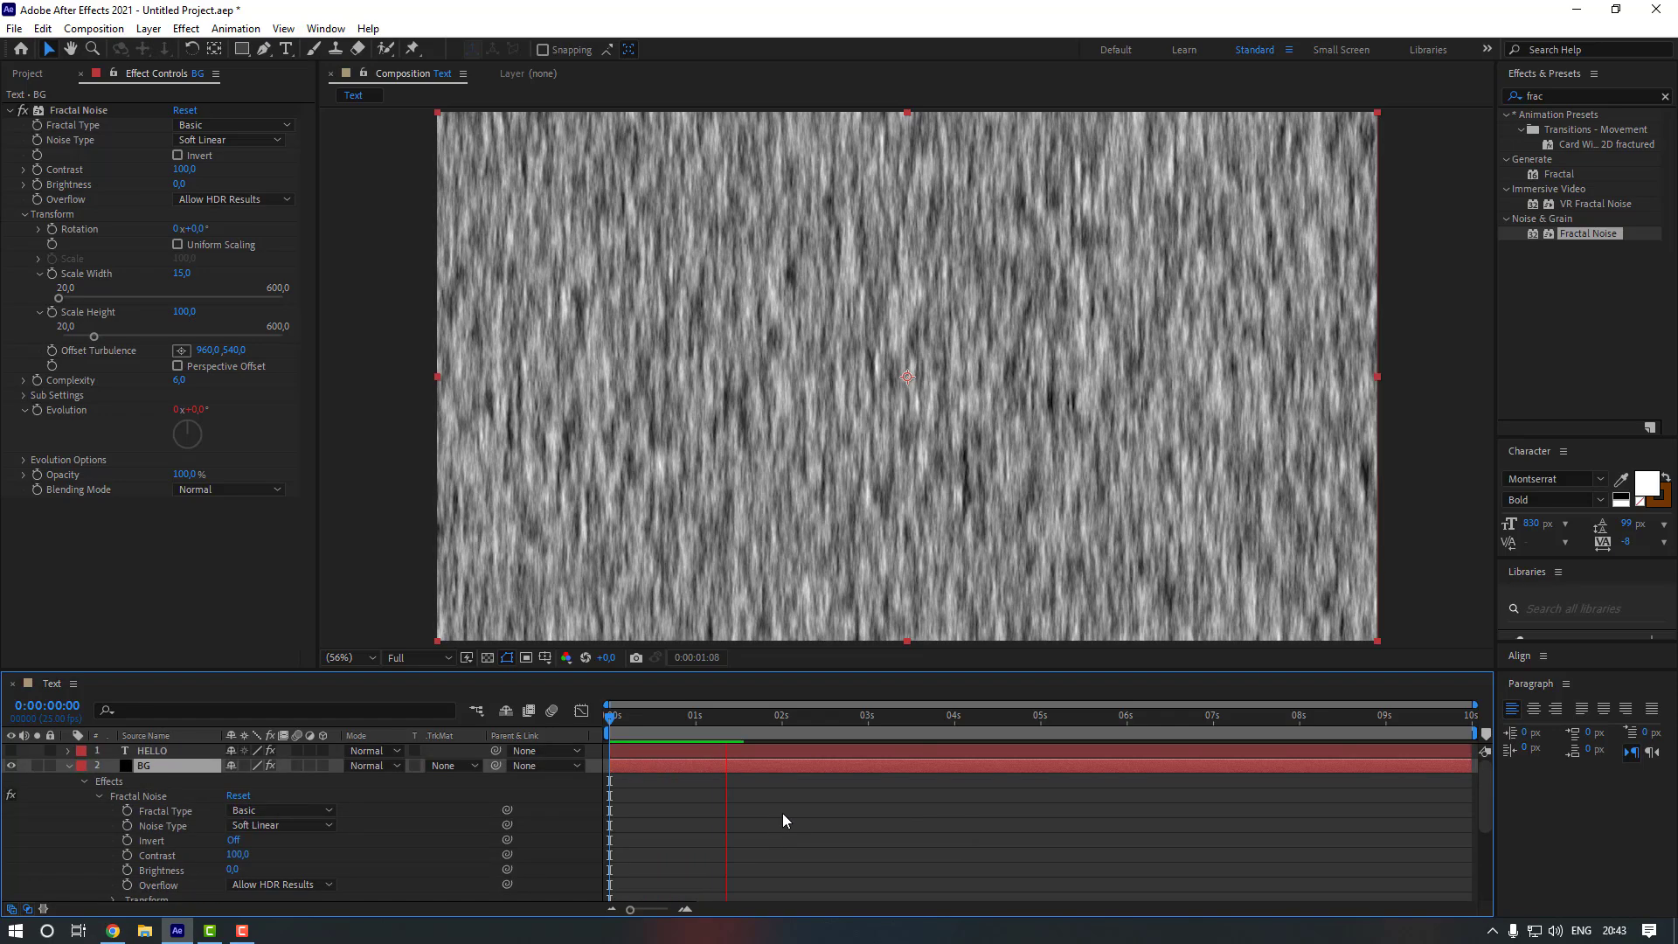
pyautogui.press('space')
# Show the HELLO layer and set its Displacement Map Layer to 2. BG with Effects & Masks as the source
pyautogui.click(11, 750)
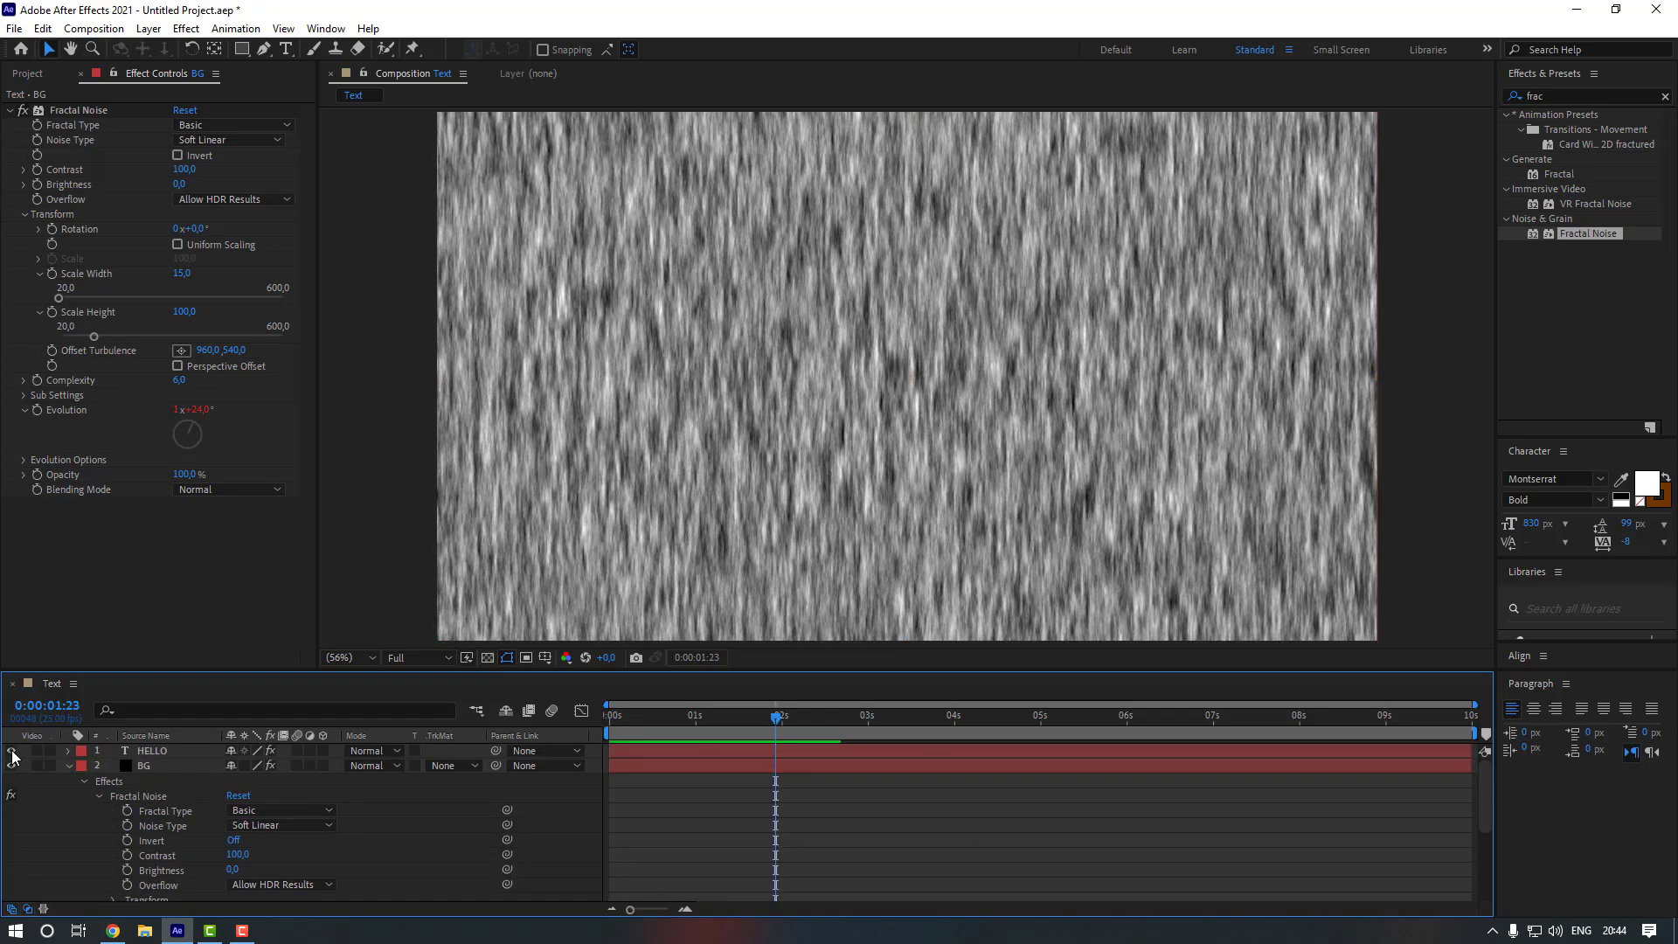
pyautogui.click(161, 750)
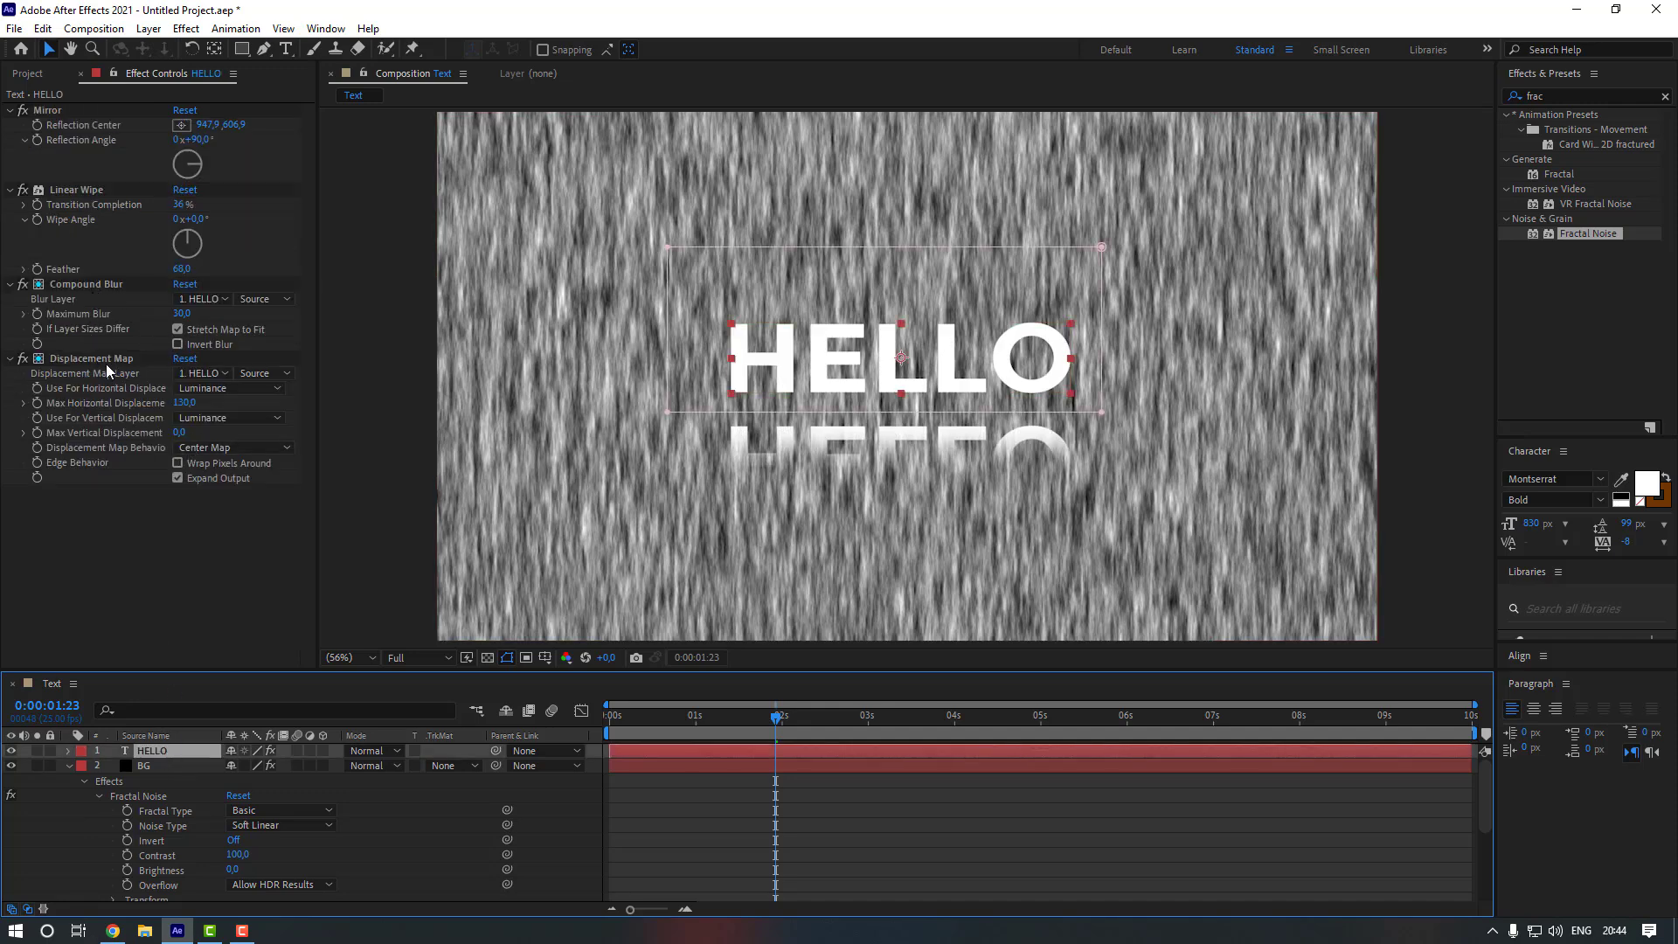
pyautogui.click(202, 373)
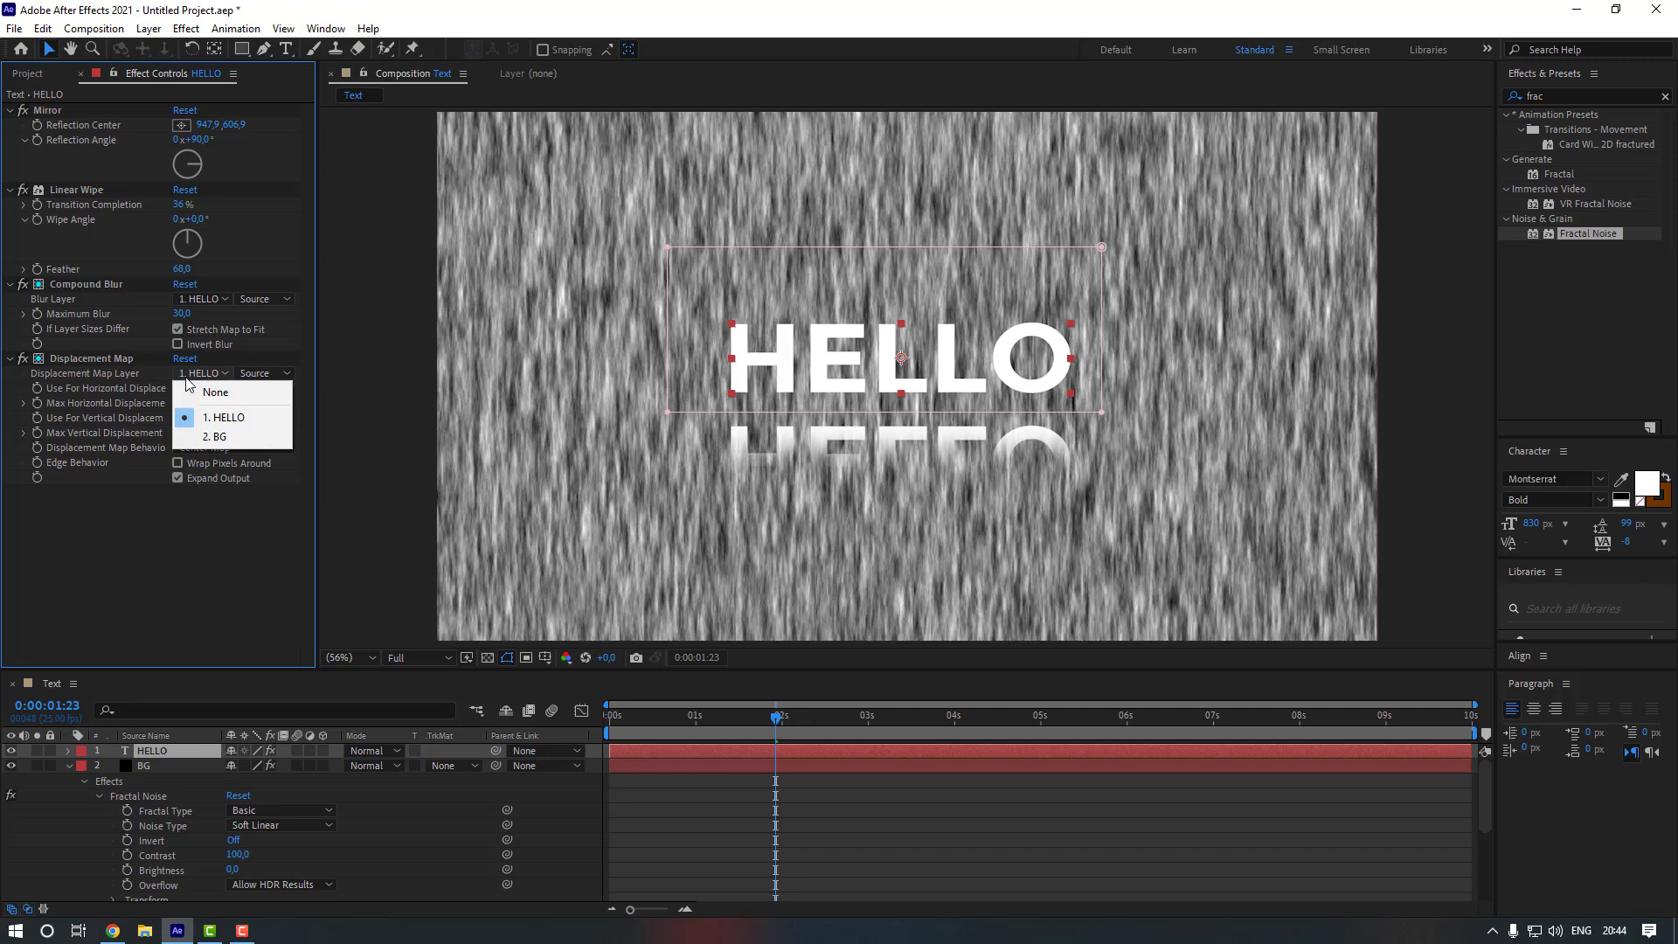
pyautogui.click(118, 377)
pyautogui.click(212, 376)
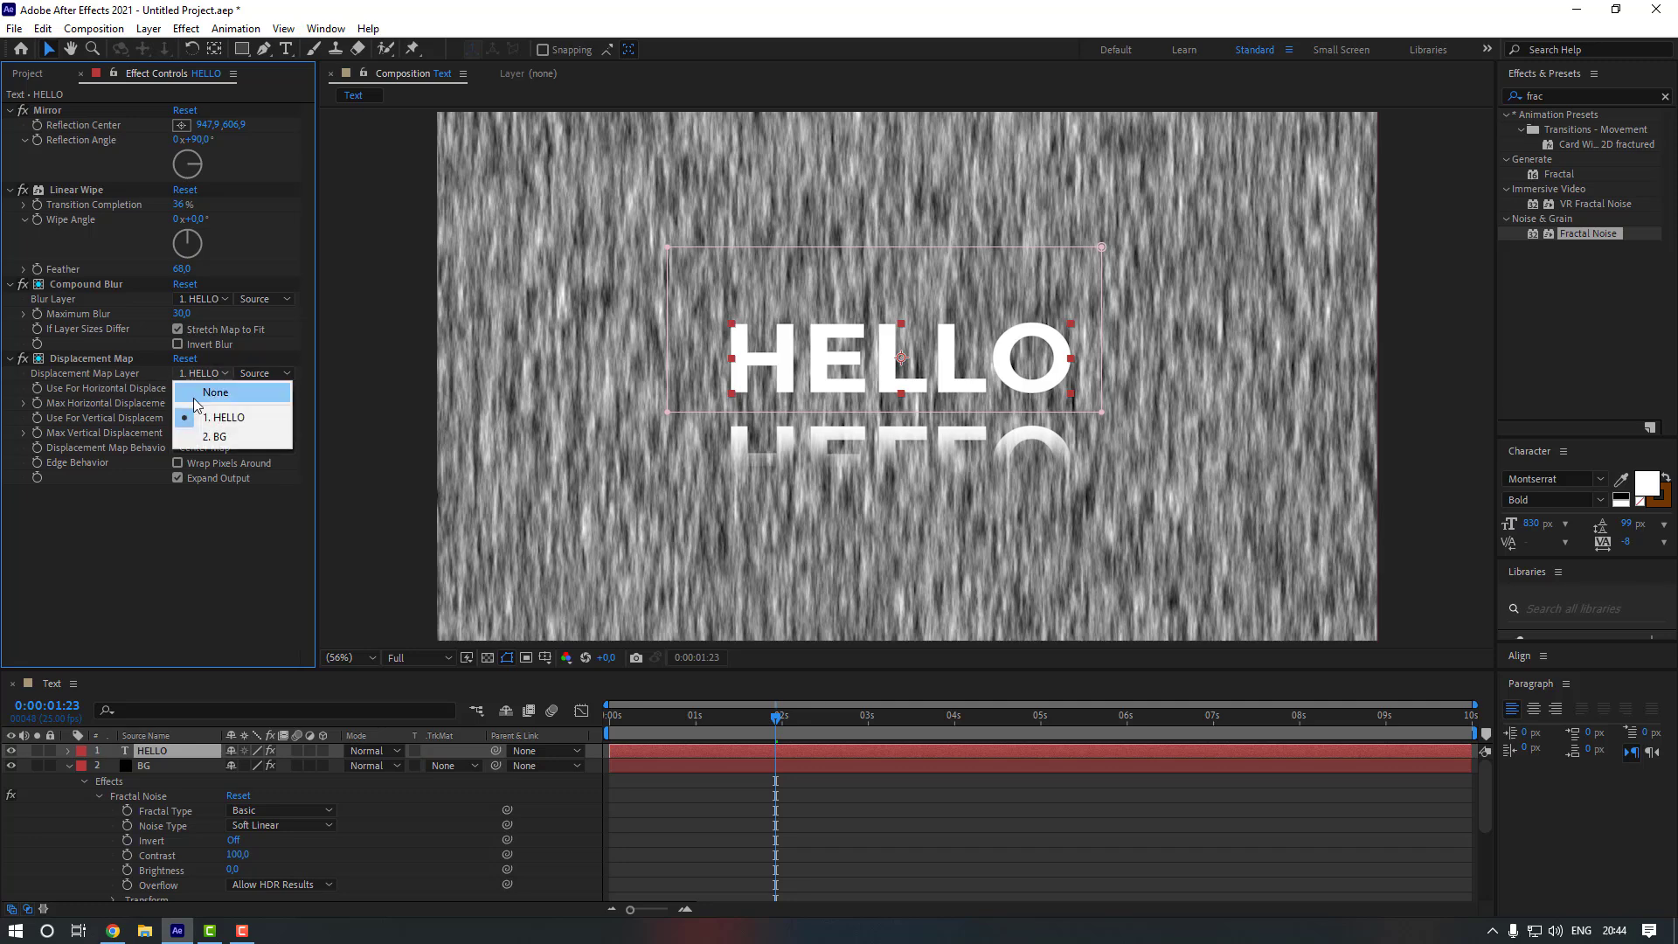
pyautogui.click(203, 434)
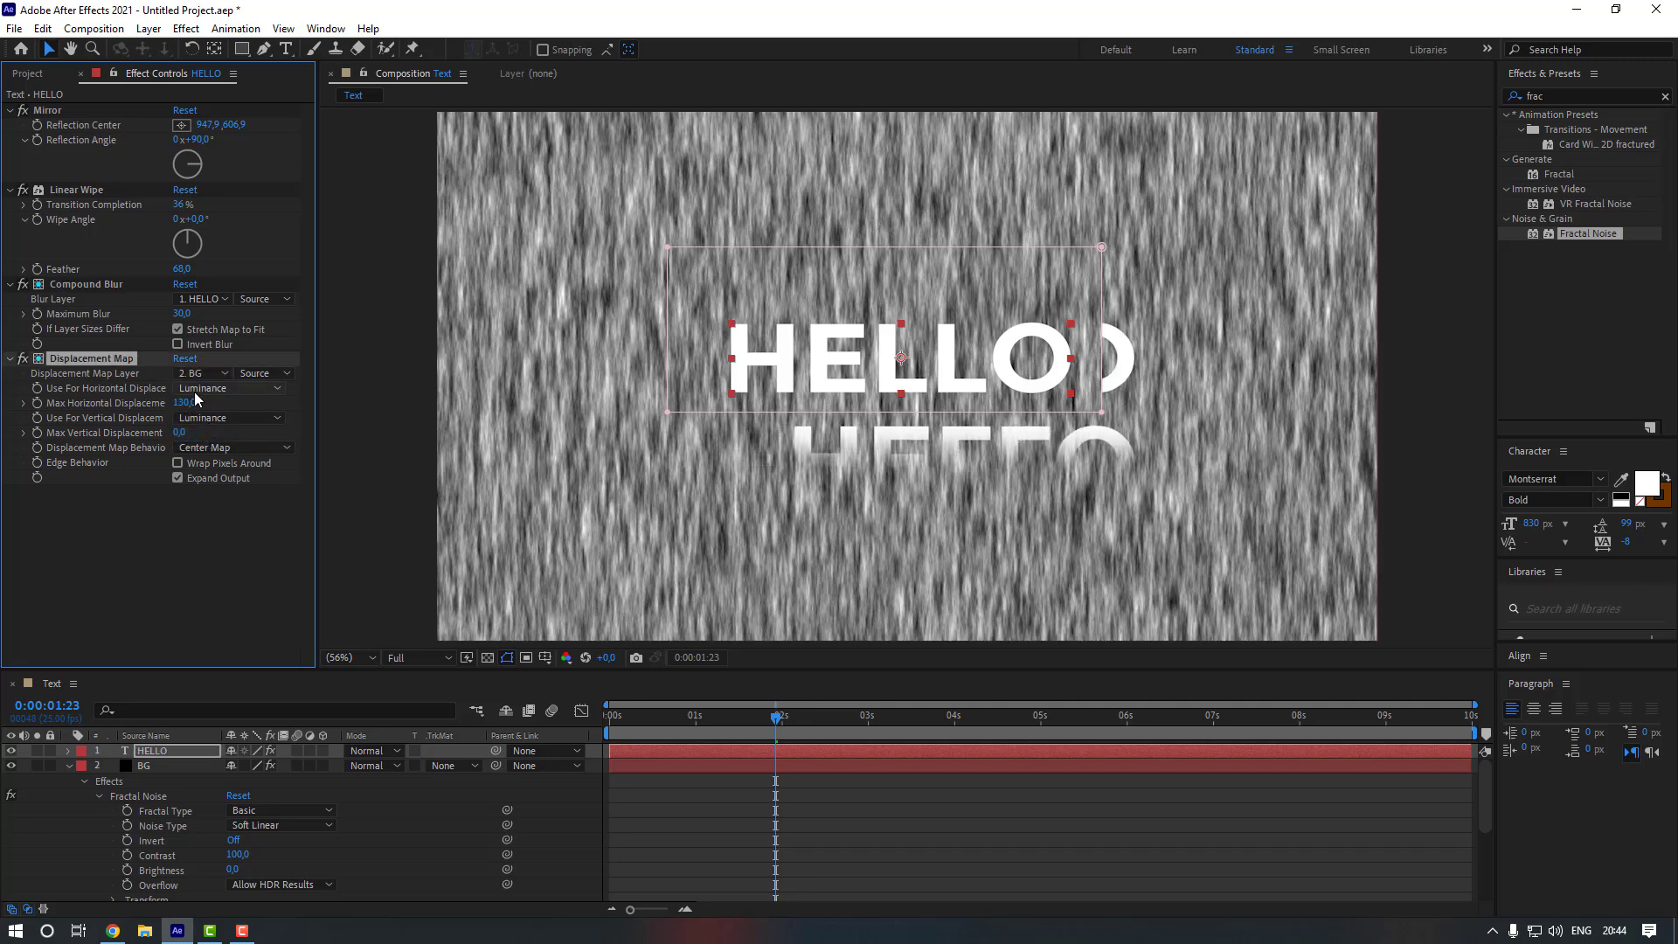
pyautogui.click(281, 374)
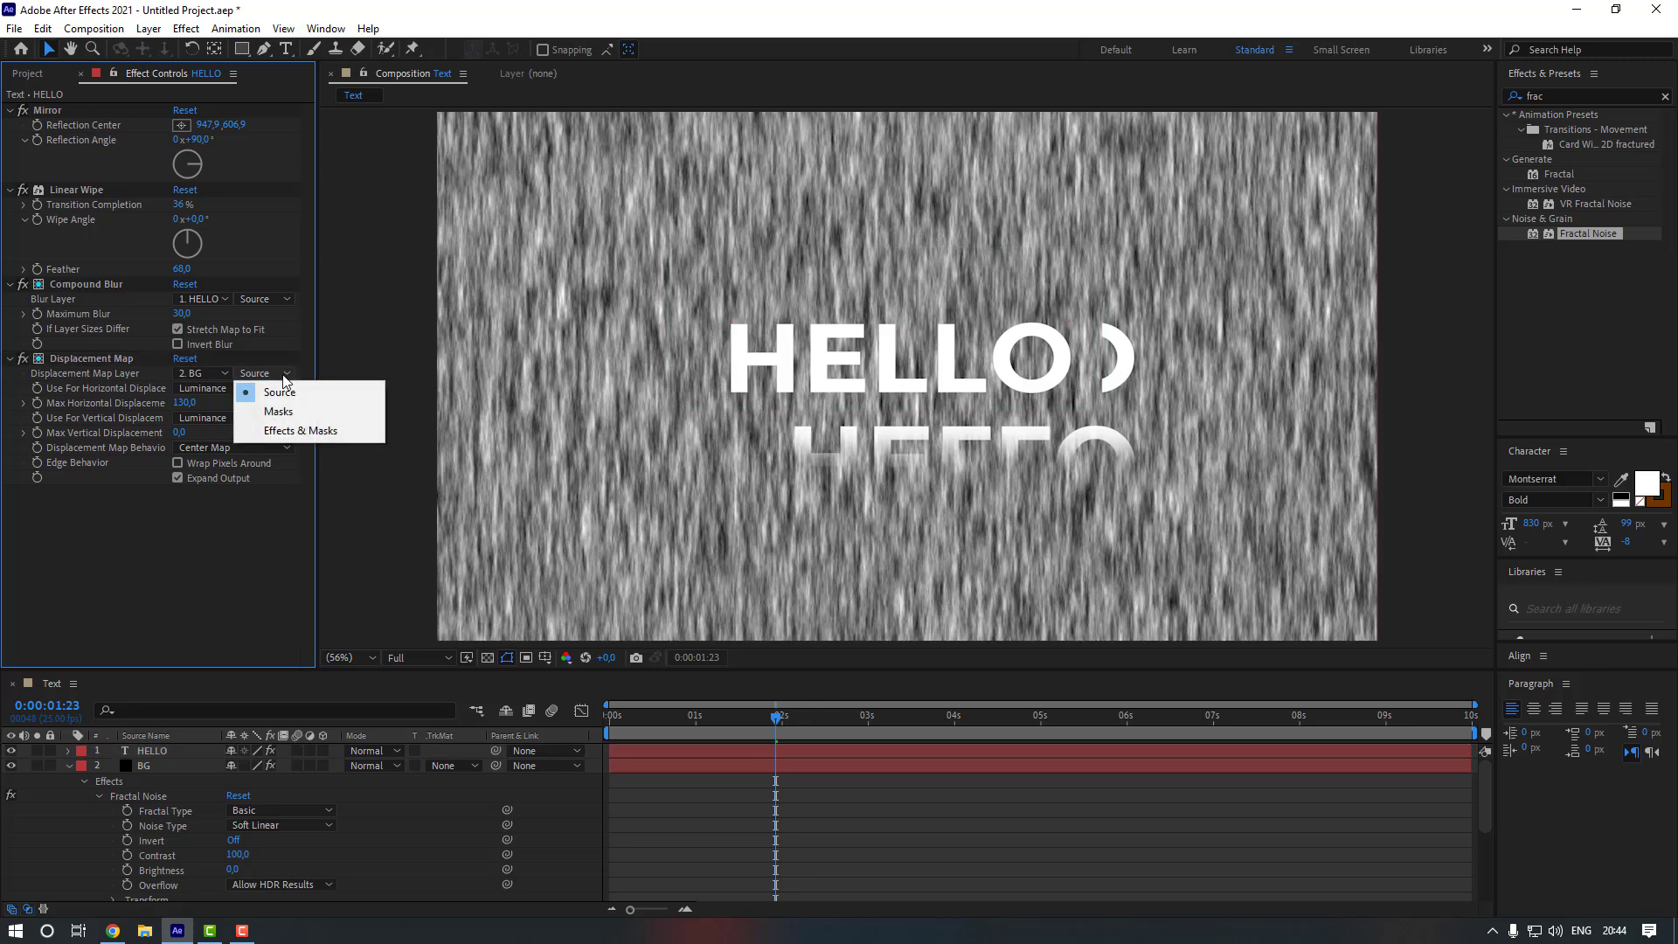
pyautogui.click(279, 432)
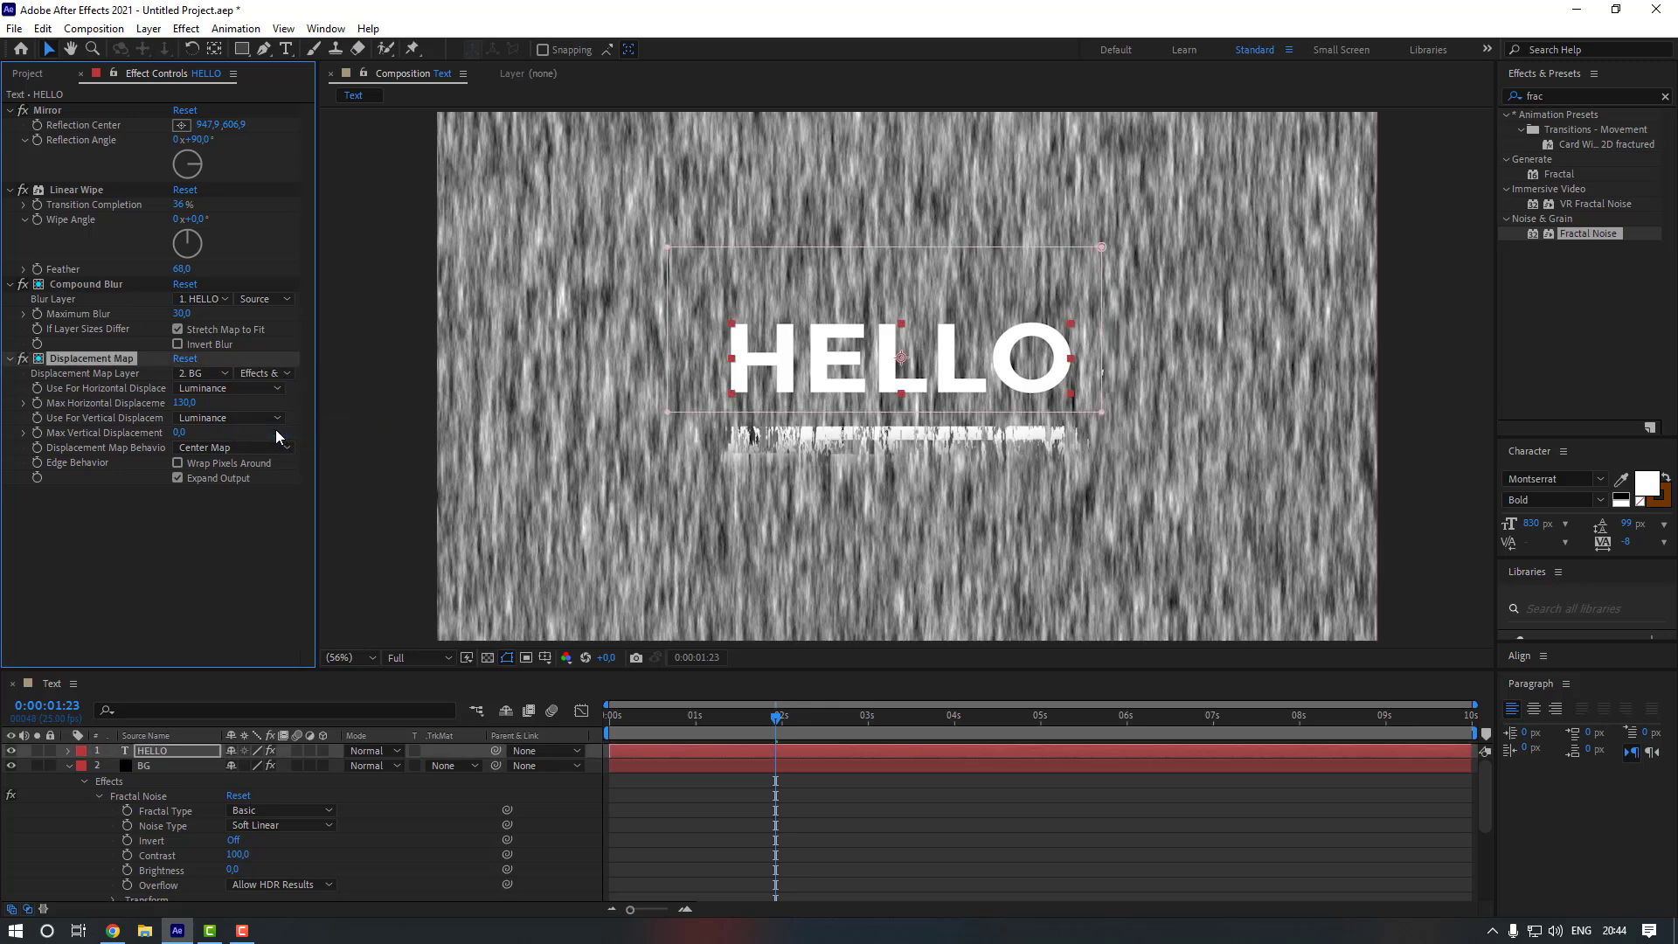
# Set the HELLO layer's Compound Blur to use 2. BG as Blur Layer with Effects & Masks
pyautogui.click(159, 313)
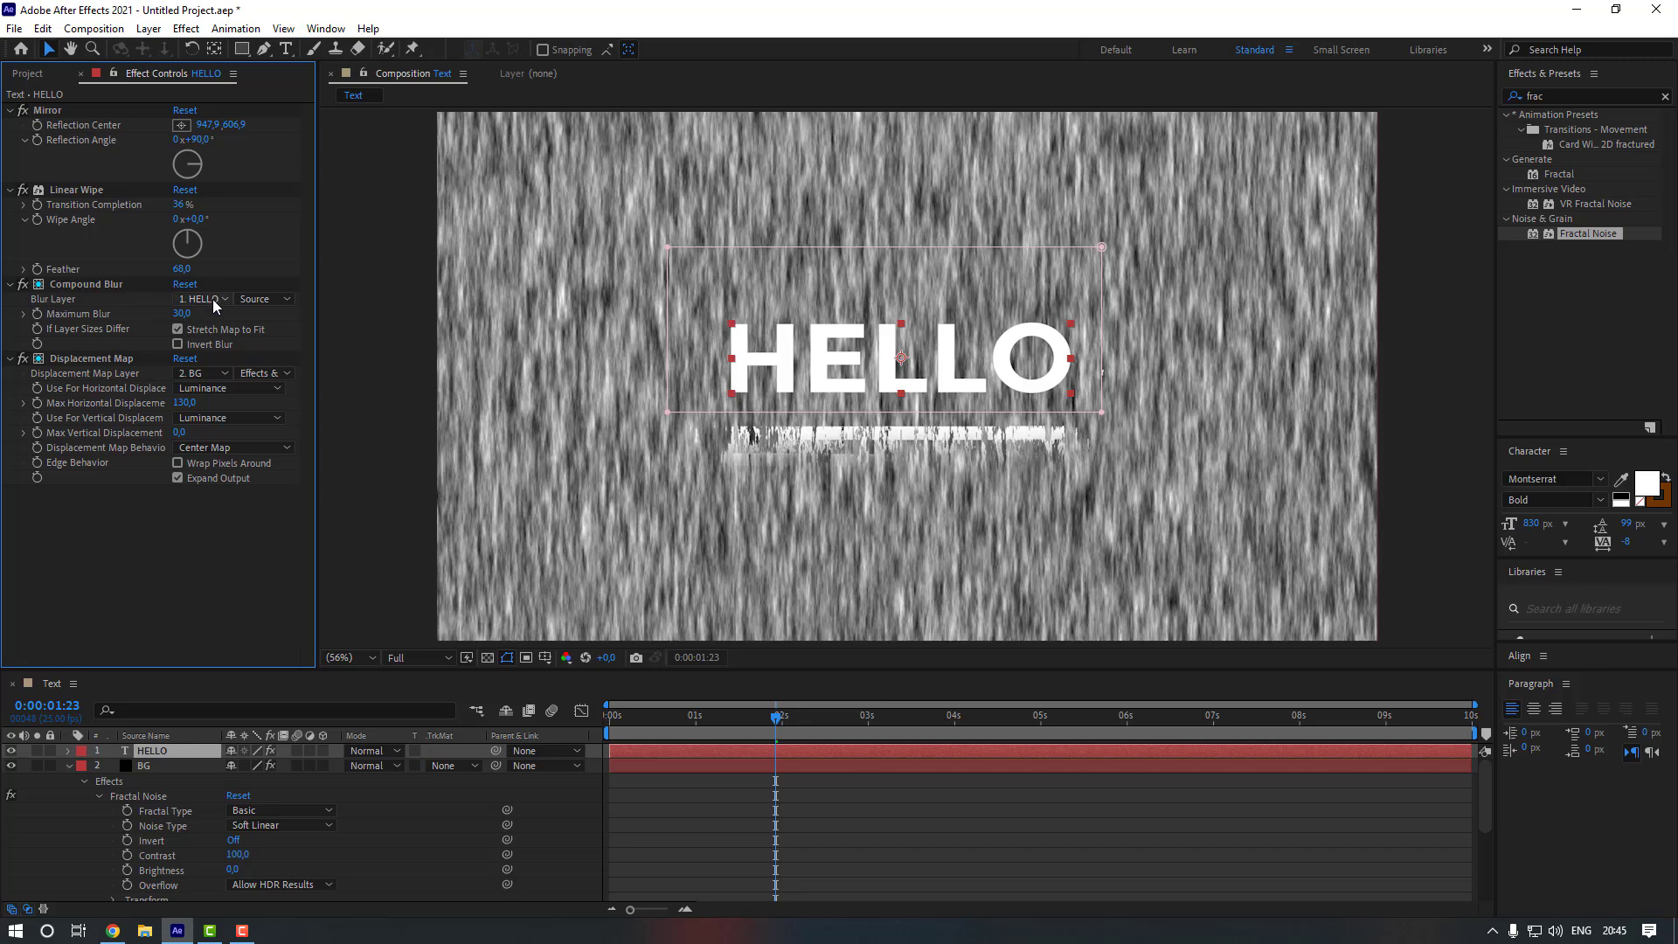
pyautogui.click(208, 299)
pyautogui.click(208, 360)
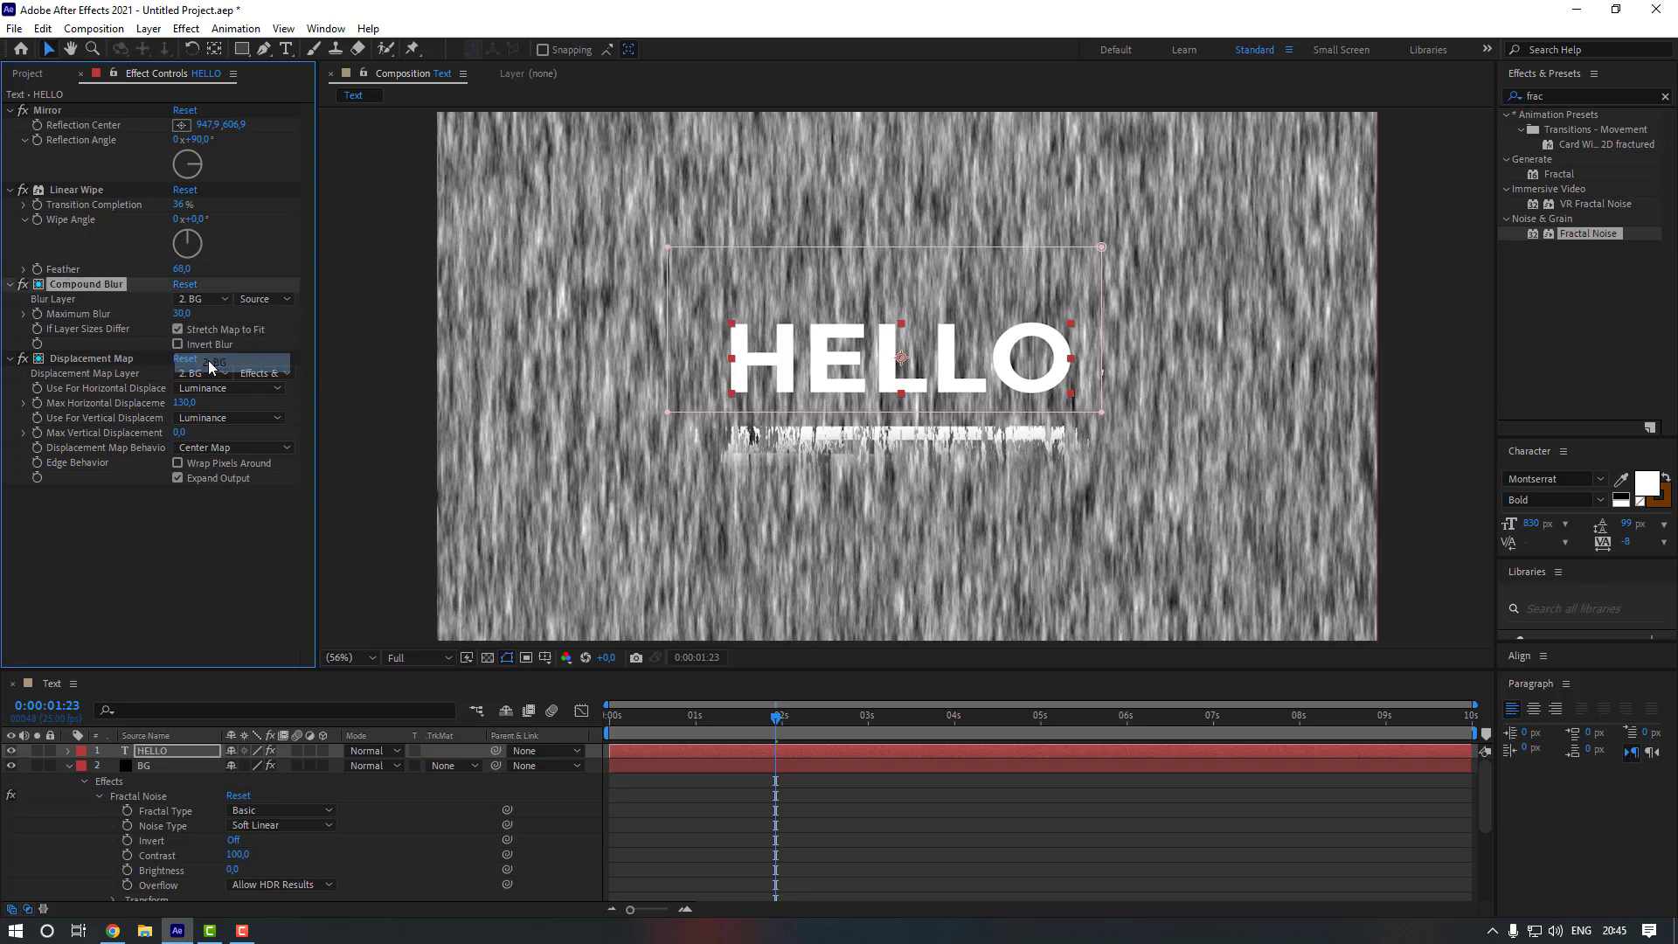
pyautogui.click(260, 300)
pyautogui.click(268, 356)
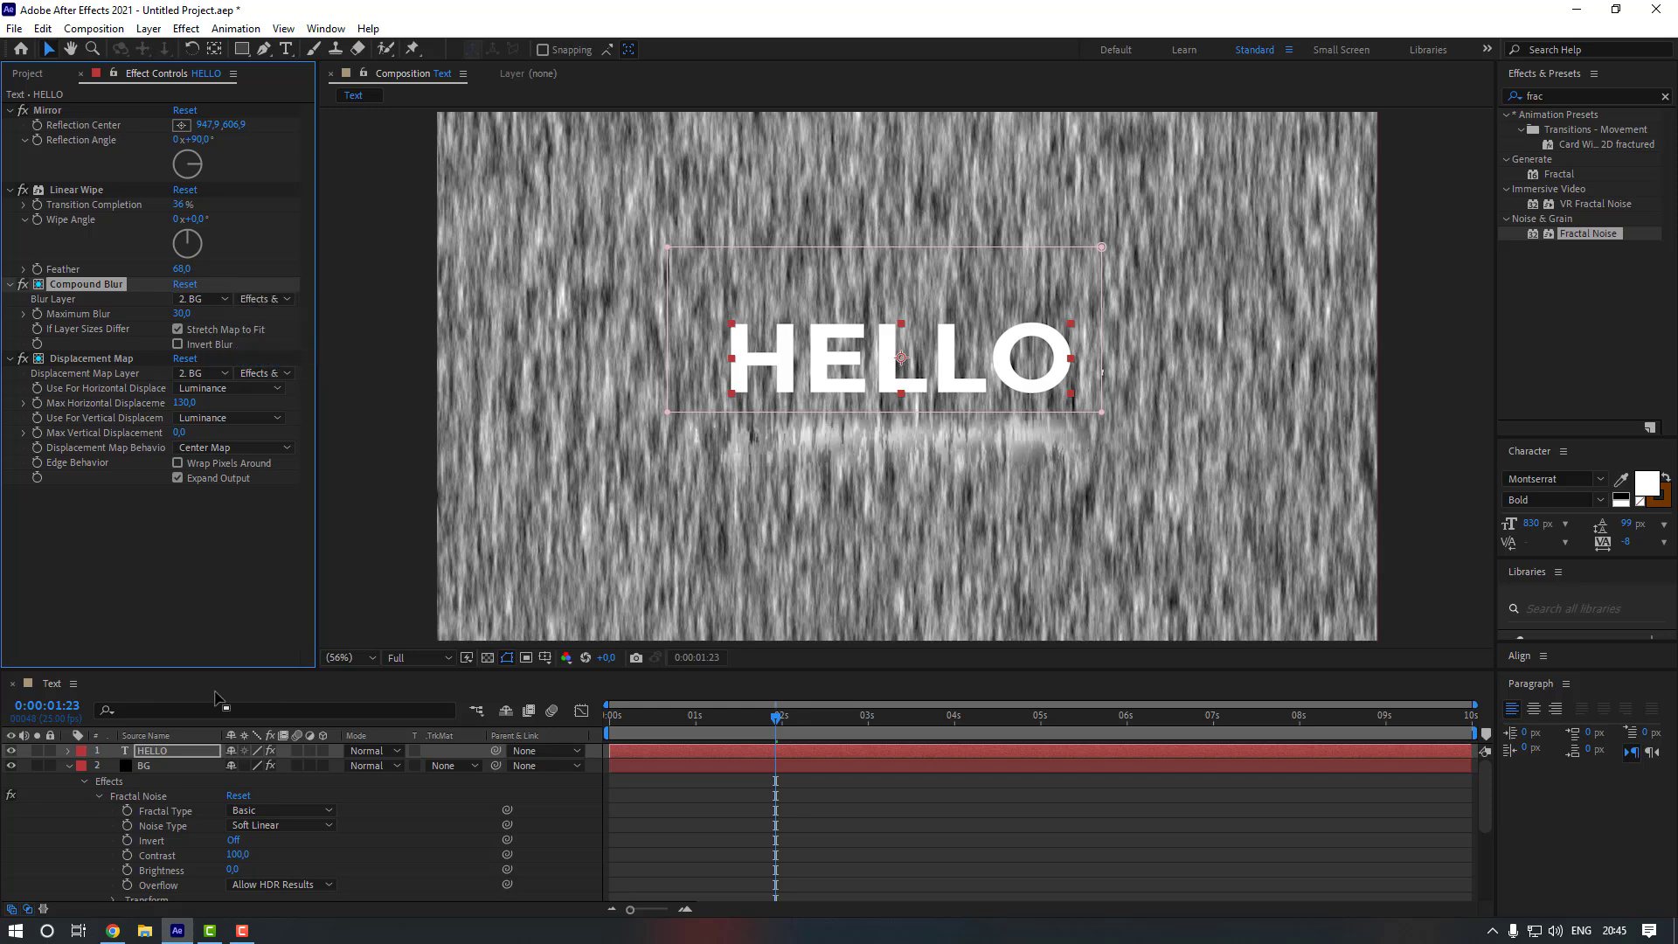
pyautogui.click(212, 695)
# Change the composition's background color to black in the Composition Settings
pyautogui.rightClick(369, 432)
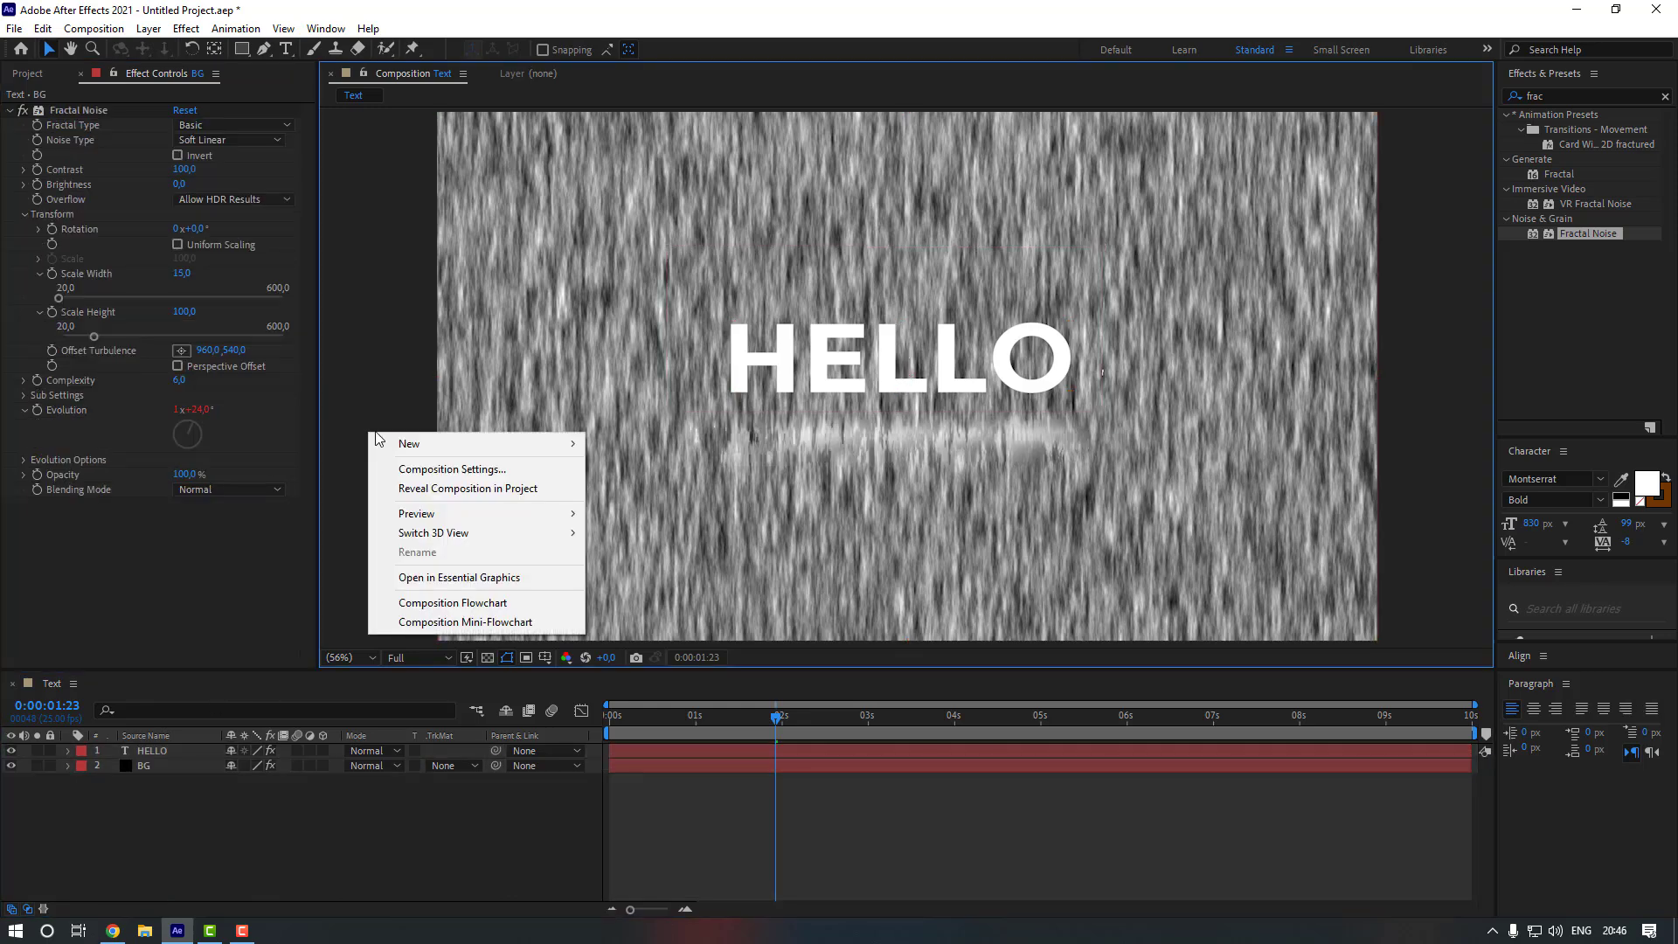
pyautogui.click(389, 472)
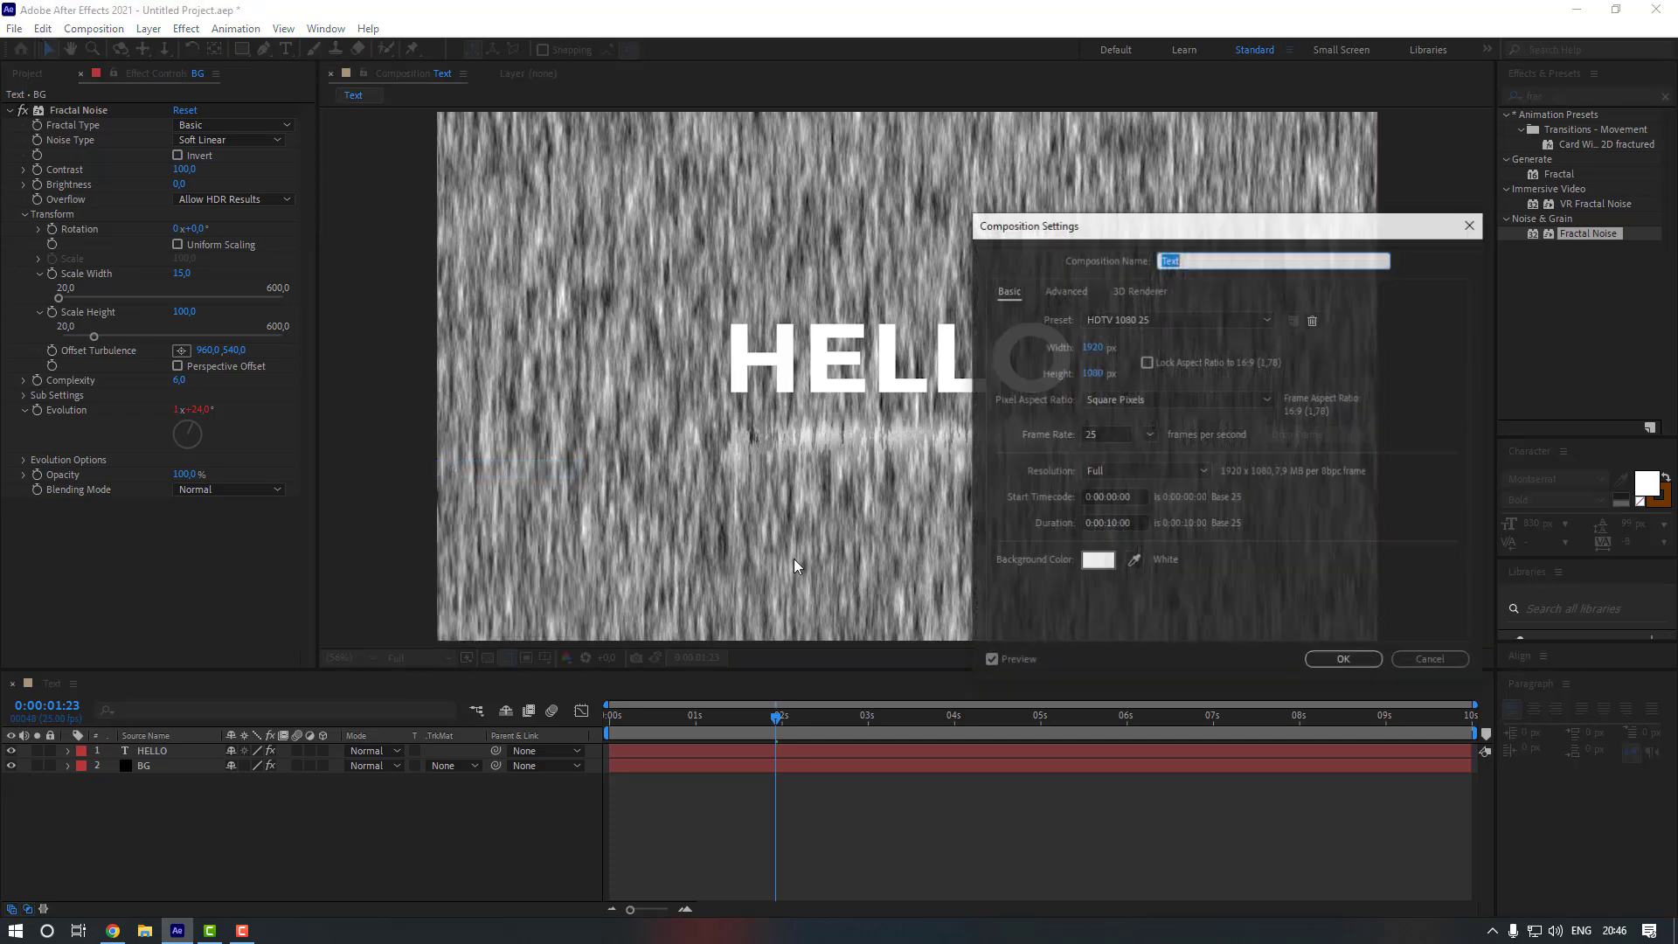
pyautogui.click(1098, 560)
pyautogui.moveTo(1206, 769); pyautogui.dragTo(1108, 864)
pyautogui.click(1557, 583)
pyautogui.click(1342, 661)
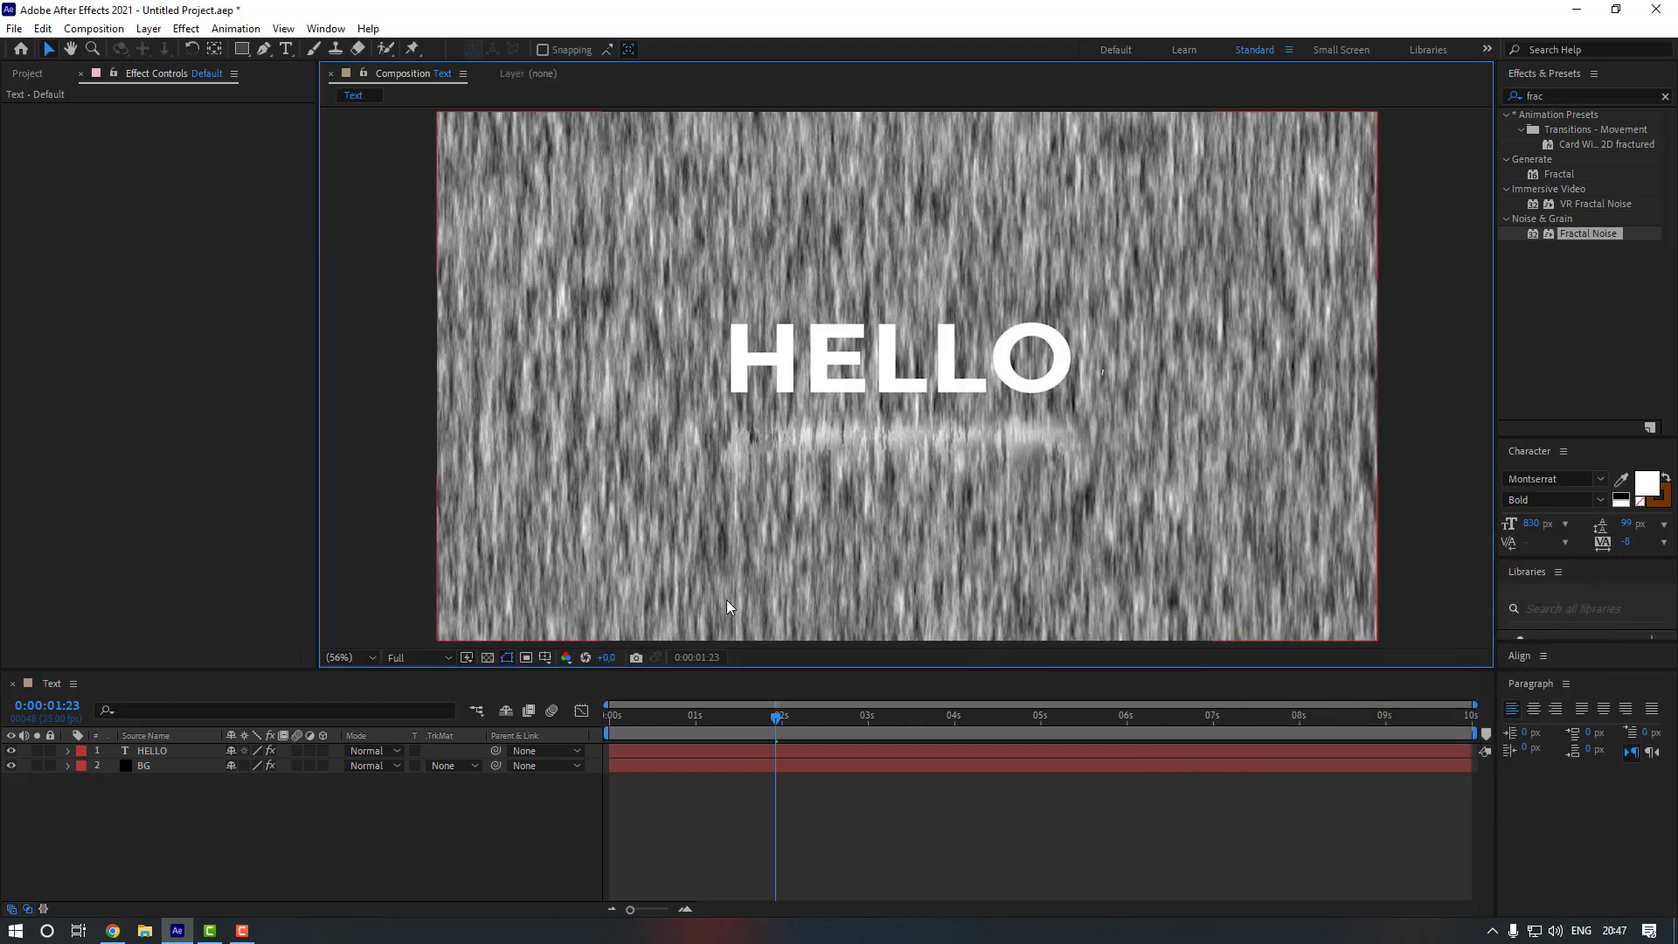
# Hide the BG layer and set Max Horizontal Displacement in the HELLO layer's Displacement Map to 13
pyautogui.click(149, 766)
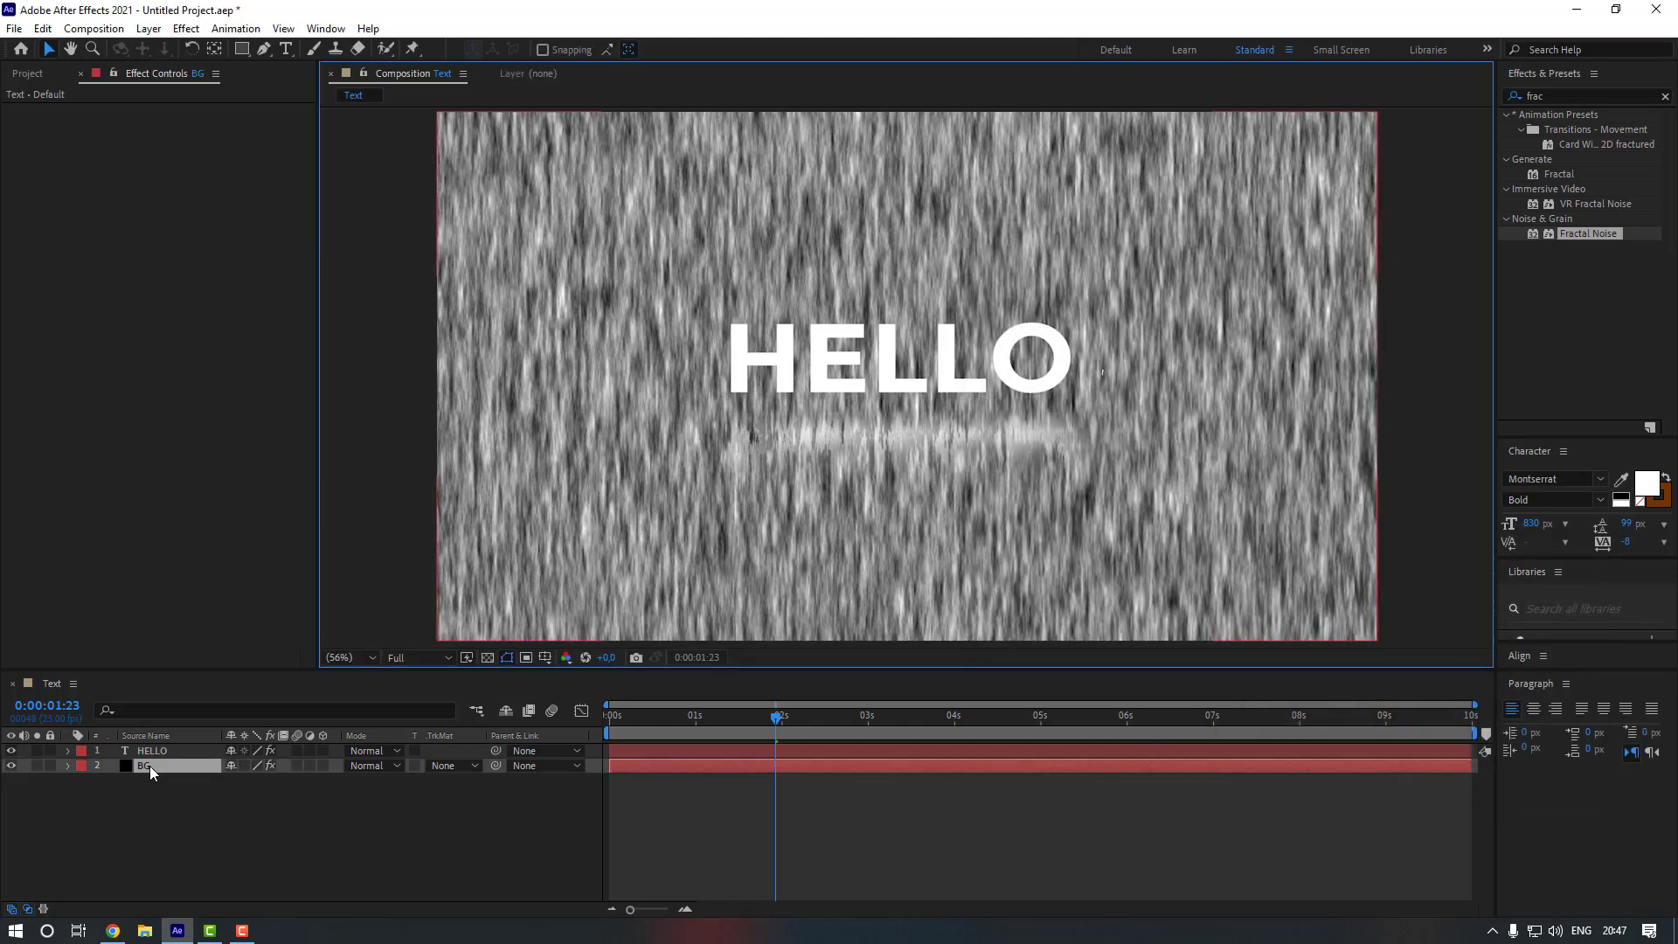
pyautogui.click(11, 765)
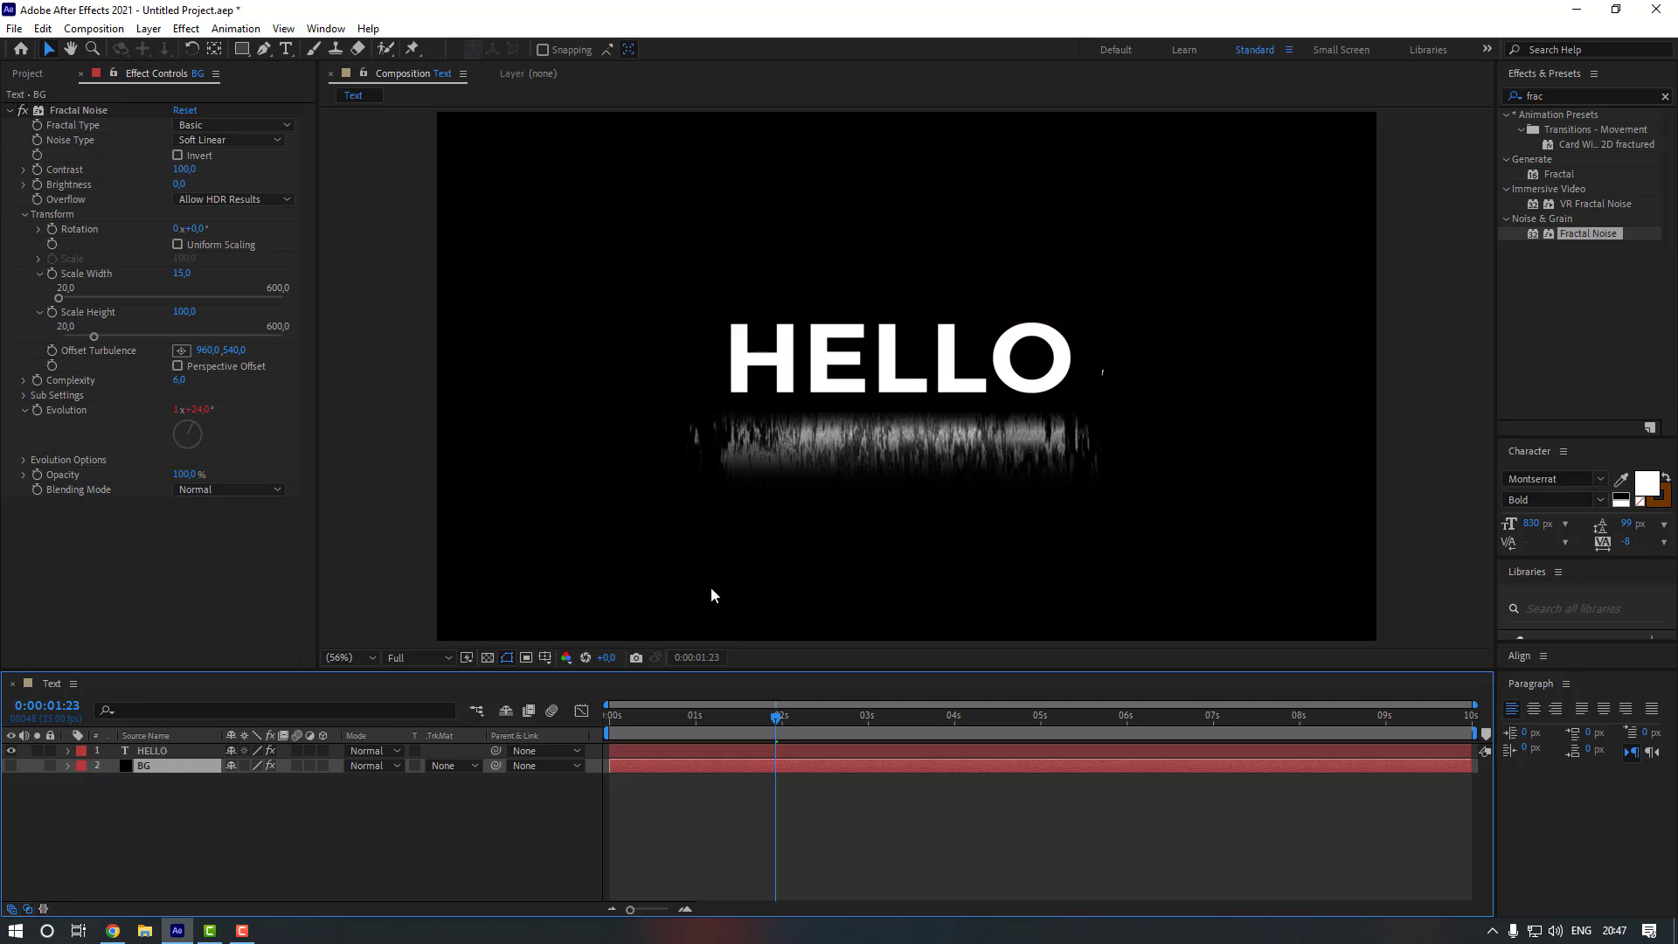
pyautogui.click(176, 749)
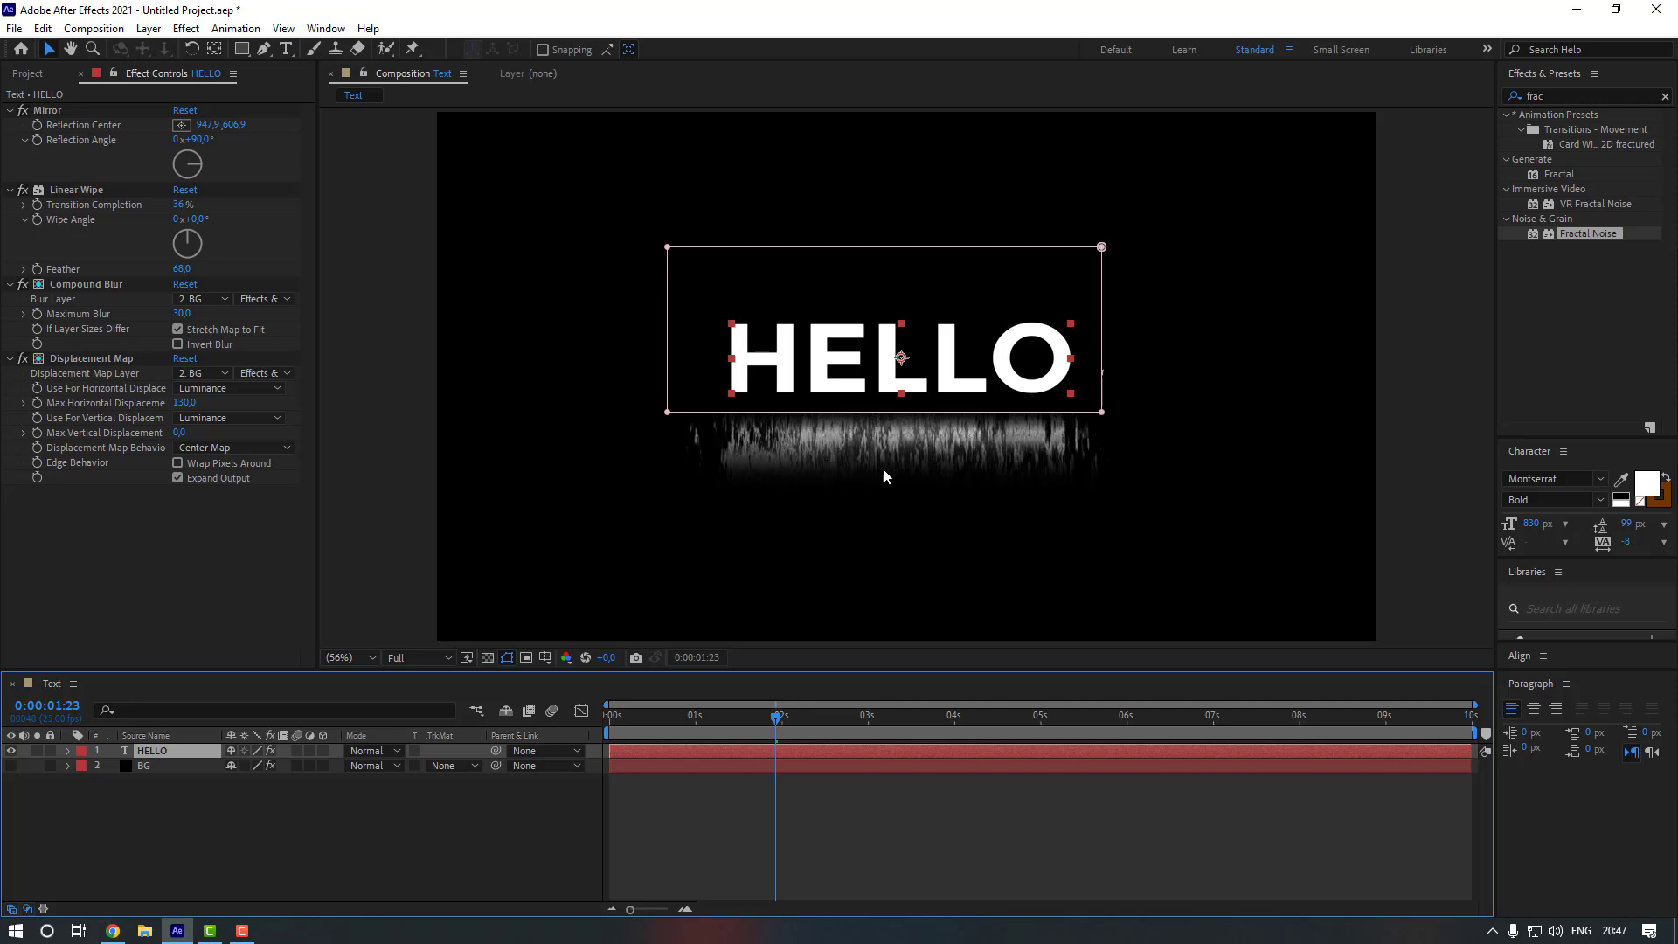
pyautogui.click(71, 410)
pyautogui.moveTo(174, 406); pyautogui.dragTo(108, 419)
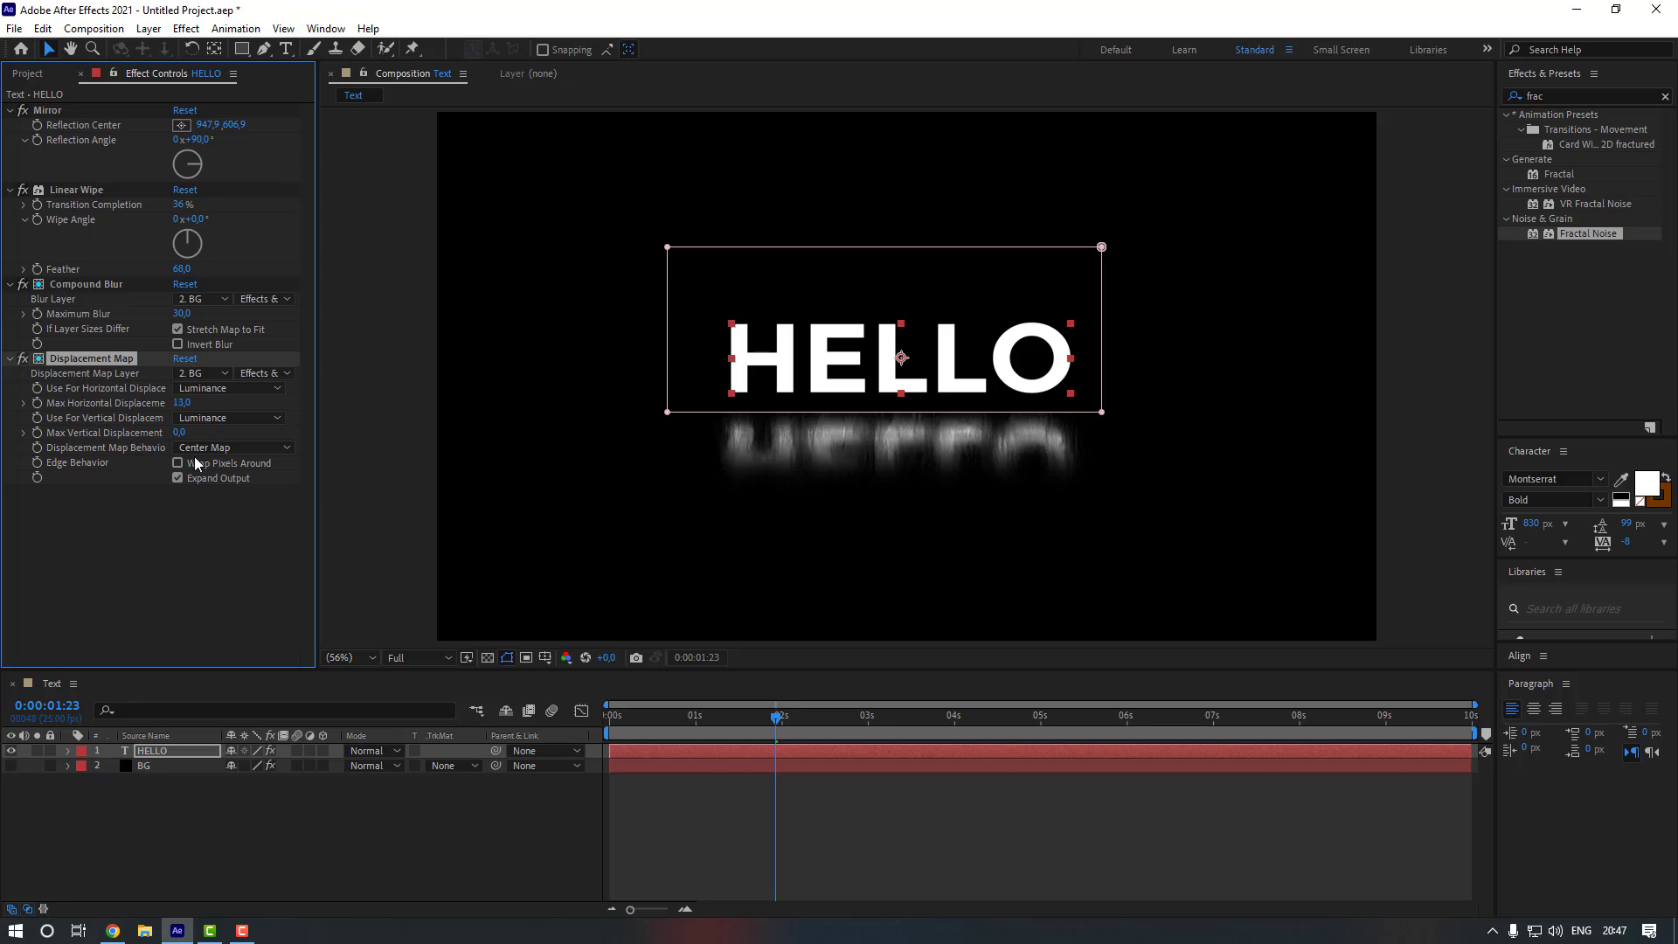
# Find the Transform effect and apply it to the HELLO layer
pyautogui.click(1564, 98)
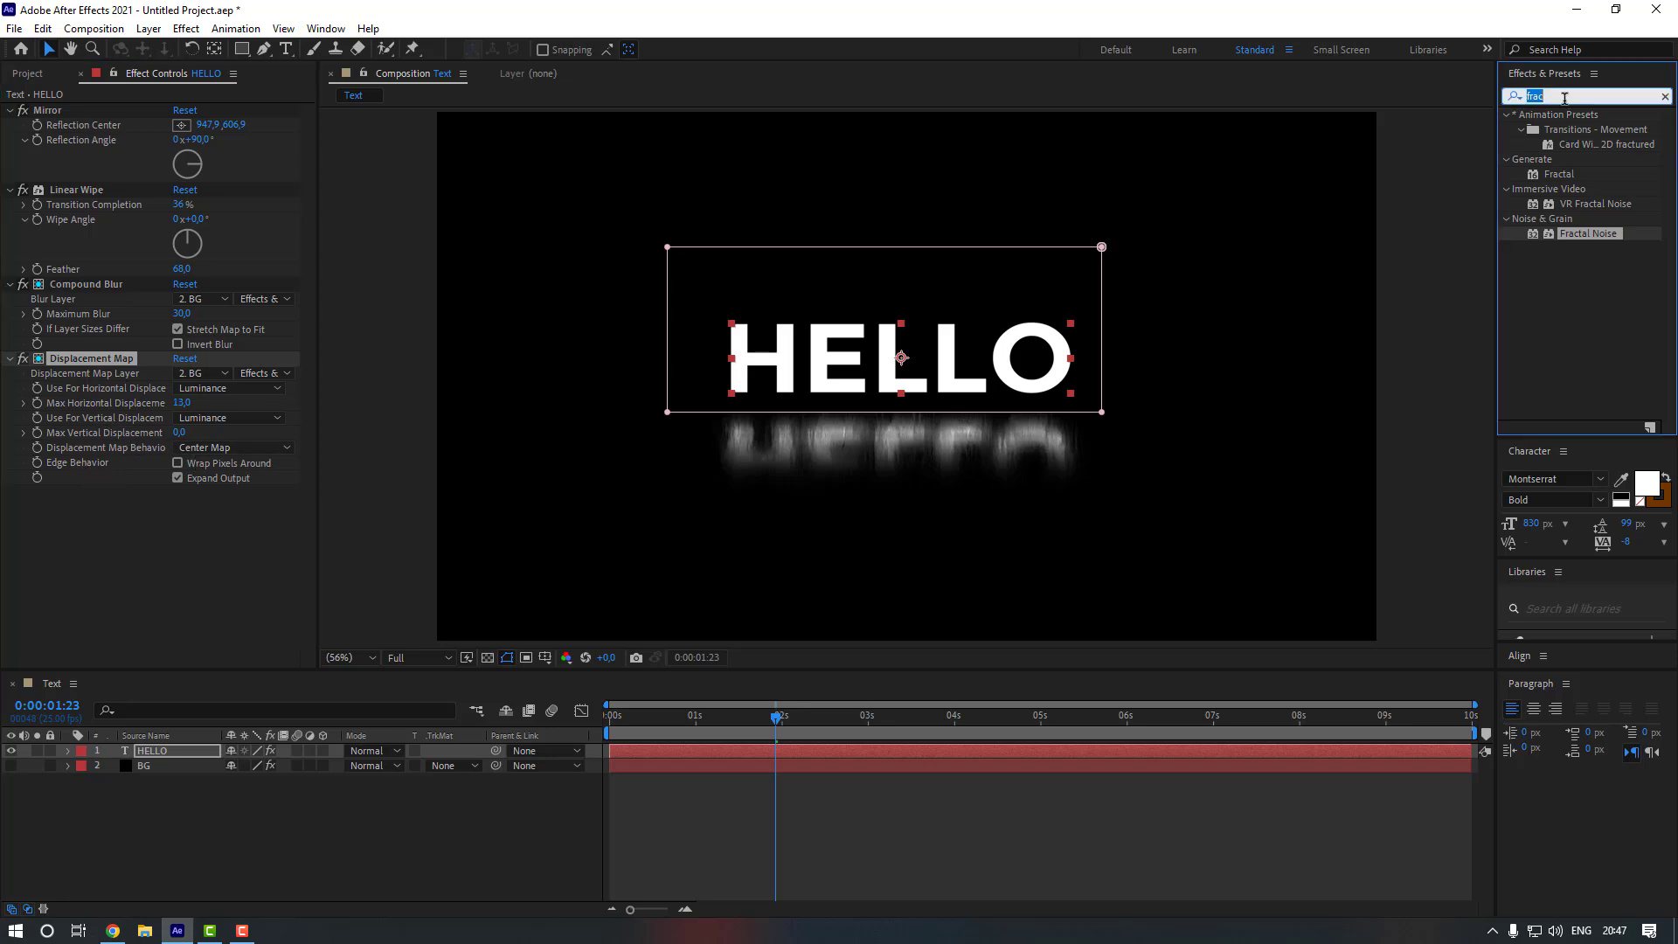
pyautogui.write('transfo')
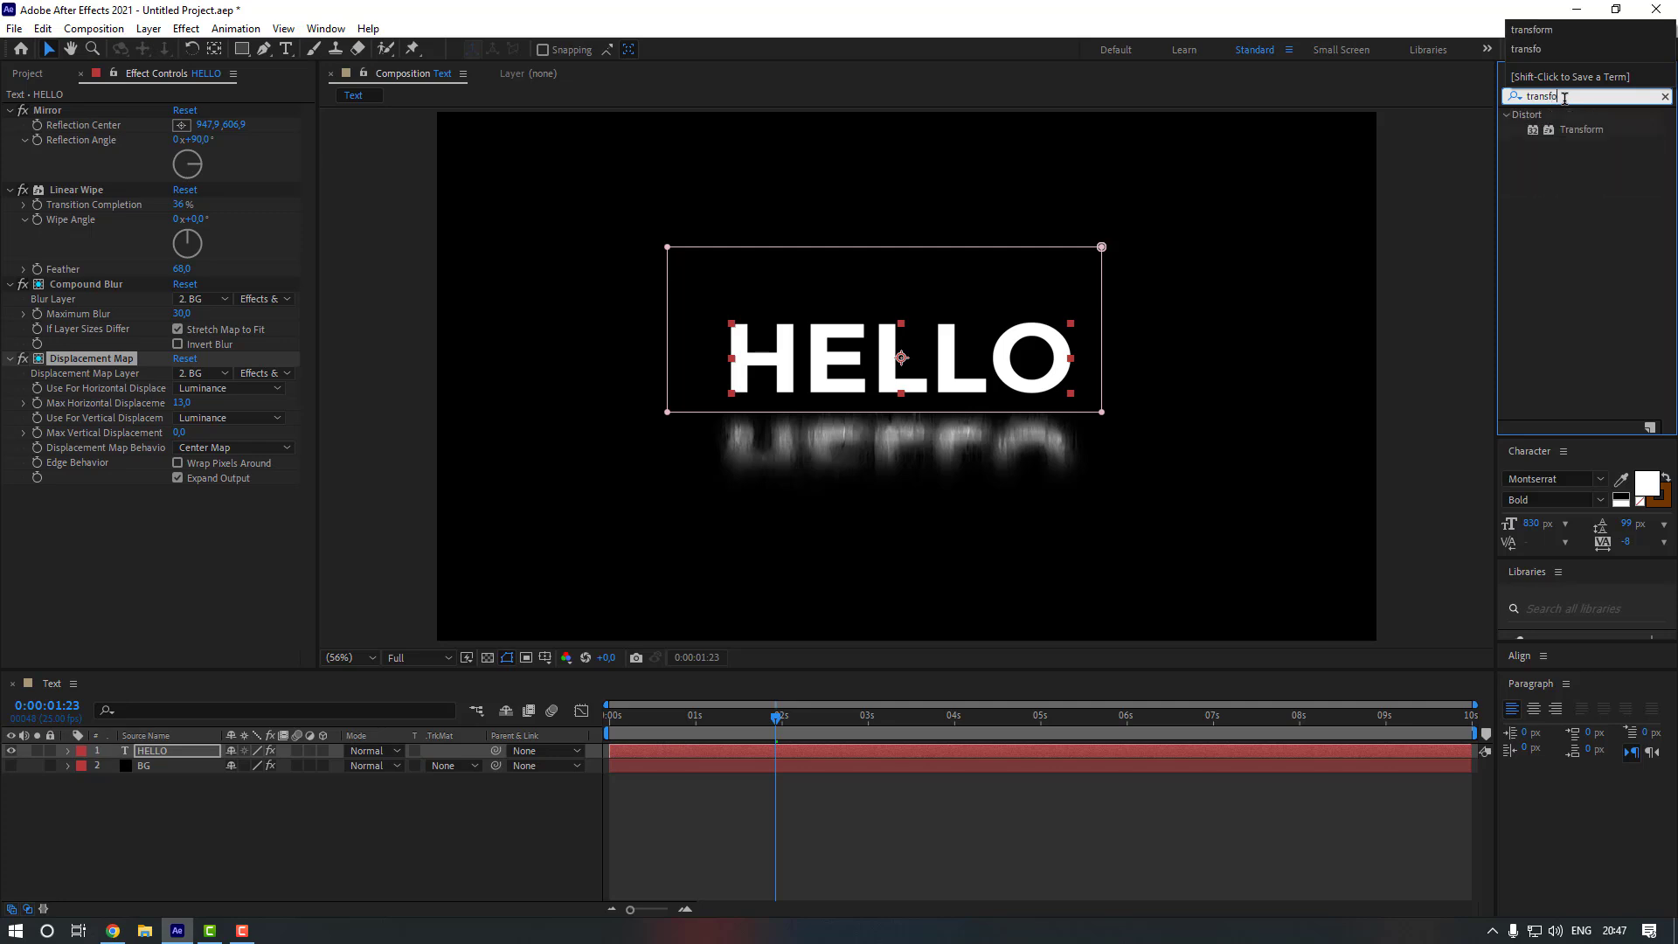
pyautogui.moveTo(1578, 130); pyautogui.dragTo(176, 748)
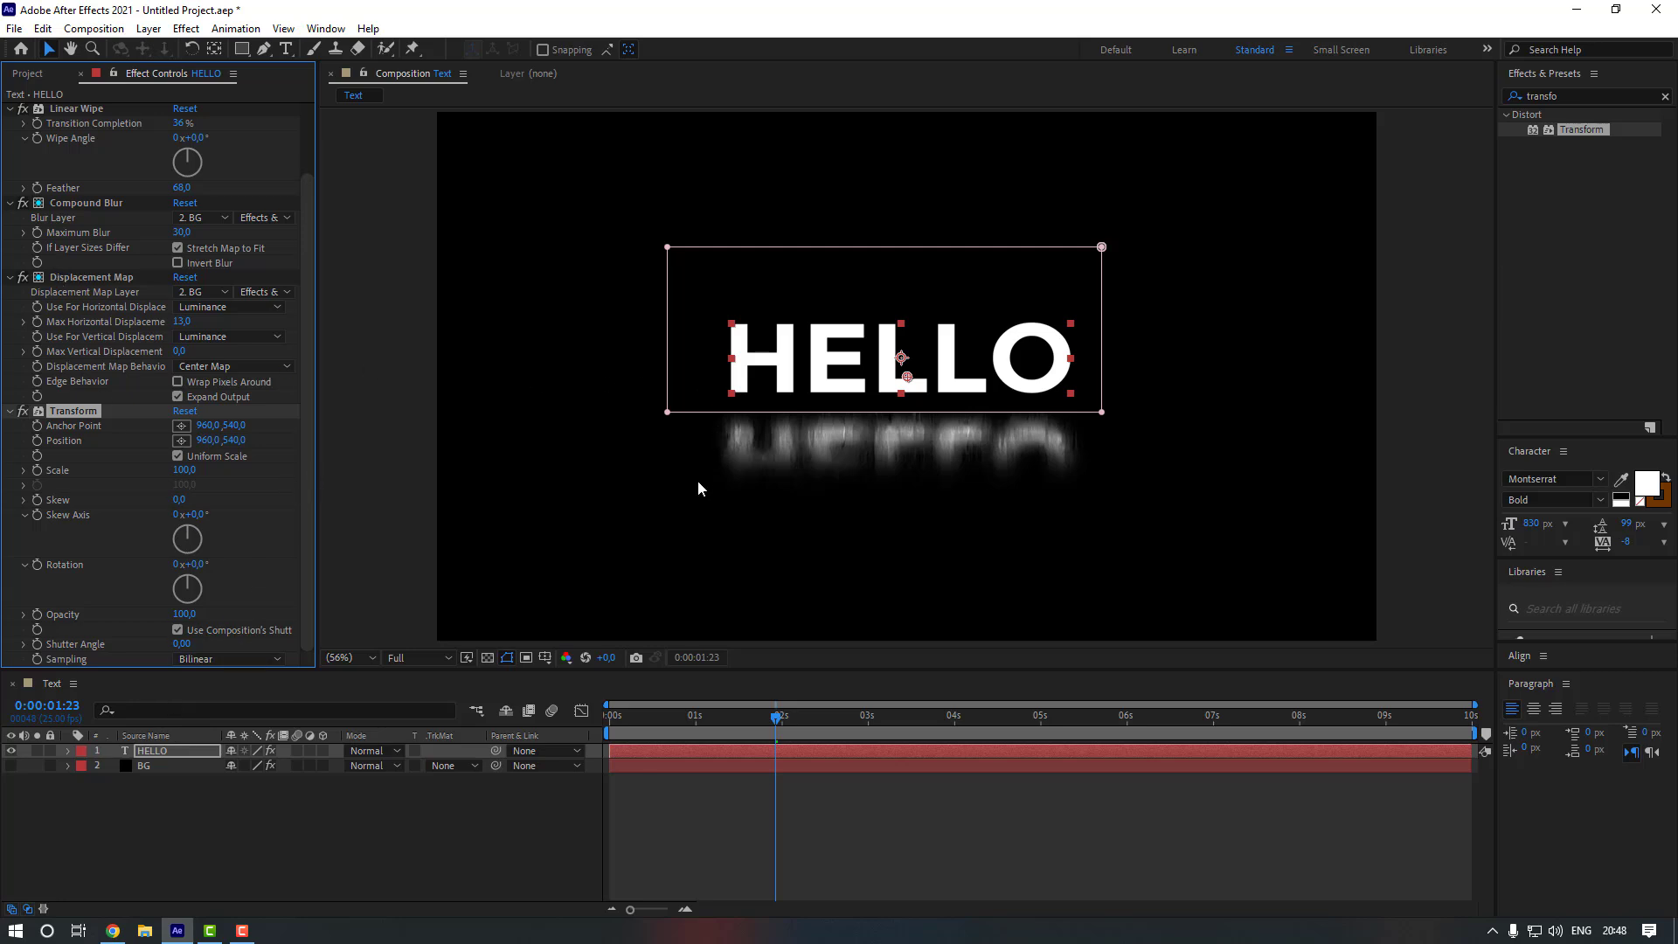
# Add a mask reference to Mask 1 in the Compositing Options of the HELLO layer's Transform effect
pyautogui.click(124, 753)
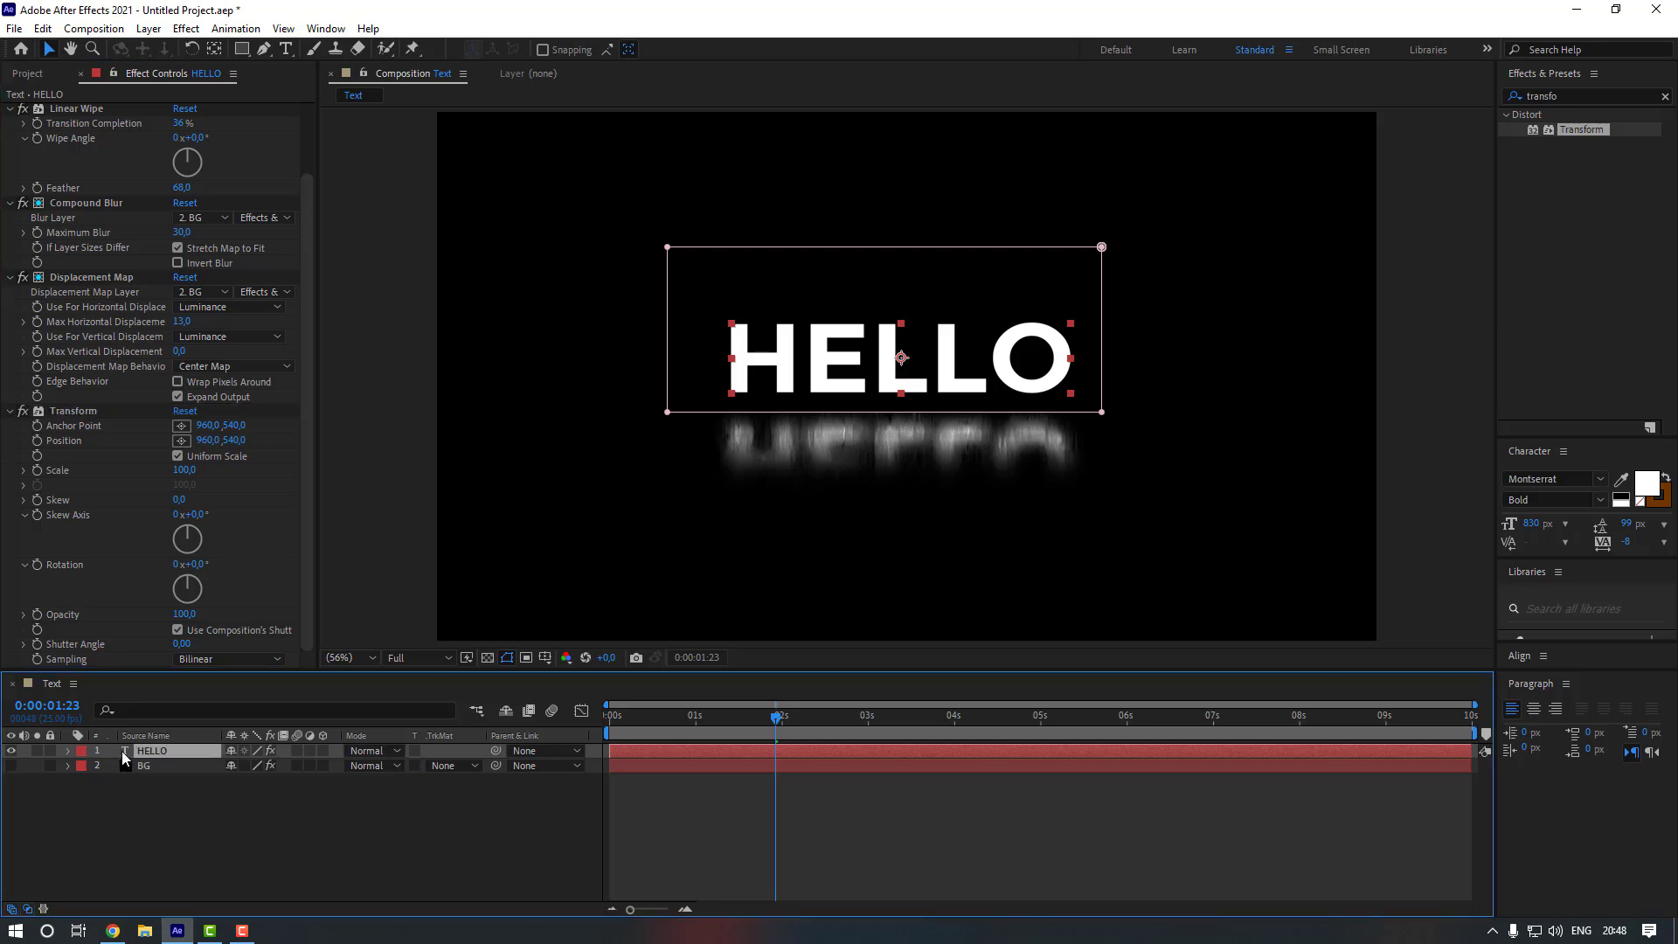
pyautogui.click(68, 751)
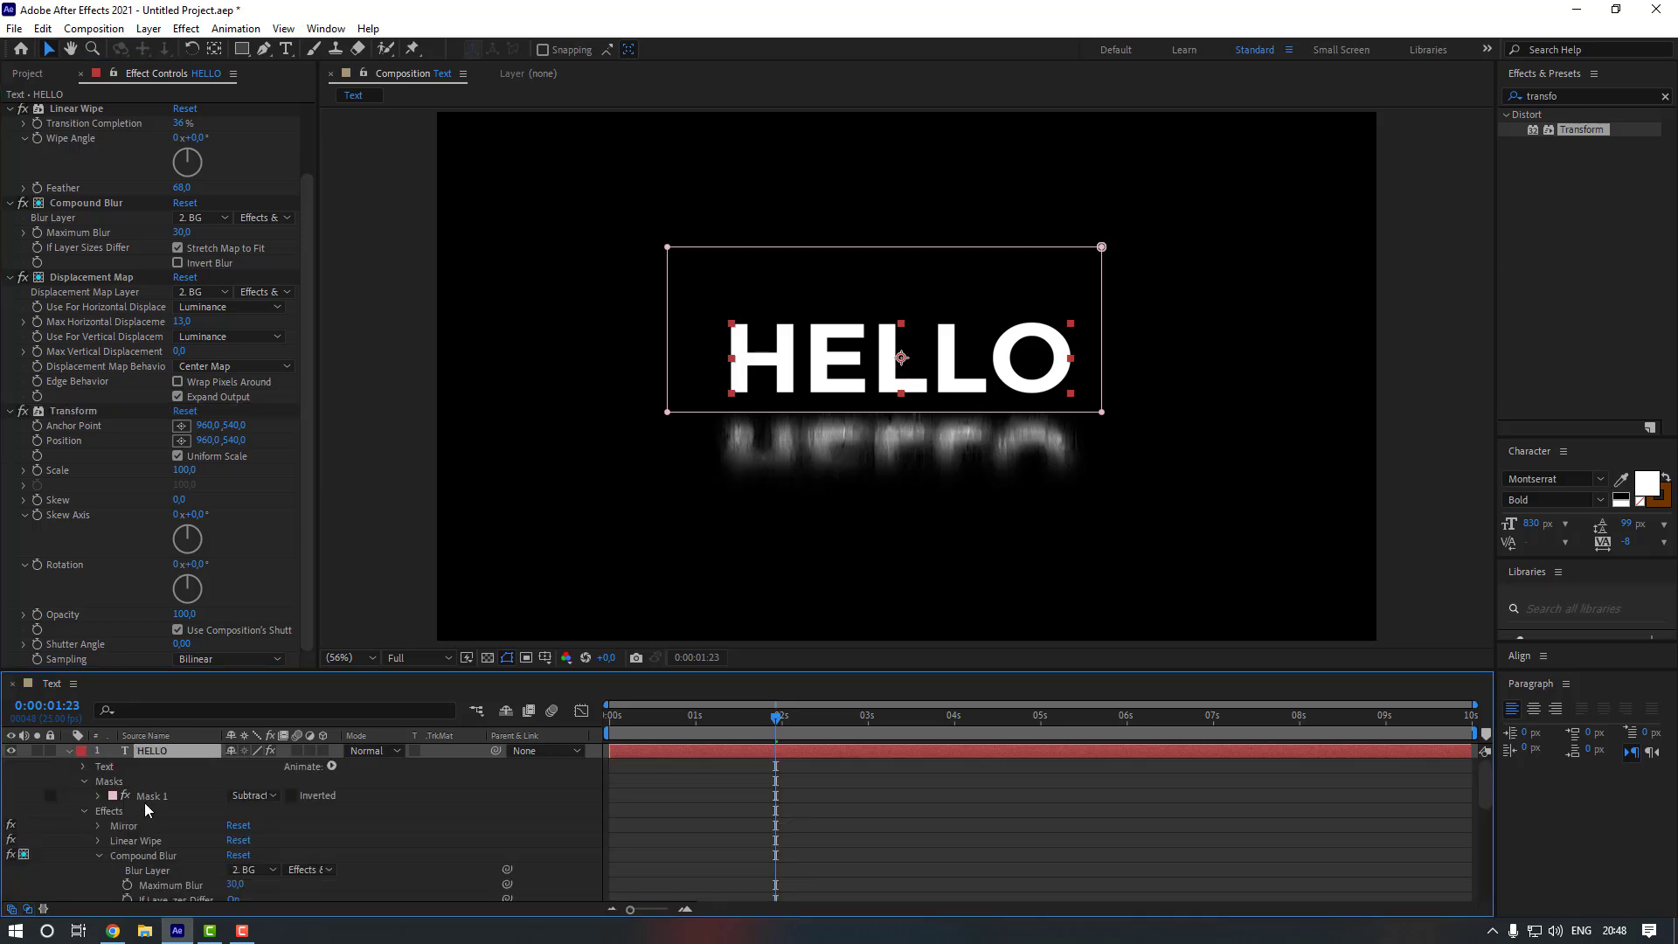
pyautogui.scroll(-1, 141, 810)
pyautogui.click(97, 810)
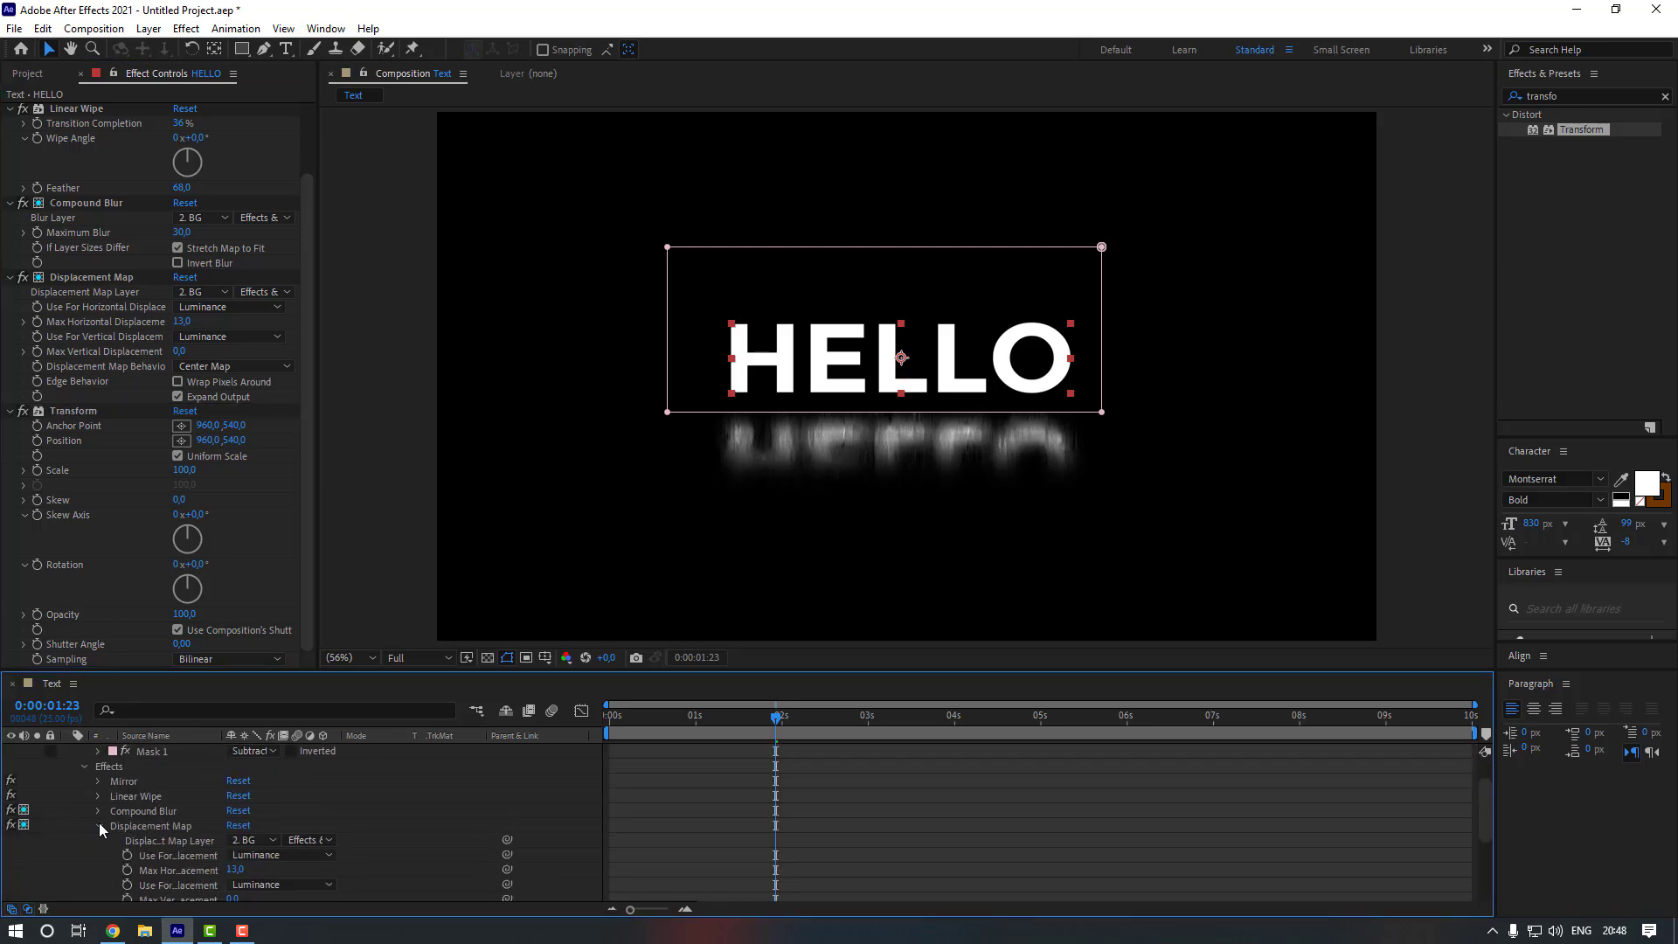
pyautogui.click(97, 864)
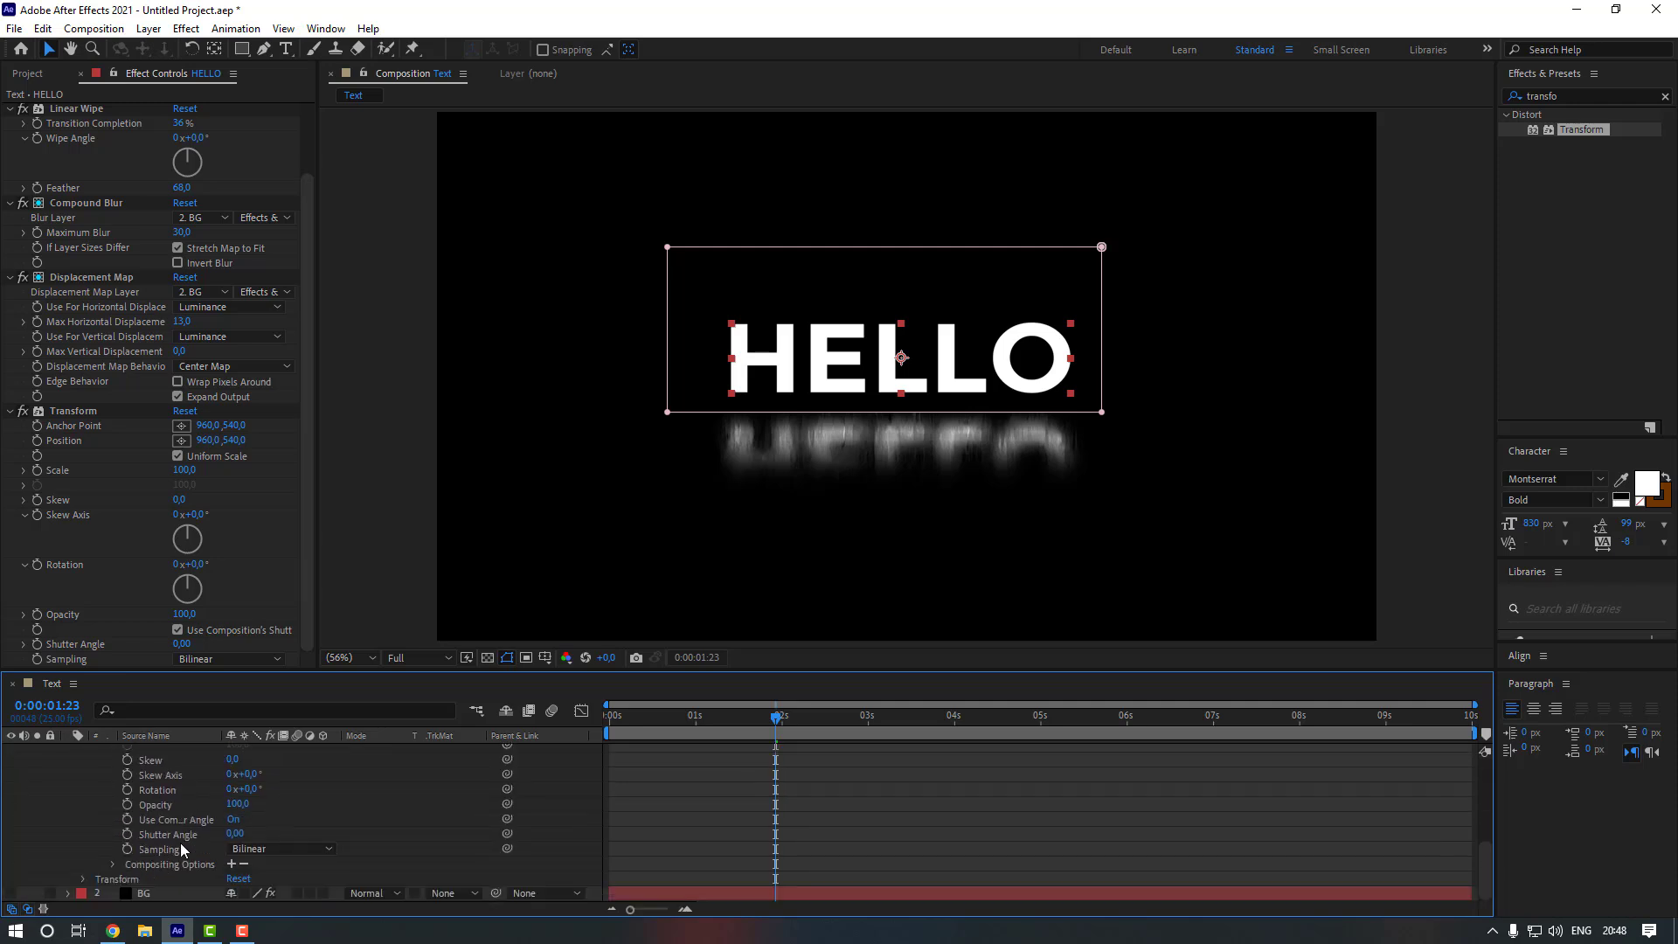
pyautogui.click(232, 863)
pyautogui.click(245, 848)
pyautogui.click(264, 894)
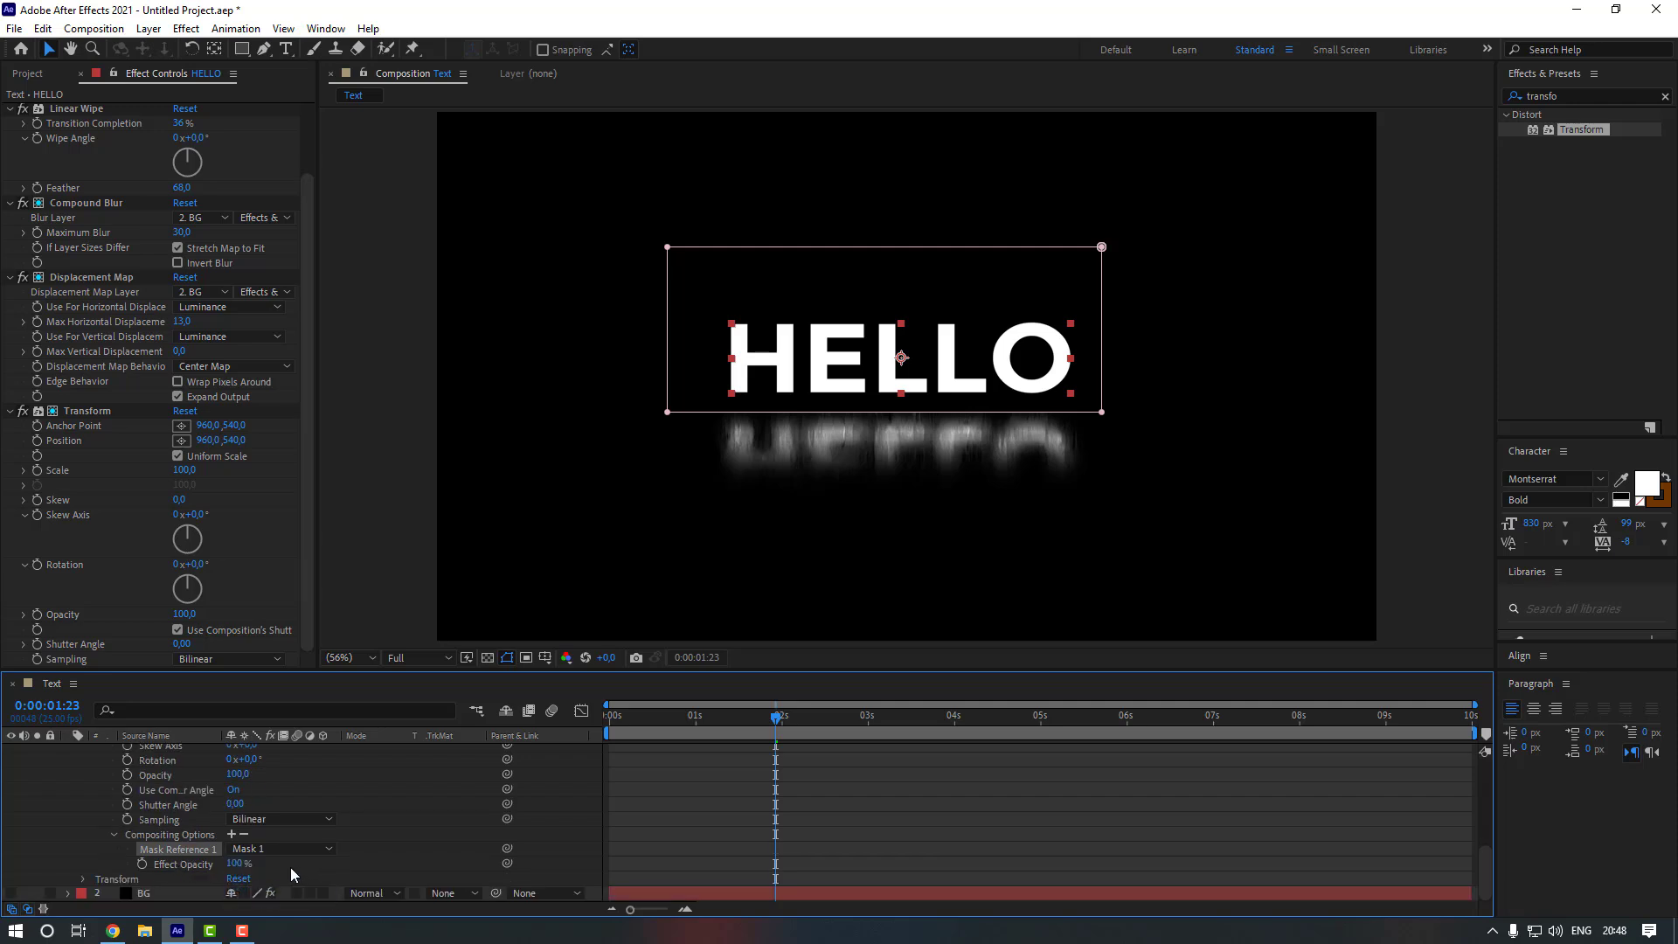
# Collapse the HELLO layer's properties and set the Transform effect's Opacity to 59
pyautogui.click(113, 834)
pyautogui.scroll(5, 115, 836)
pyautogui.click(100, 885)
pyautogui.click(68, 751)
pyautogui.click(263, 498)
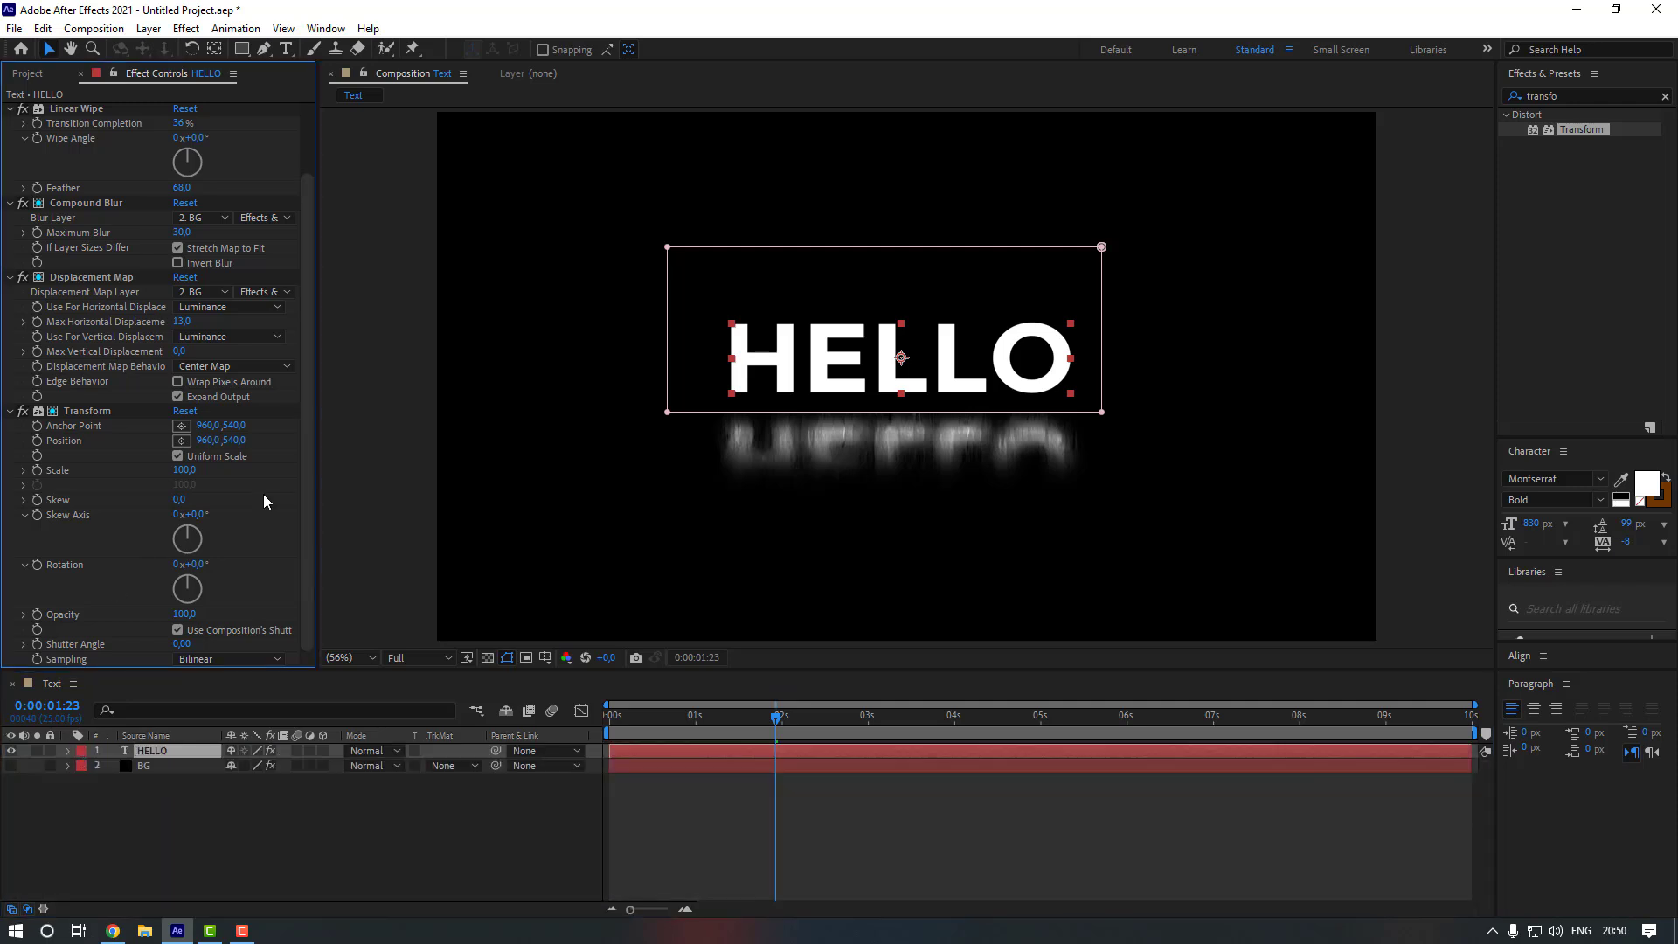
pyautogui.moveTo(183, 616); pyautogui.dragTo(145, 621)
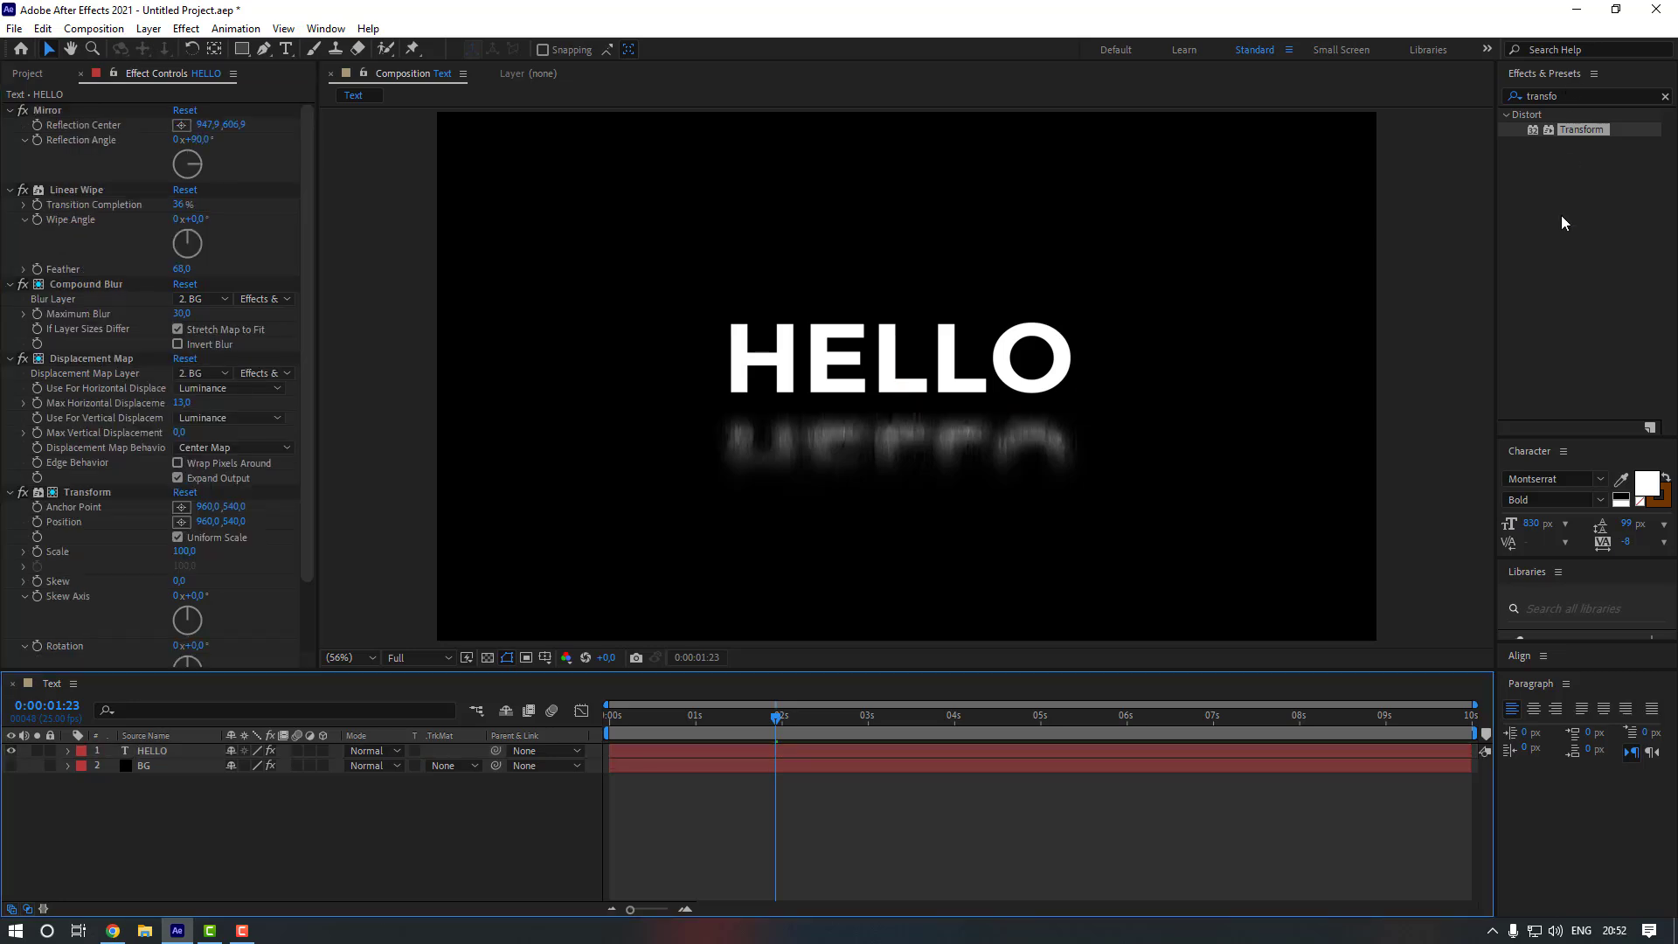
# Apply a second Transform effect to the HELLO layer
pyautogui.click(1565, 220)
pyautogui.click(1584, 130)
pyautogui.moveTo(1584, 130); pyautogui.dragTo(153, 755)
# Collapse the Mirror, Linear Wipe, Compound Blur, Displacement Map and first Transform effects, leaving only the second Transform expanded
pyautogui.scroll(2, 92, 469)
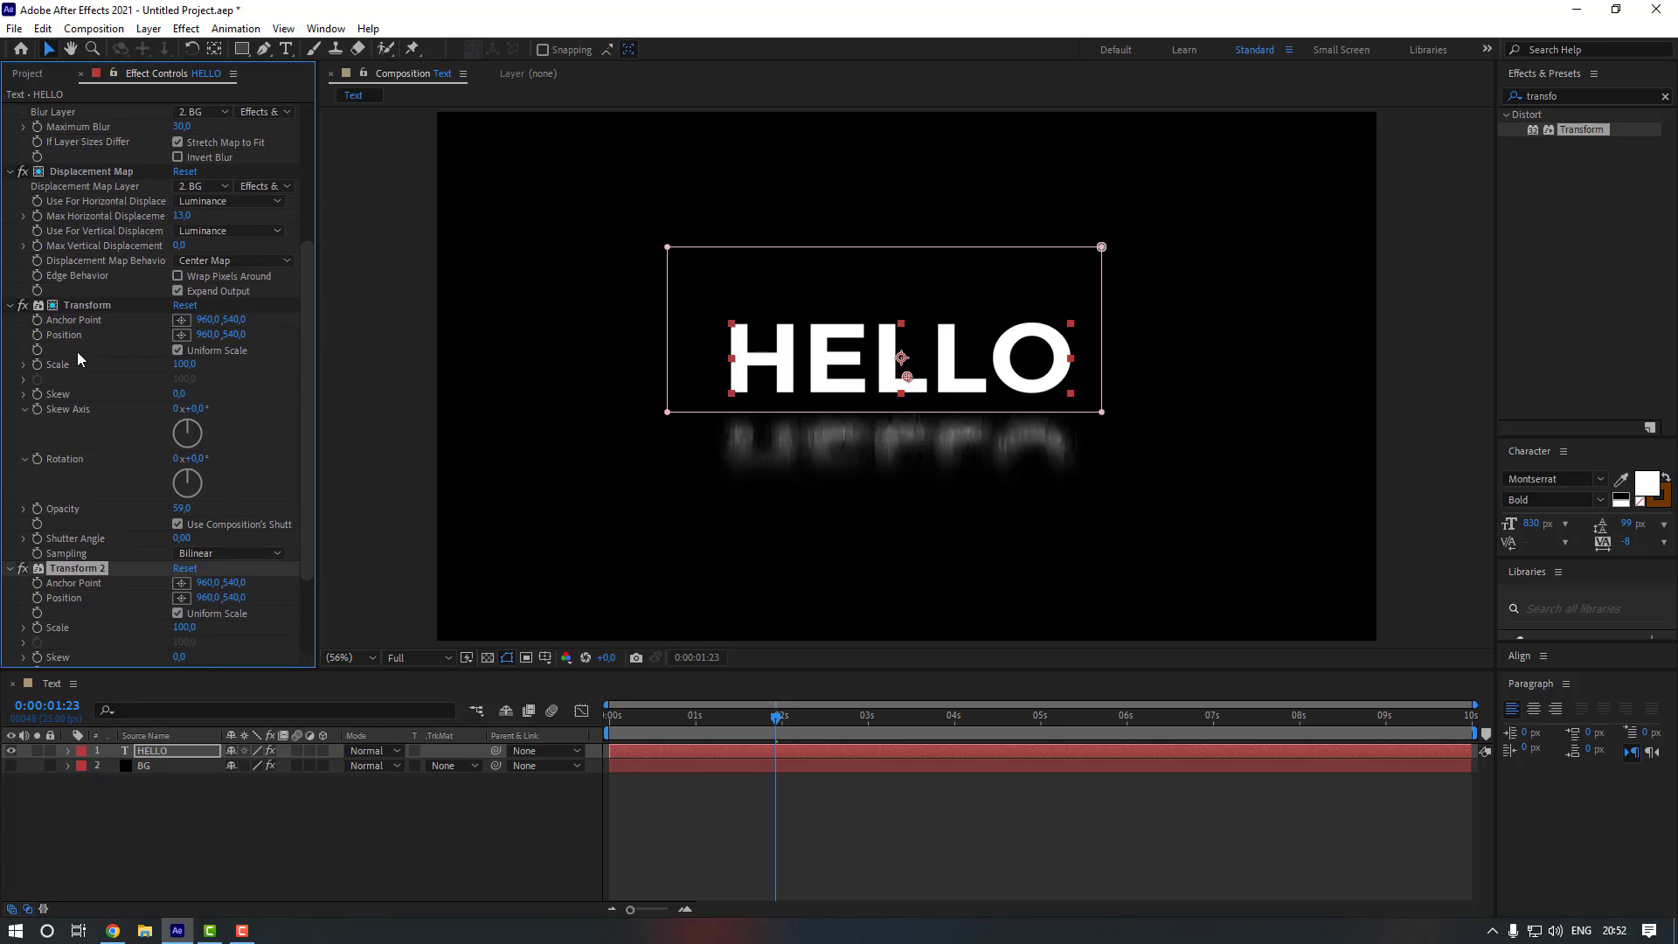
pyautogui.click(10, 317)
pyautogui.scroll(1, 9, 304)
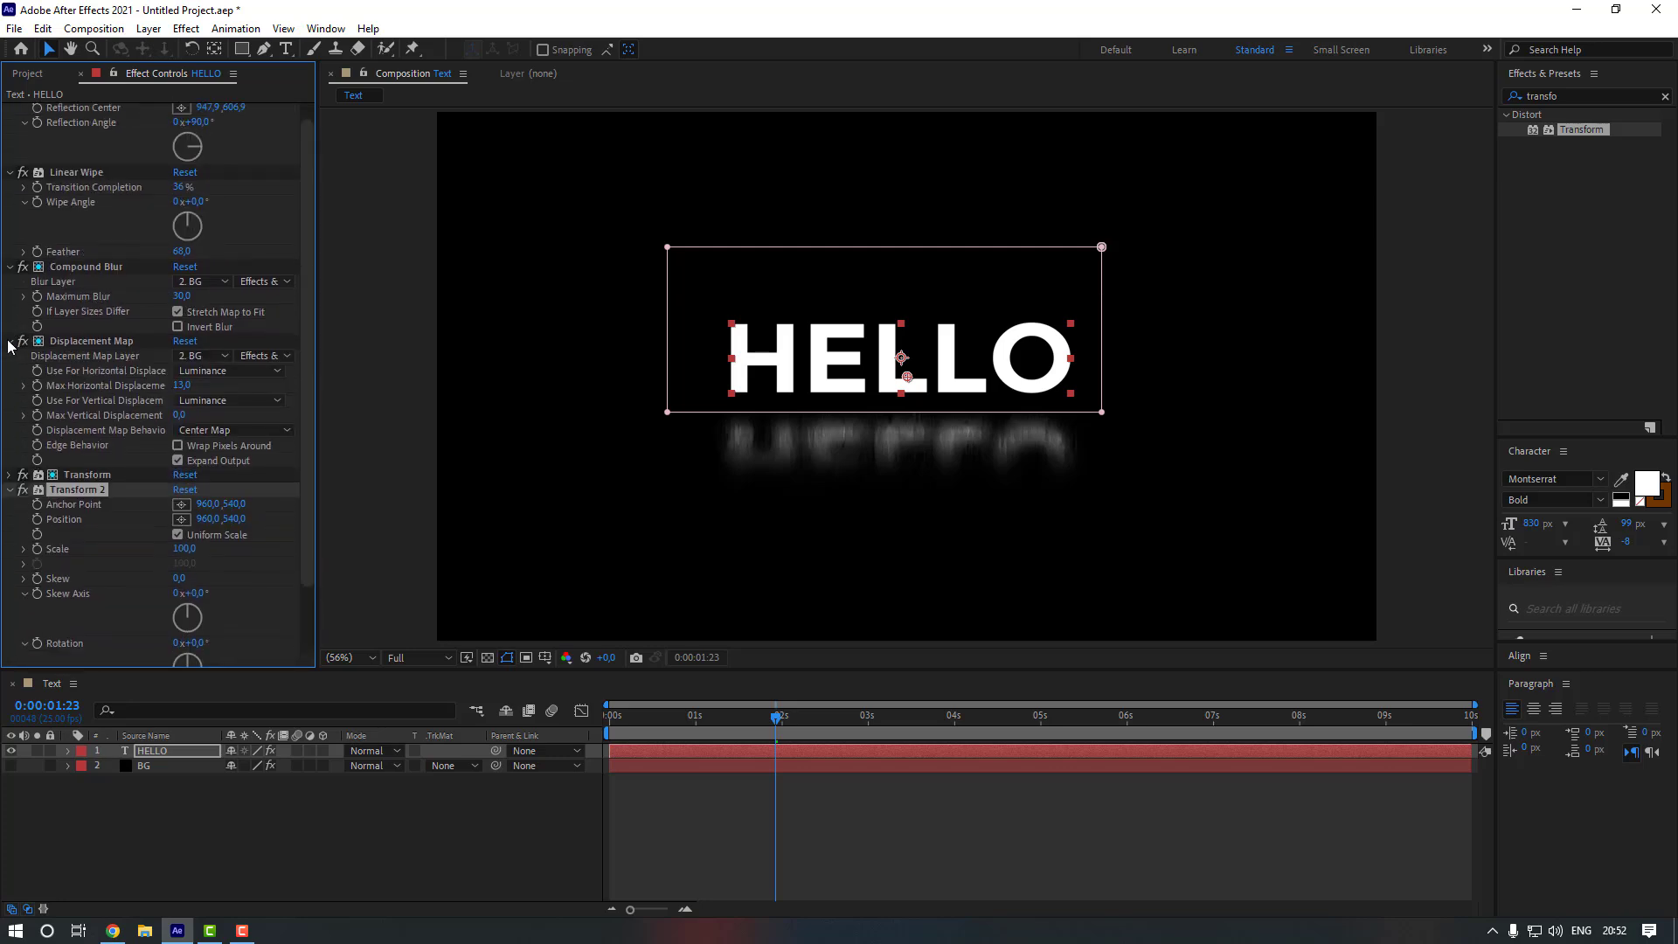
pyautogui.click(10, 342)
pyautogui.click(11, 286)
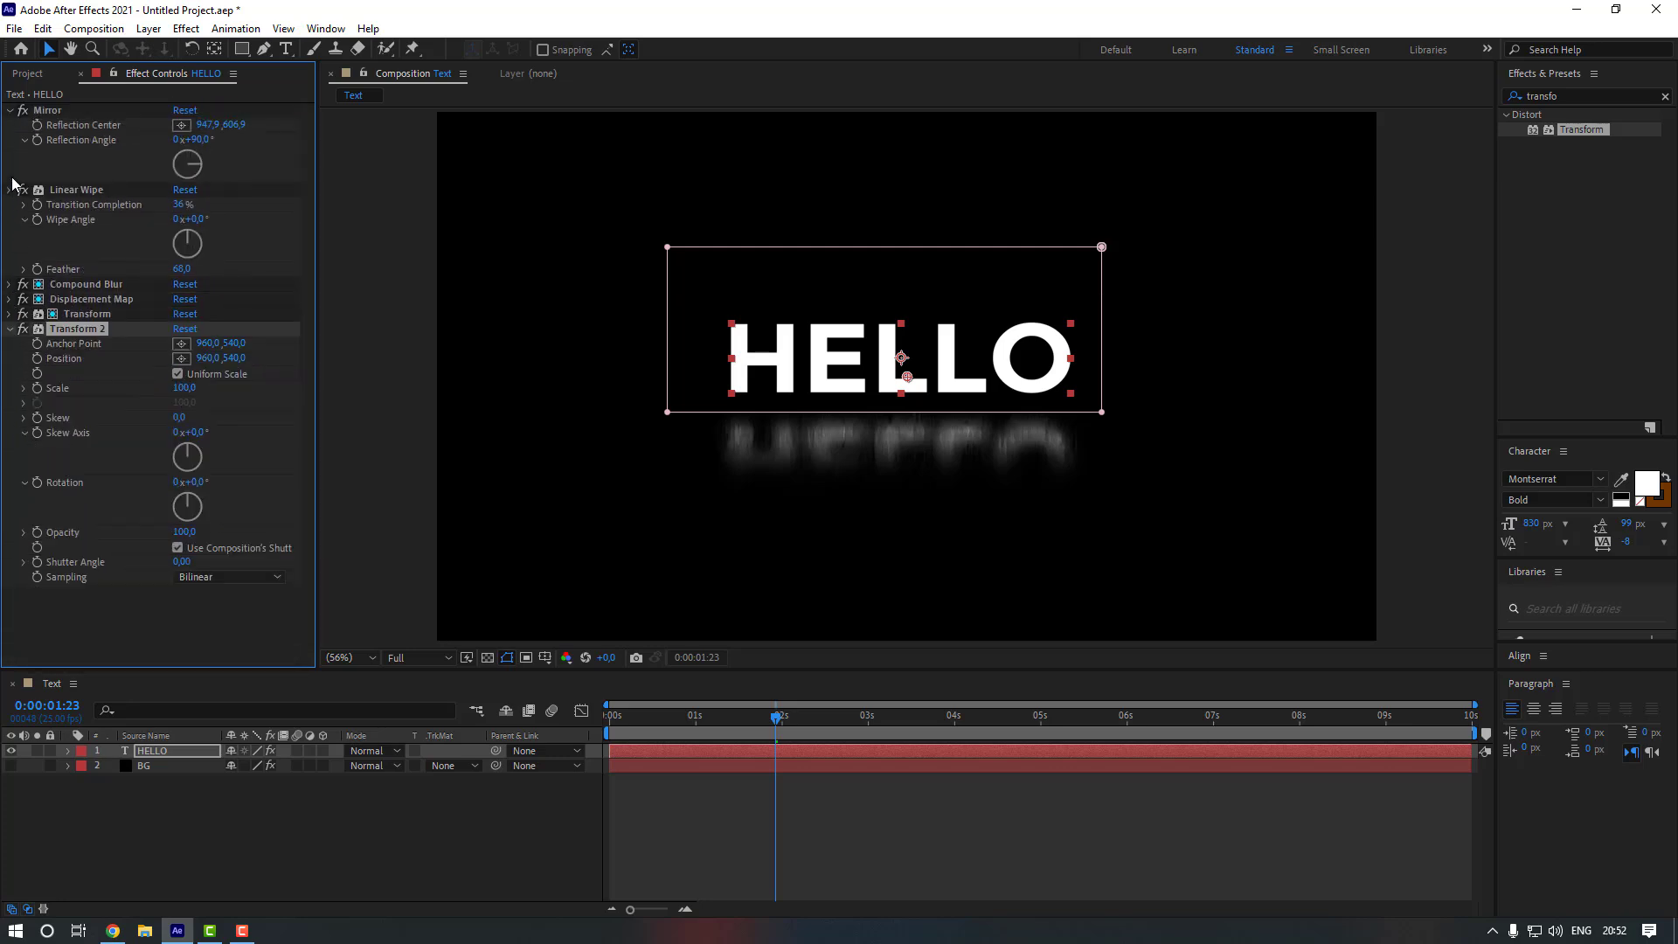
pyautogui.click(10, 190)
pyautogui.click(9, 110)
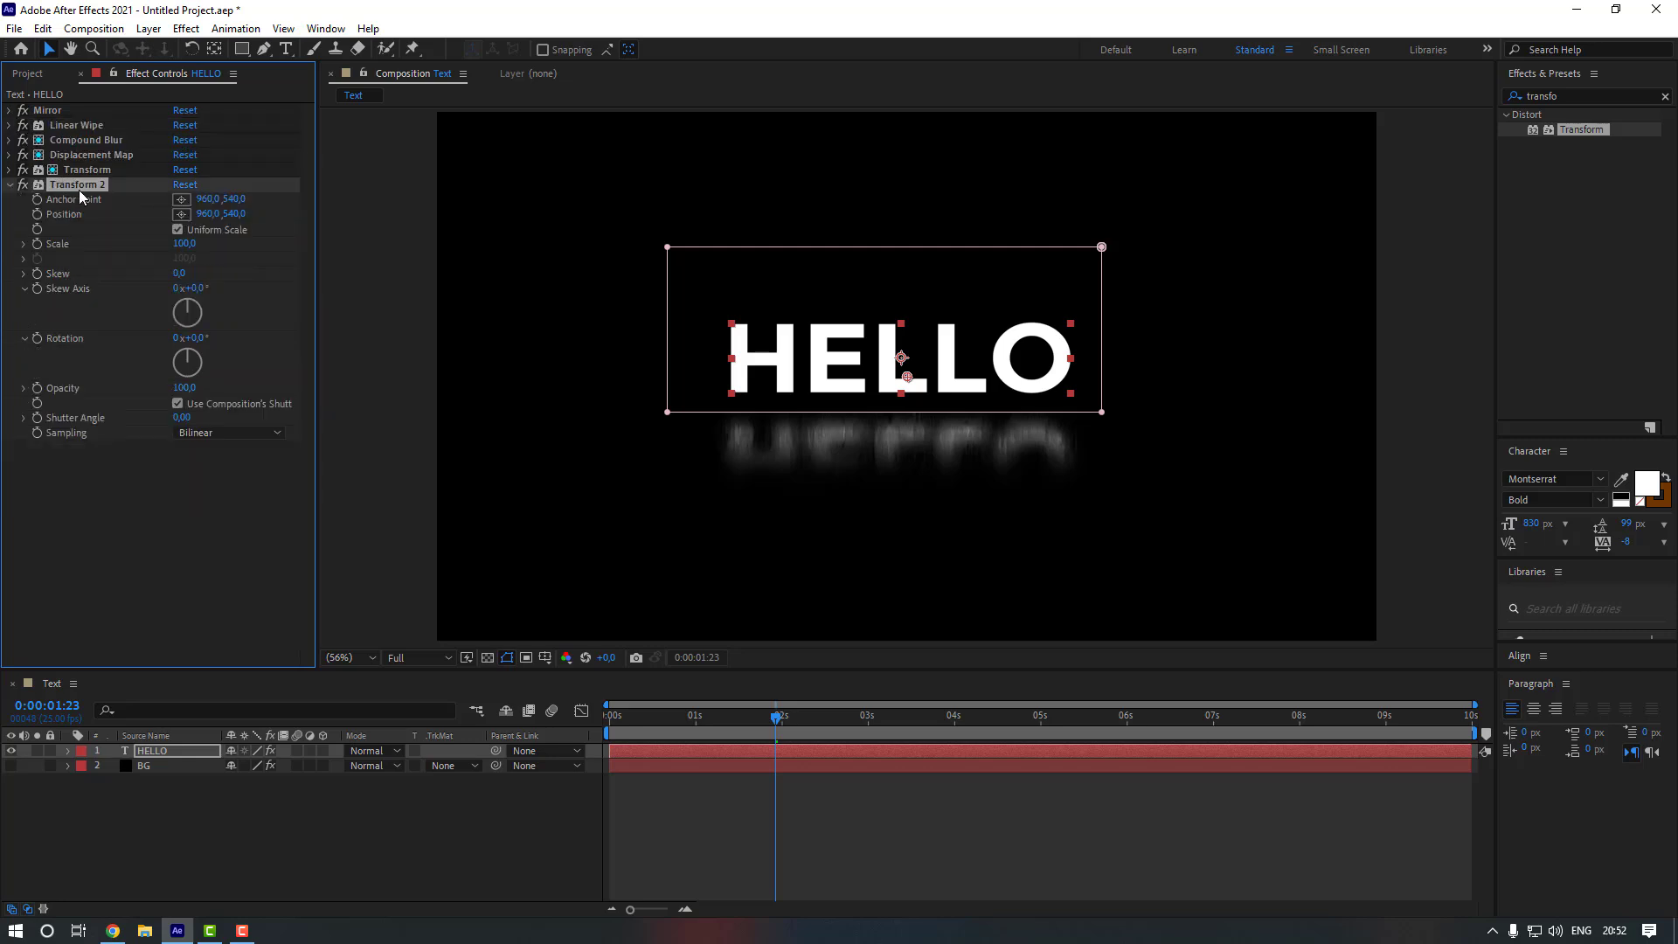
# Move the second Transform effect to the top of the HELLO layer's effect stack, above Mirror
pyautogui.moveTo(78, 186); pyautogui.dragTo(82, 105)
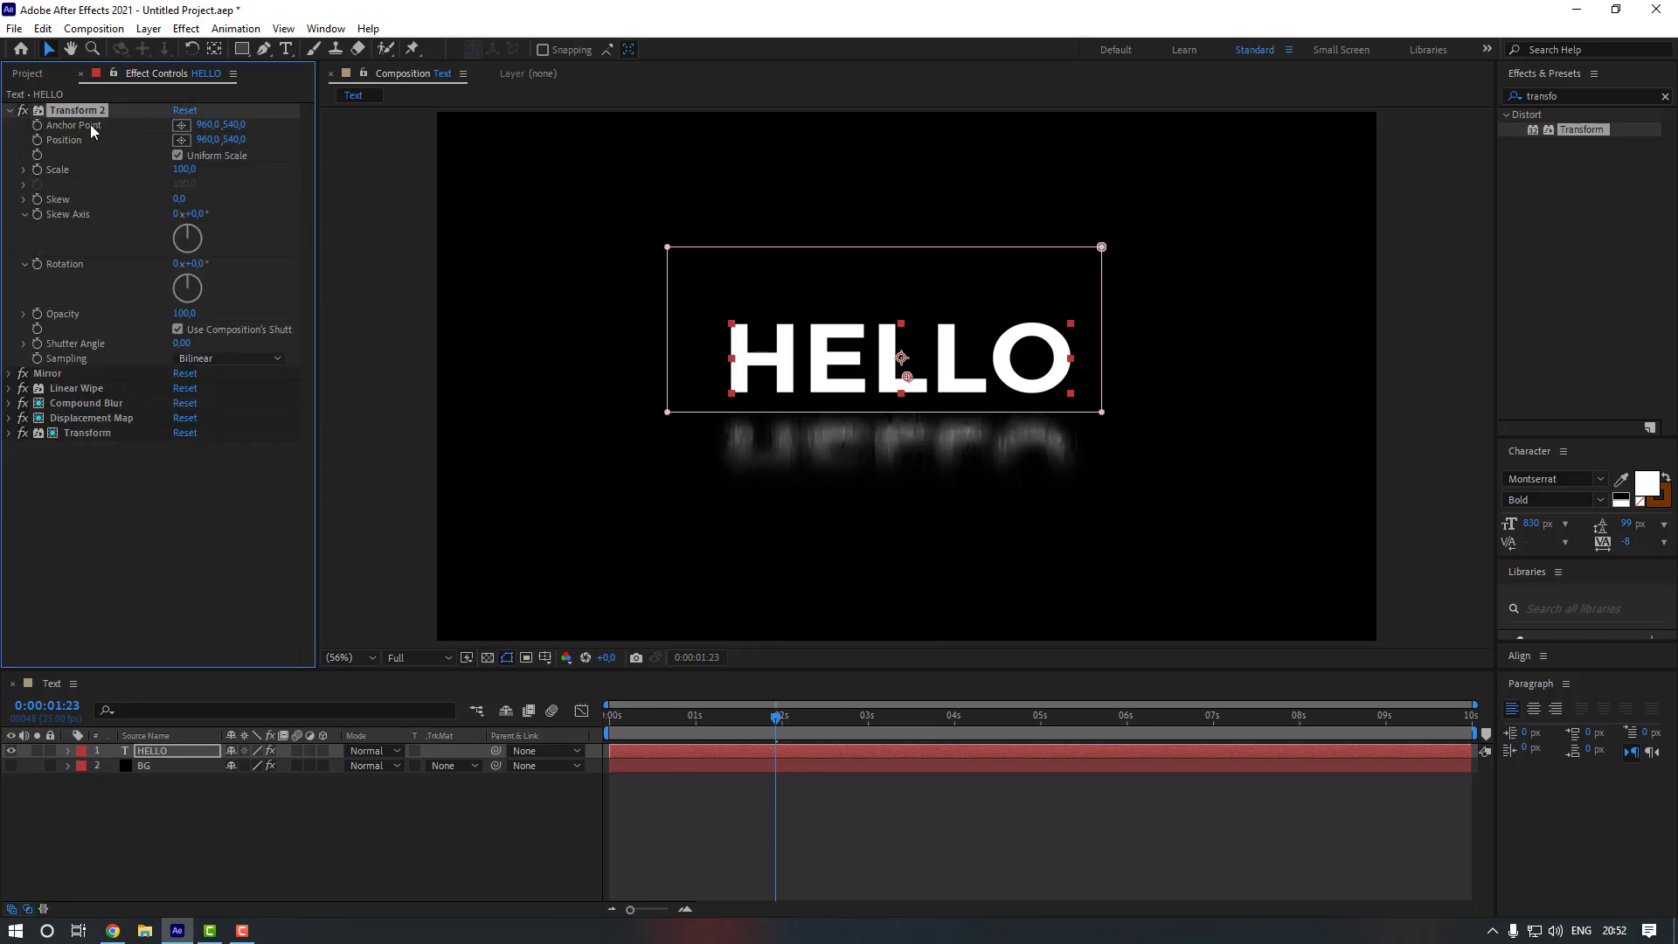
pyautogui.moveTo(264, 141); pyautogui.dragTo(429, 140)
pyautogui.hotkey('ctrl', 'z')
# Animate the second Transform effect's Position from 960, 751 at 0 seconds to 960, 540 at 1 second
pyautogui.moveTo(696, 722); pyautogui.dragTo(607, 725)
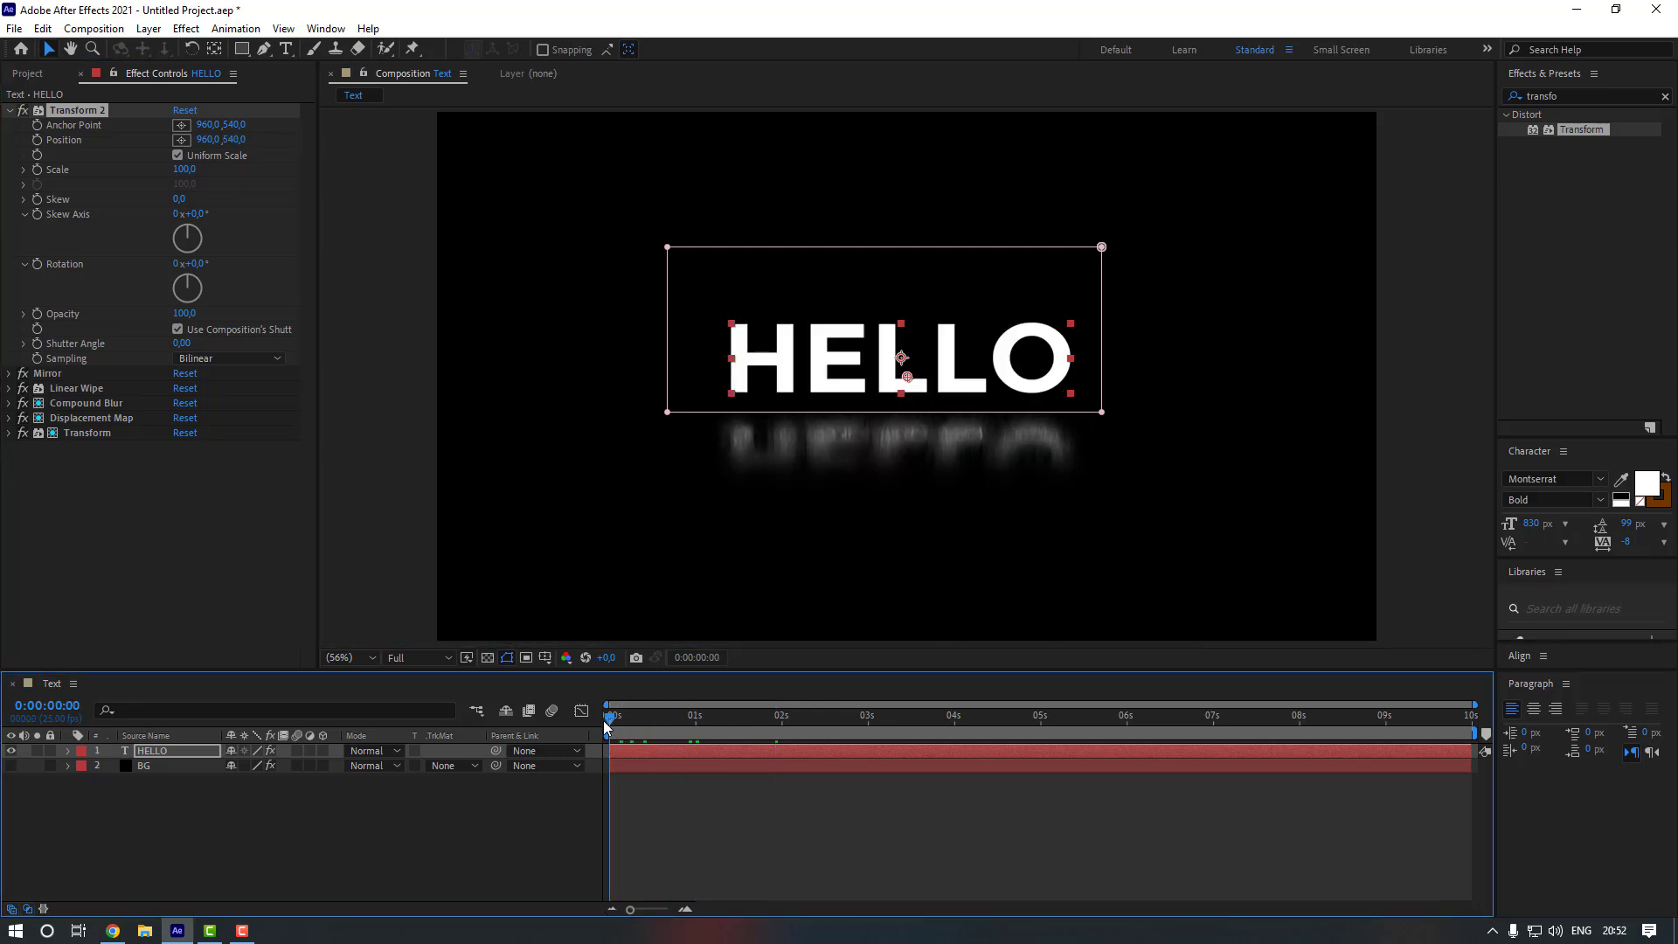
pyautogui.click(39, 144)
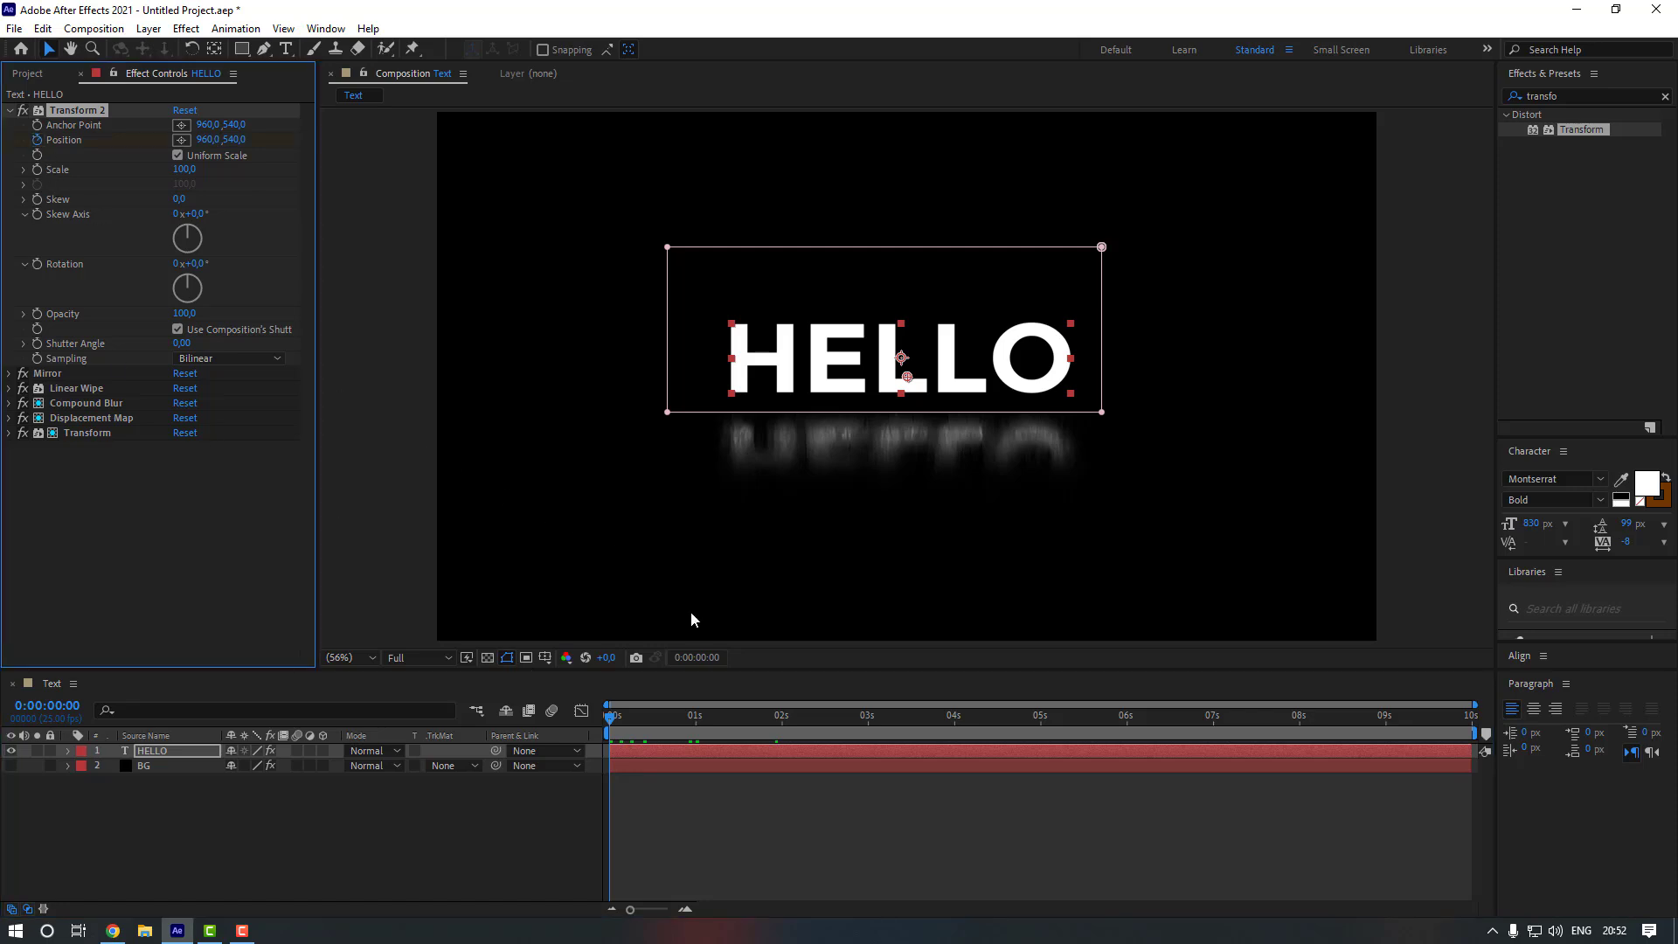
pyautogui.click(690, 718)
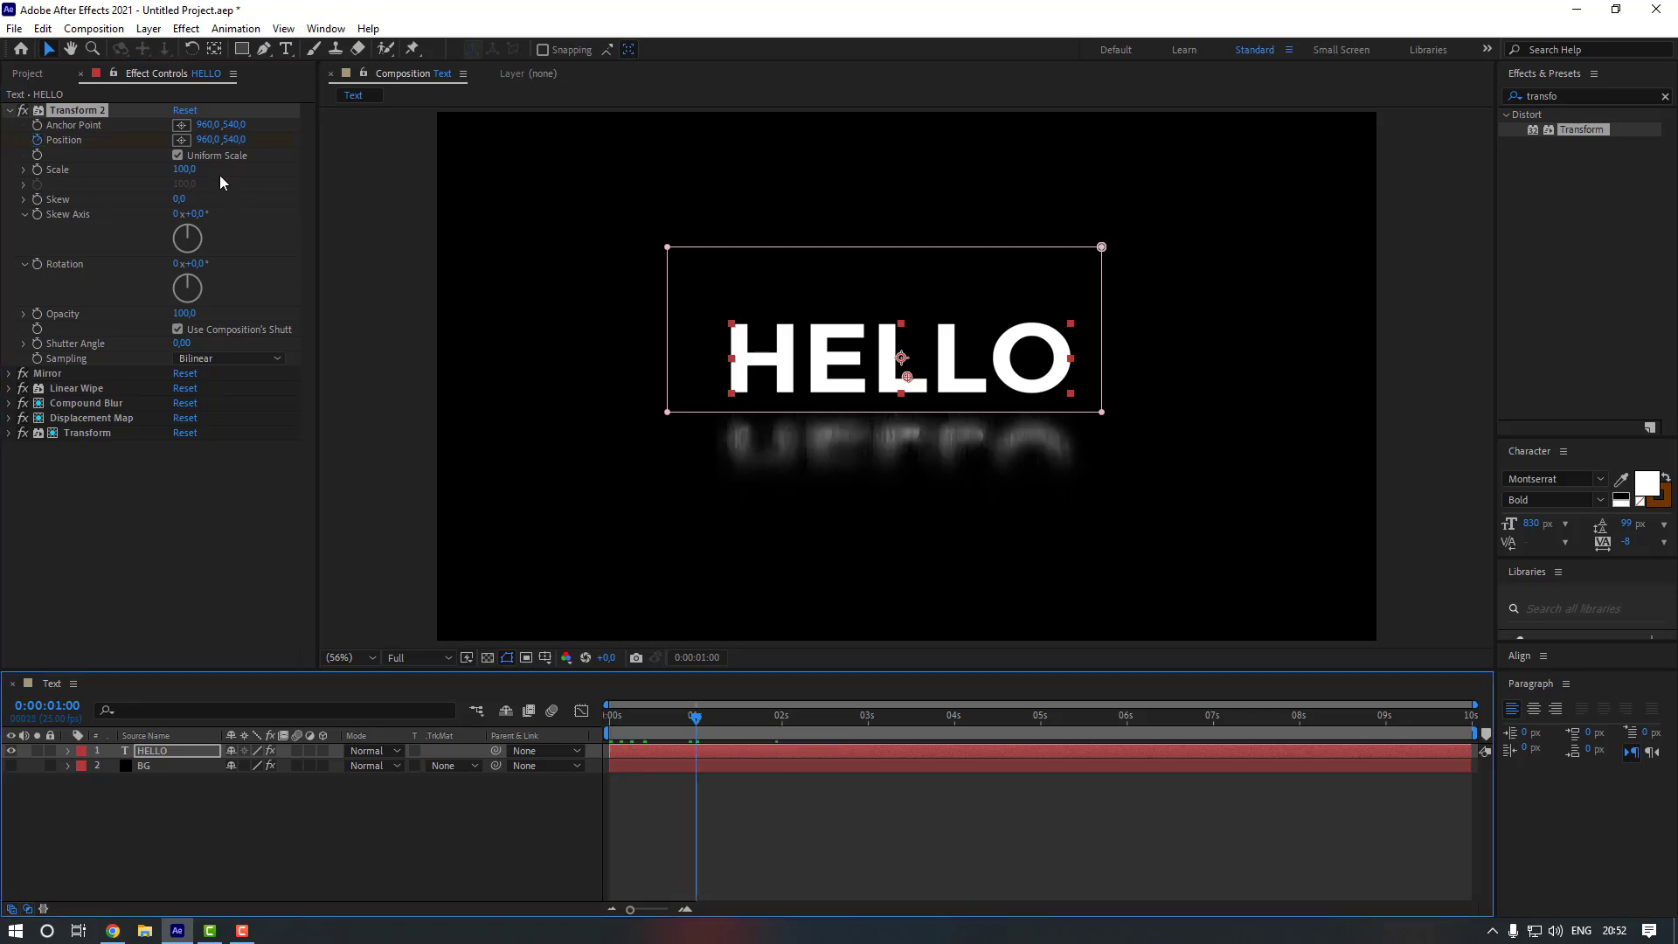
pyautogui.press('u')
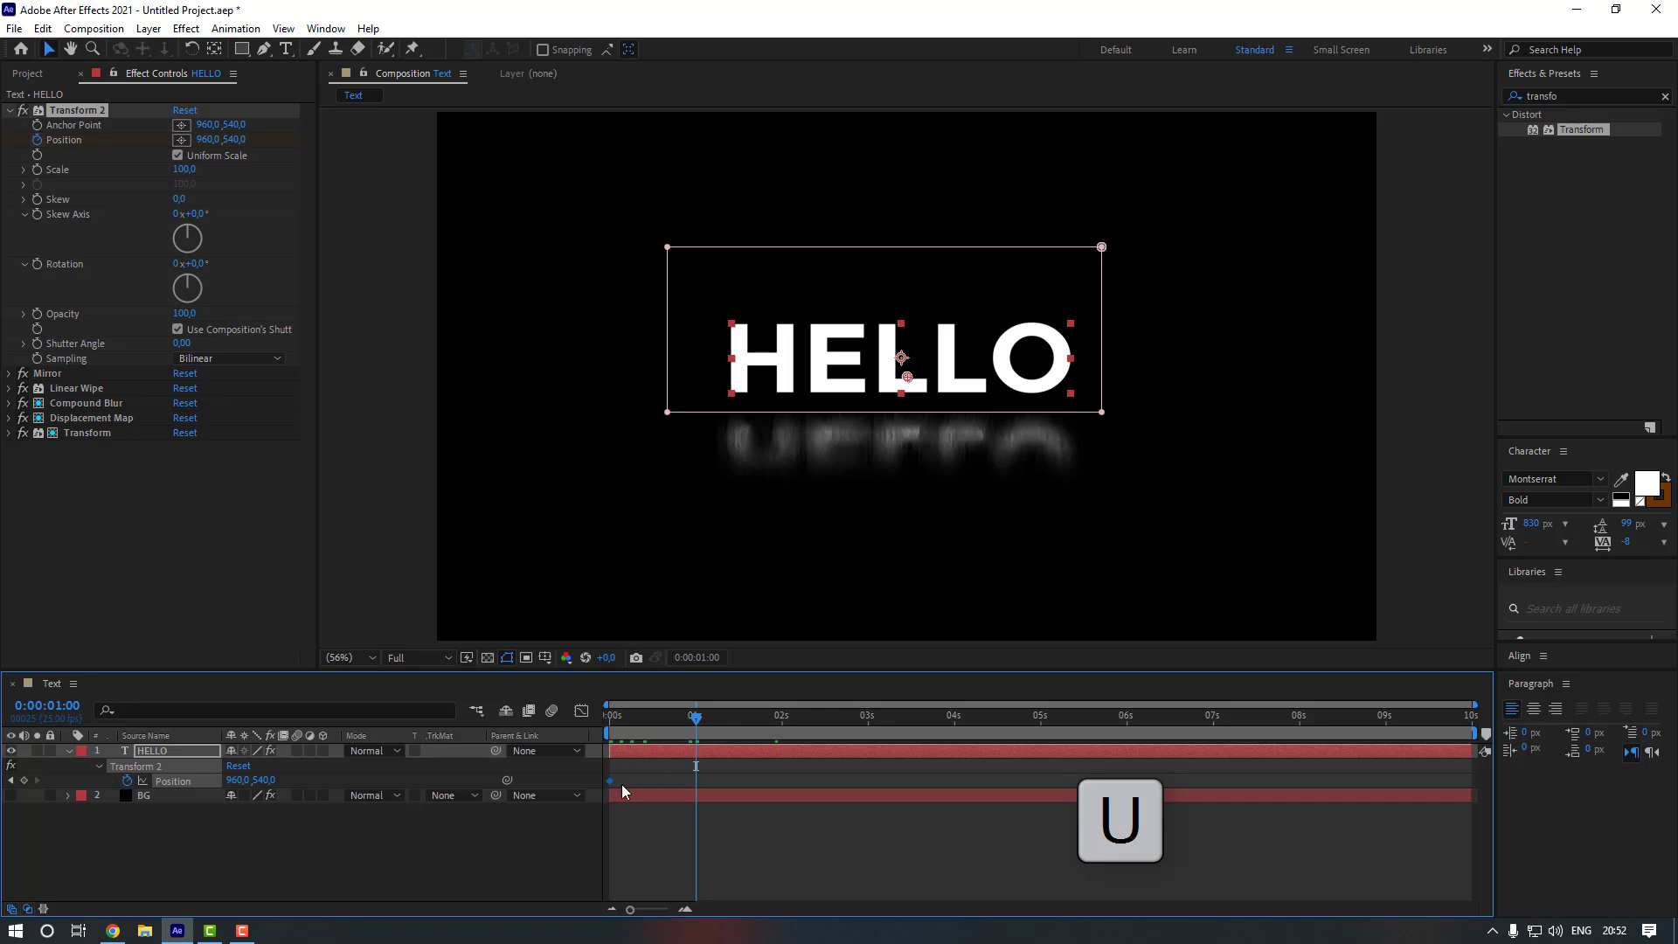
pyautogui.moveTo(609, 781); pyautogui.dragTo(693, 790)
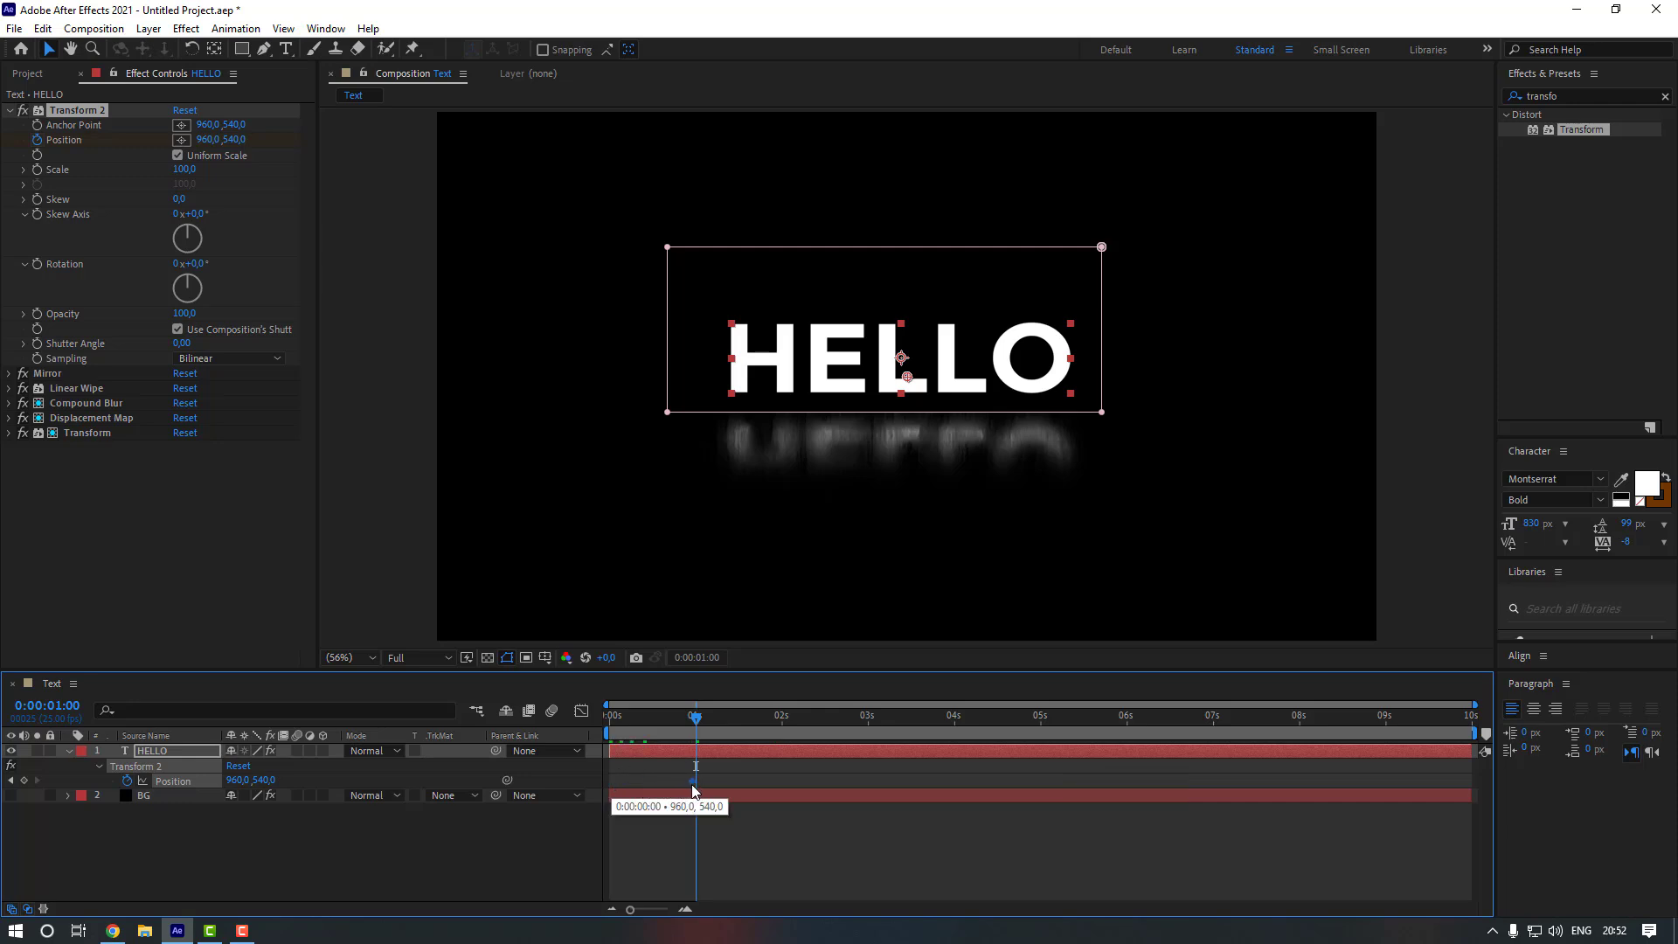
pyautogui.moveTo(652, 715); pyautogui.dragTo(590, 733)
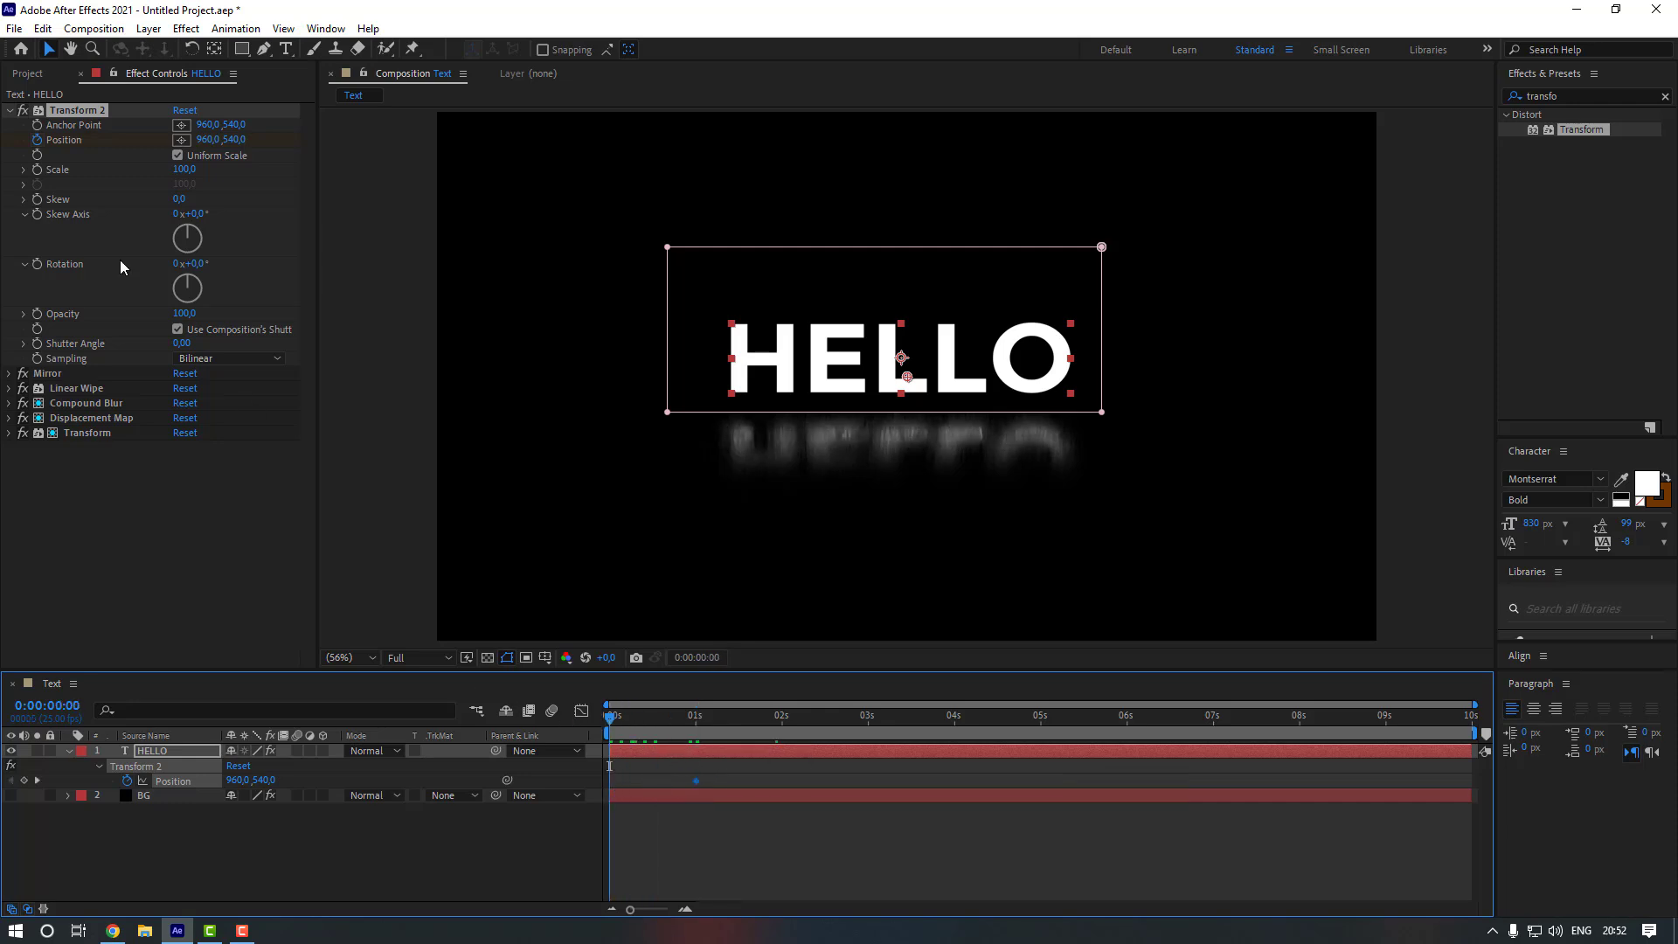
pyautogui.moveTo(235, 142); pyautogui.dragTo(412, 149)
# Apply Easy Ease to the second Transform effect's two Position keyframes
pyautogui.click(696, 780)
pyautogui.rightClick(695, 779)
pyautogui.moveTo(769, 767)
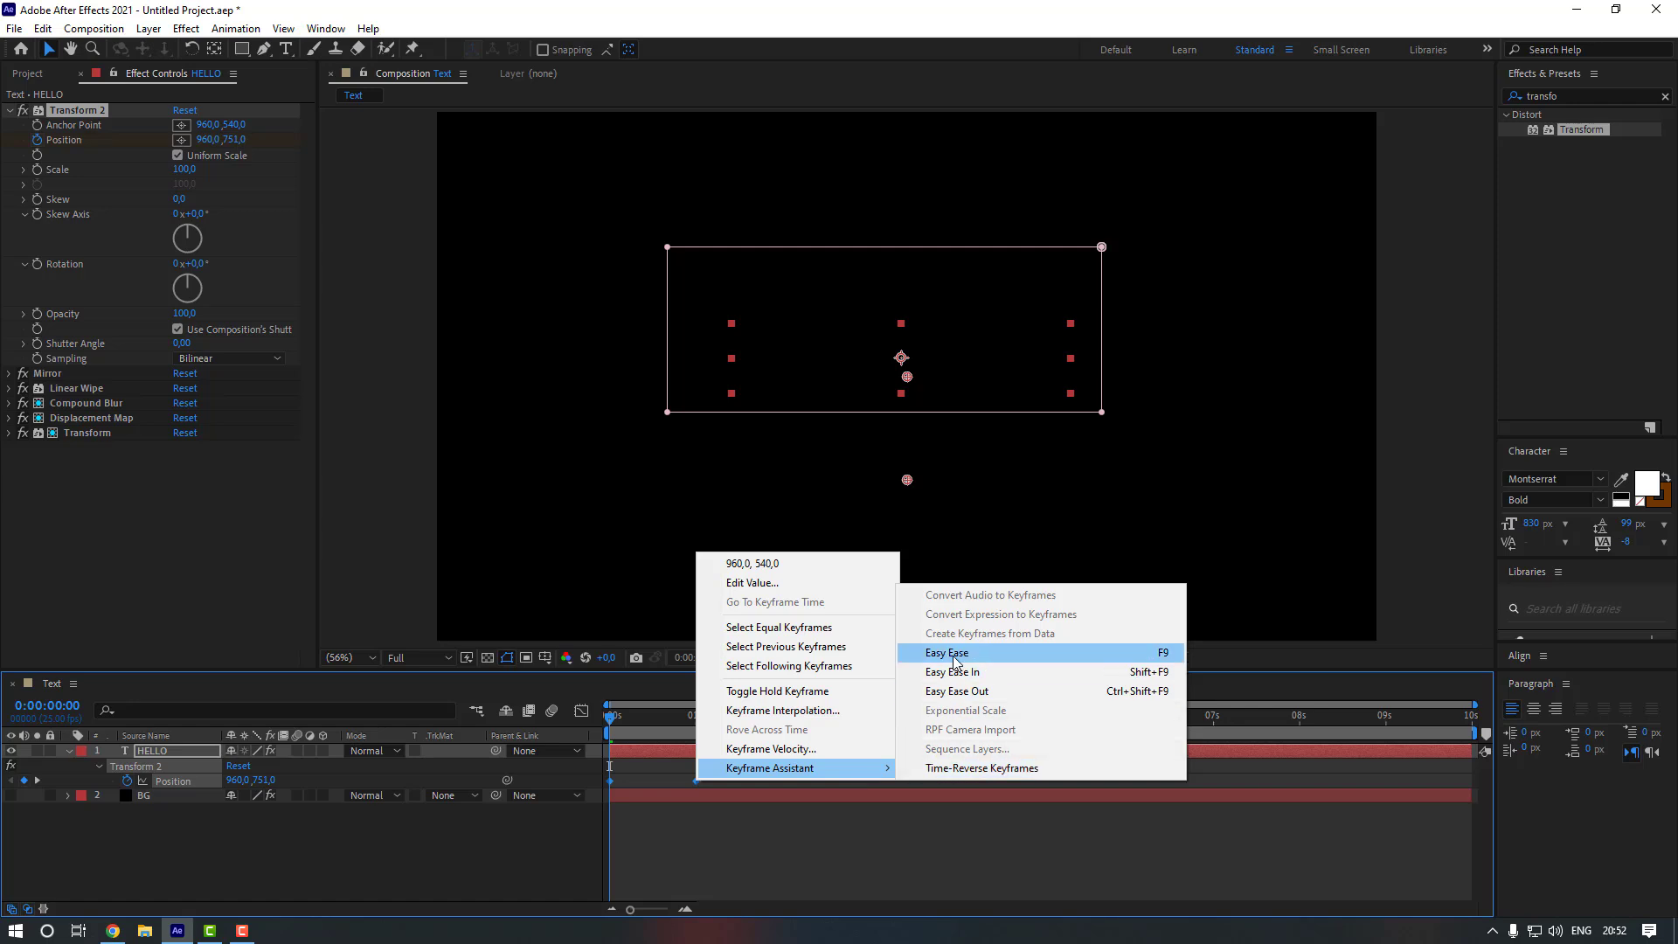
pyautogui.click(959, 653)
# Reshape the Position speed graph so the rise is fastest early and slows gradually, and preview the motion
pyautogui.click(582, 711)
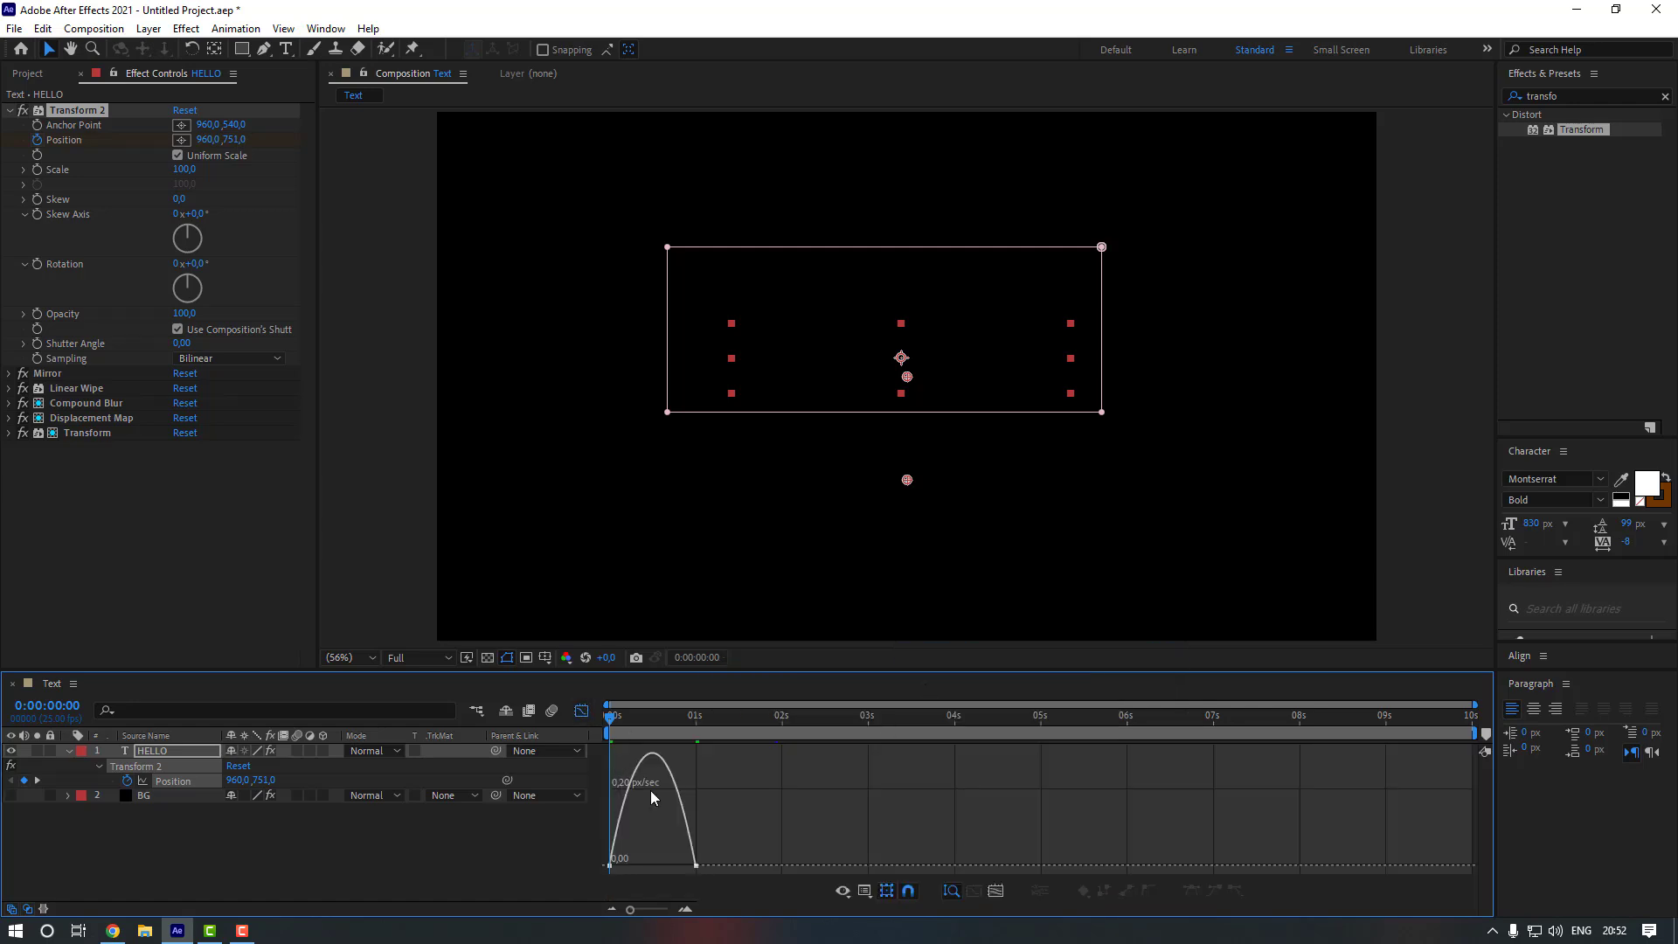
pyautogui.moveTo(746, 848); pyautogui.dragTo(629, 867)
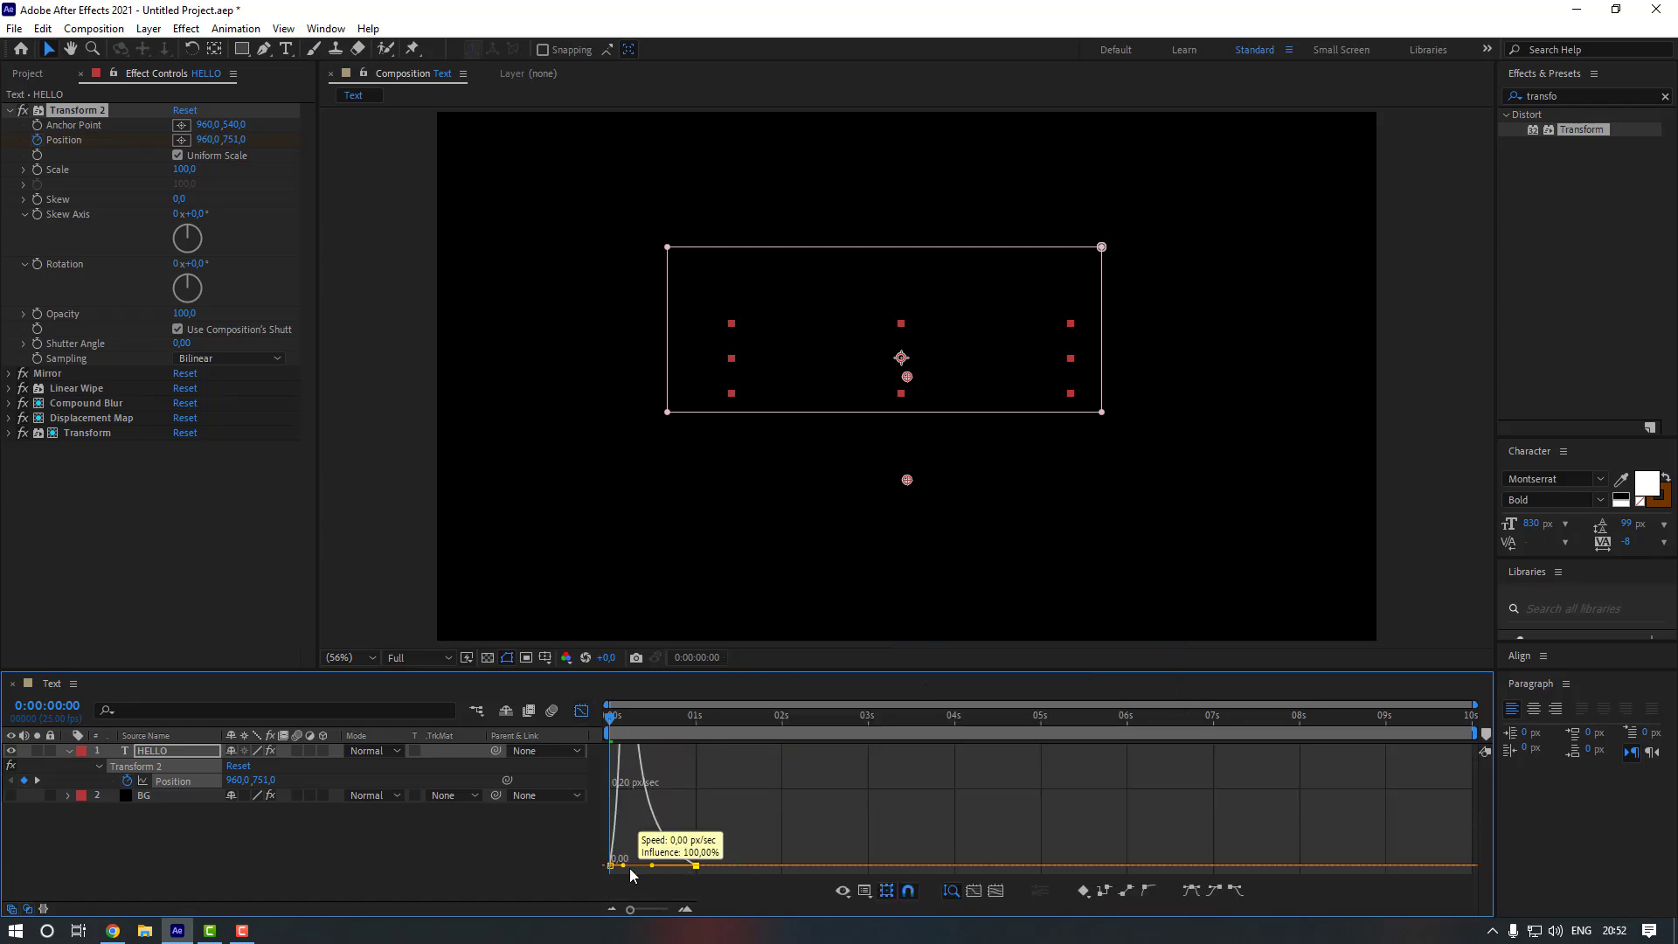
pyautogui.click(581, 711)
pyautogui.click(795, 780)
pyautogui.press('space')
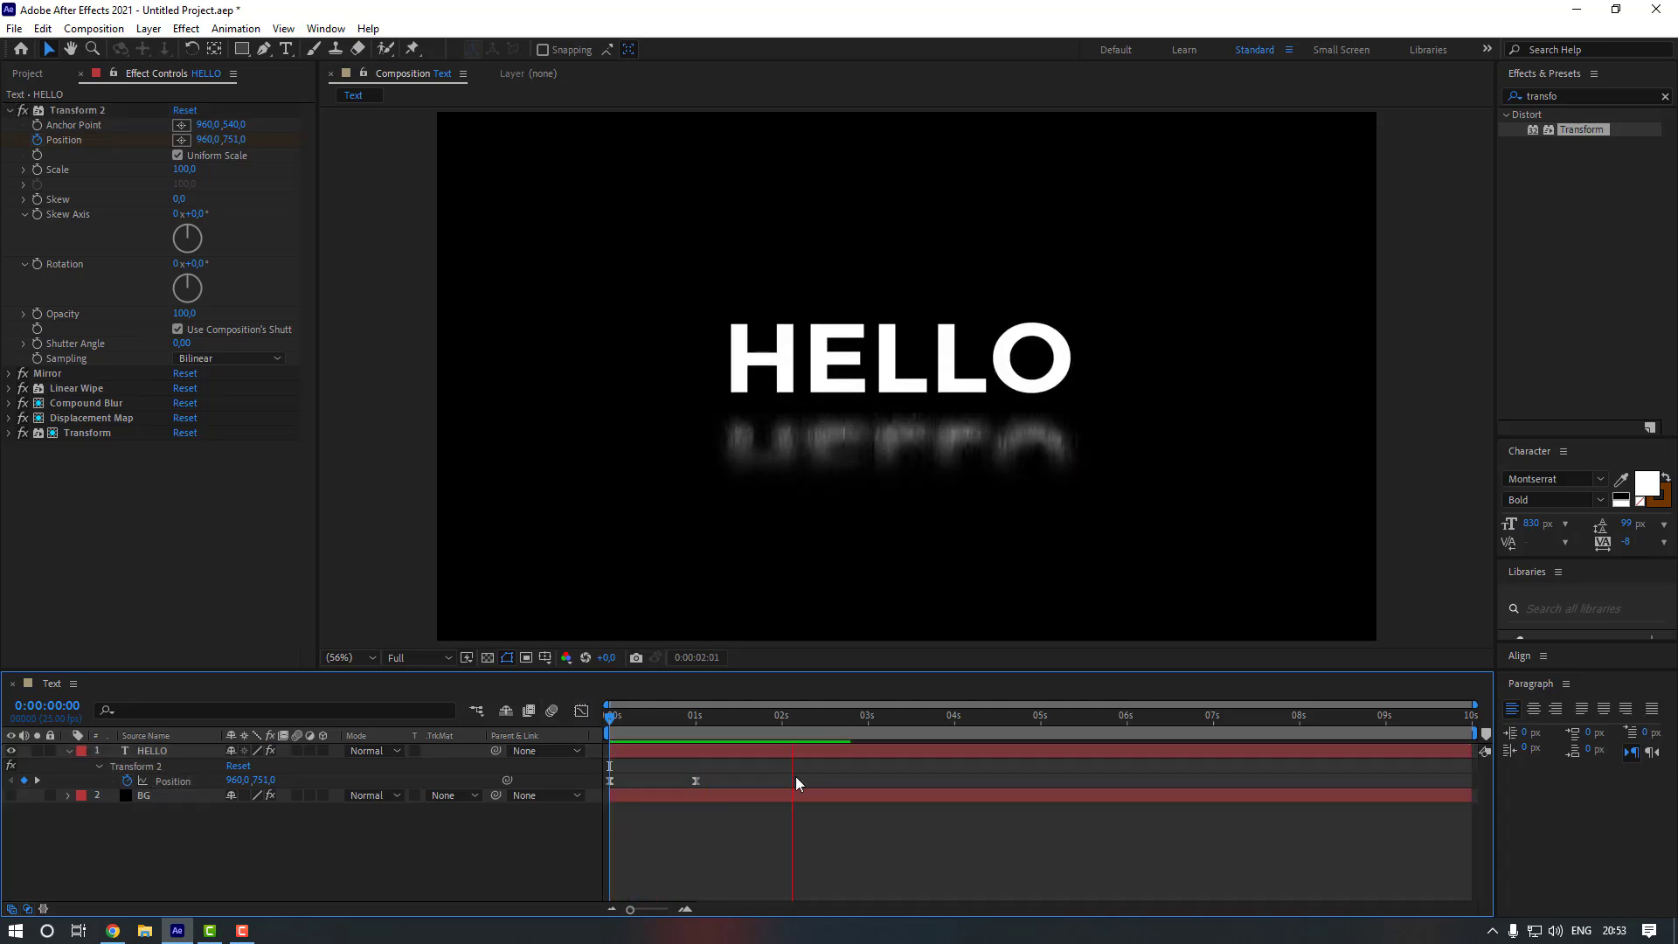
pyautogui.press('space')
# Ten frames after the 1-second keyframe, add a Position keyframe of 960, 560 at 0:00:01:10
pyautogui.click(695, 713)
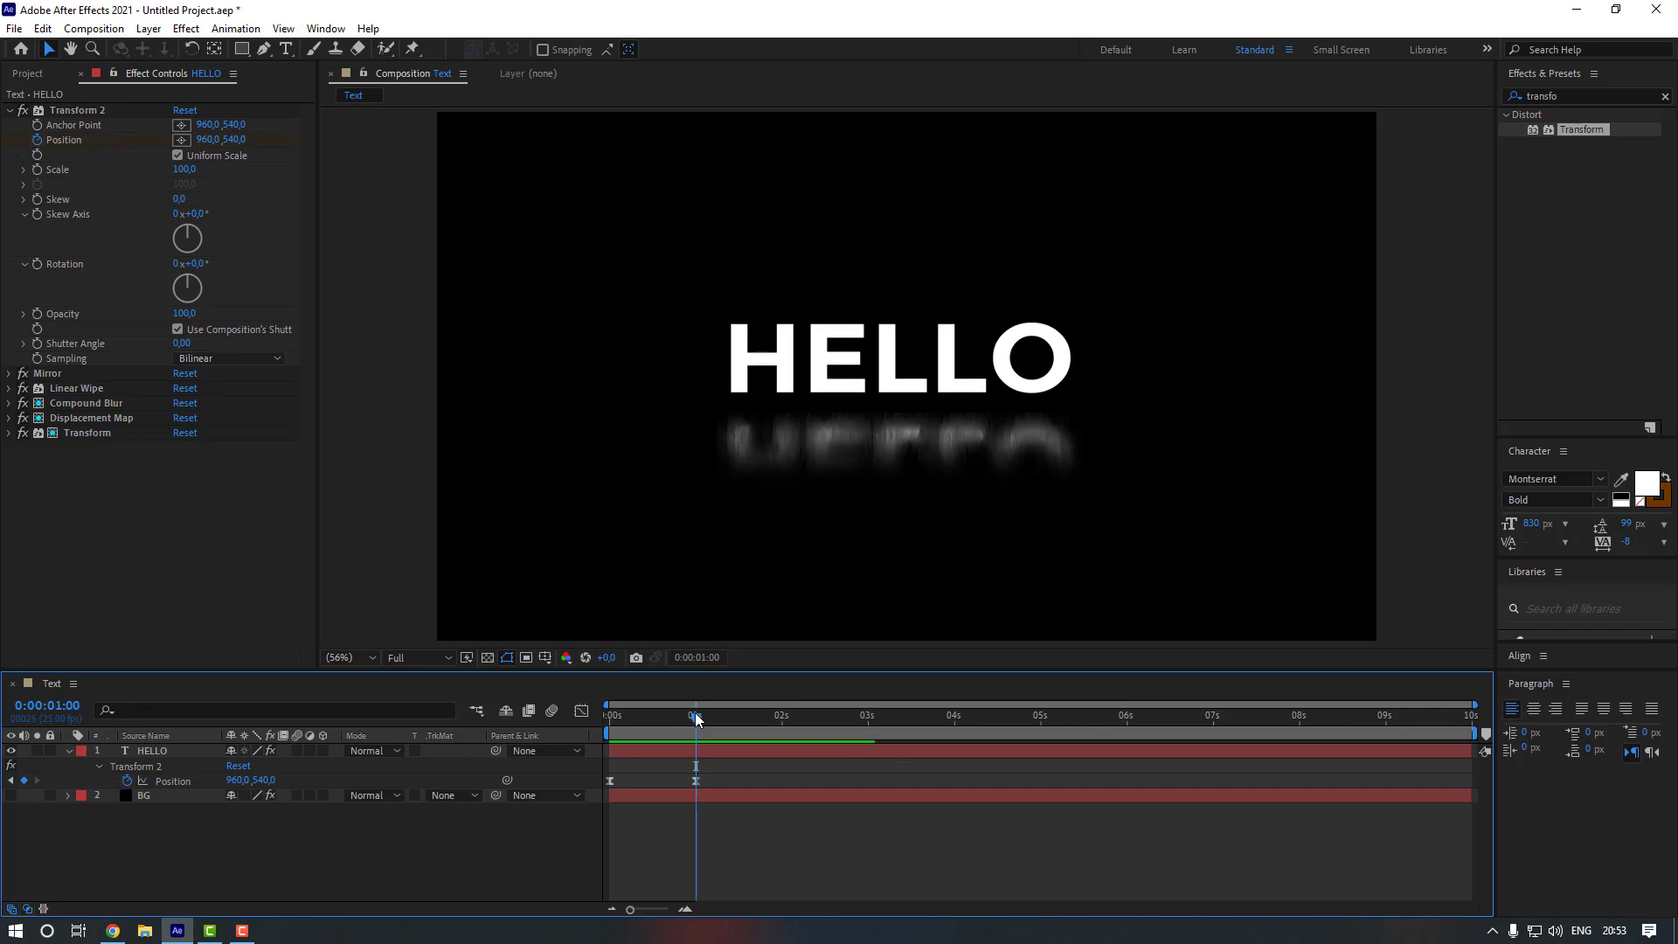
pyautogui.click(722, 752)
pyautogui.hotkey('shift', 'pagedown')
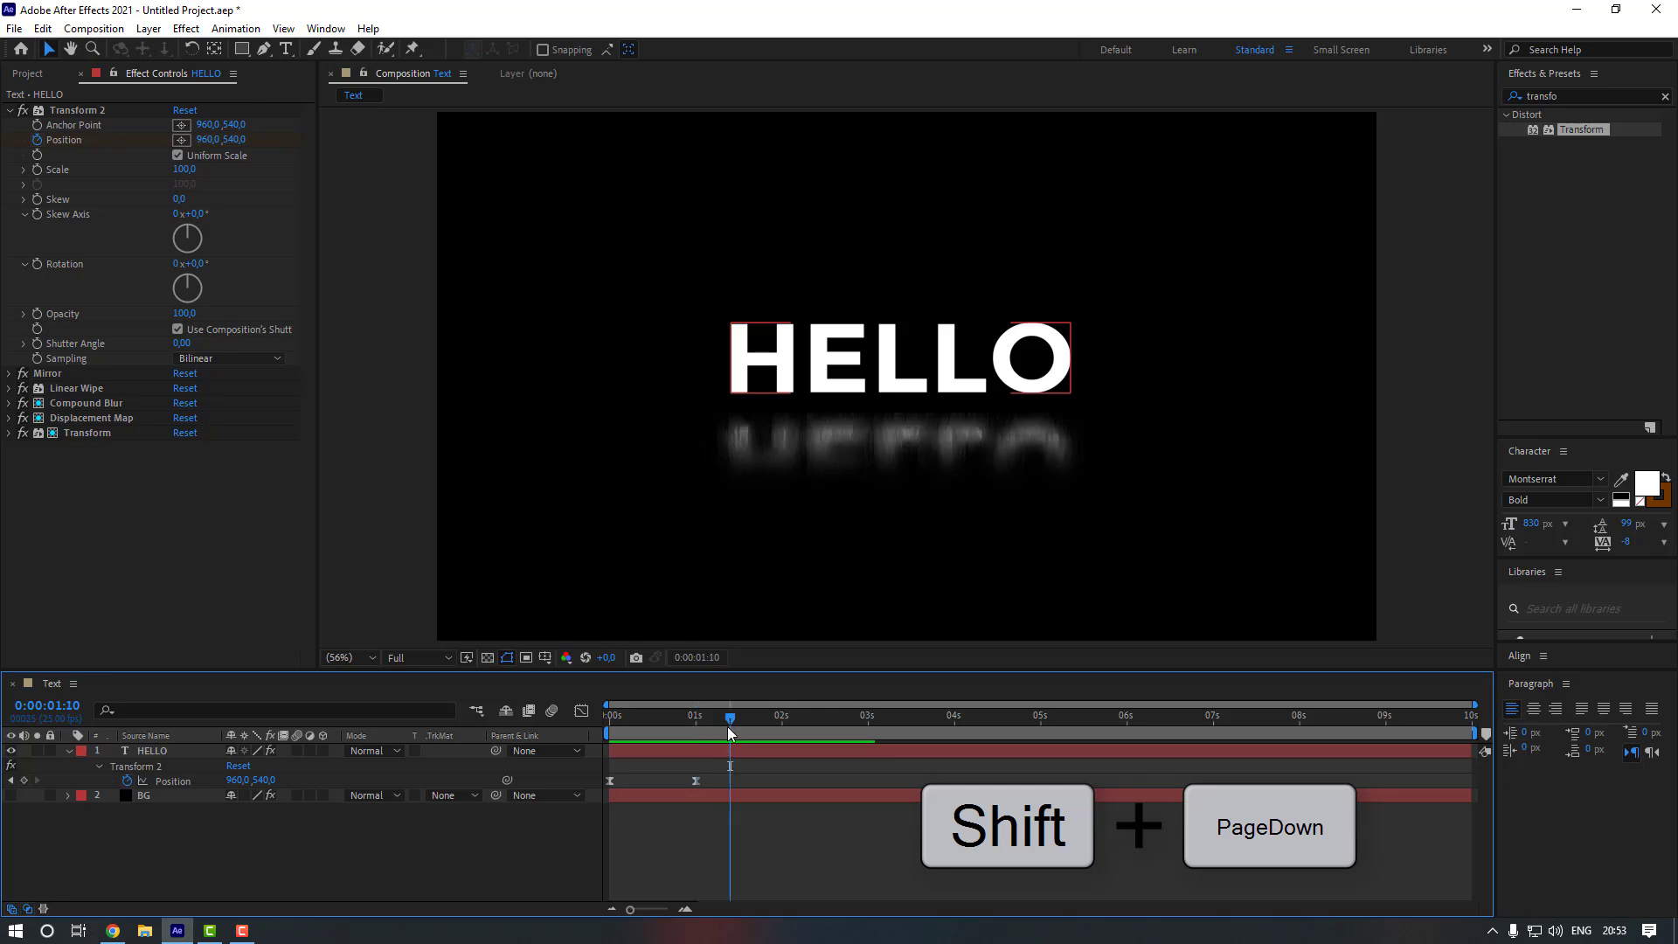
pyautogui.moveTo(243, 140); pyautogui.dragTo(258, 142)
# Copy the 1-second Position keyframe to 0:00:01:20
pyautogui.hotkey('shift', 'pagedown')
pyautogui.moveTo(668, 771); pyautogui.dragTo(703, 787)
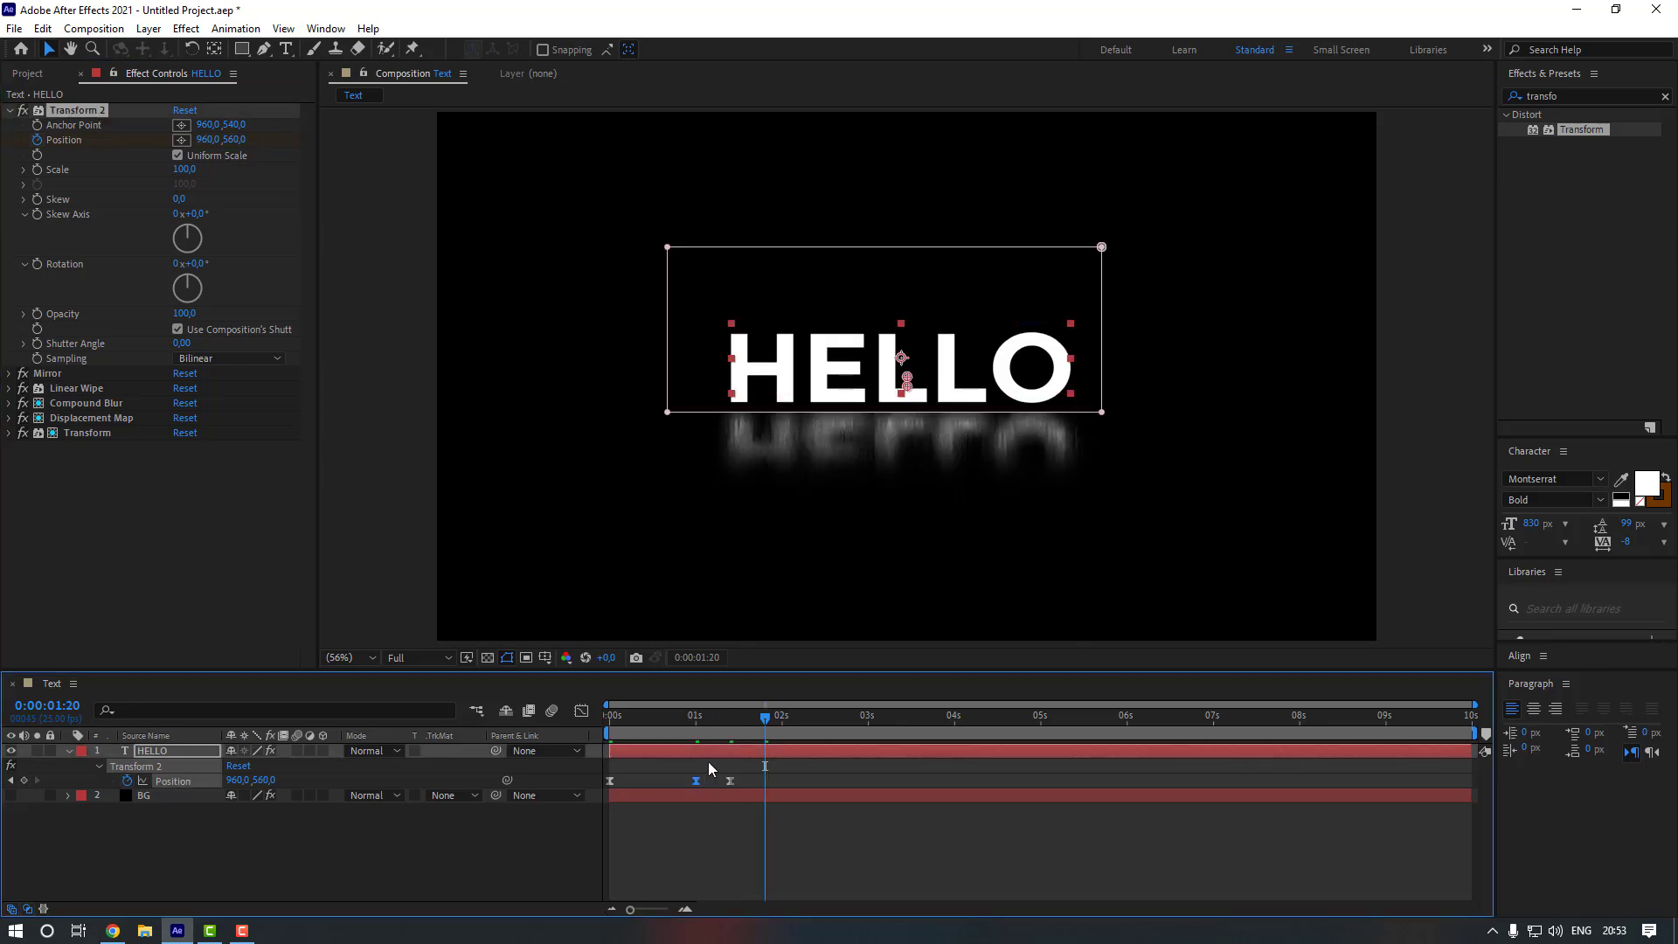
pyautogui.hotkey('ctrl', 'c')
pyautogui.hotkey('ctrl', 'v')
pyautogui.click(776, 762)
# Smooth the speed curves between the last three Position keyframes into symmetrical arcs in the Graph Editor
pyautogui.moveTo(769, 779); pyautogui.dragTo(664, 785)
pyautogui.click(581, 711)
pyautogui.click(727, 725)
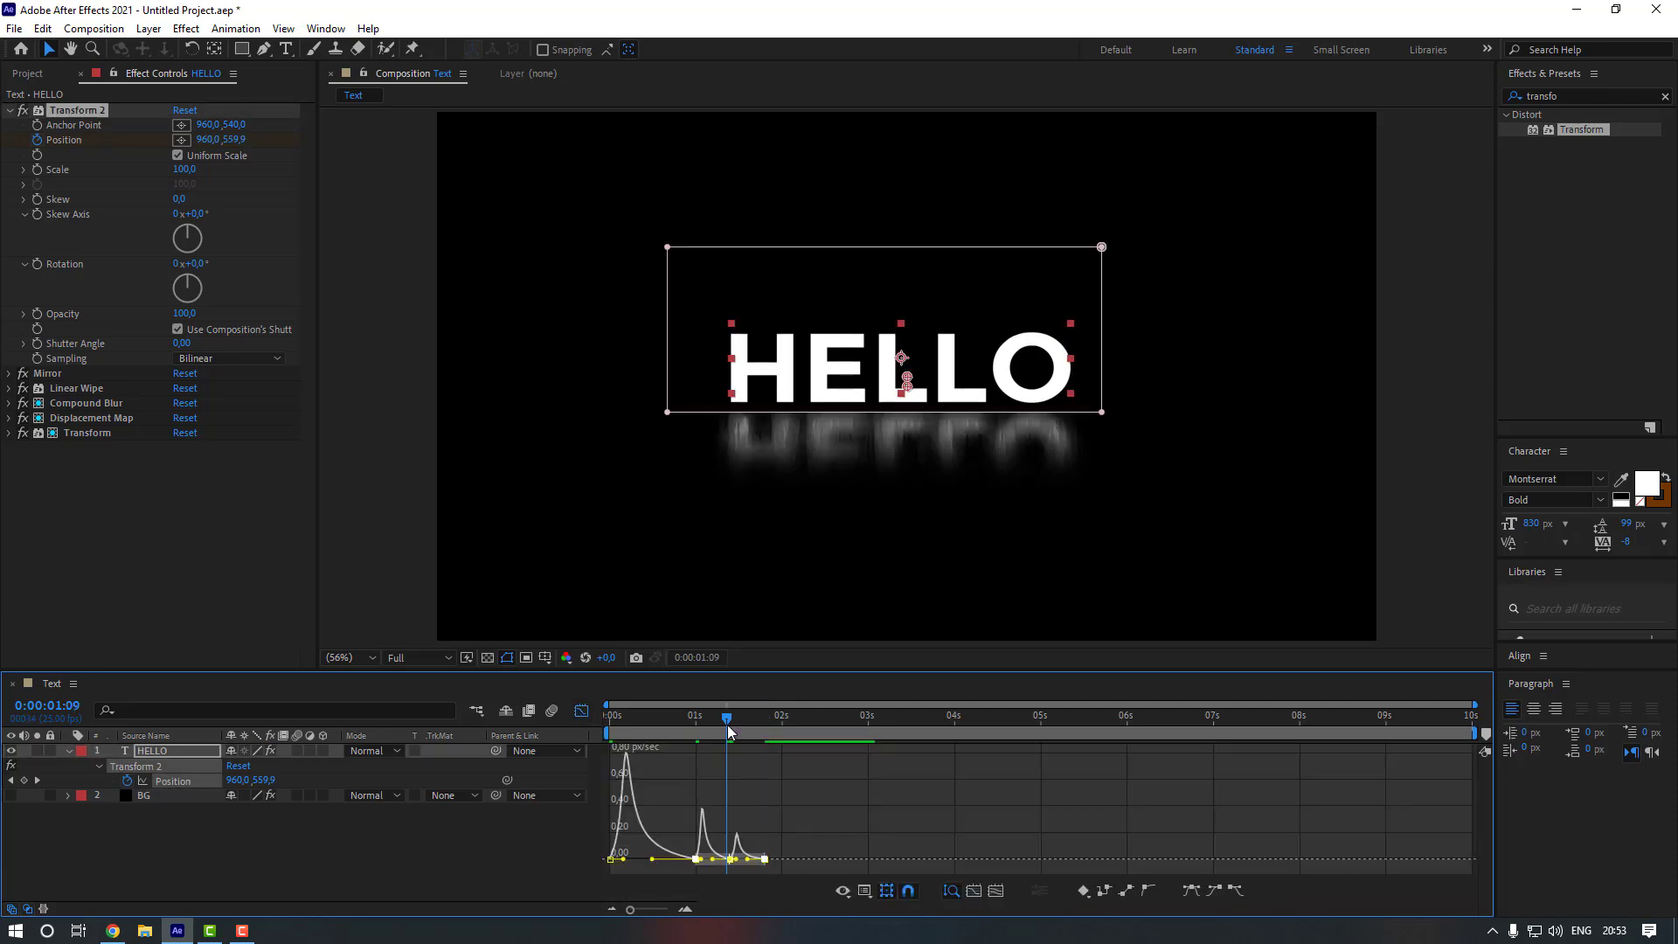
pyautogui.scroll(3, 727, 726)
pyautogui.moveTo(814, 859); pyautogui.dragTo(859, 849)
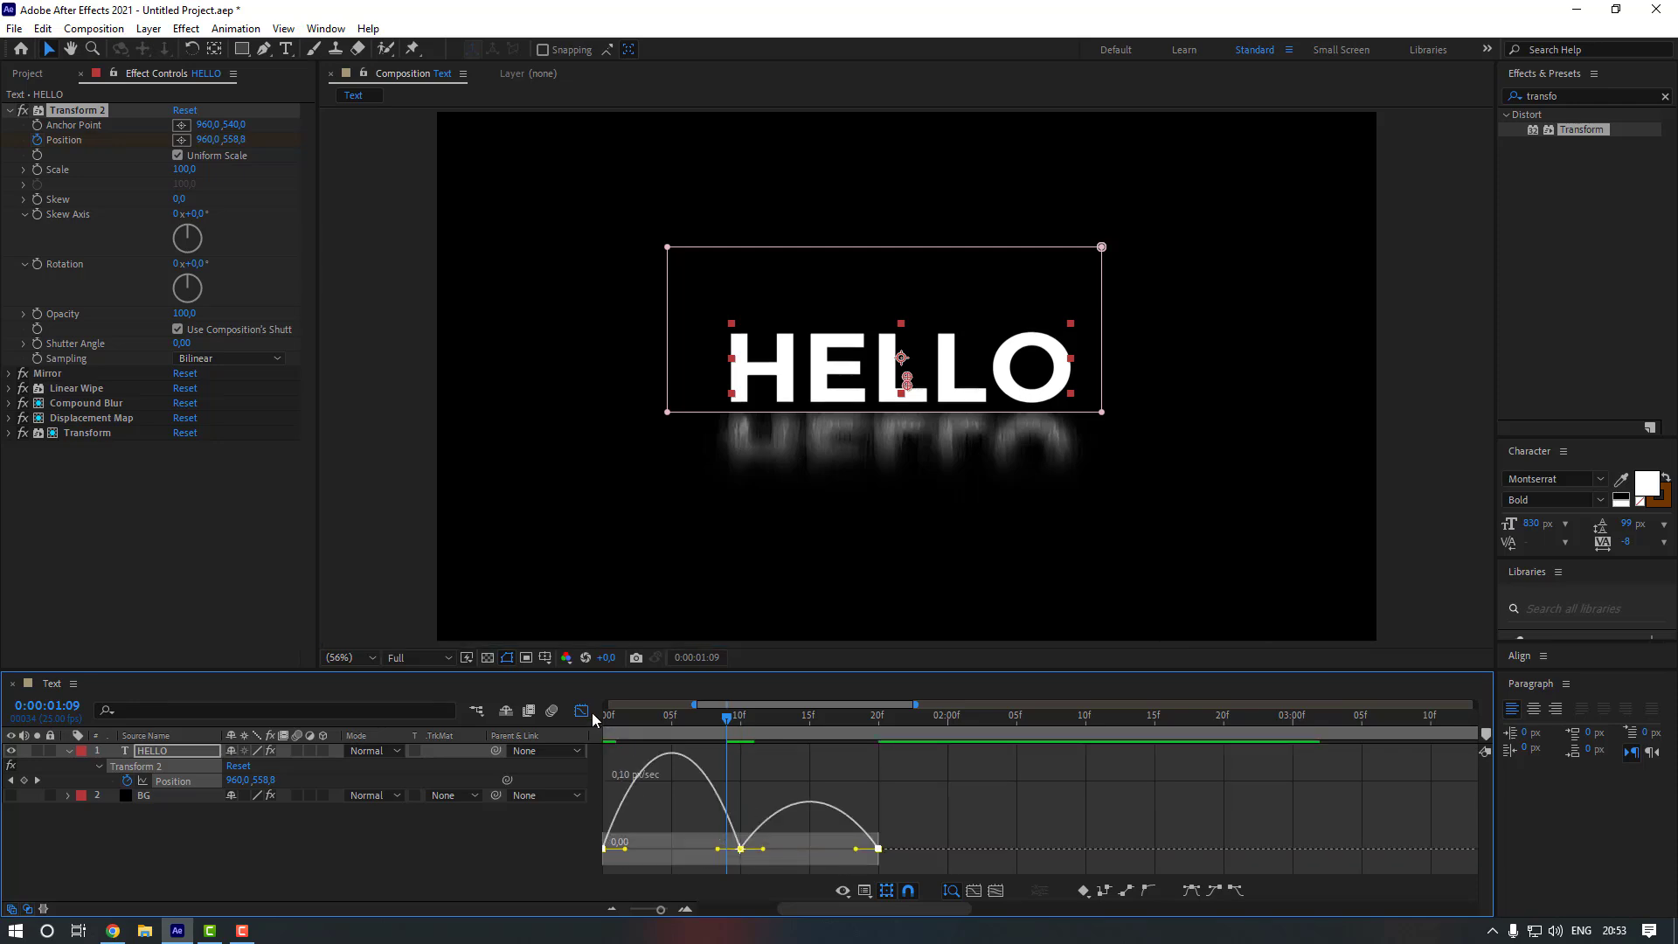
pyautogui.click(581, 710)
pyautogui.click(795, 778)
pyautogui.press(';')
# Set the last three Position keyframes' spatial interpolation to Linear and preview the animation from the start
pyautogui.click(696, 781)
pyautogui.rightClick(696, 782)
pyautogui.click(755, 711)
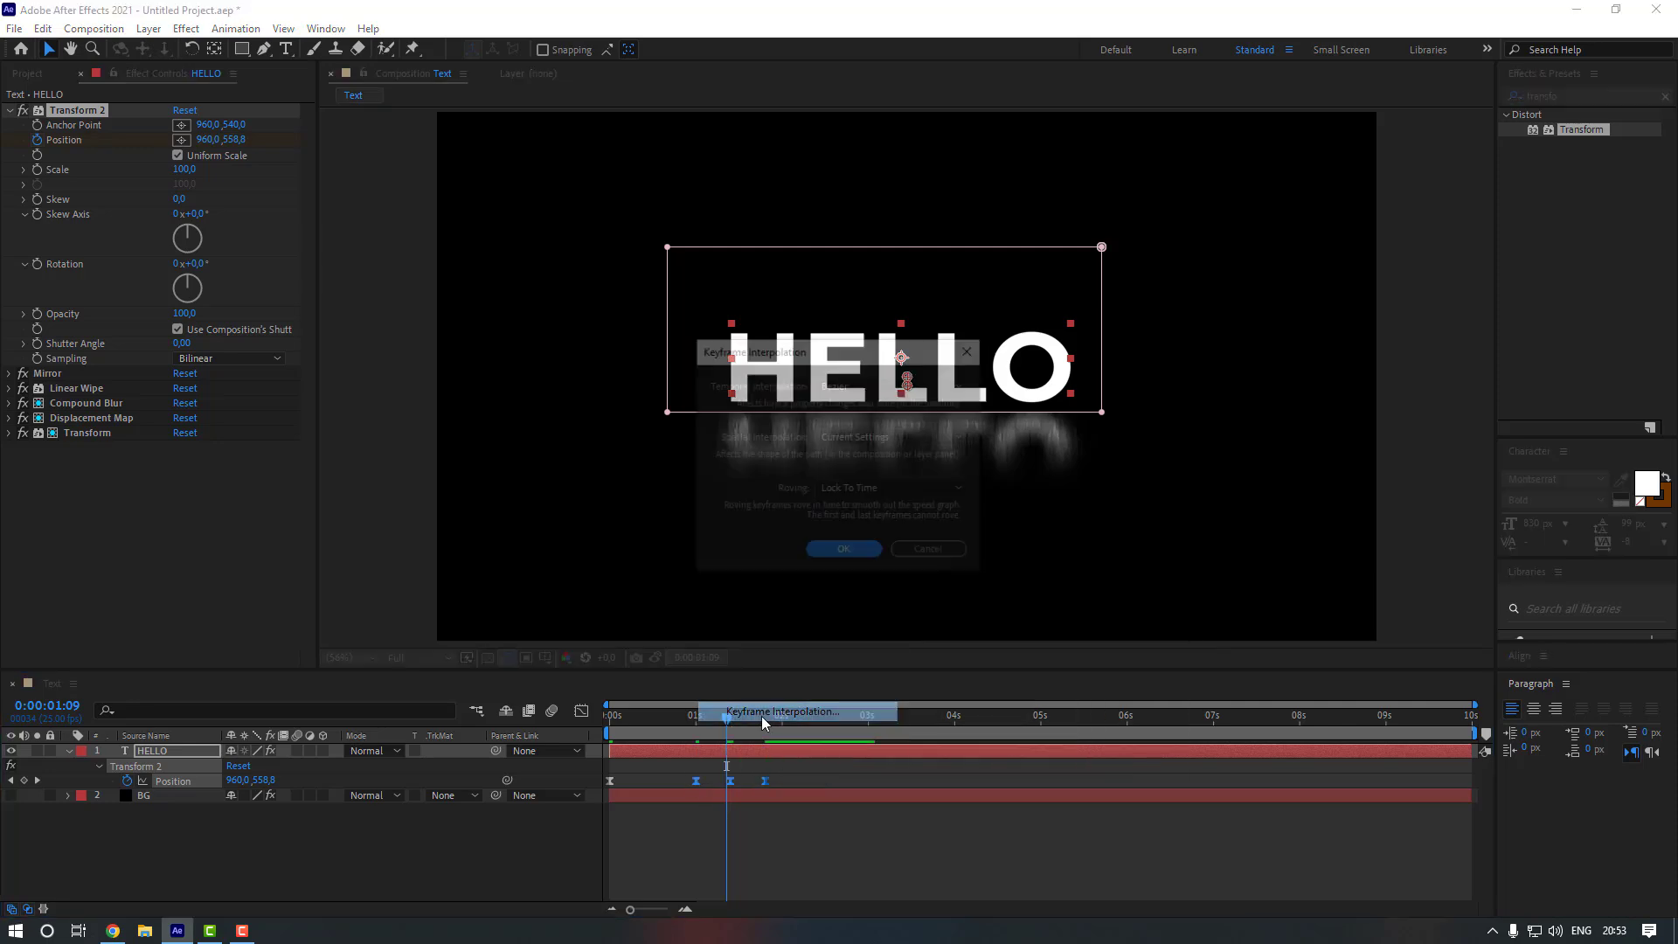
pyautogui.click(839, 436)
pyautogui.click(854, 487)
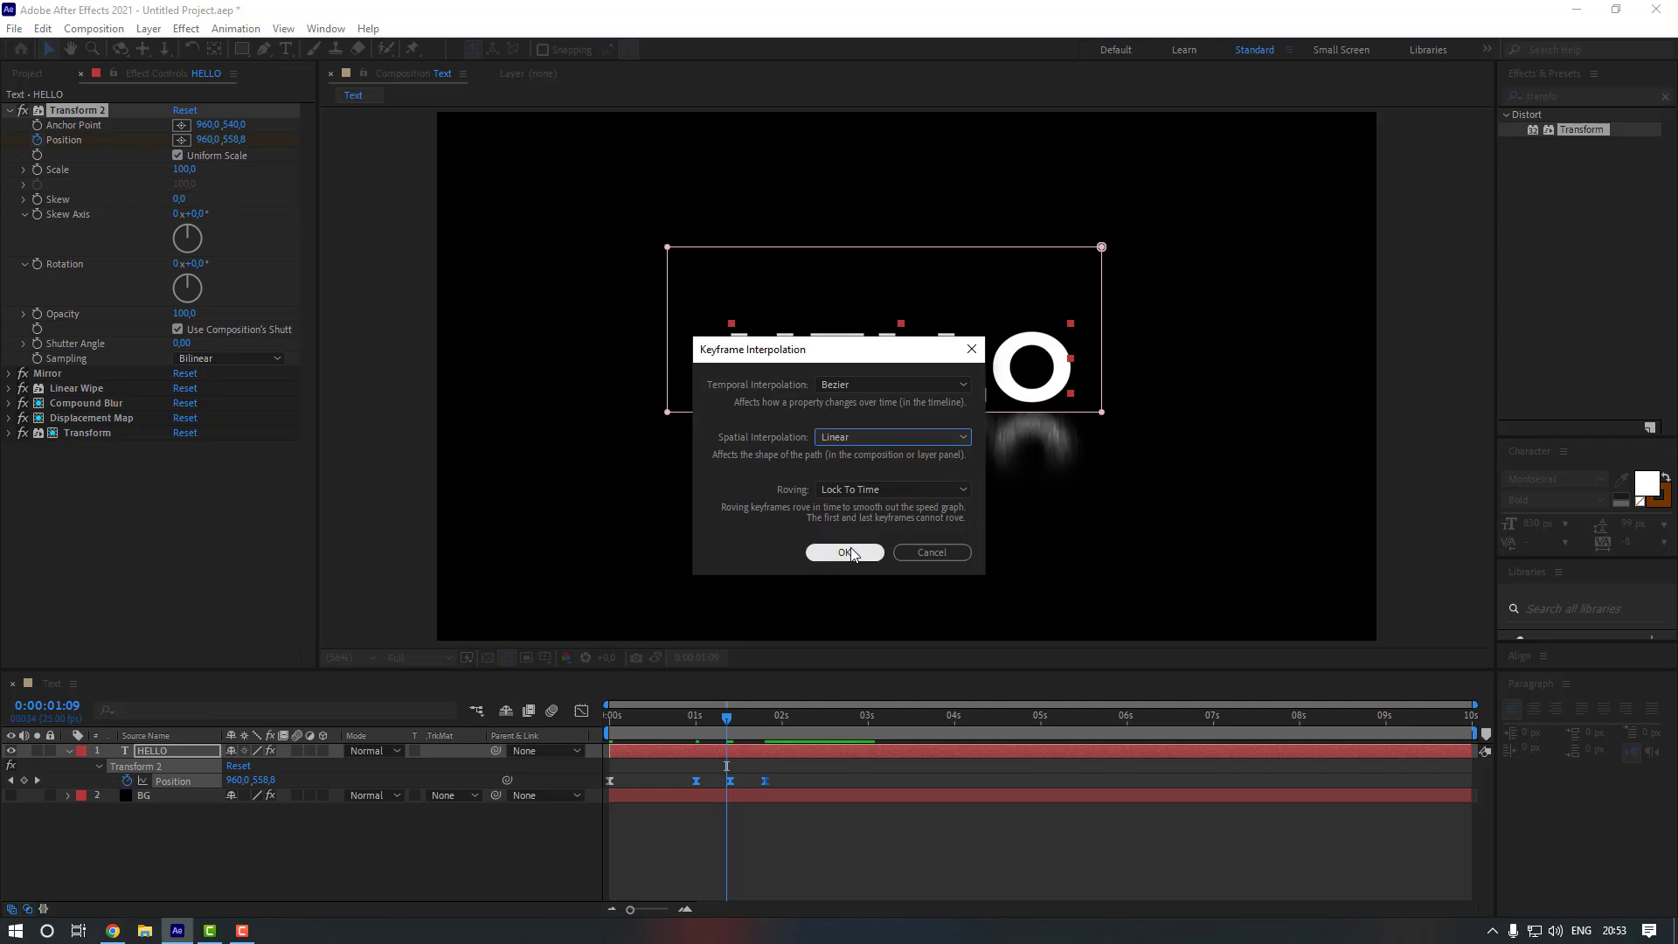
pyautogui.click(846, 552)
pyautogui.click(783, 787)
pyautogui.press('Home')
pyautogui.press('space')
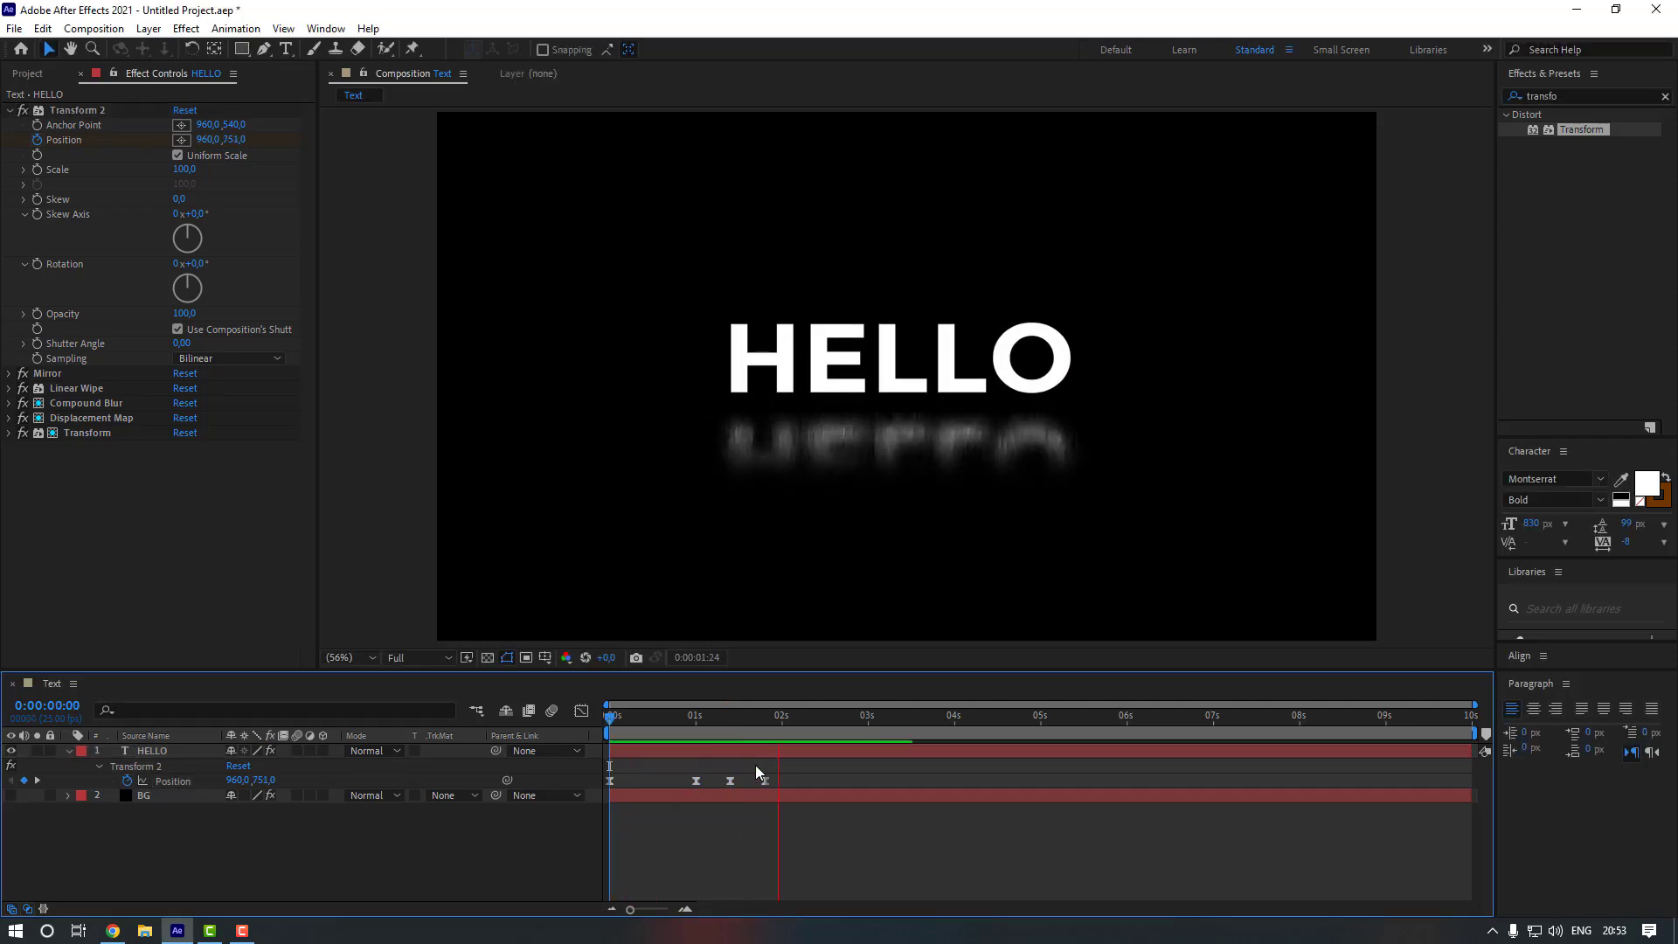
# Delete the last Position keyframe, shift the 0:00:01:10 keyframe several frames further along the timeline, and preview the animation
pyautogui.click(765, 779)
pyautogui.press('Delete')
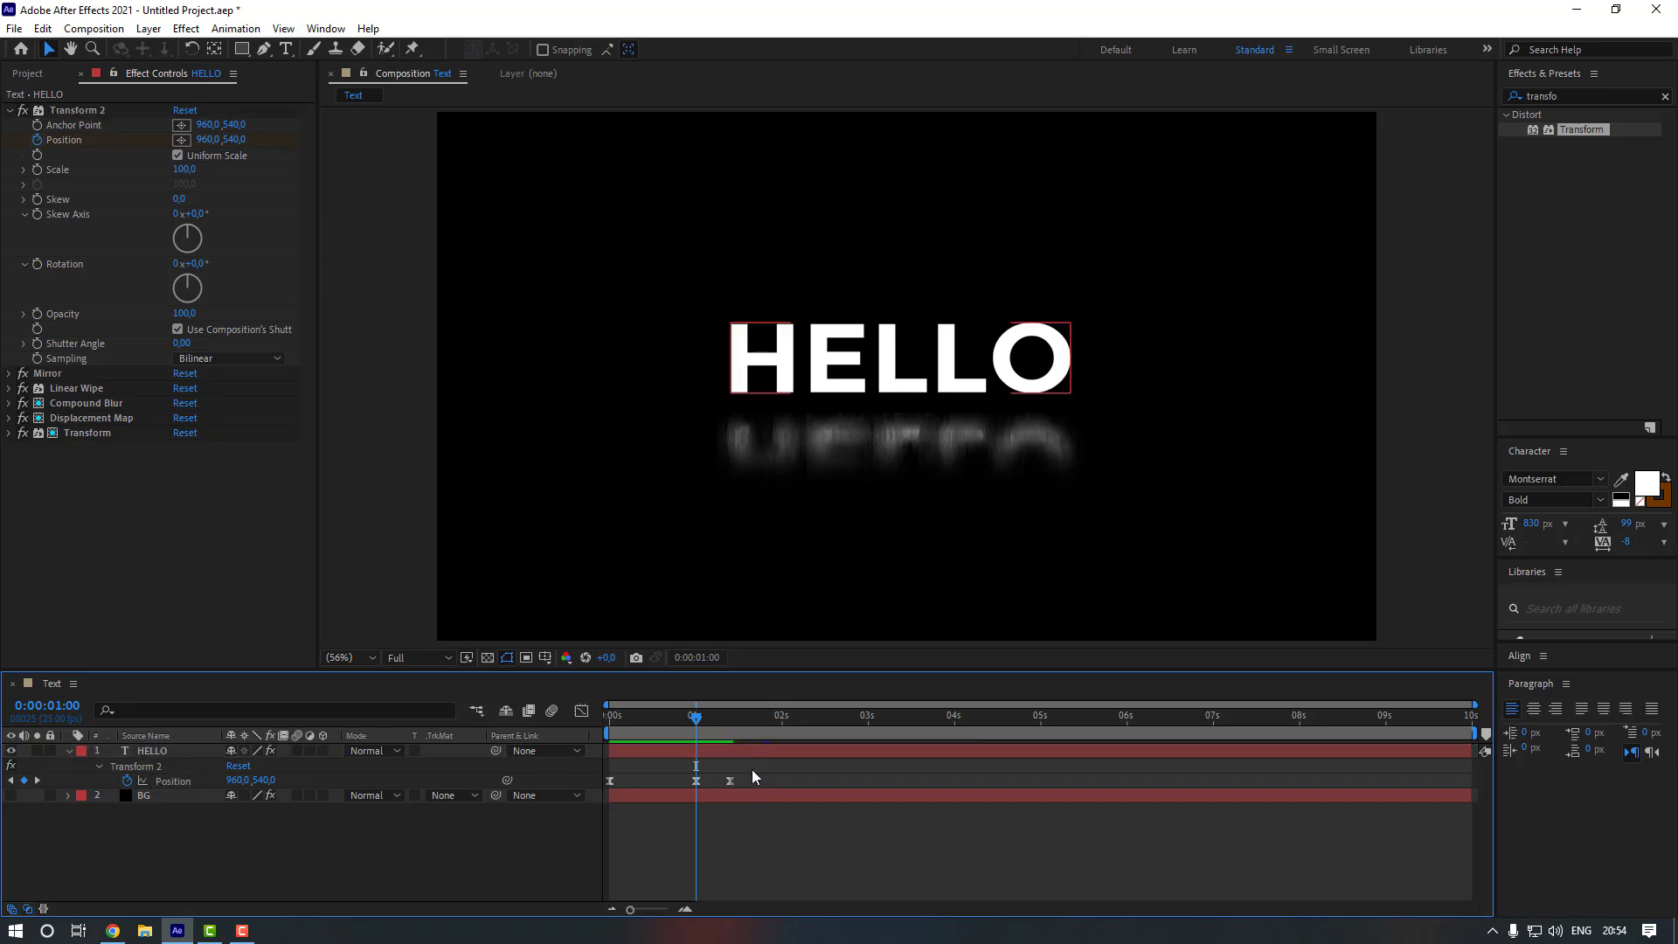
pyautogui.click(730, 780)
pyautogui.moveTo(729, 781); pyautogui.dragTo(755, 781)
pyautogui.click(787, 777)
pyautogui.press('Home')
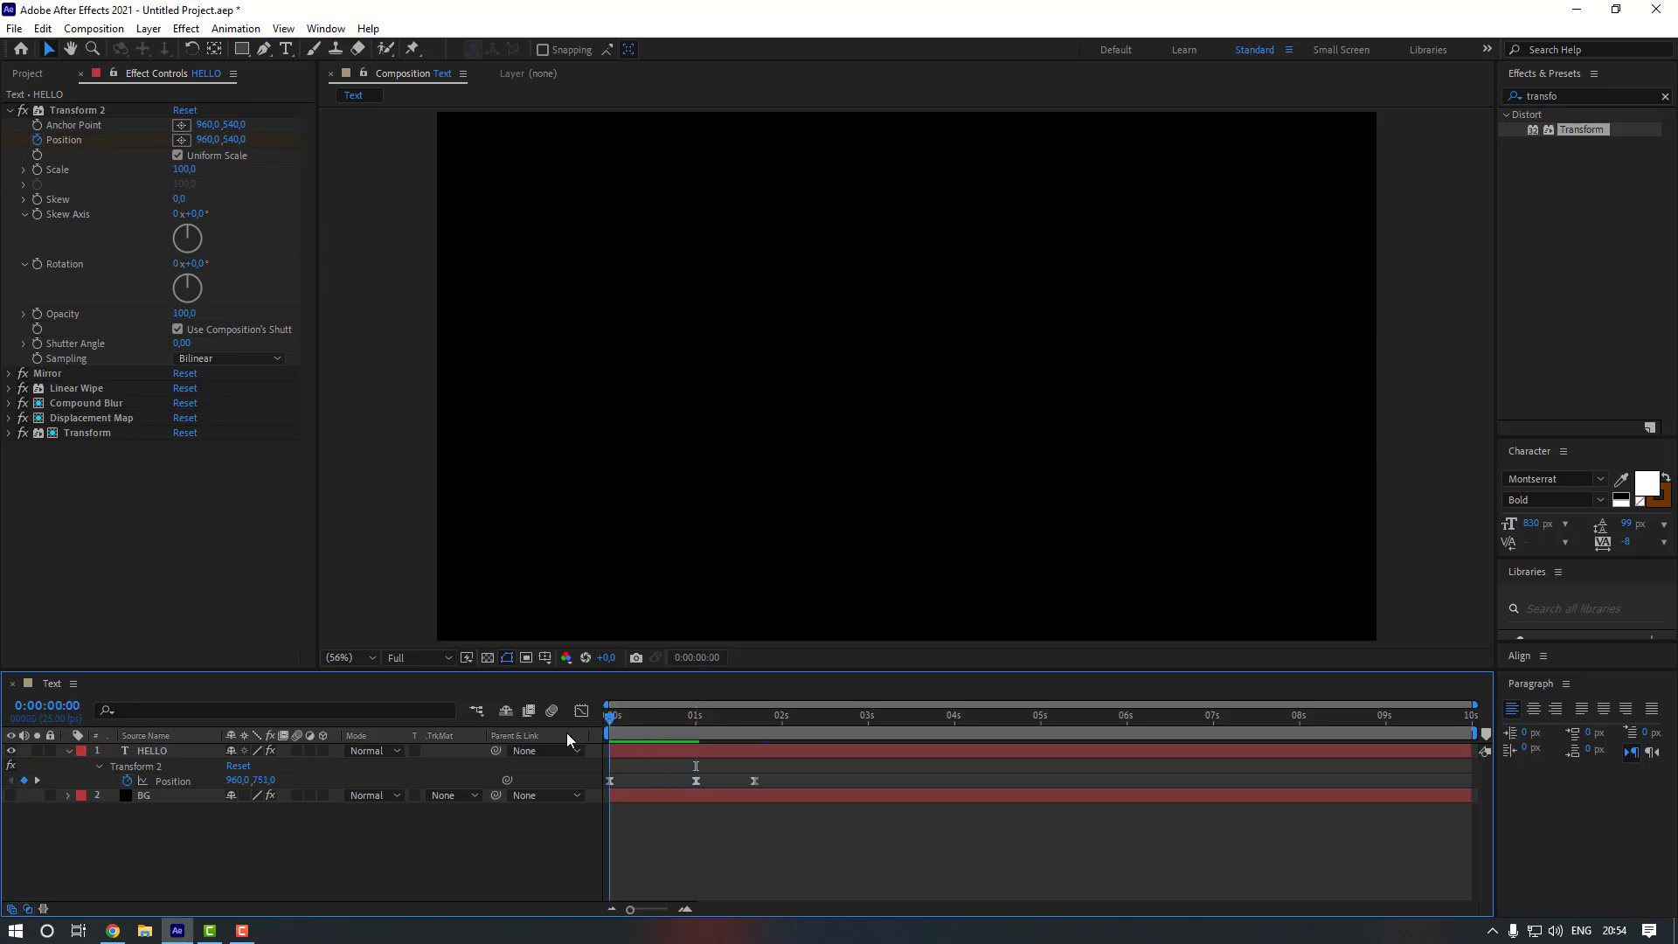
pyautogui.press('space')
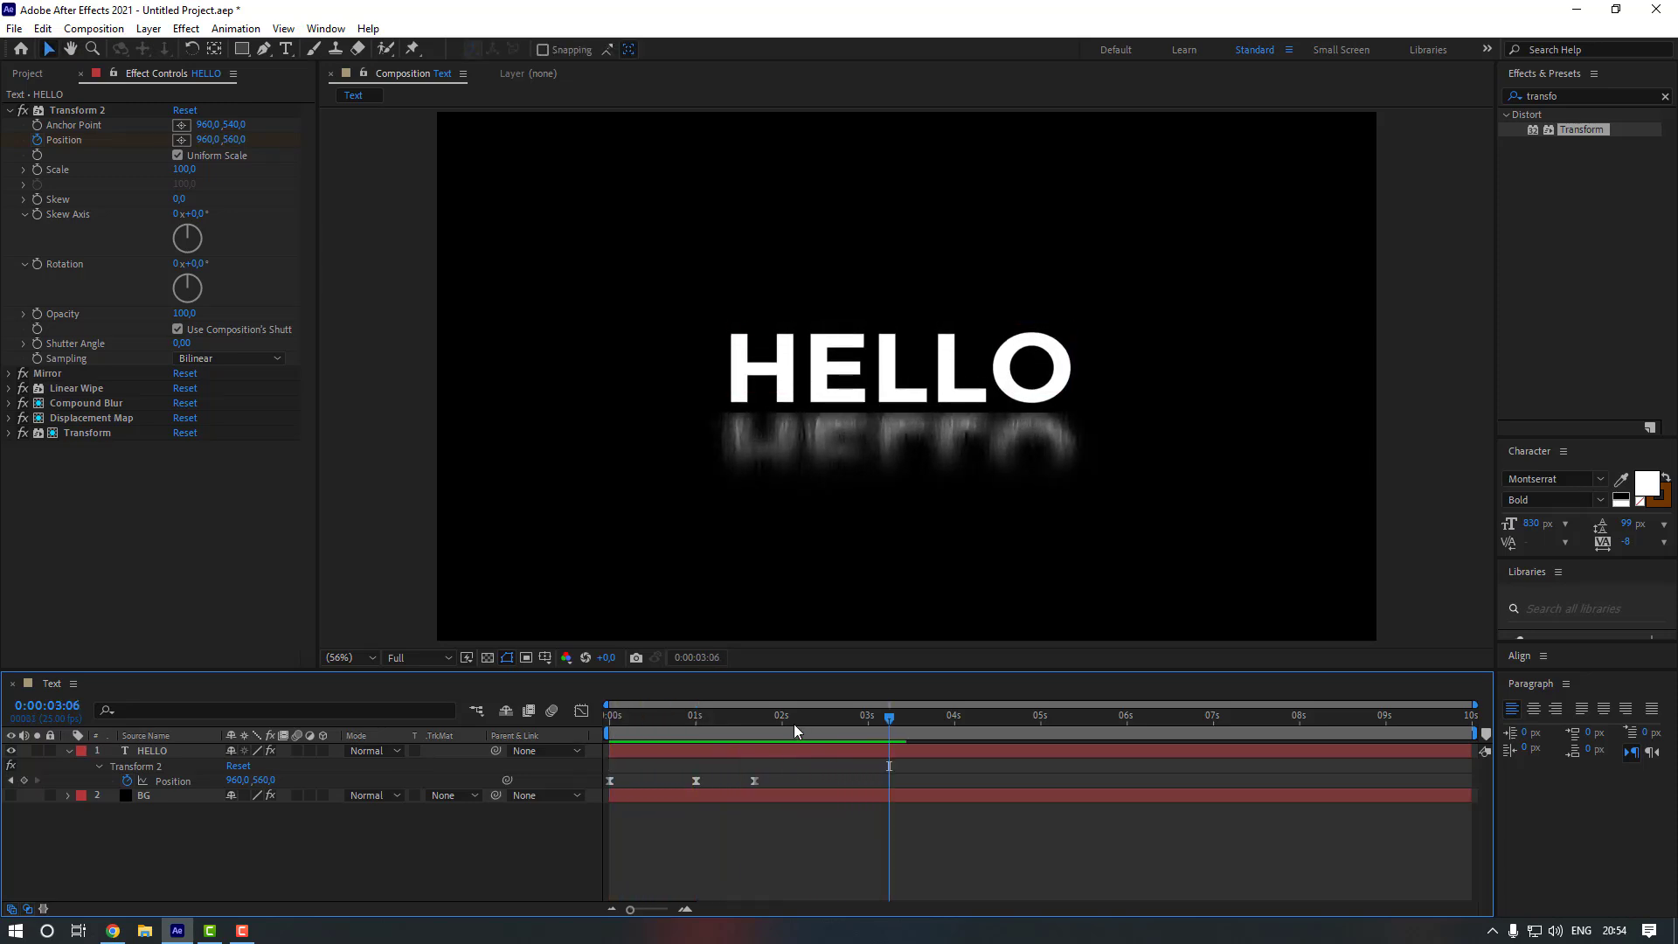
pyautogui.press('space')
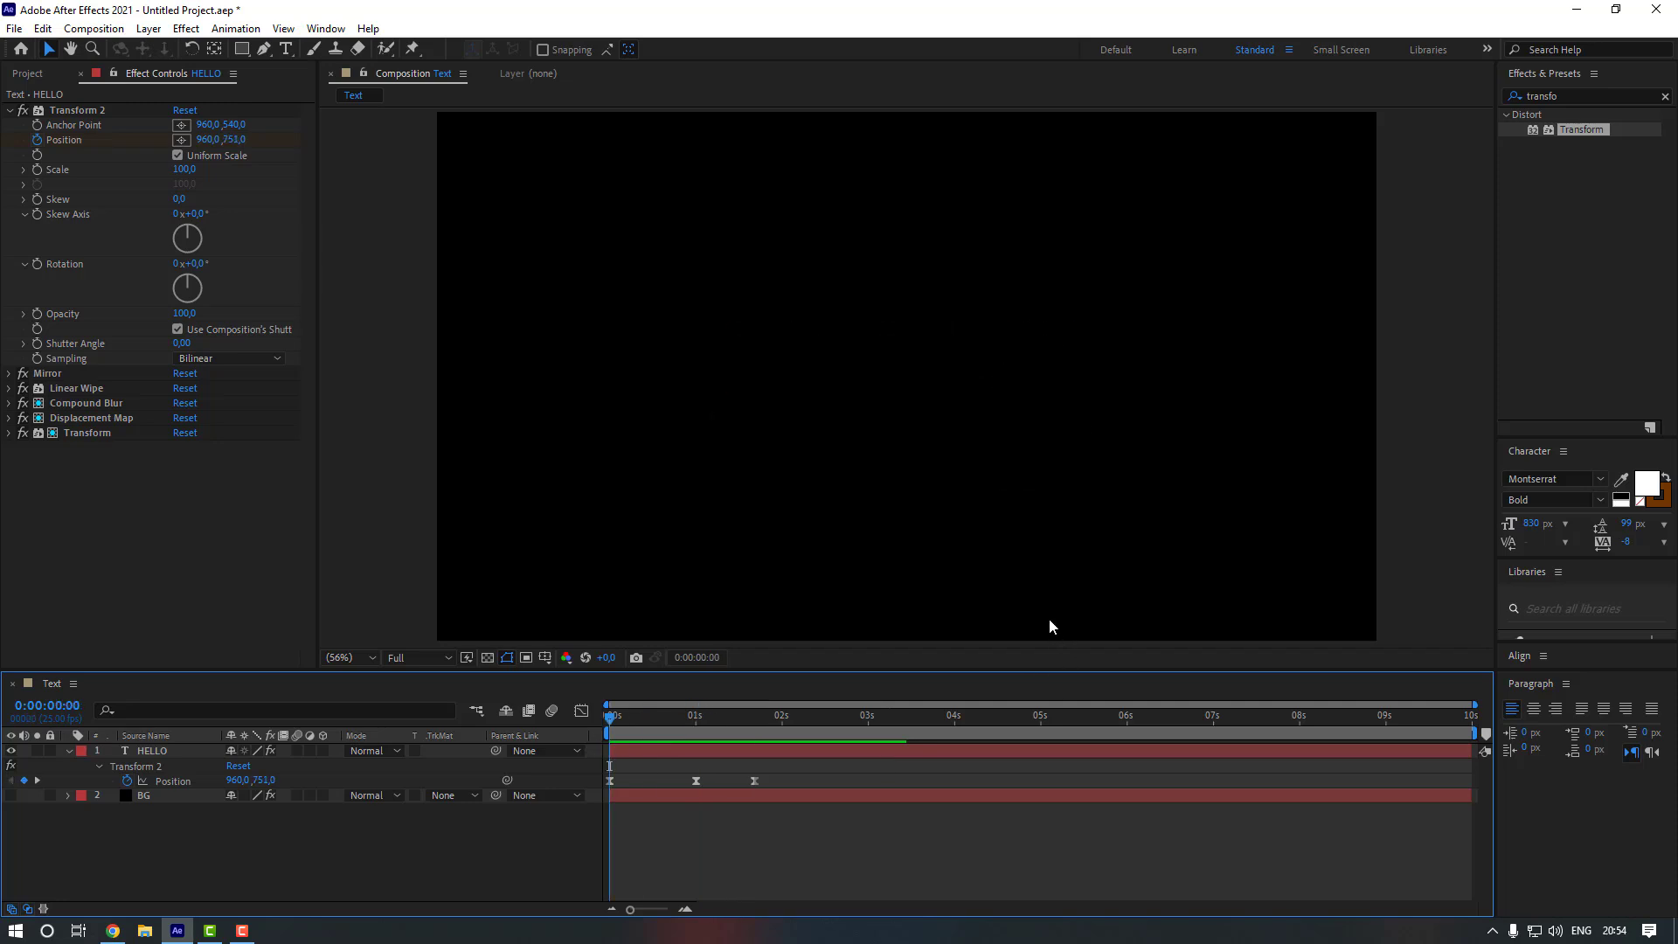
# Apply the Stylize Glow effect to the HELLO layer and raise its Glow Radius to 27
pyautogui.moveTo(651, 722); pyautogui.dragTo(675, 725)
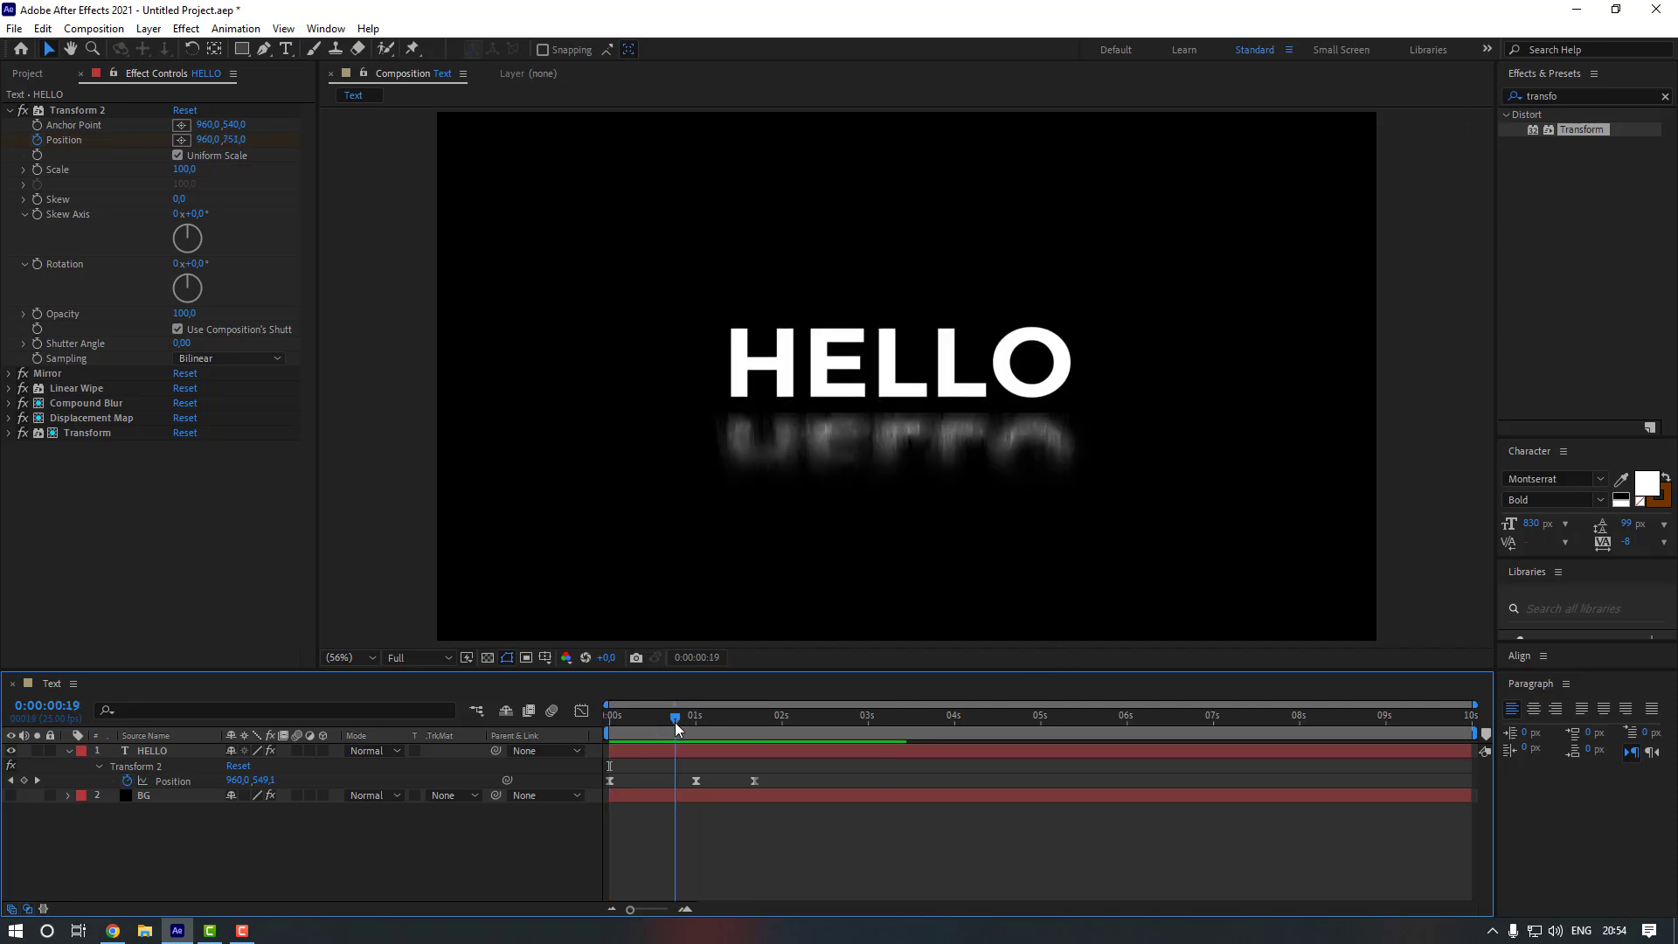
pyautogui.click(1553, 96)
pyautogui.write('glow')
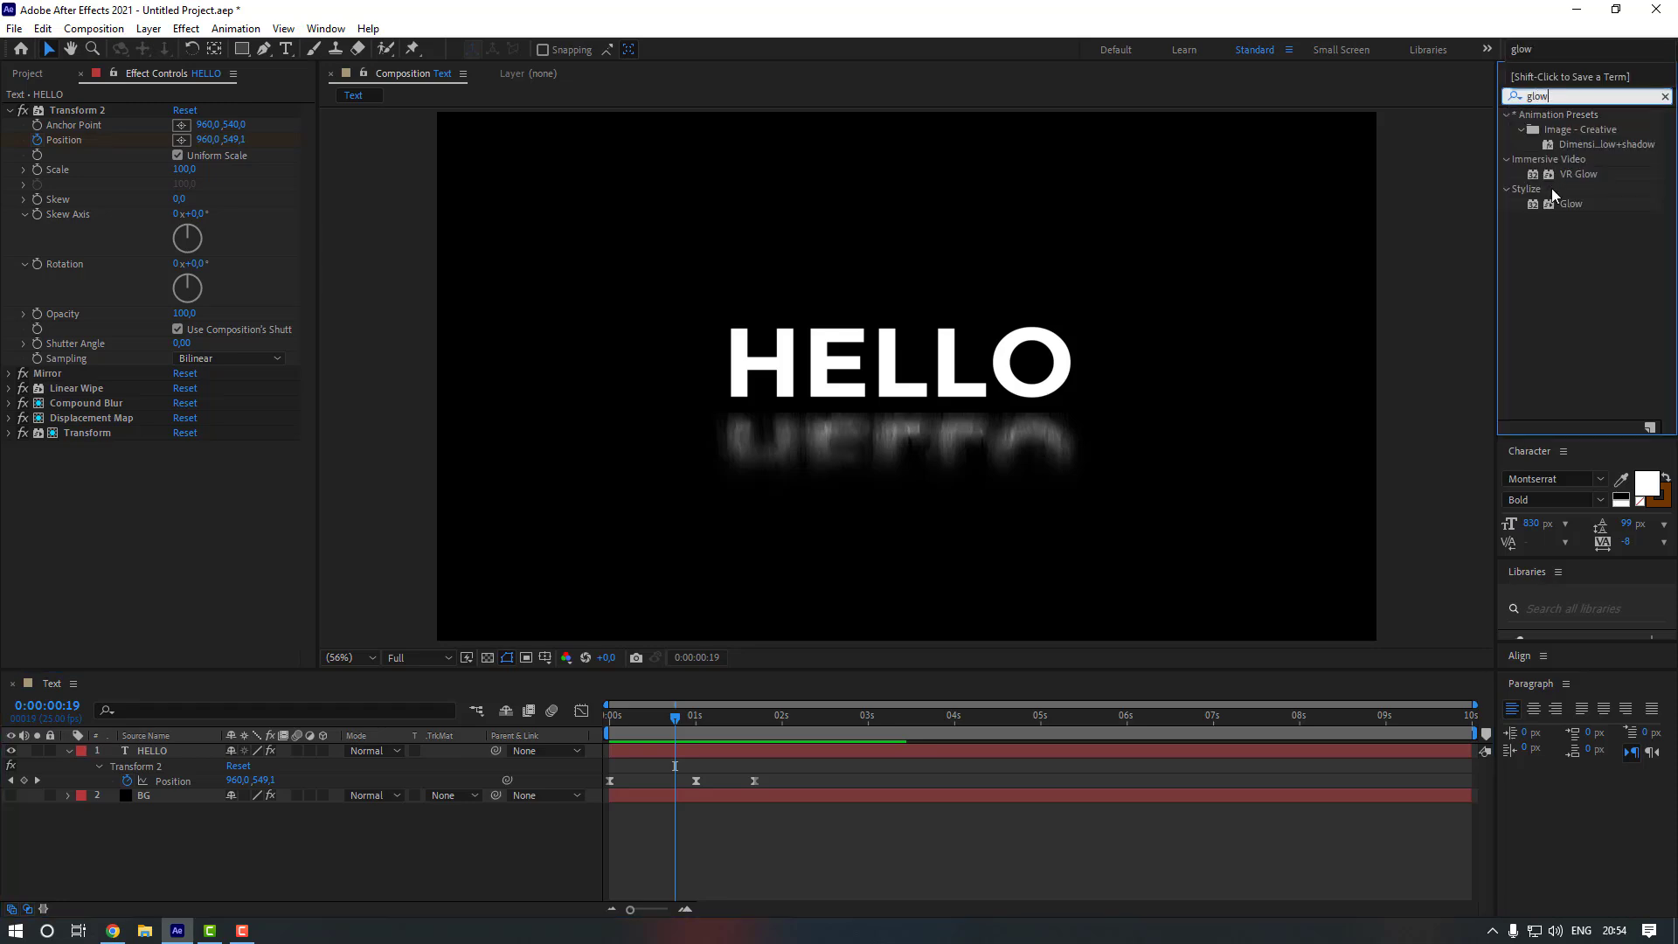
pyautogui.moveTo(1570, 204); pyautogui.dragTo(162, 751)
pyautogui.moveTo(181, 460)
pyautogui.mouseDown()
pyautogui.moveTo(213, 460)
pyautogui.moveTo(199, 461)
pyautogui.mouseUp()
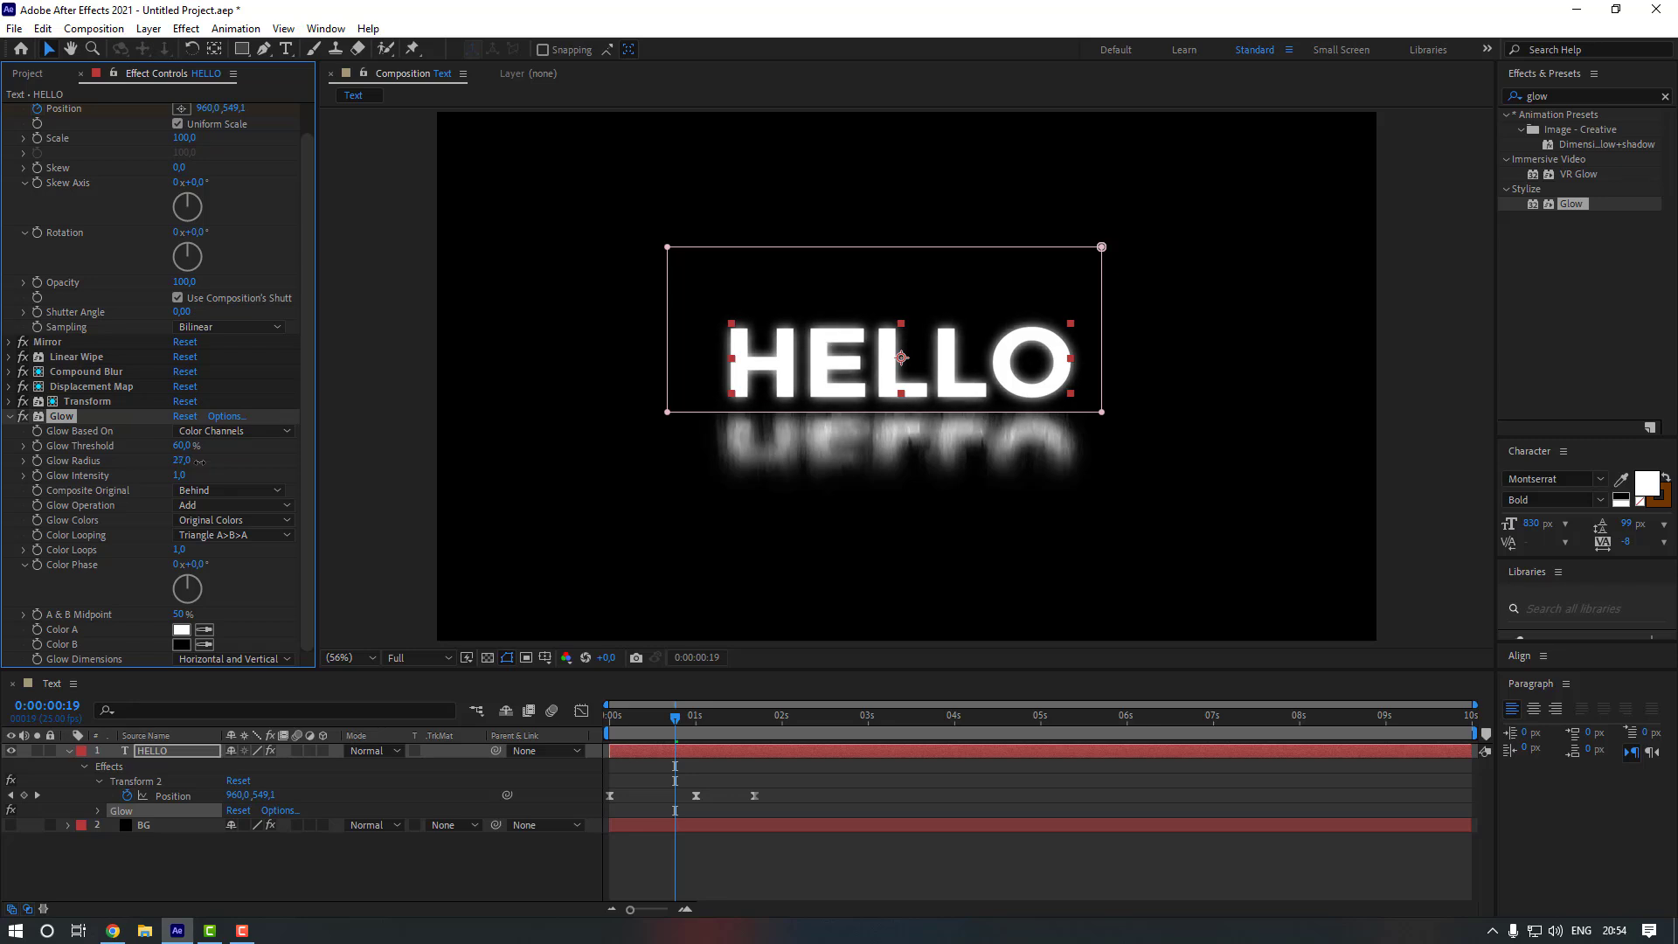
# Set the Glow effect's Color A to yellow FFFC0D and match Color B to it
pyautogui.click(181, 630)
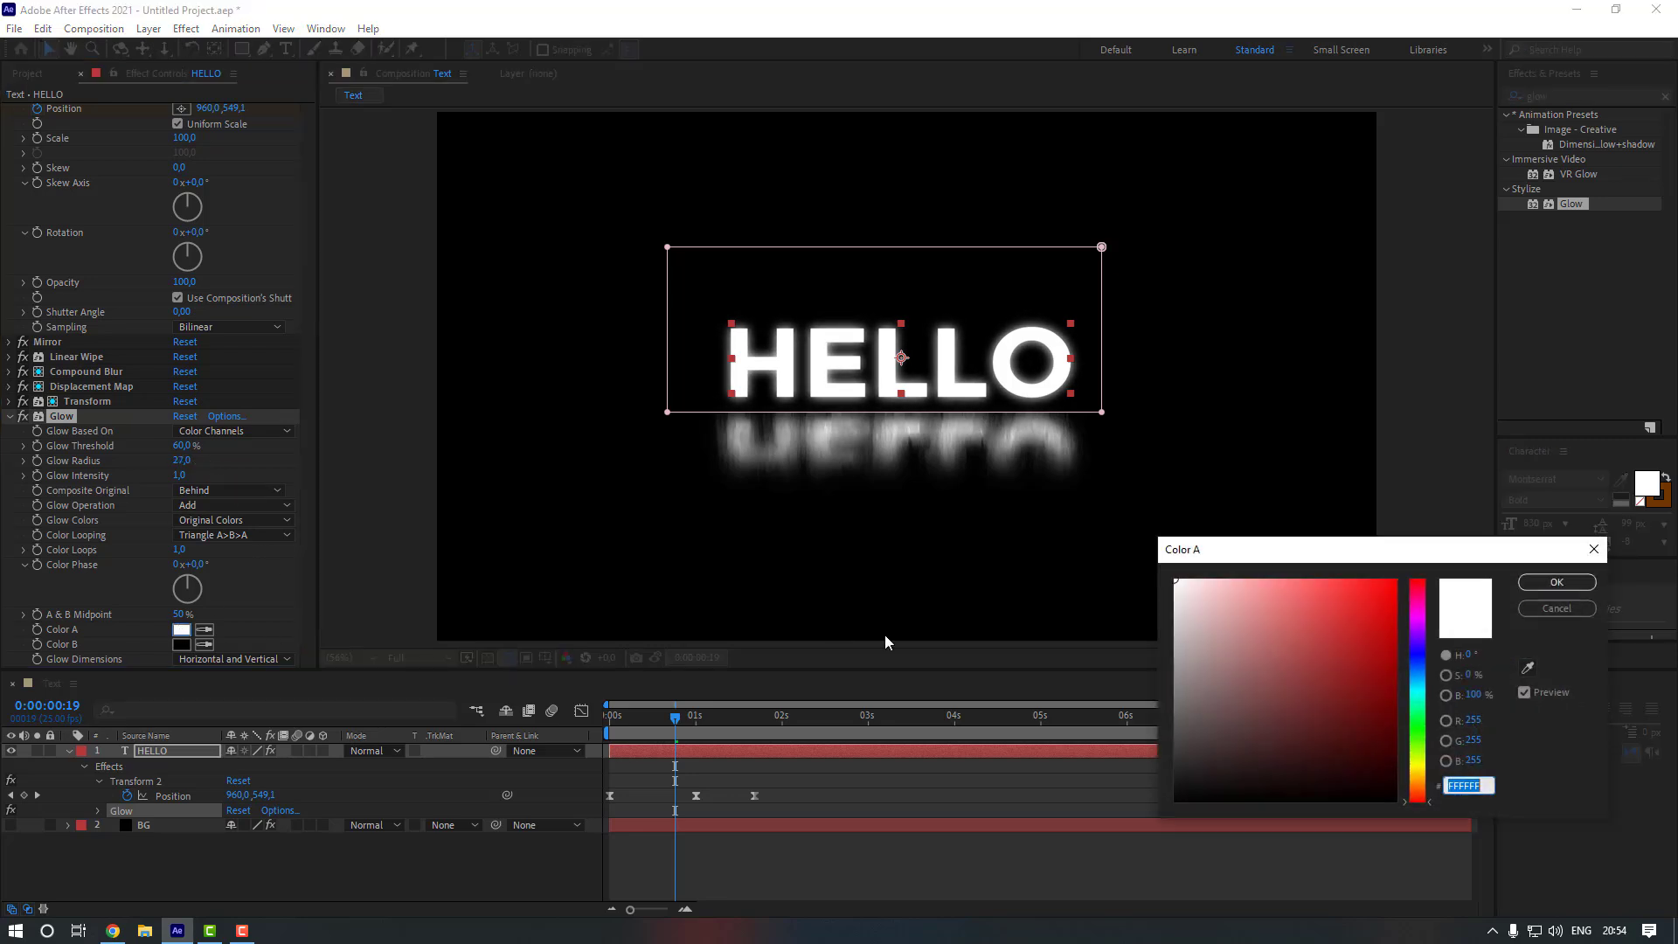
pyautogui.click(1417, 768)
pyautogui.moveTo(1317, 602); pyautogui.dragTo(1385, 544)
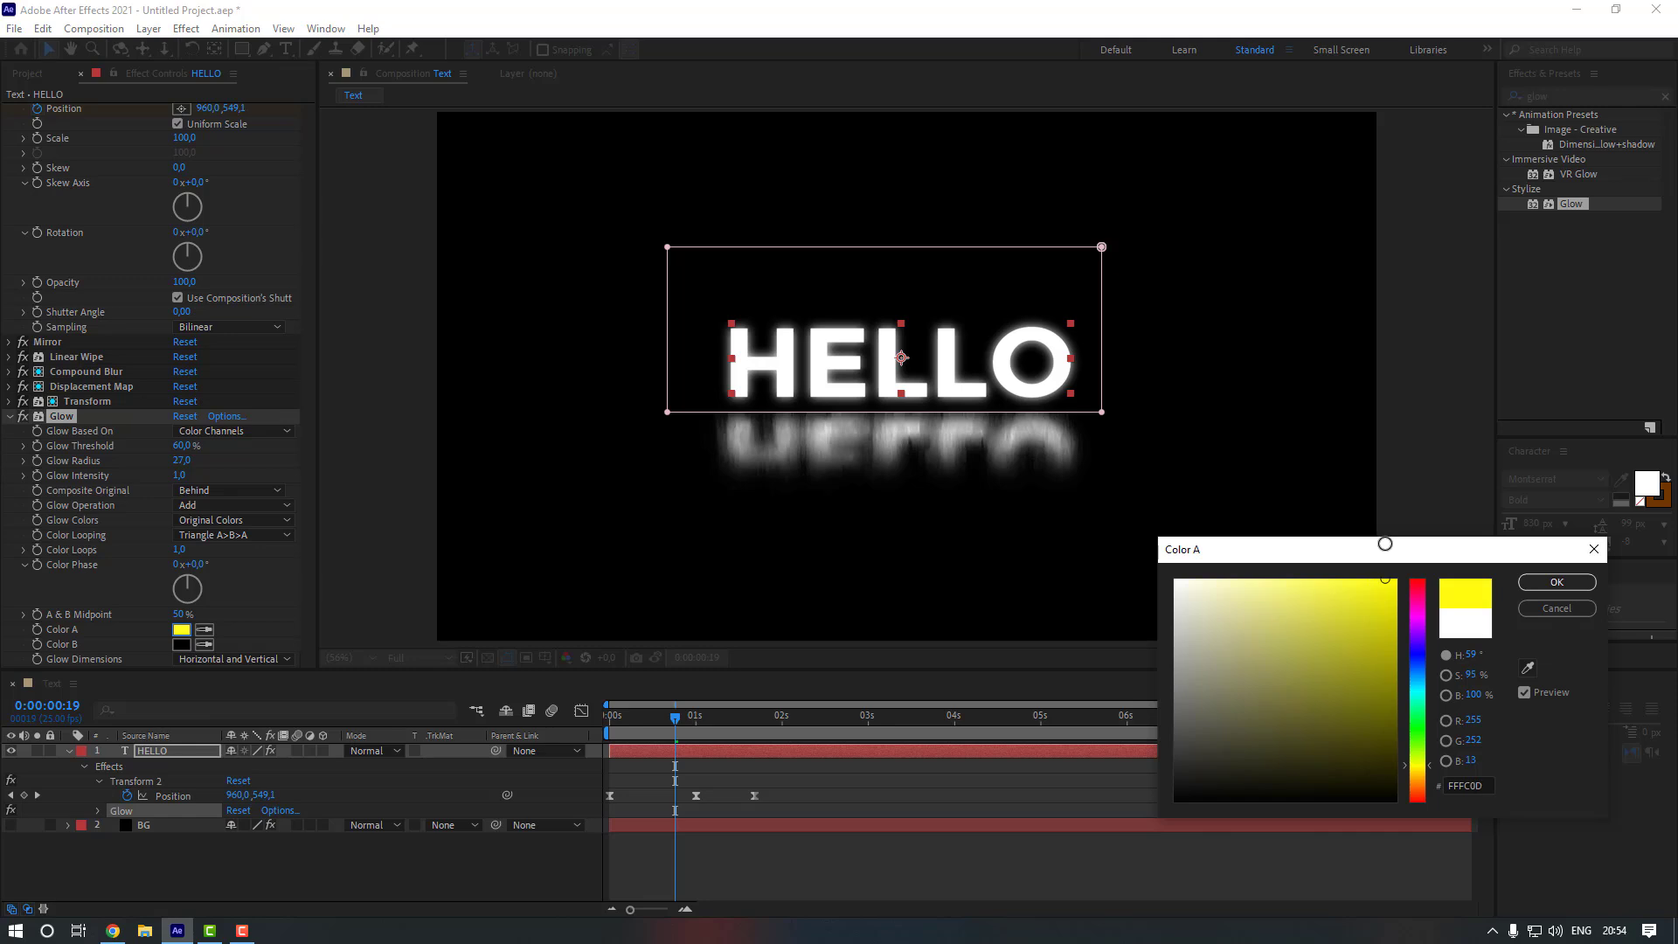
pyautogui.click(1556, 582)
pyautogui.click(183, 629)
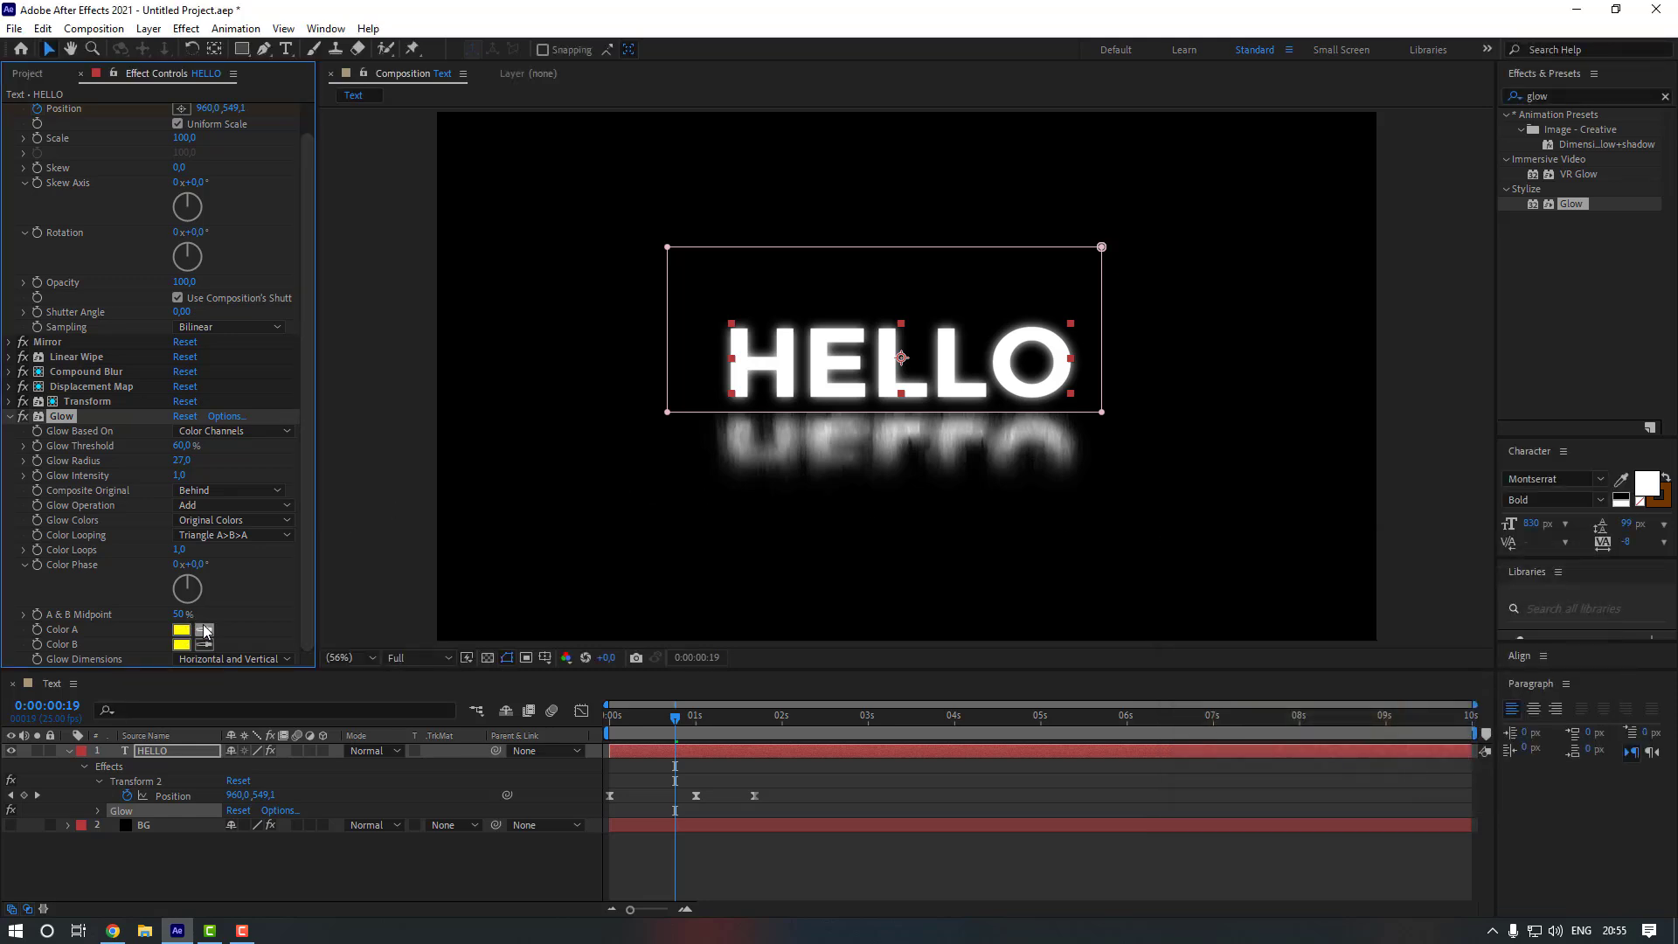
# Set the Glow Intensity to 0.7 and the Glow Radius to 35, and preview the result
pyautogui.click(179, 475)
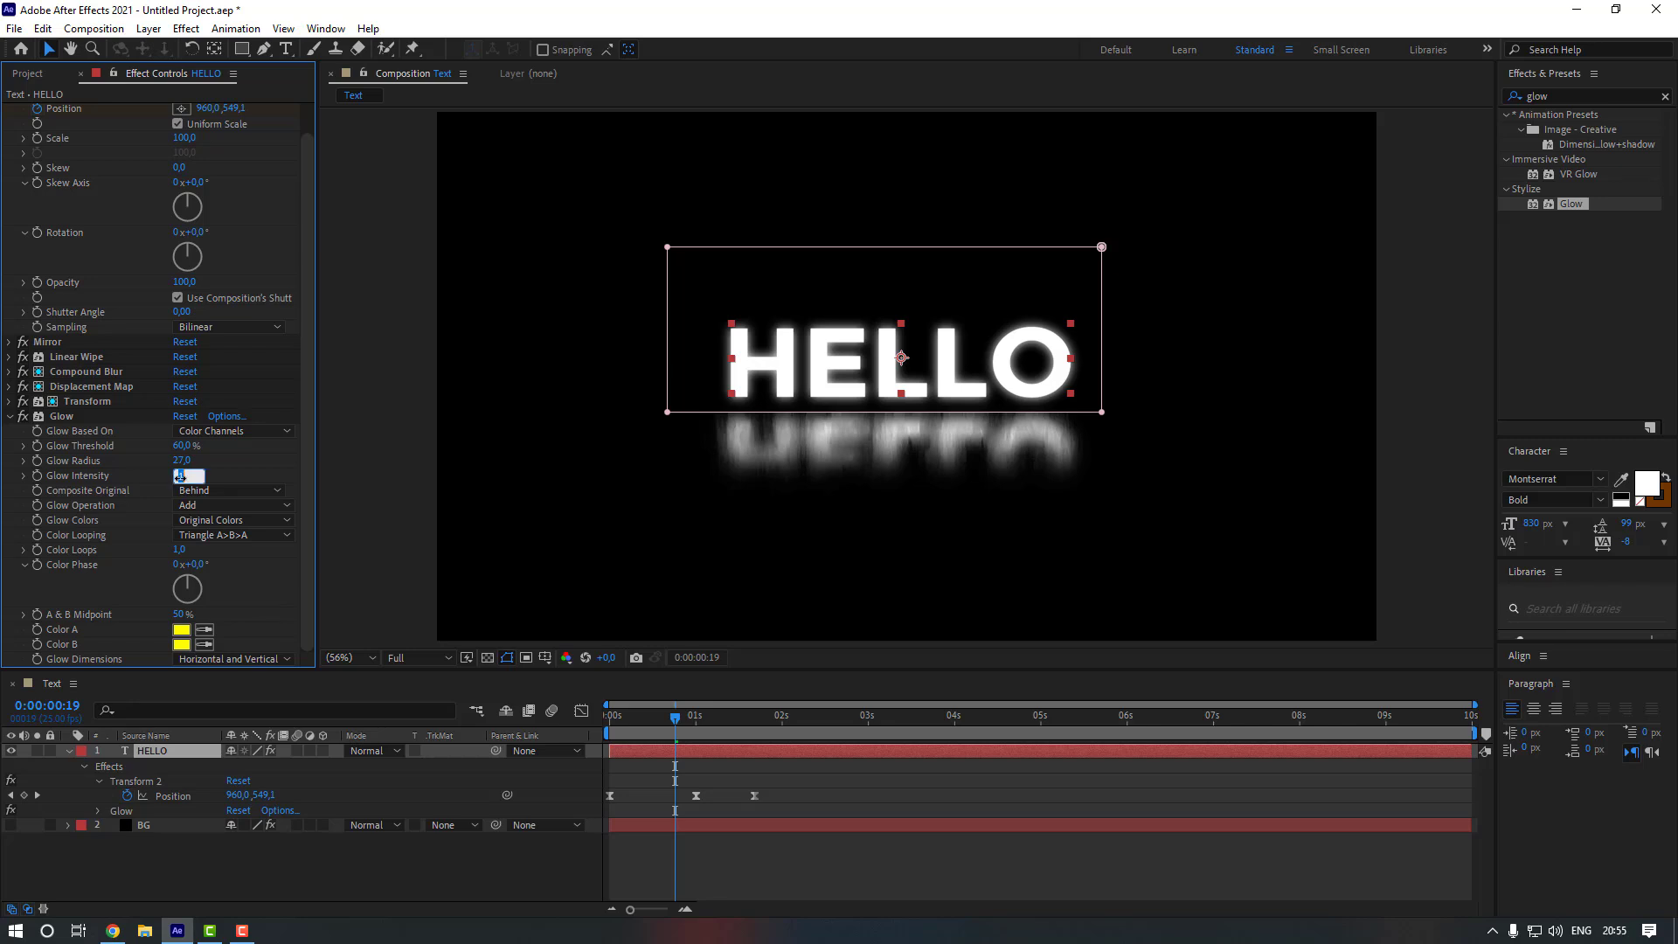
pyautogui.write('0,7')
pyautogui.press('Return')
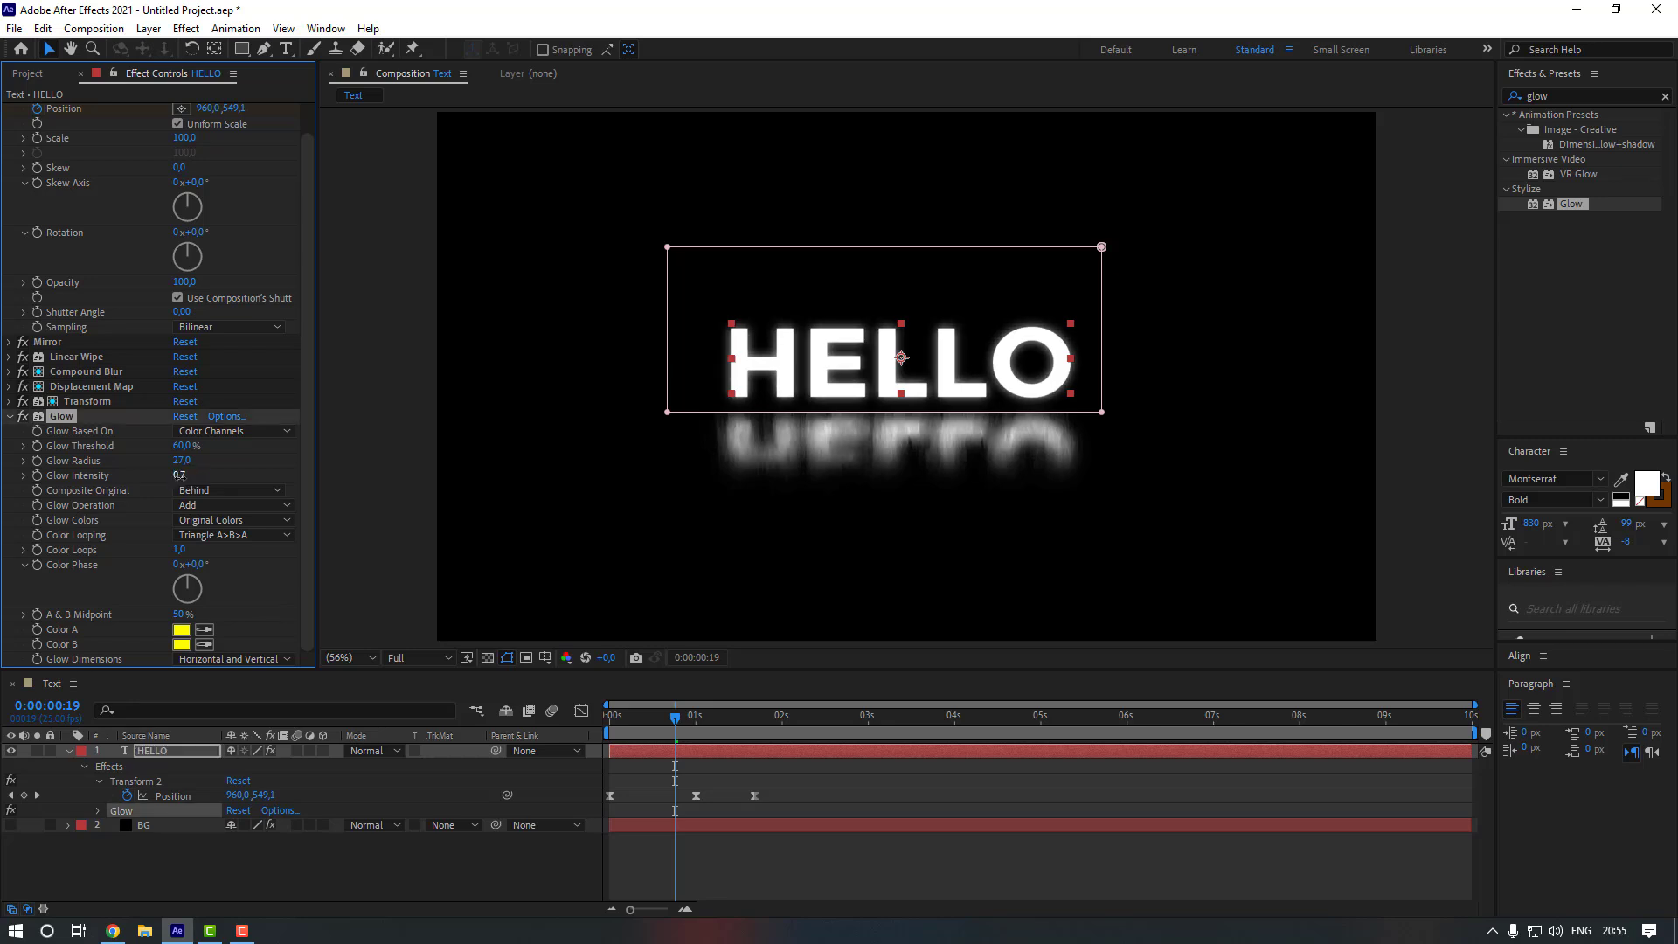
pyautogui.click(182, 460)
pyautogui.press('Return')
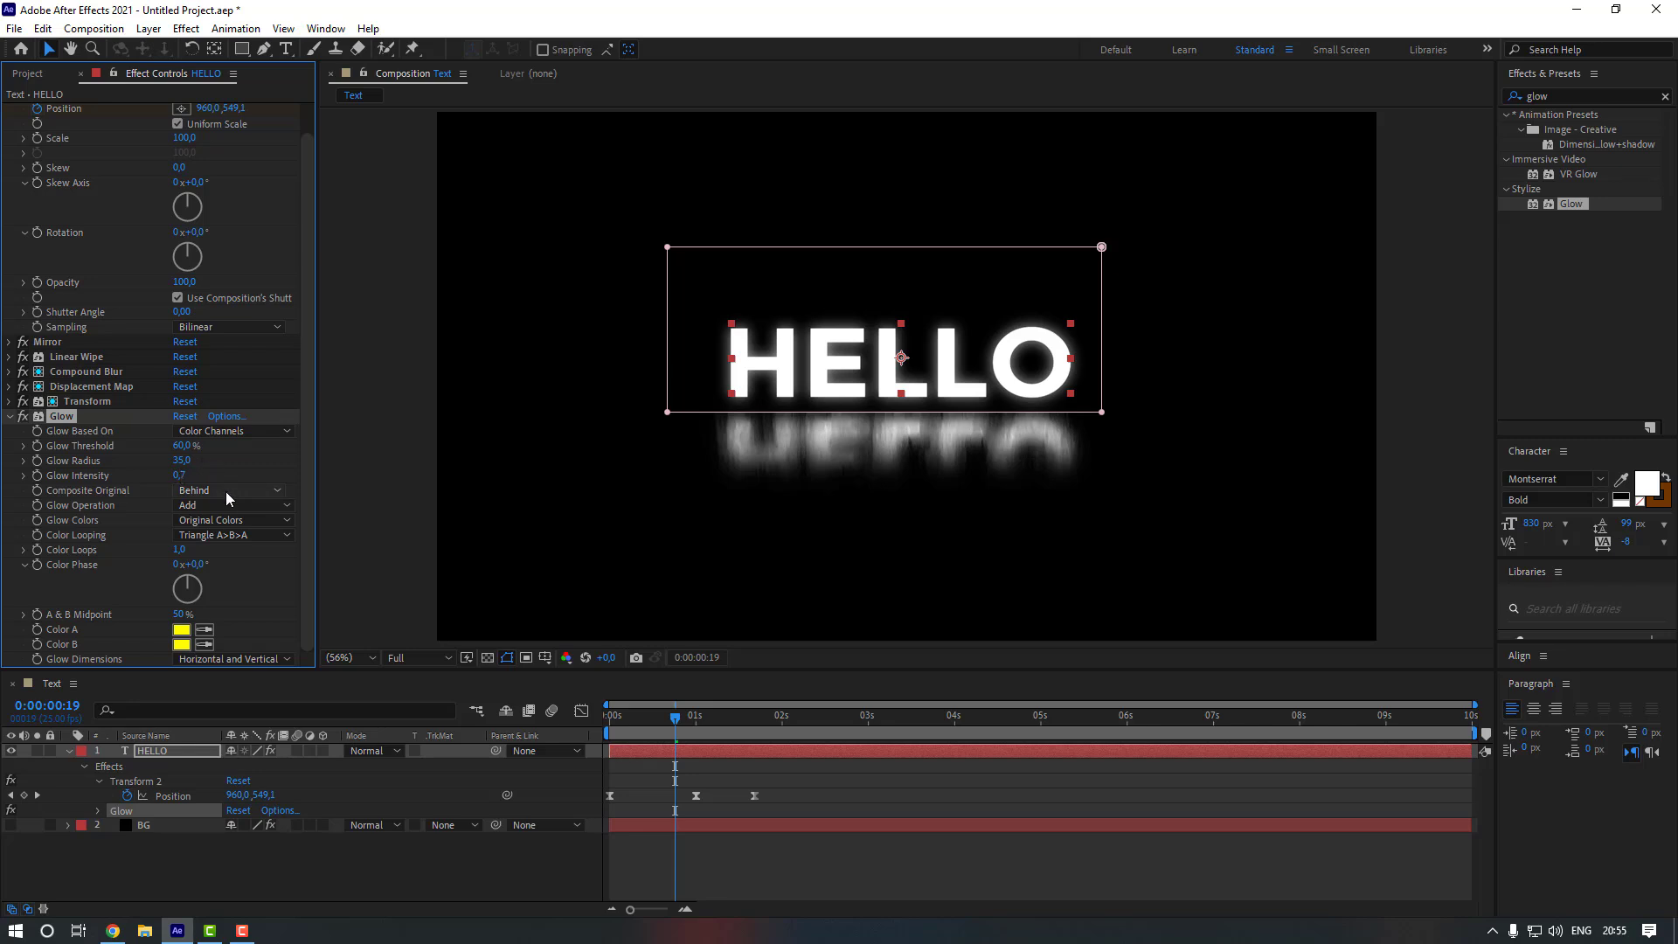
pyautogui.click(825, 911)
pyautogui.press('Home')
pyautogui.press('space')
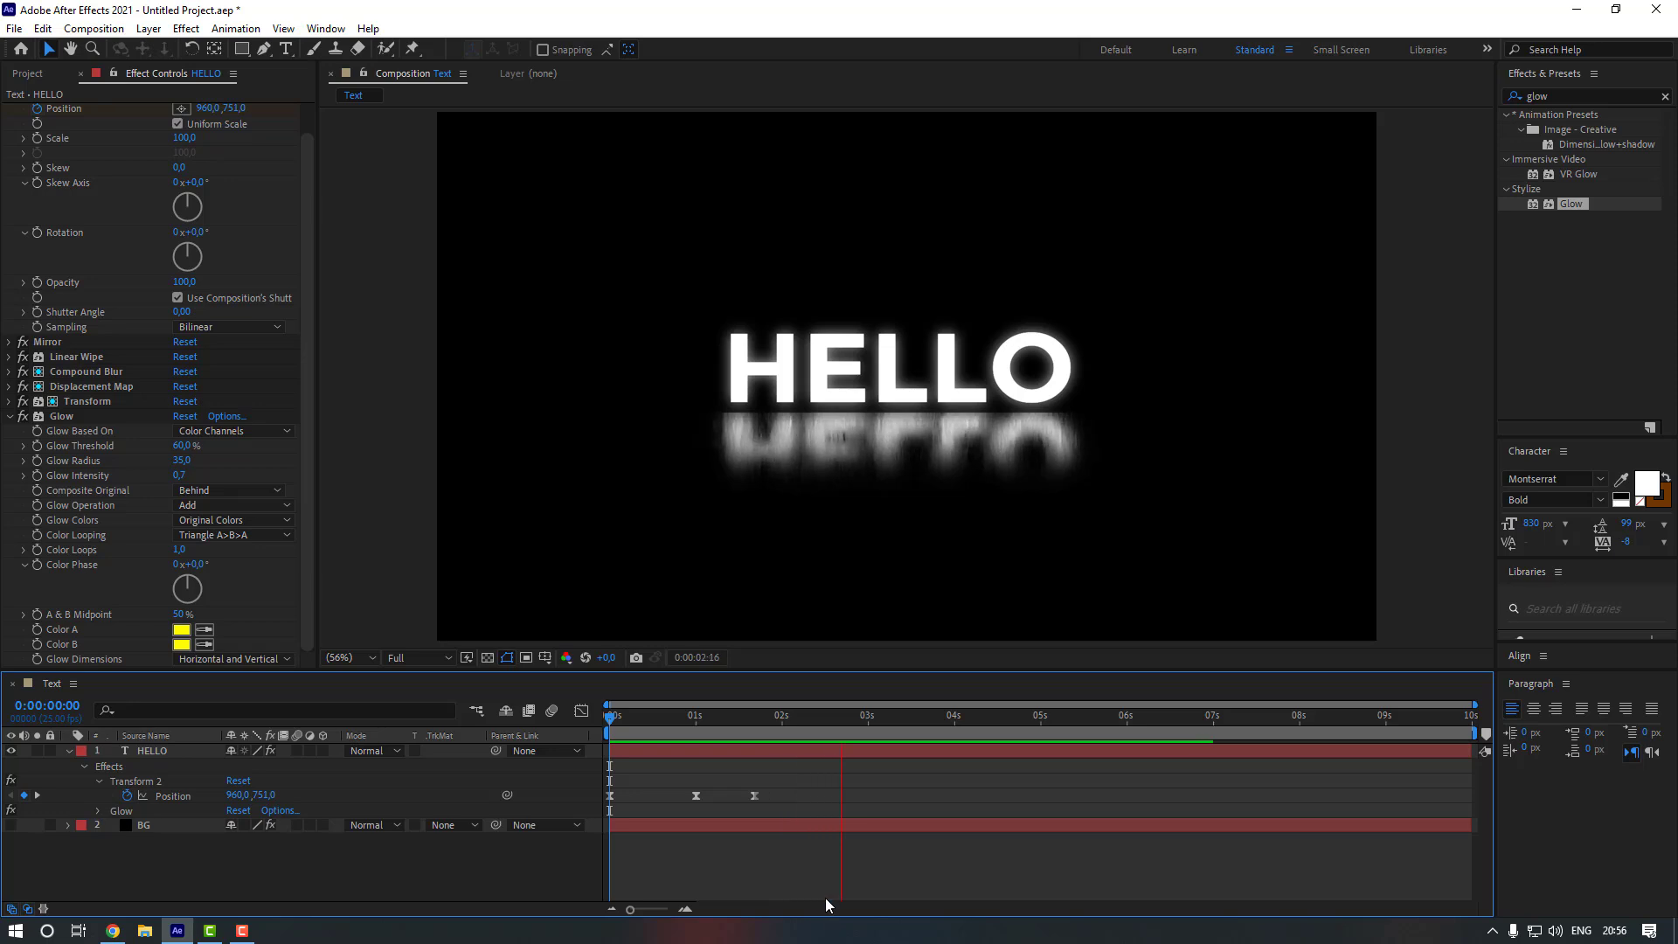
pyautogui.press('space')
# Adjust the speed curve between the last two Position keyframes in the Graph Editor and preview the animation from the start
pyautogui.press('j')
pyautogui.moveTo(787, 790); pyautogui.dragTo(689, 798)
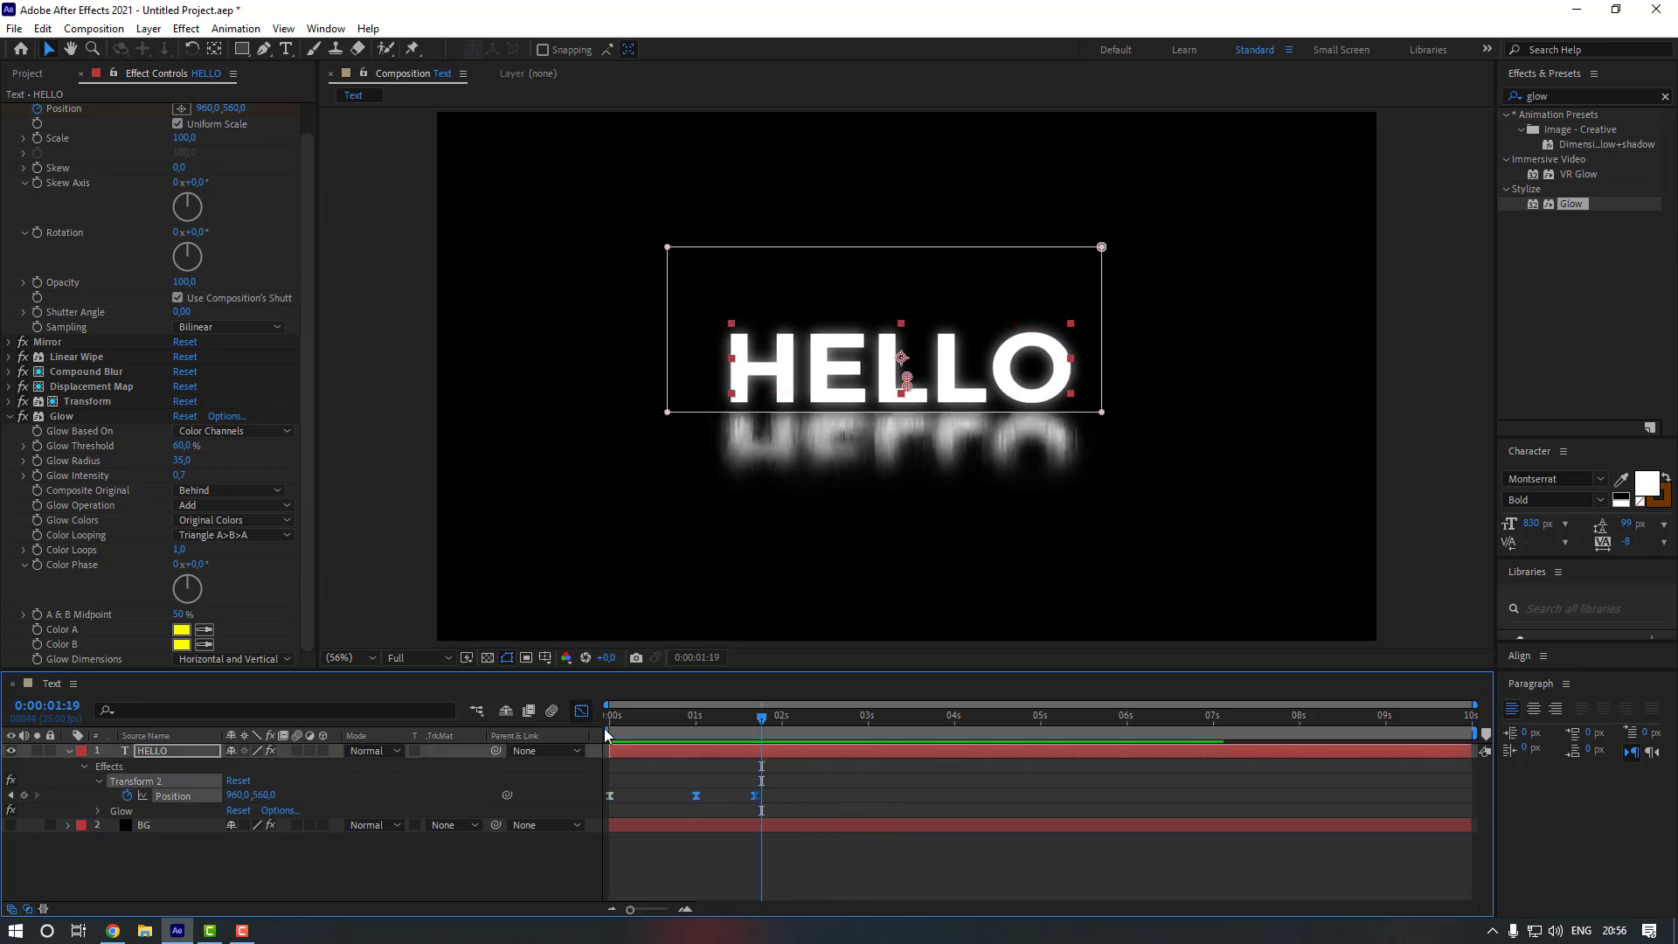
pyautogui.click(581, 711)
pyautogui.click(701, 721)
pyautogui.press('=')
pyautogui.press('=')
pyautogui.moveTo(714, 854); pyautogui.dragTo(865, 852)
pyautogui.hotkey('shift', 'F3')
pyautogui.press(';')
pyautogui.press('Home')
pyautogui.press('space')
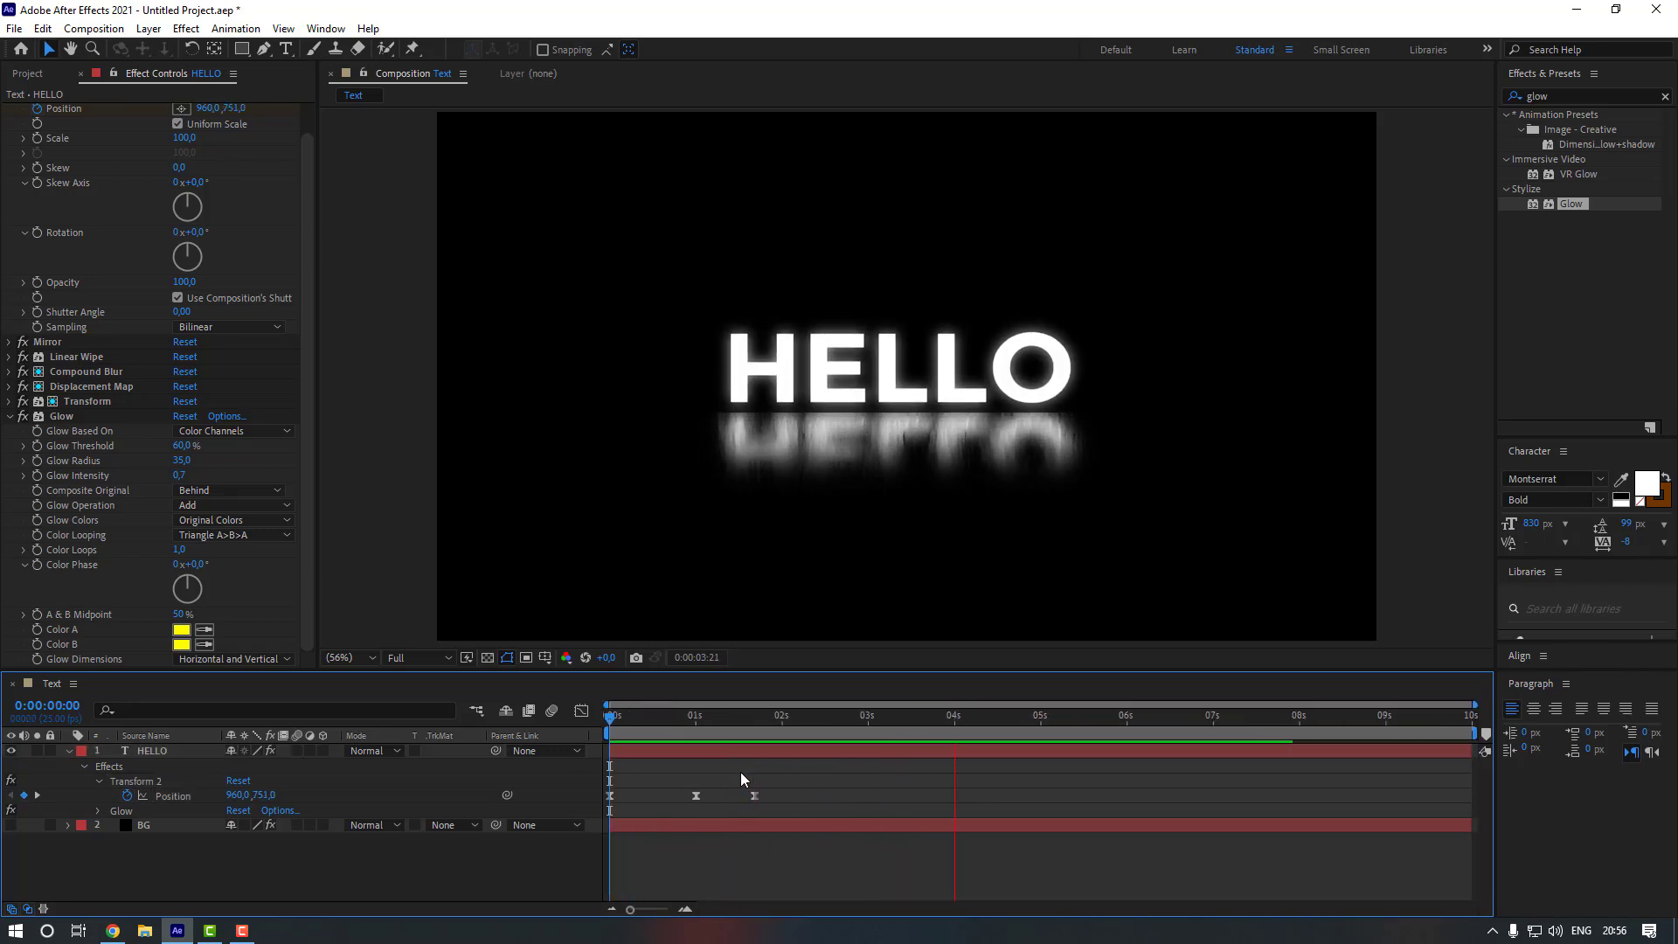
# End the composition's work area at 0:00:02:09 and preview the shortened animation
pyautogui.click(792, 724)
pyautogui.moveTo(776, 724); pyautogui.dragTo(809, 726)
pyautogui.press('n')
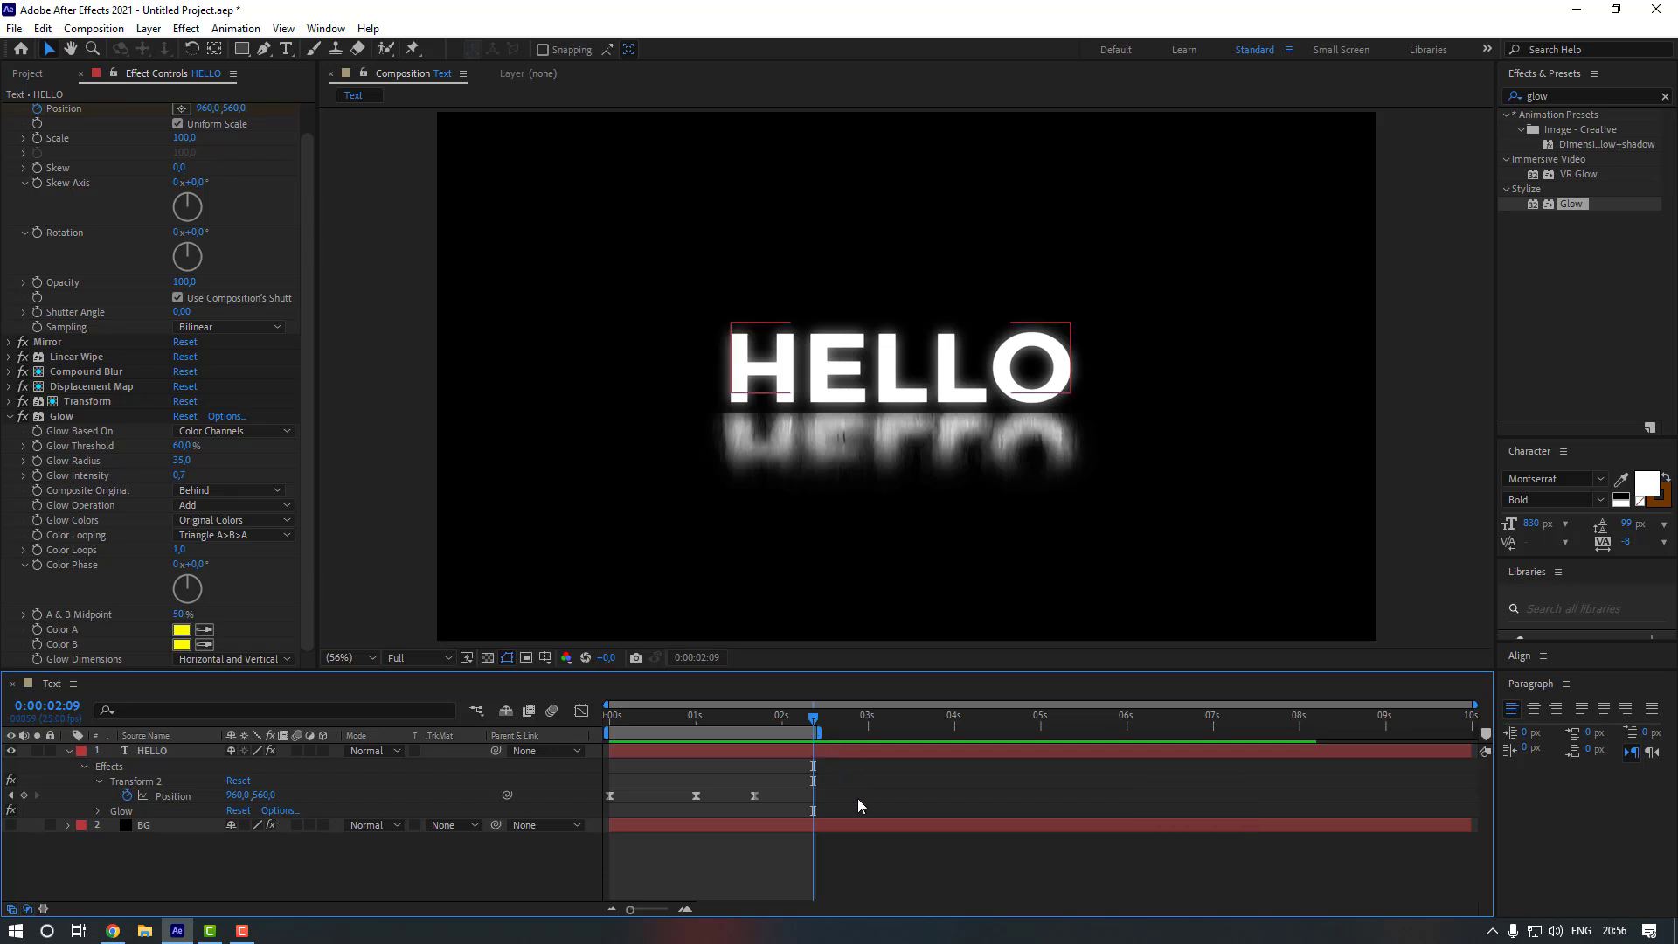
pyautogui.press('space')
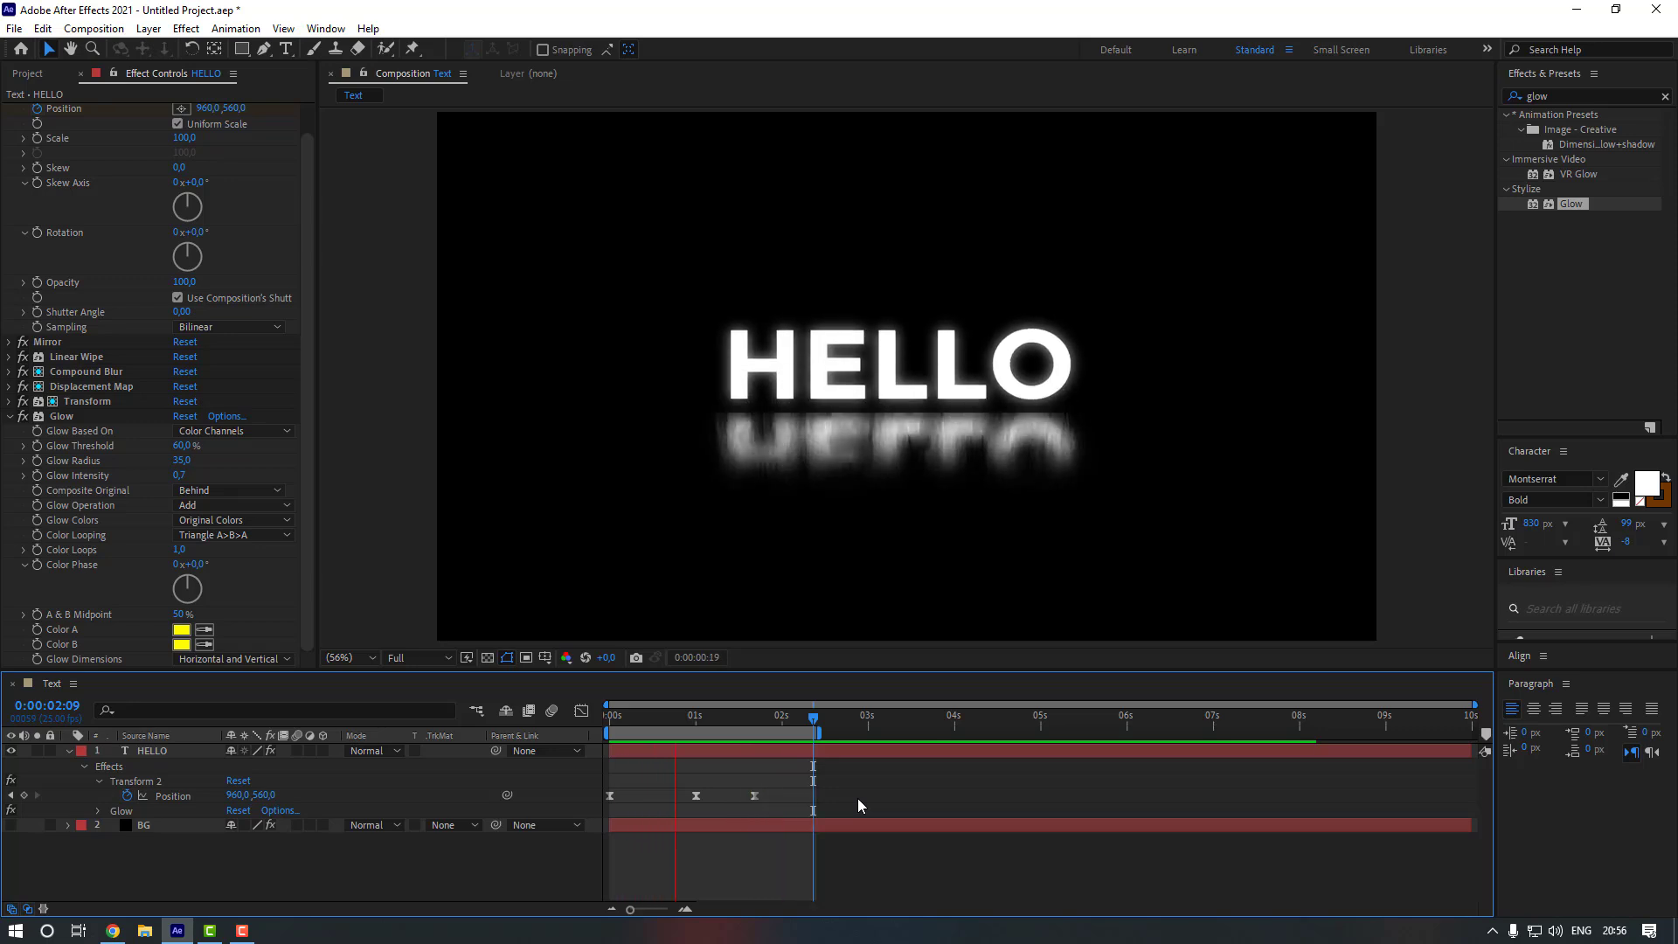
pyautogui.press('space')
# Select the HELLO text at 0:00:01:07 and change its fill color to yellow FFF717
pyautogui.click(707, 586)
pyautogui.click(631, 749)
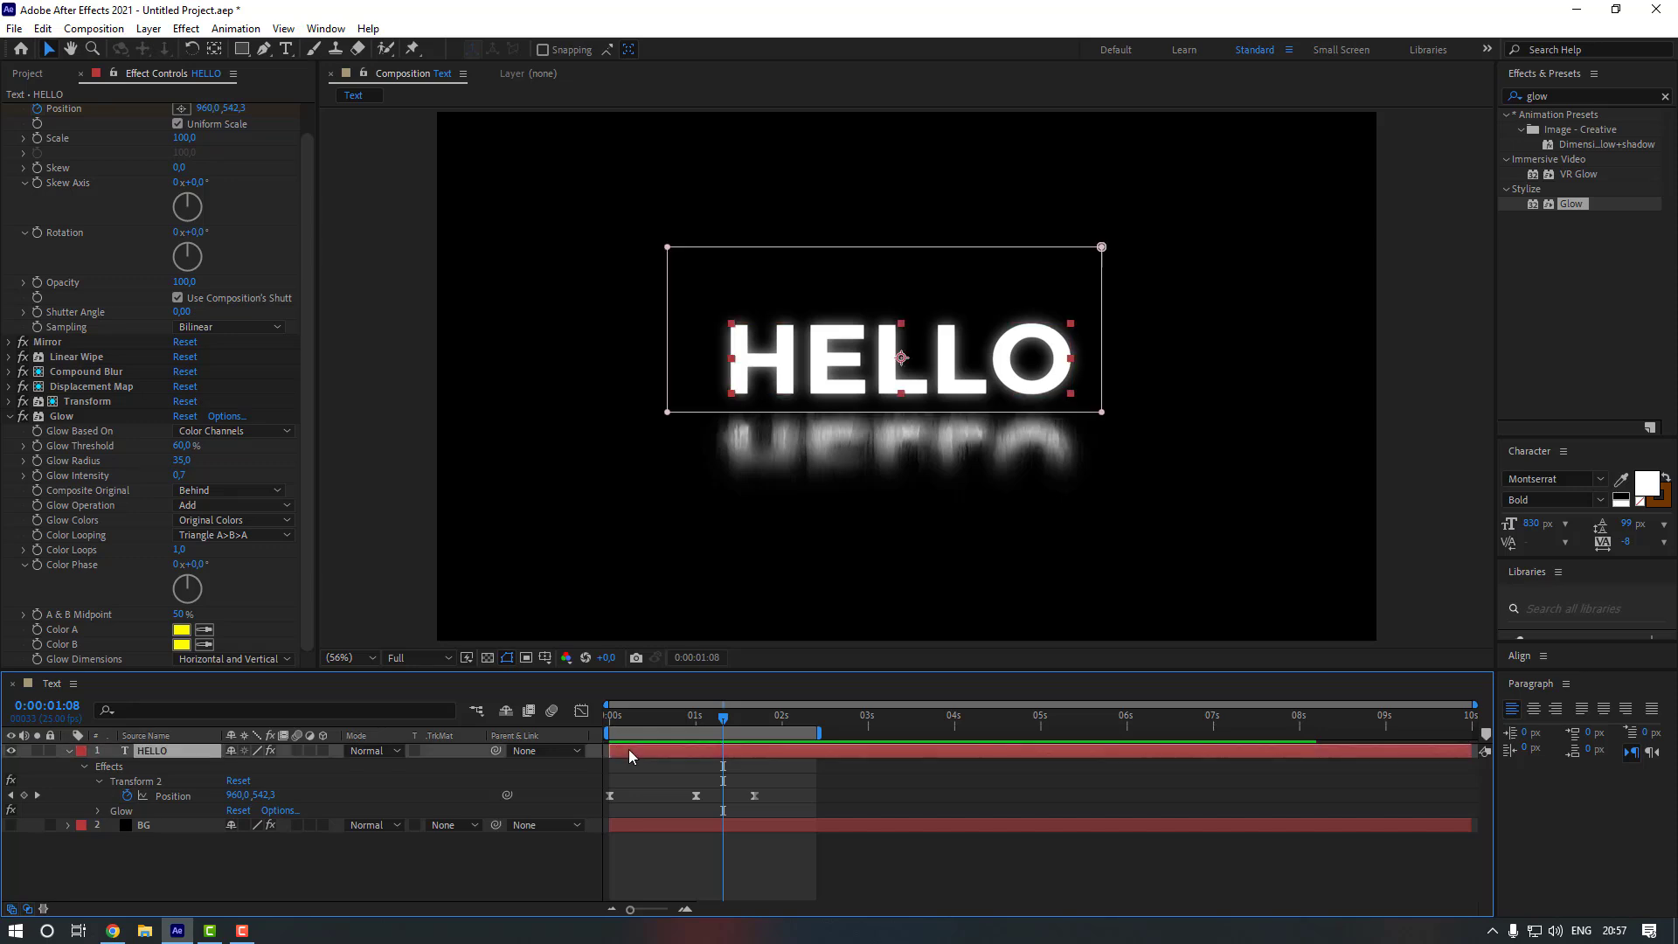
pyautogui.press('pageup')
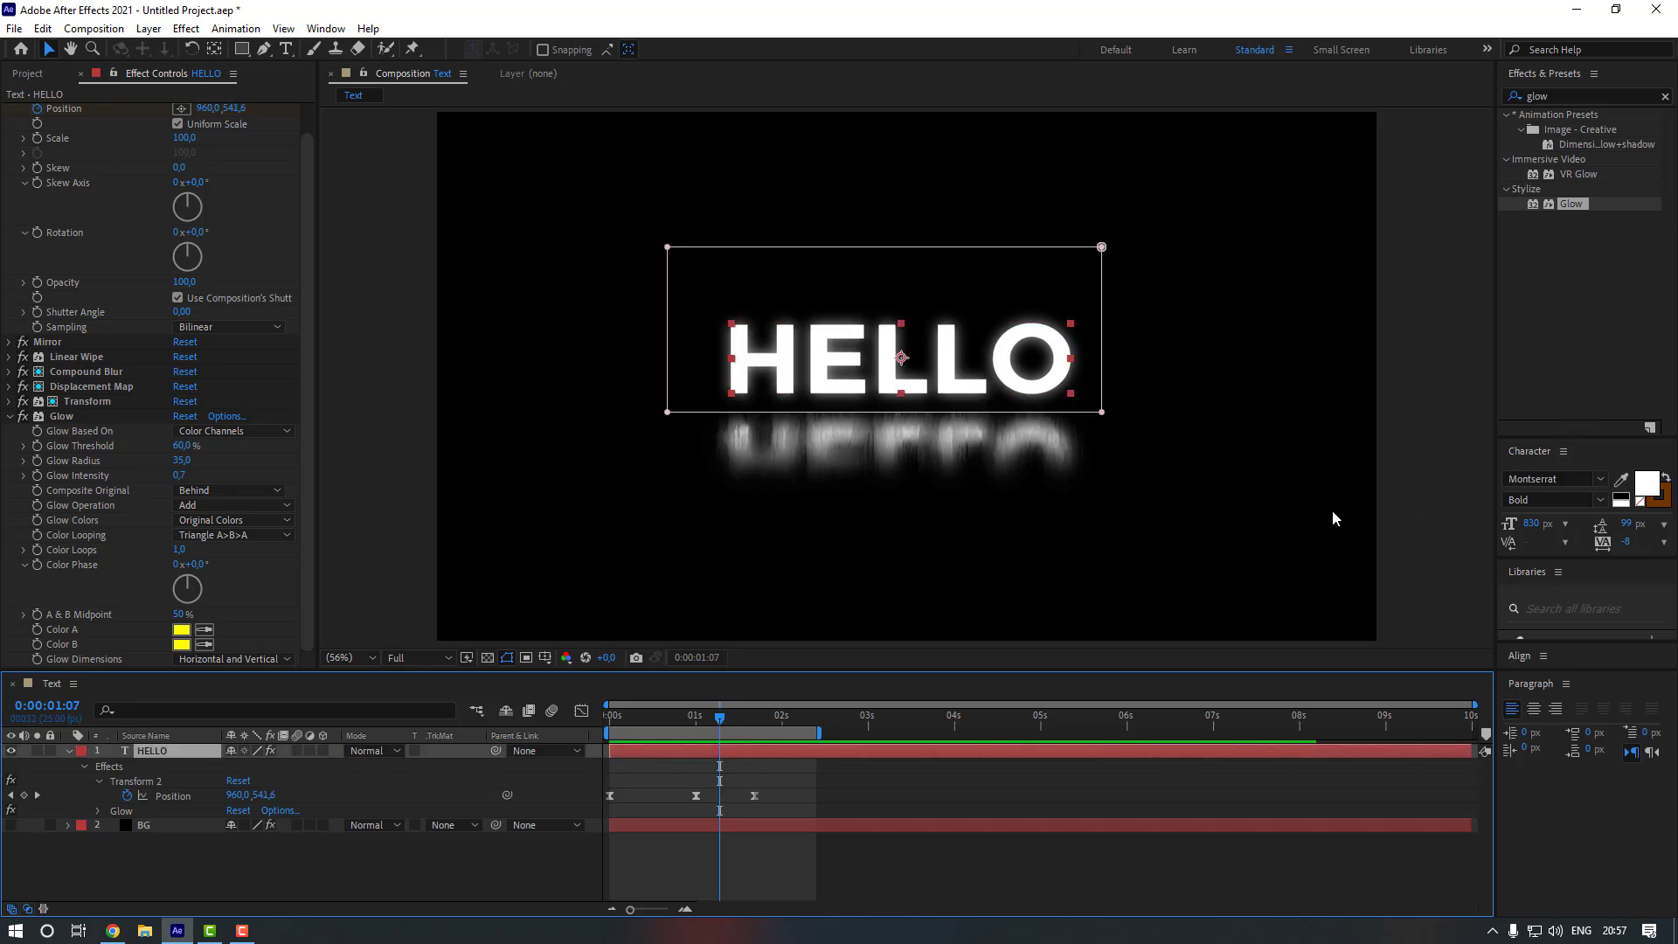
pyautogui.hotkey('ctrl', 't')
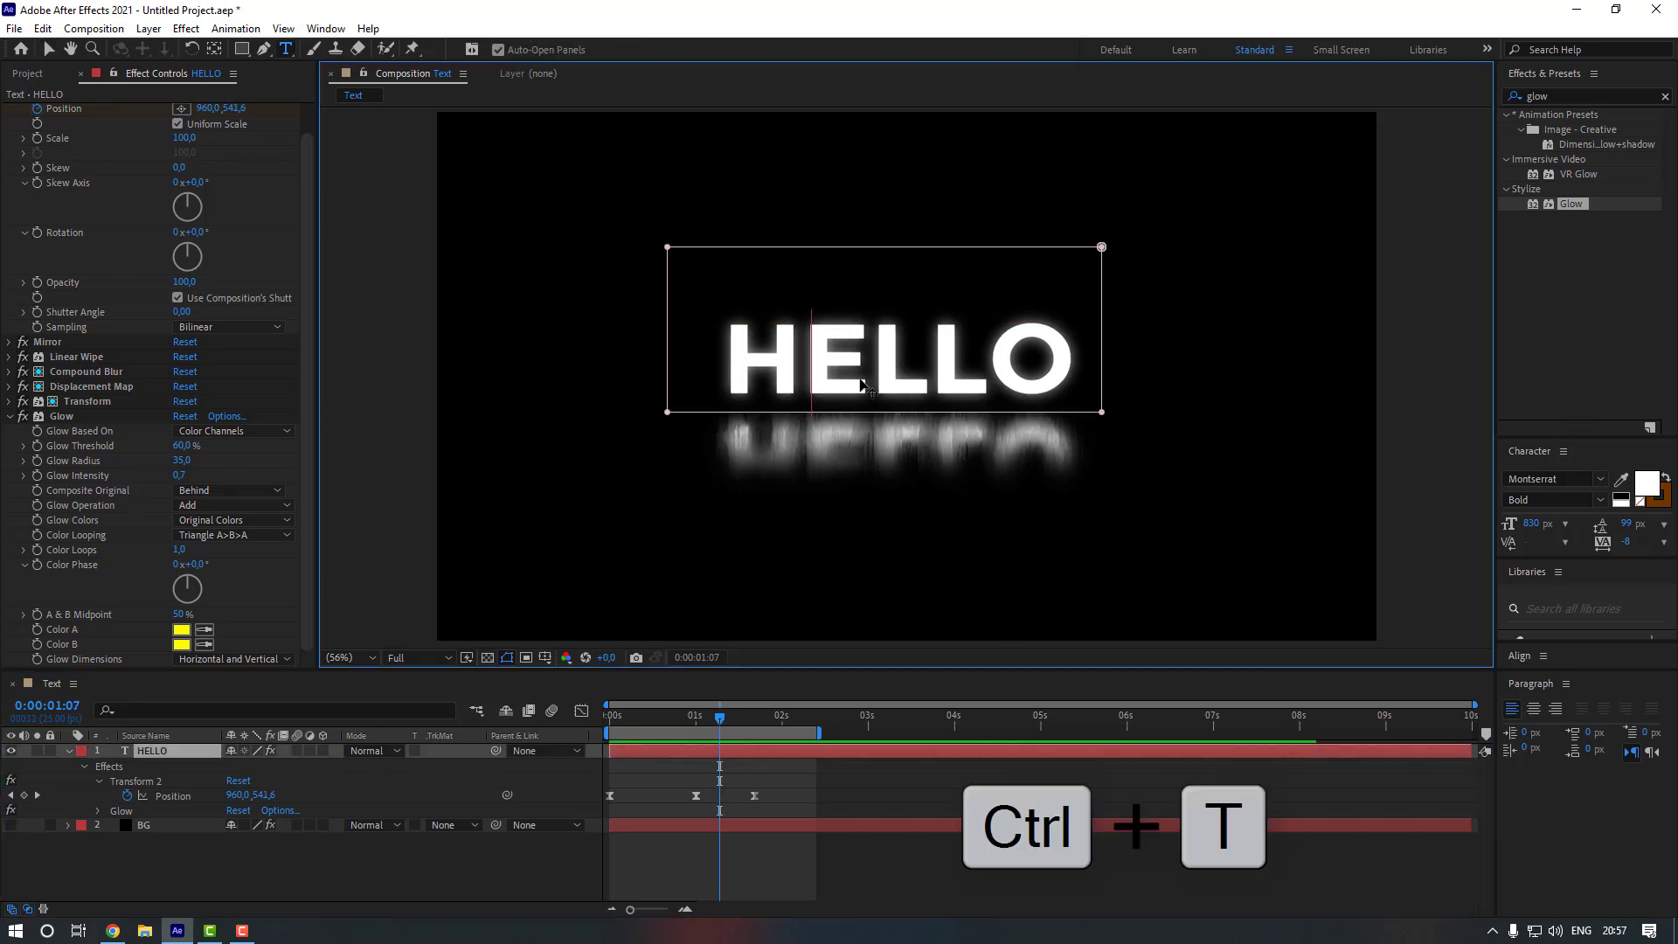
pyautogui.doubleClick(832, 373)
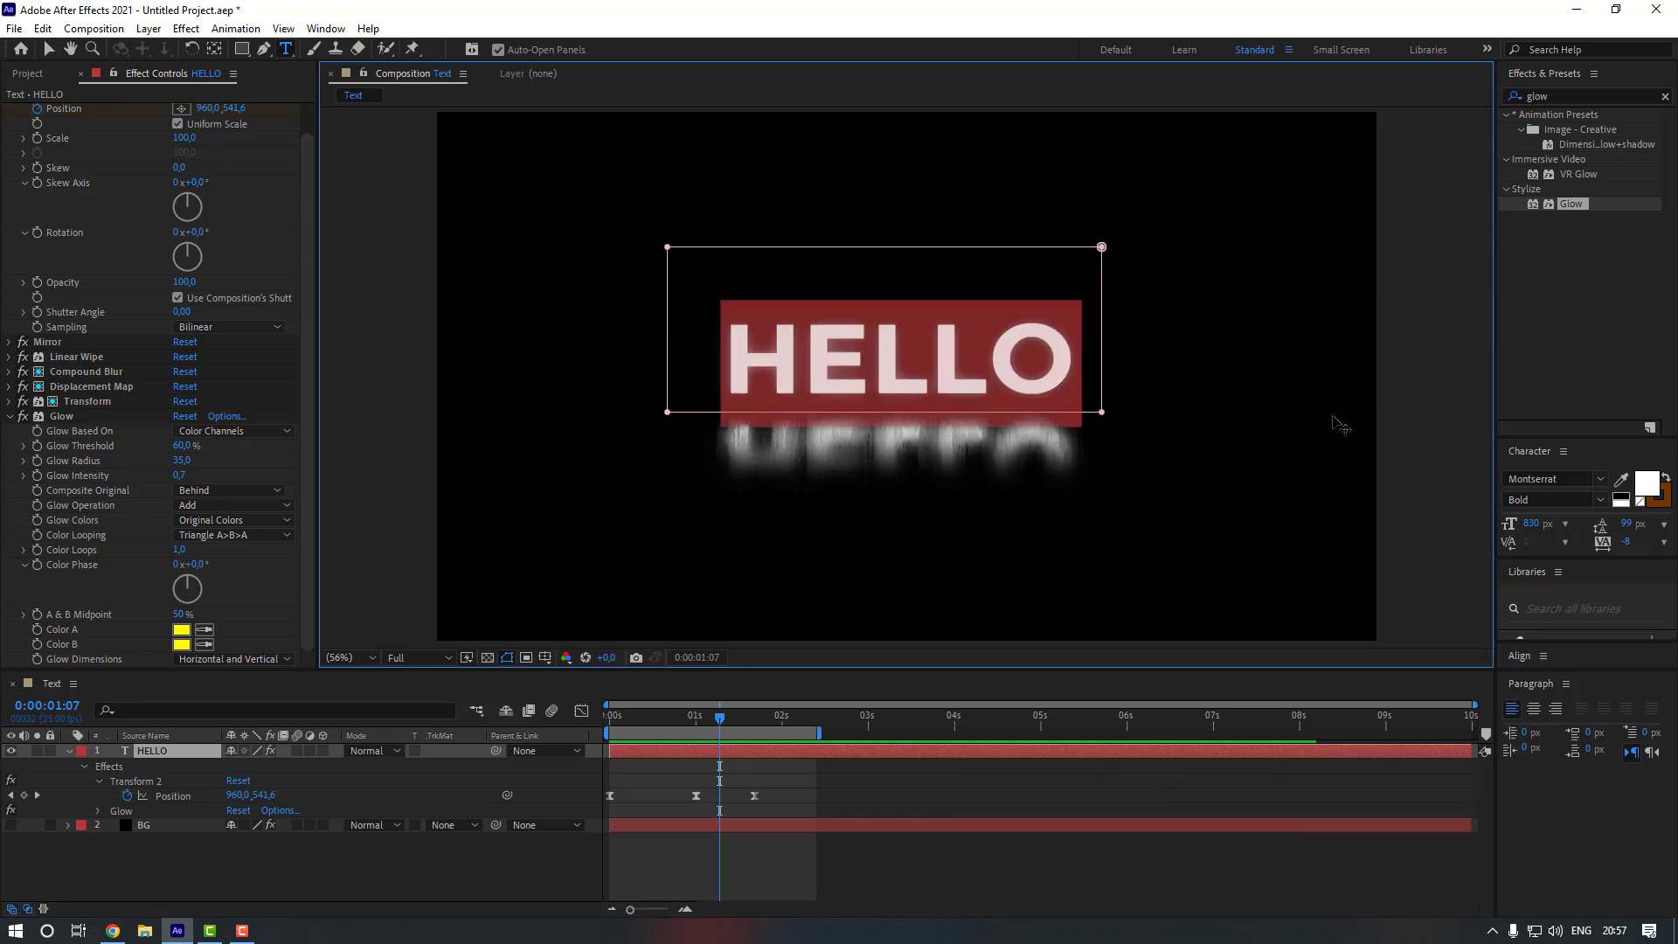
pyautogui.click(1648, 484)
pyautogui.click(1418, 767)
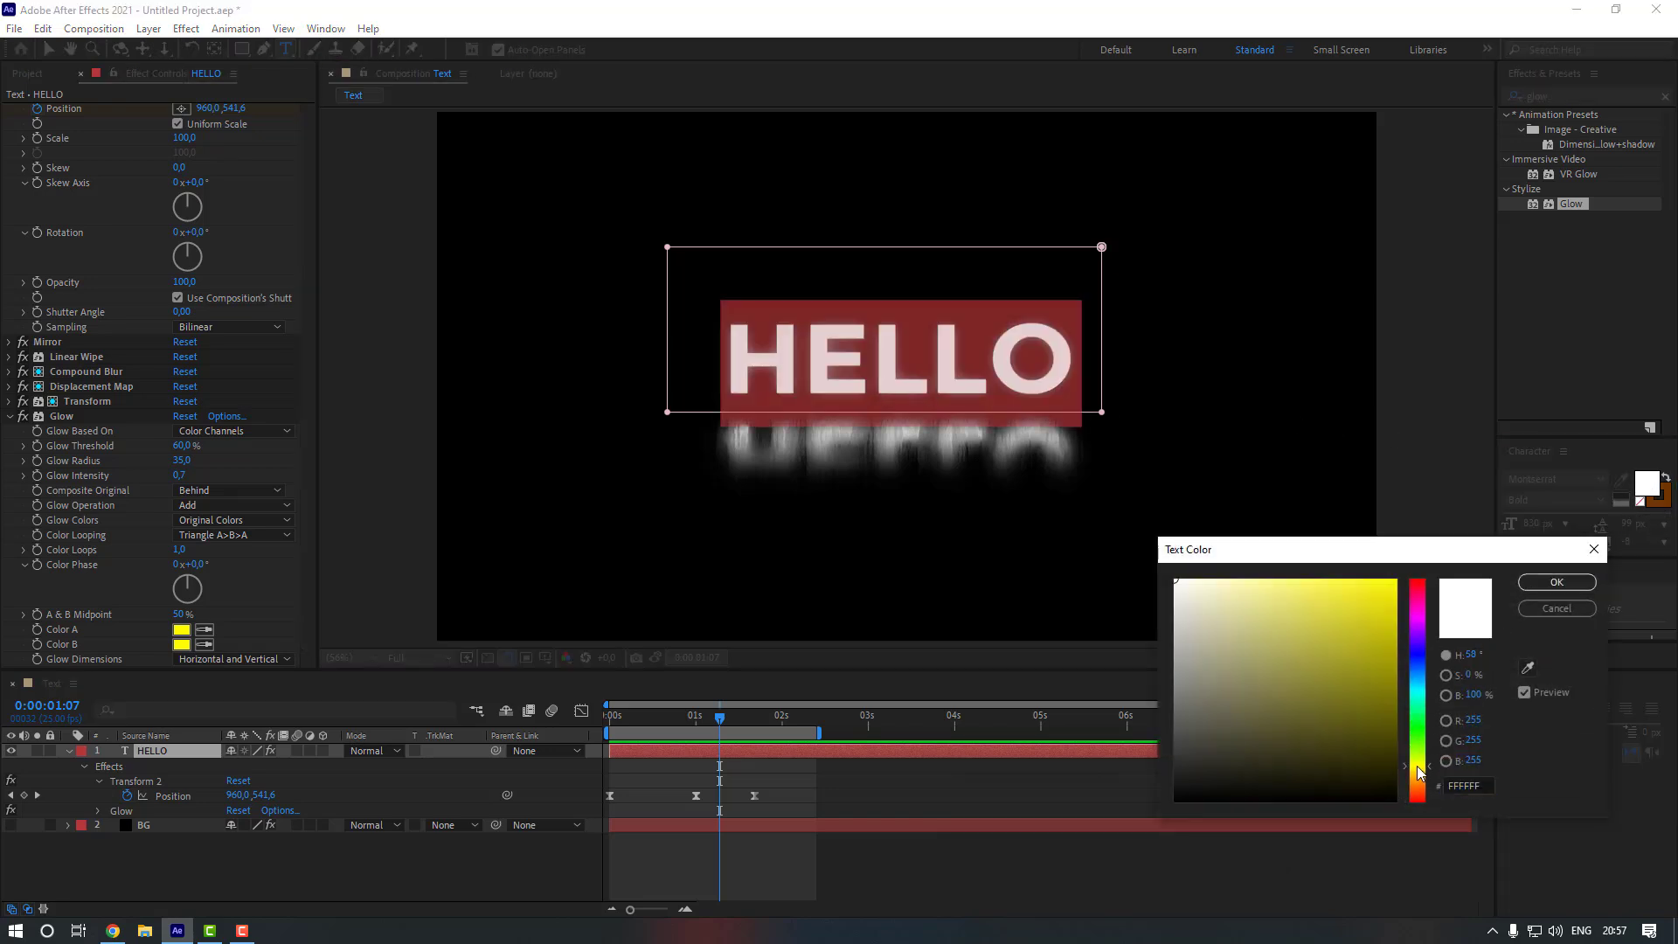
pyautogui.click(1327, 607)
pyautogui.click(1347, 580)
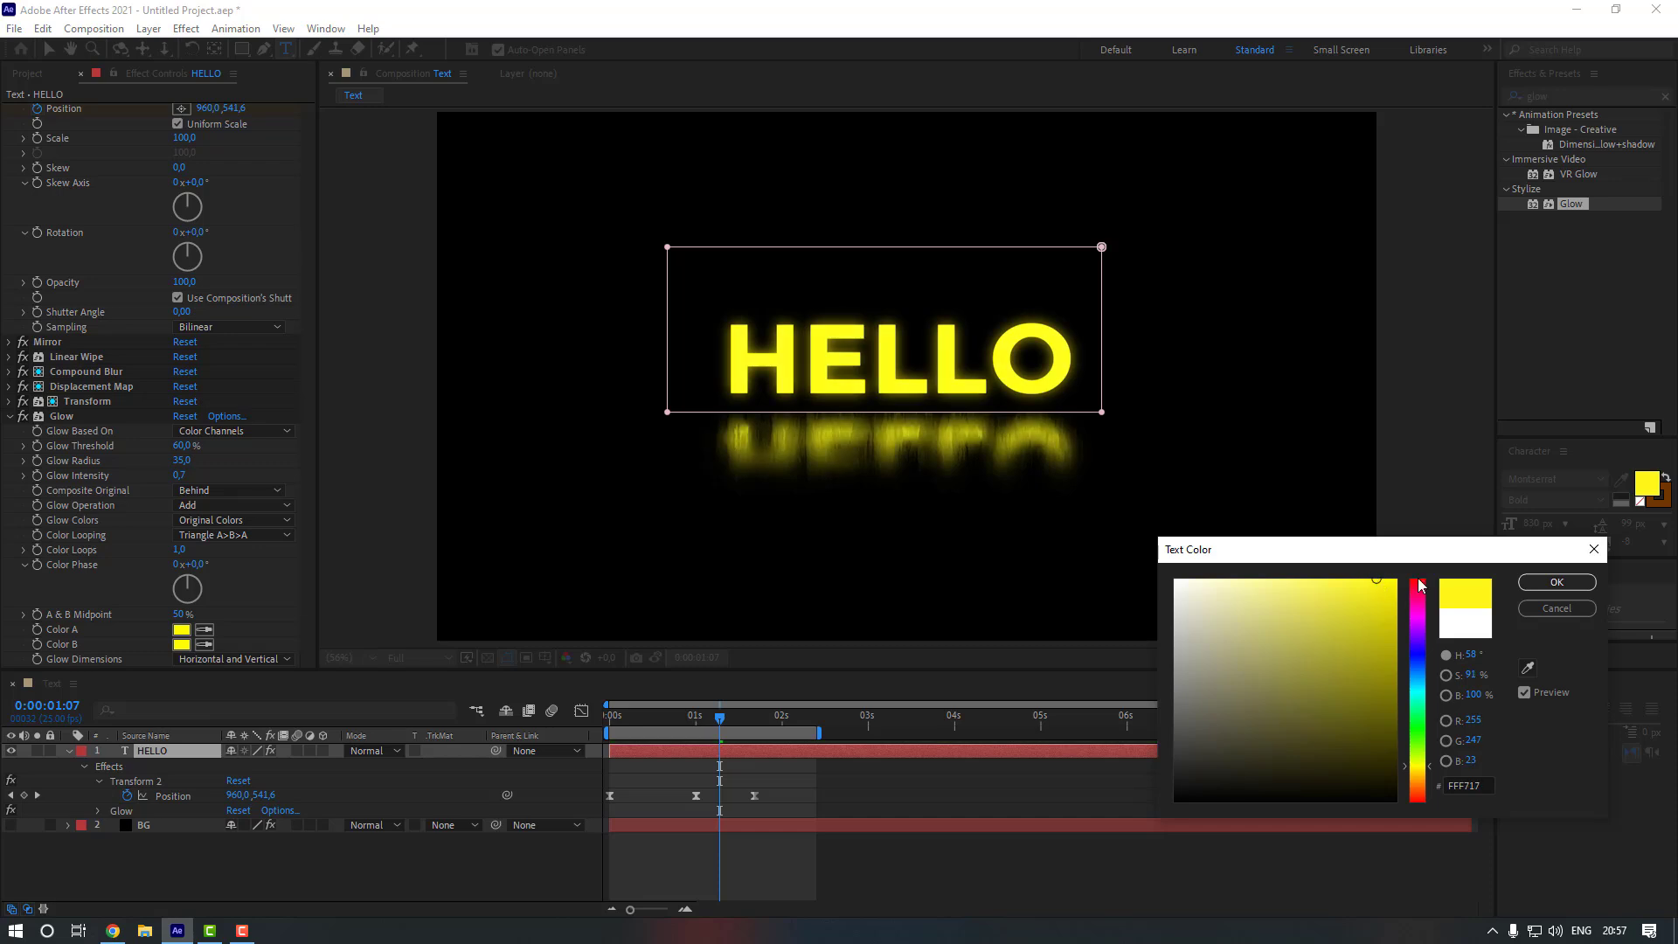
pyautogui.click(1557, 582)
# Shift the hue of the whole HELLO text's fill to F7FF17 and preview the animation
pyautogui.click(856, 787)
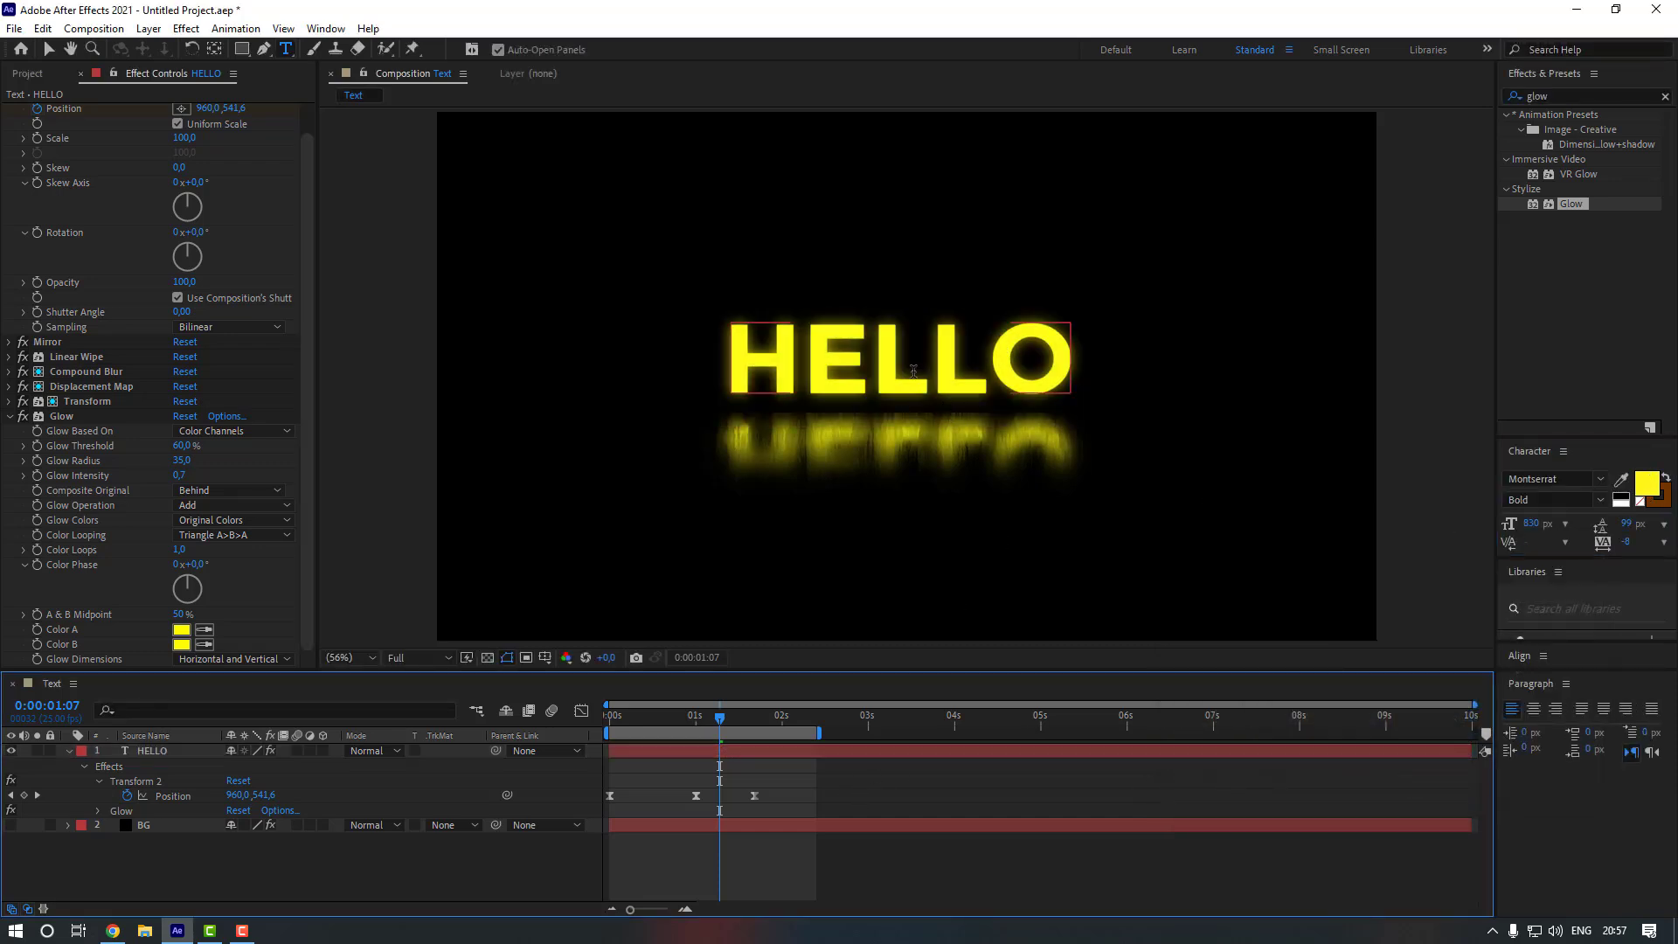
pyautogui.hotkey('ctrl', 'a')
pyautogui.click(1651, 492)
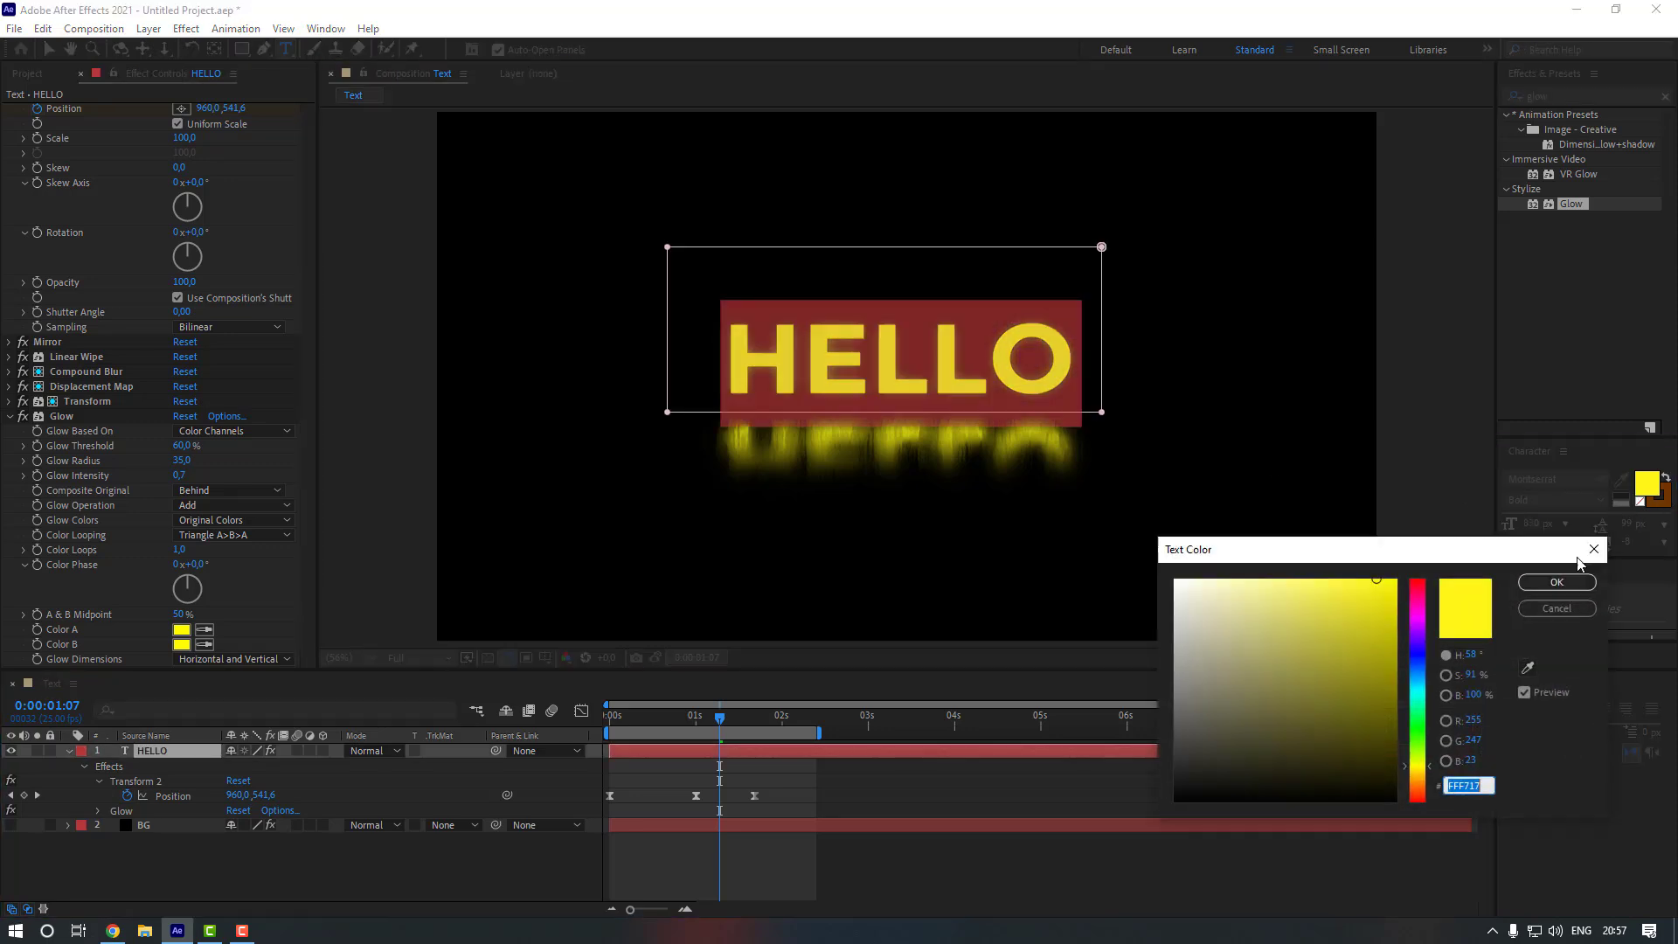
pyautogui.moveTo(1420, 674); pyautogui.dragTo(1420, 769)
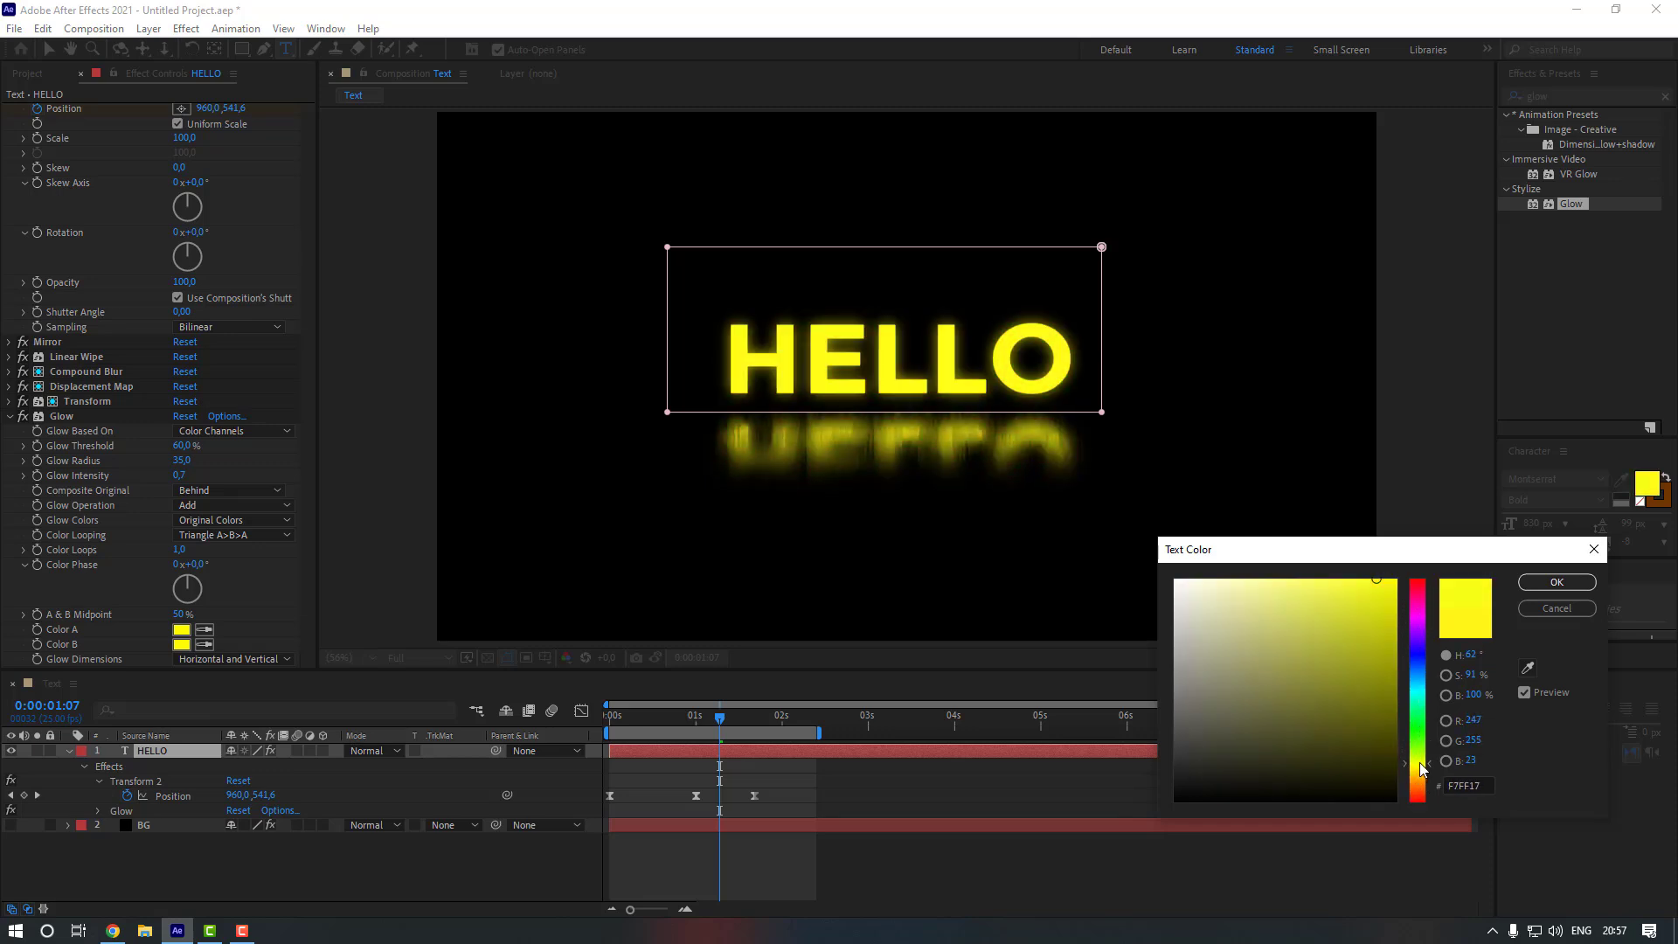
pyautogui.click(1556, 582)
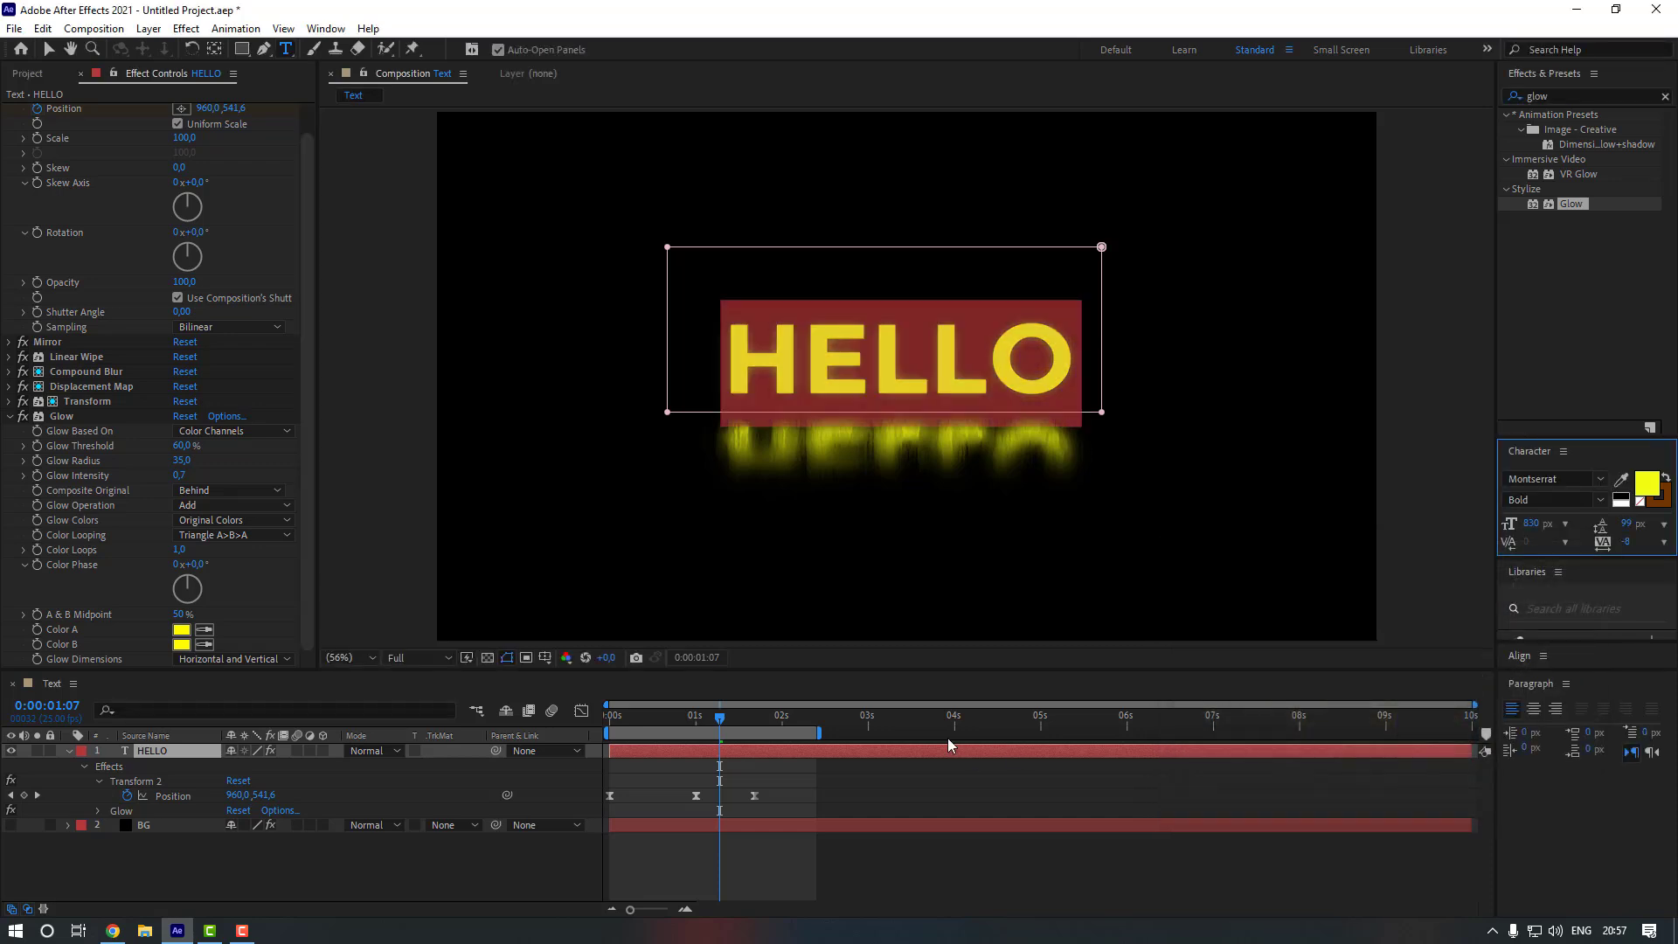
pyautogui.press('space')
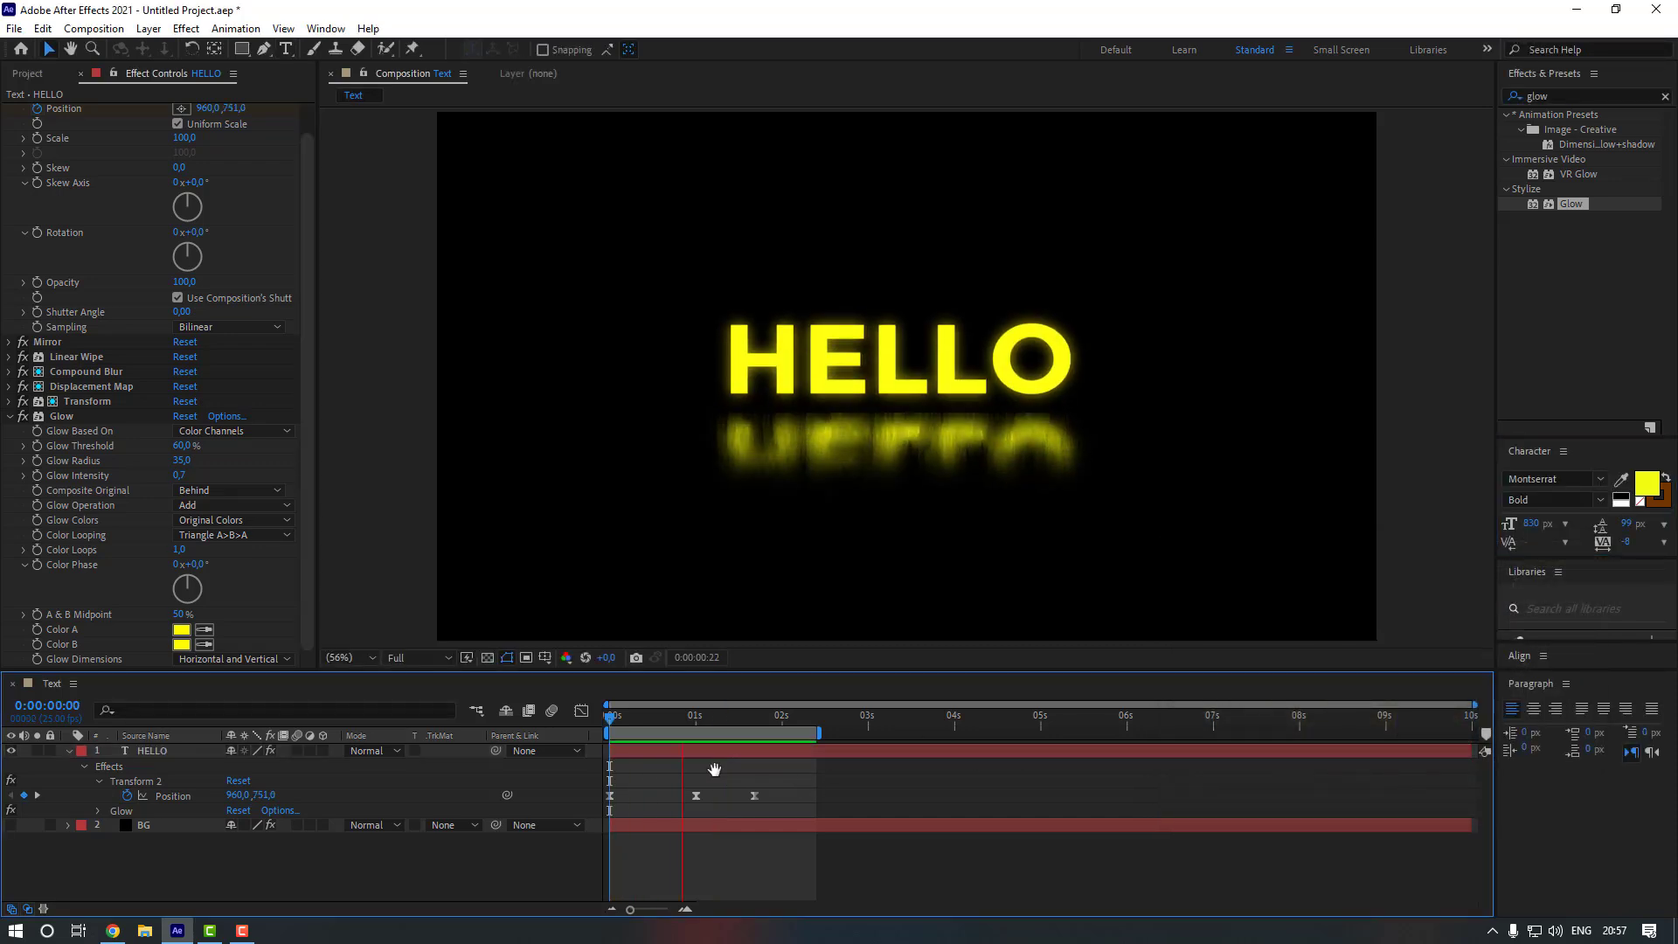